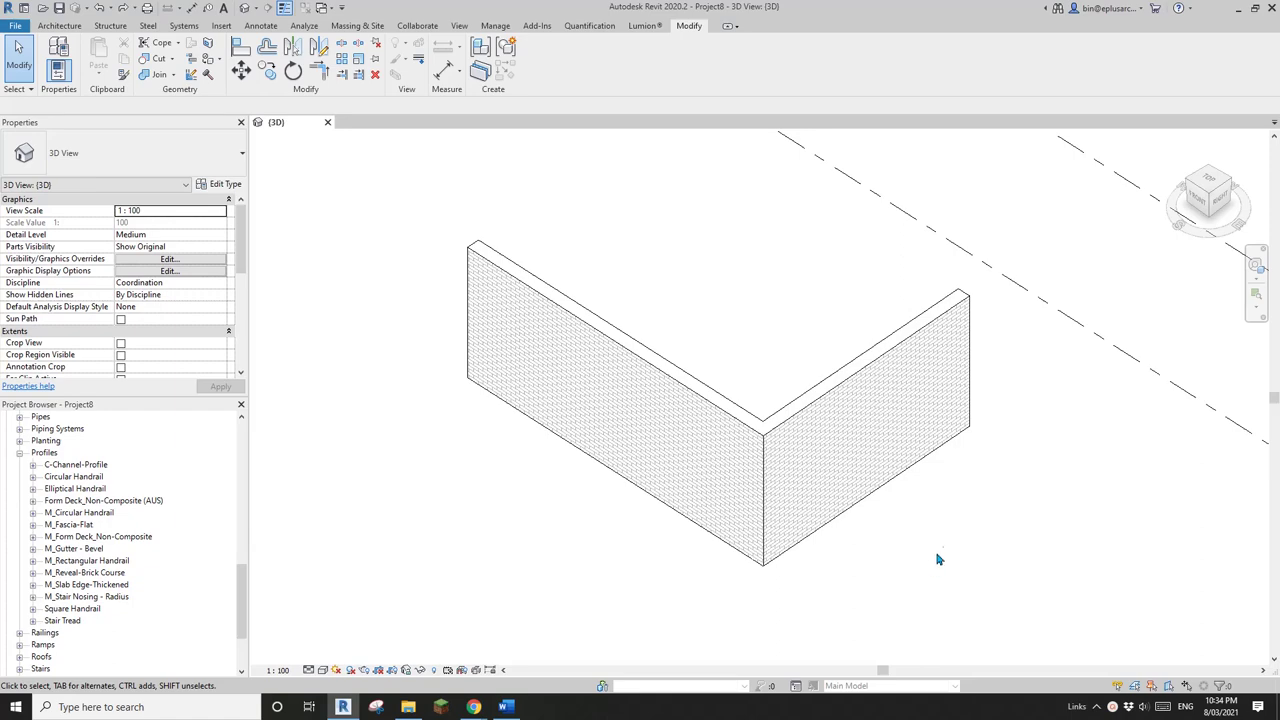
# - Examine the outer corner where the two double brick walls meet in the 3D view
pyautogui.keyDown('shift'); pyautogui.moveTo(913, 574); pyautogui.dragTo(781, 487, button='middle'); pyautogui.keyUp('shift')
pyautogui.scroll(5, 760, 520)
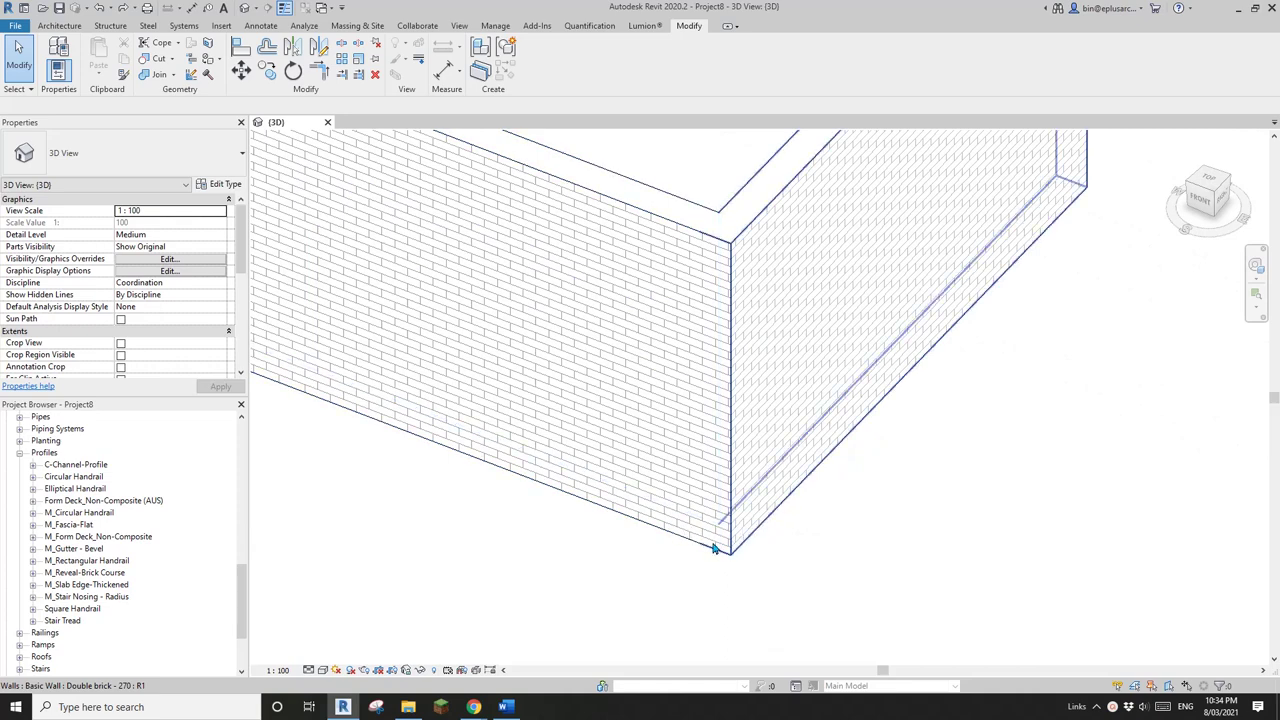
pyautogui.scroll(-5, 713, 548)
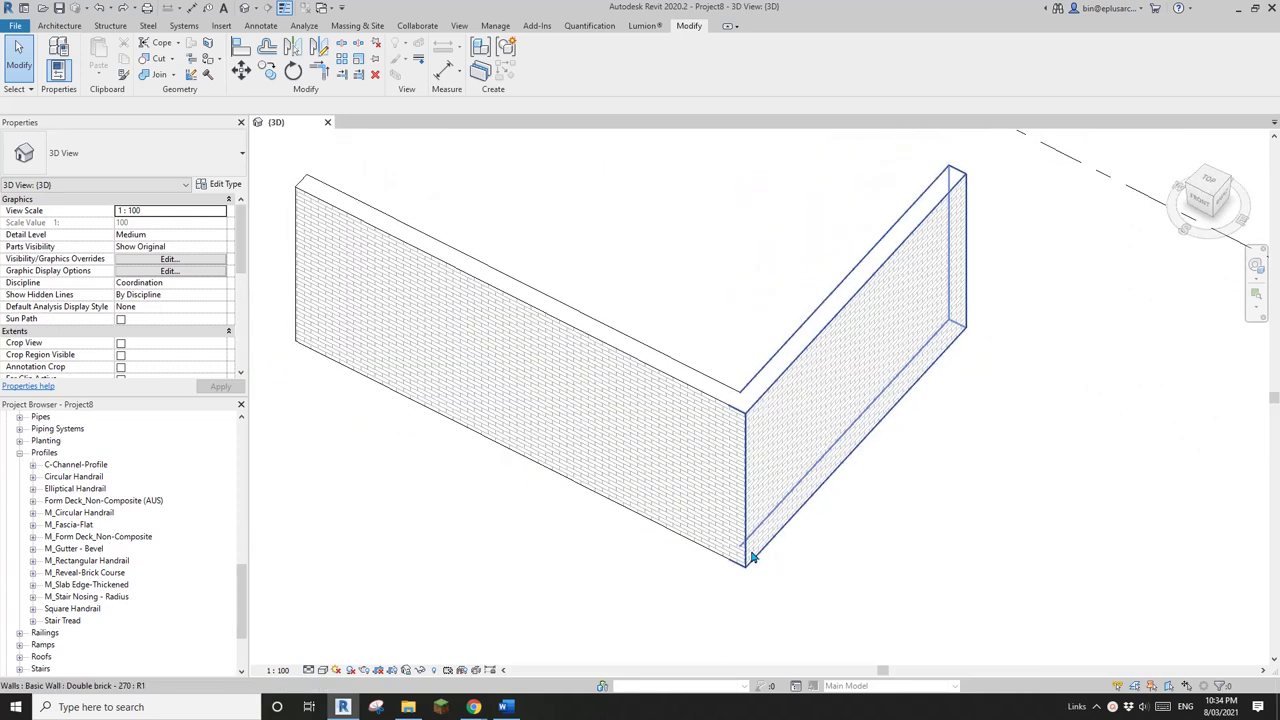
pyautogui.scroll(4, 752, 567)
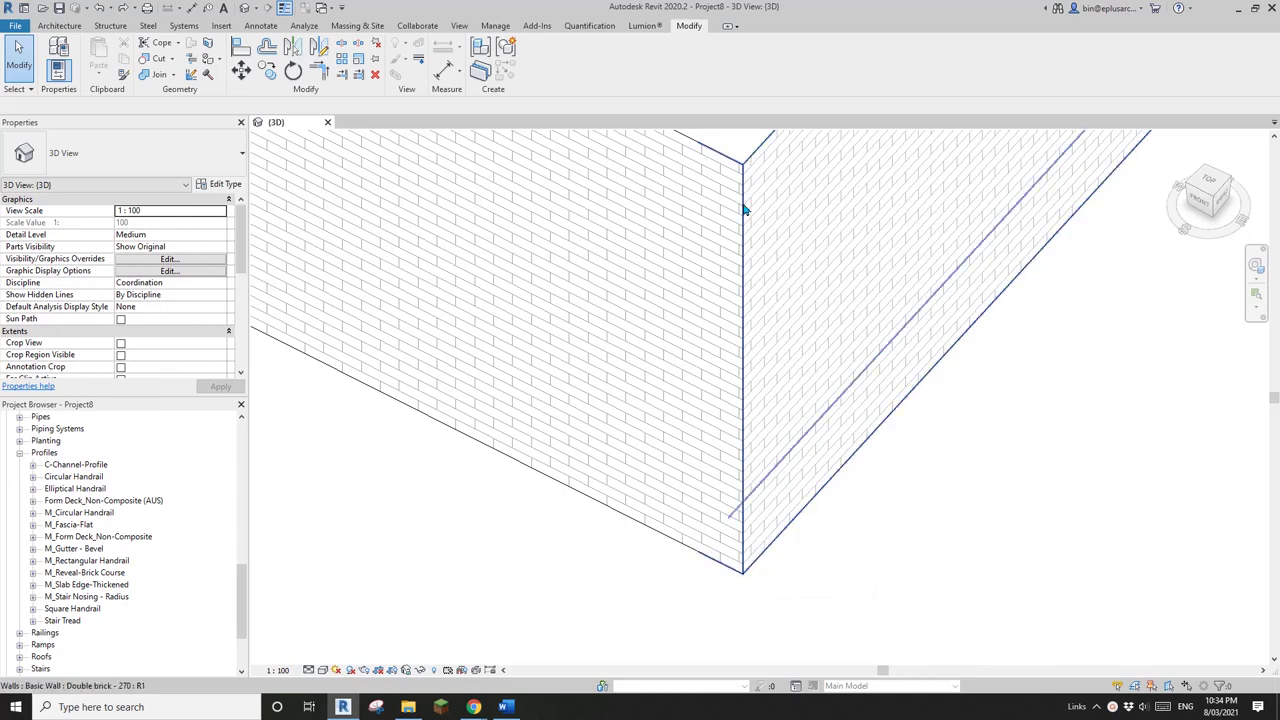
pyautogui.scroll(-1, 732, 398)
pyautogui.scroll(-2, 304, 386)
pyautogui.moveTo(304, 386); pyautogui.dragTo(511, 466, button='middle')
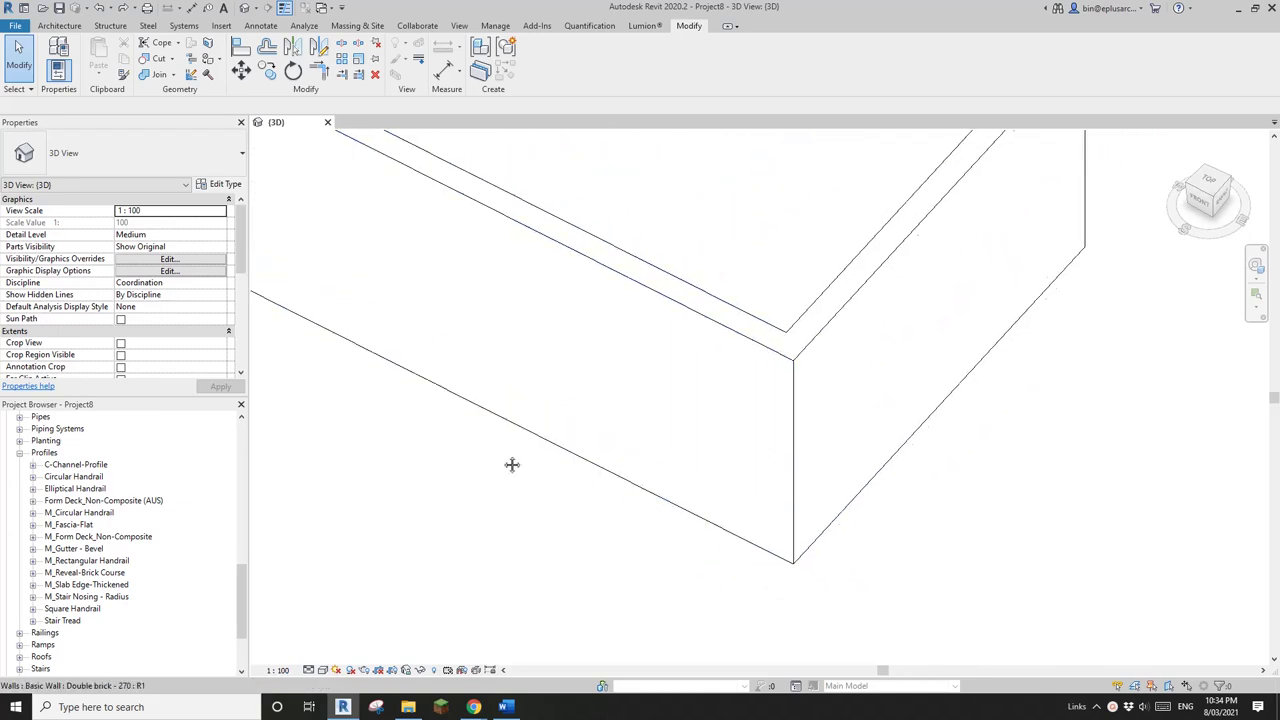
# - Open the Ground Floor floor plan at the corner where the two brick walls meet
pyautogui.click(243, 520)
pyautogui.click(243, 471)
pyautogui.doubleClick(82, 440)
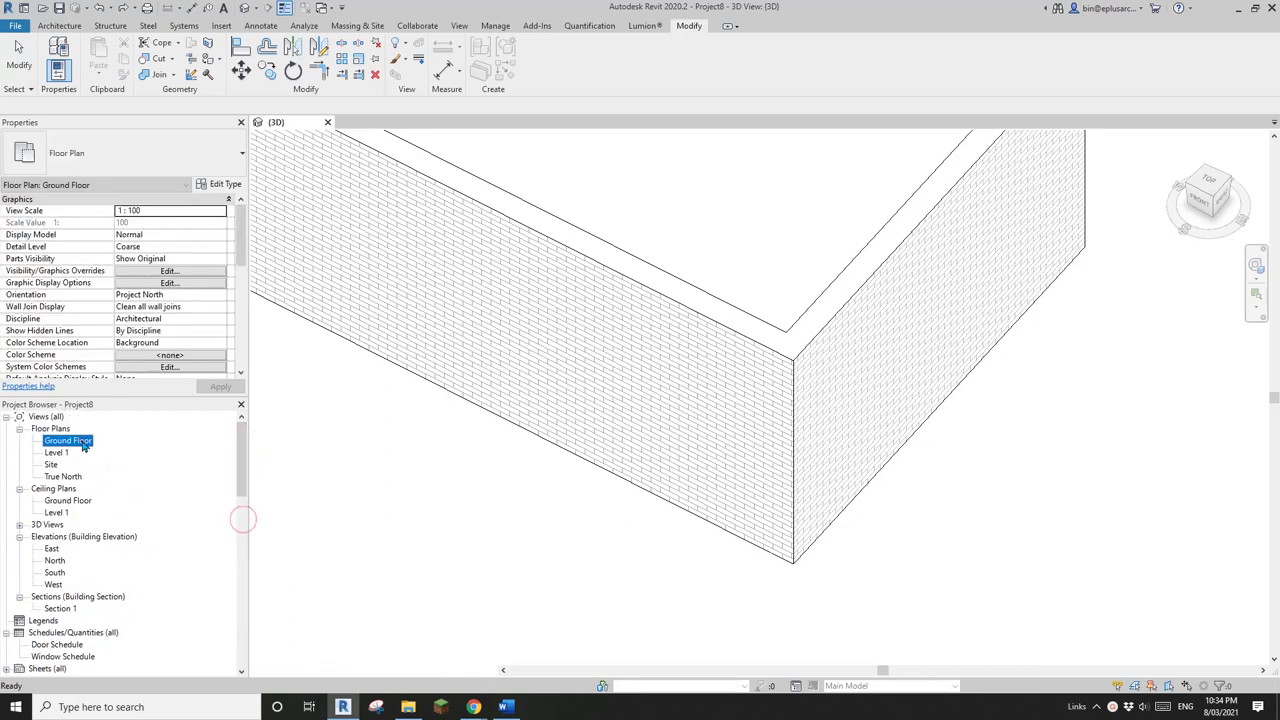
pyautogui.scroll(6, 760, 360)
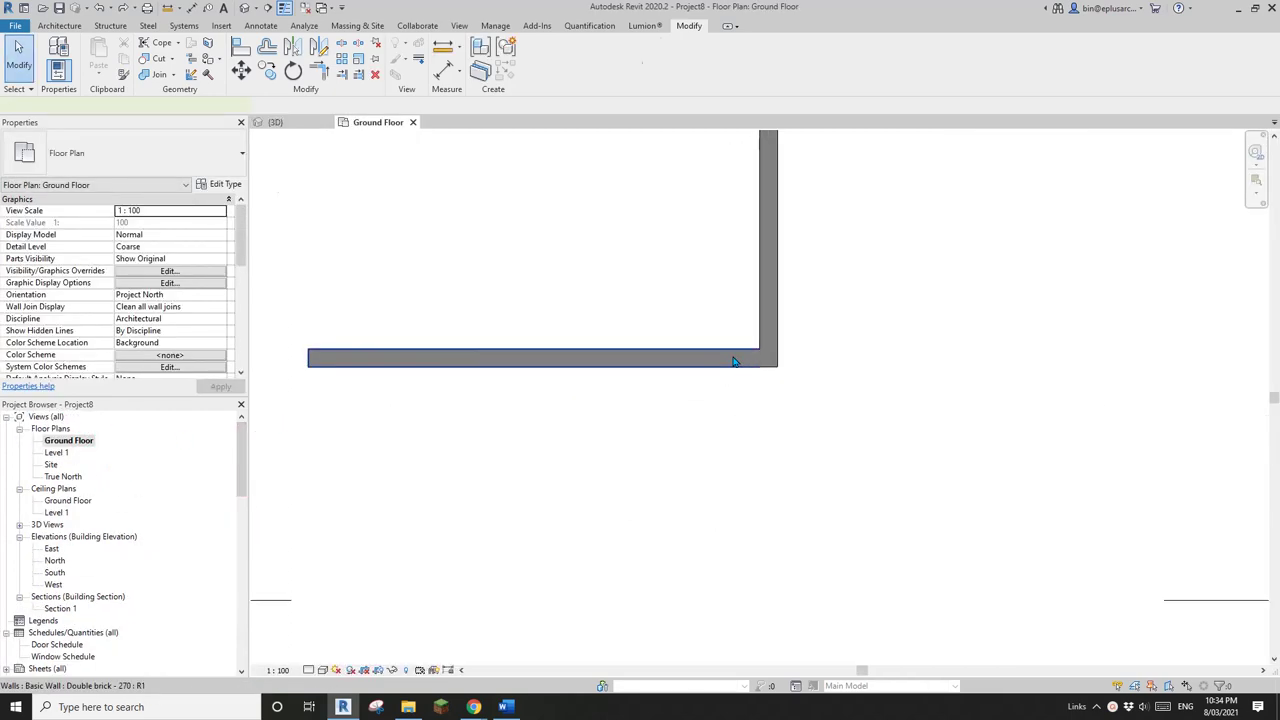
pyautogui.click(734, 356)
pyautogui.moveTo(707, 329); pyautogui.dragTo(663, 414, button='middle')
pyautogui.scroll(-1, 663, 414)
pyautogui.press('Escape')
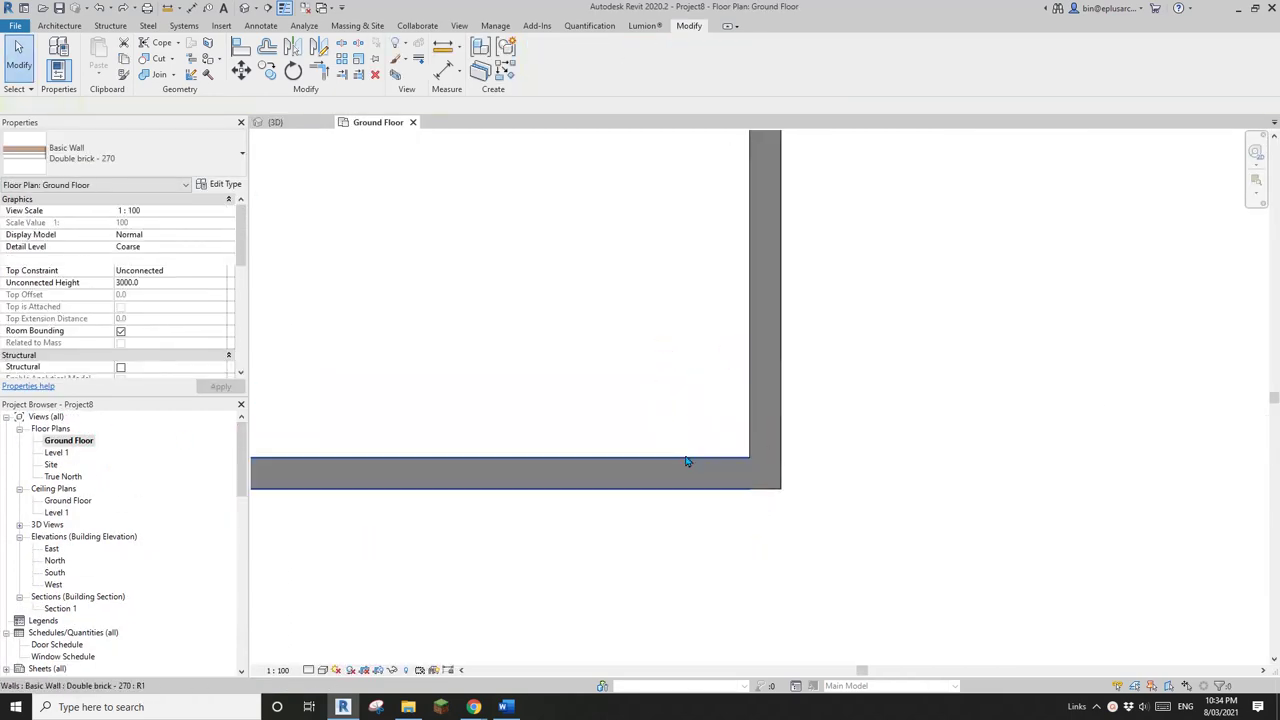
# - Draw a 45° Double brick - 270 wall across the inside of the corner, with its location line set to Finish Face: Exterior
pyautogui.click(679, 468)
pyautogui.press('w')
pyautogui.press('a')
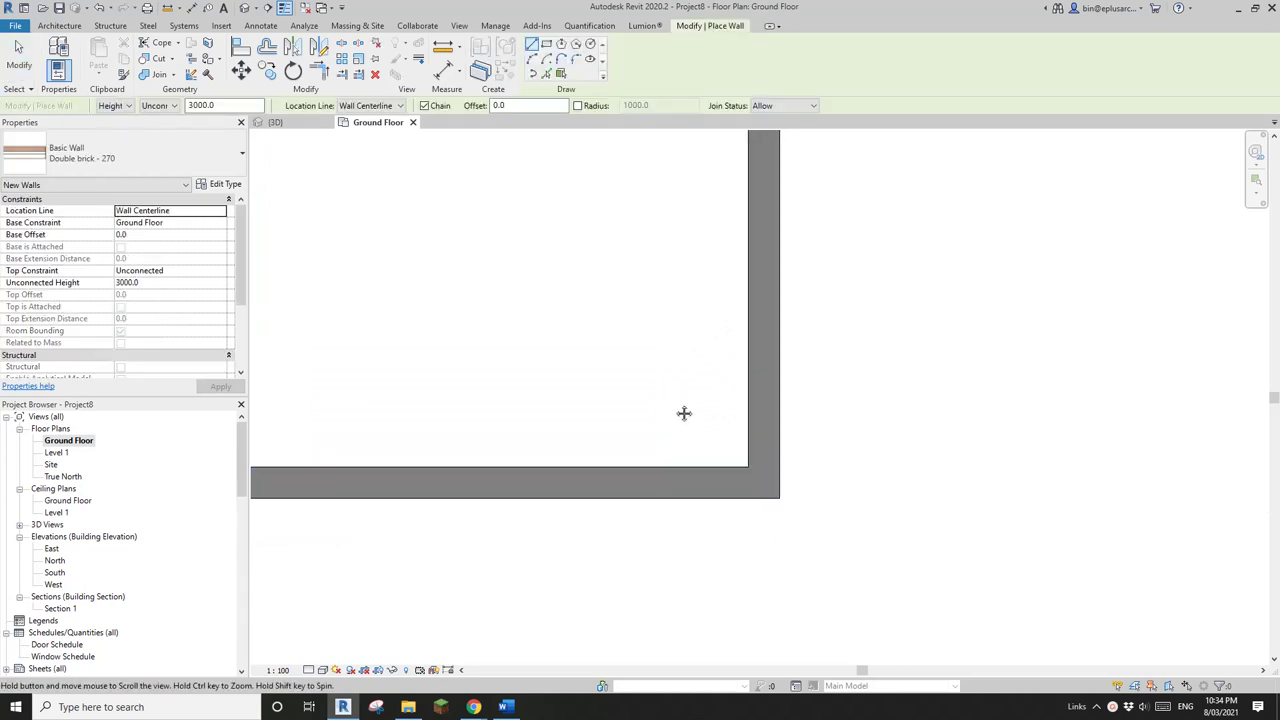
pyautogui.click(388, 106)
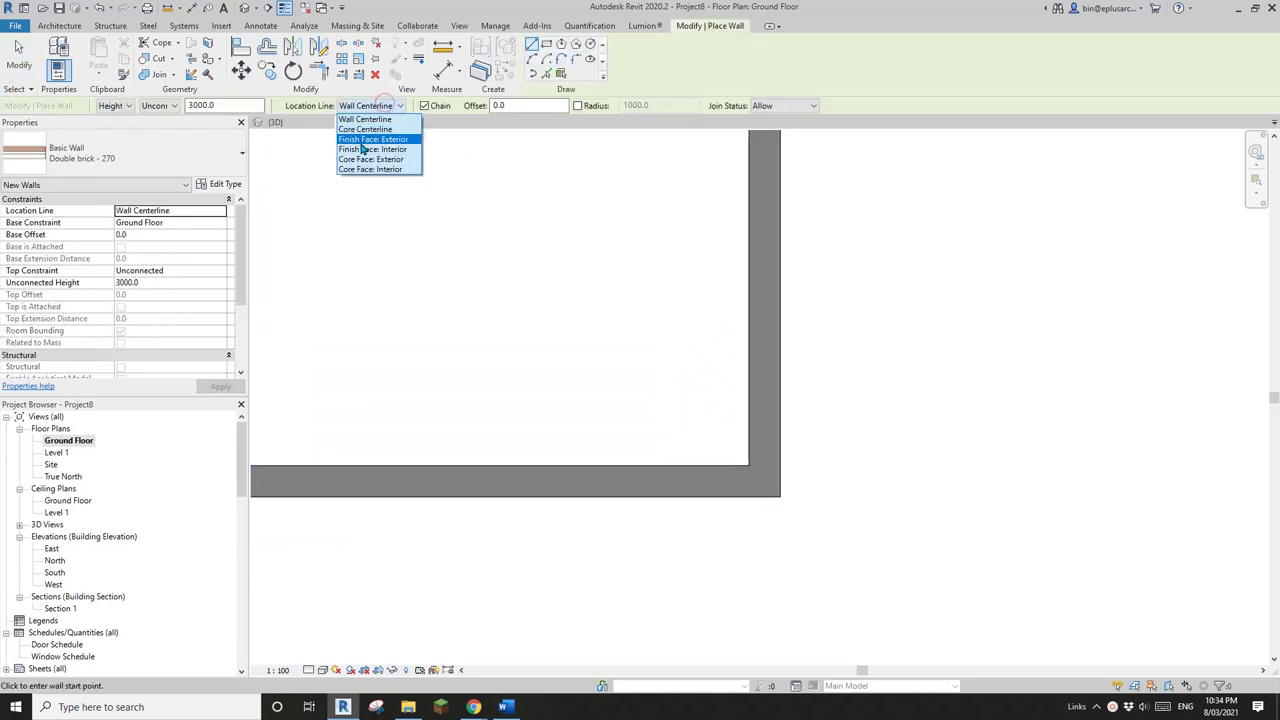
pyautogui.click(380, 140)
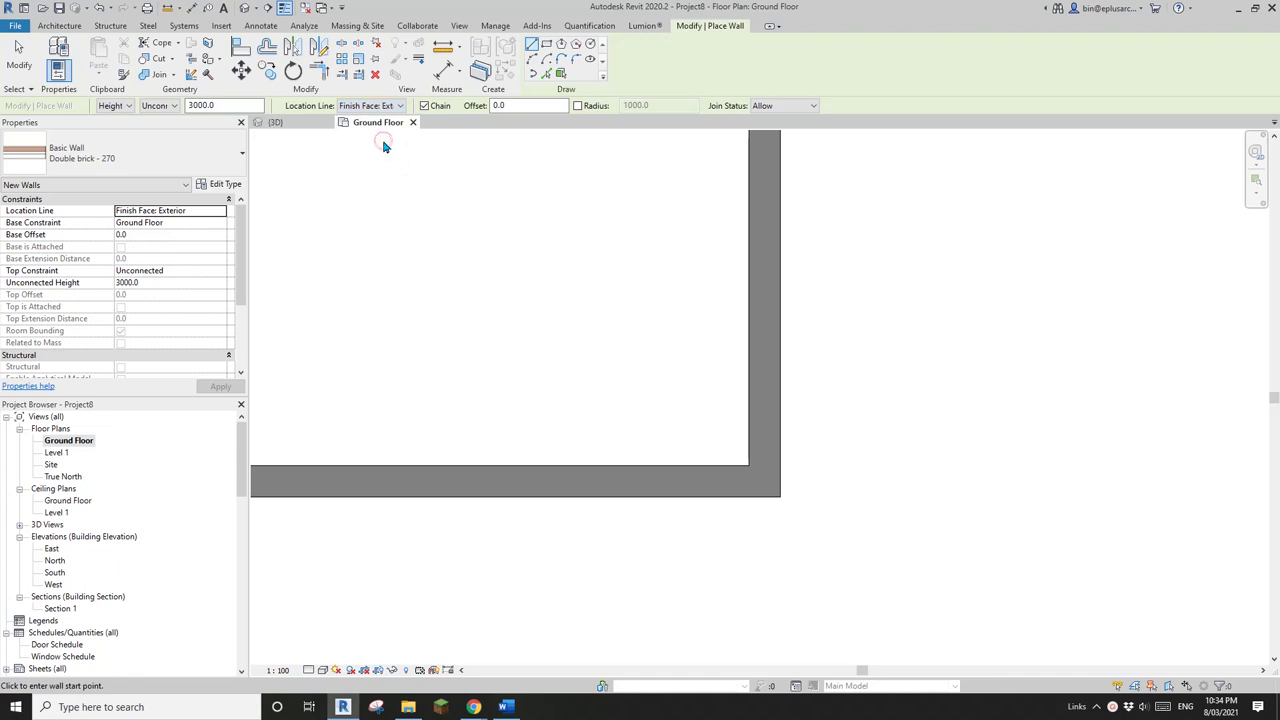
pyautogui.click(783, 358)
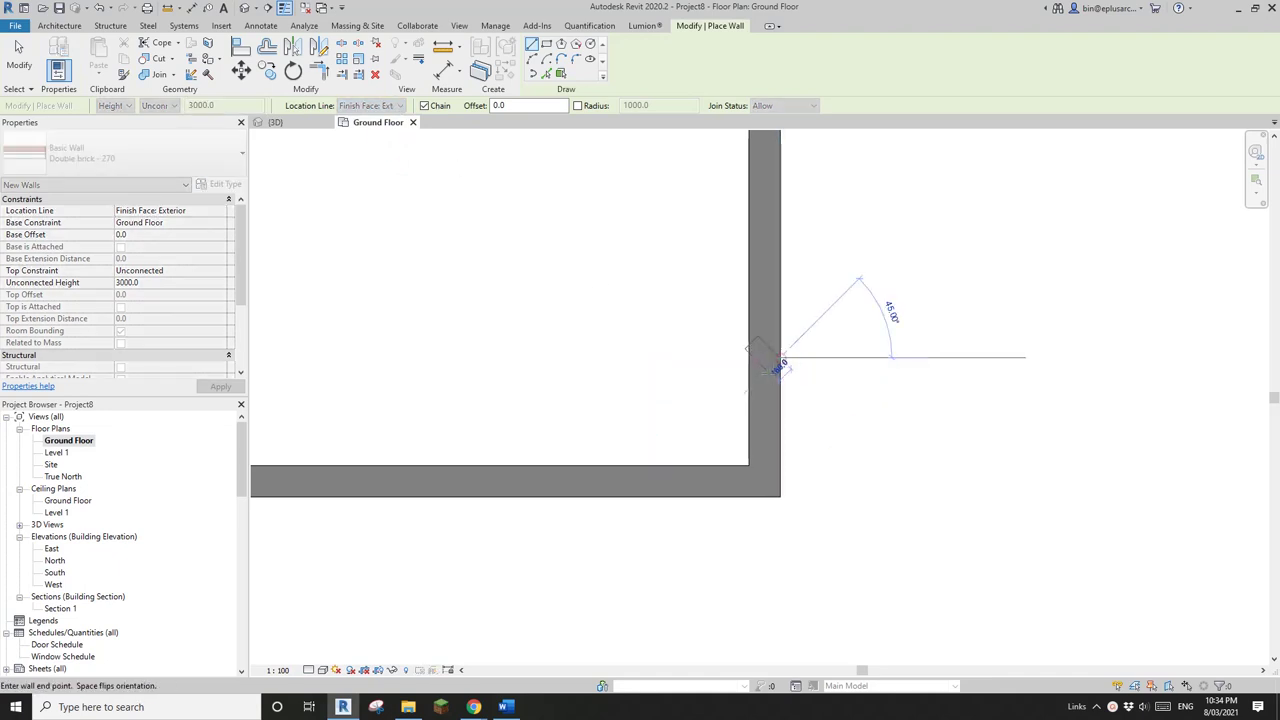
pyautogui.click(636, 490)
pyautogui.press('Escape')
pyautogui.press('Escape')
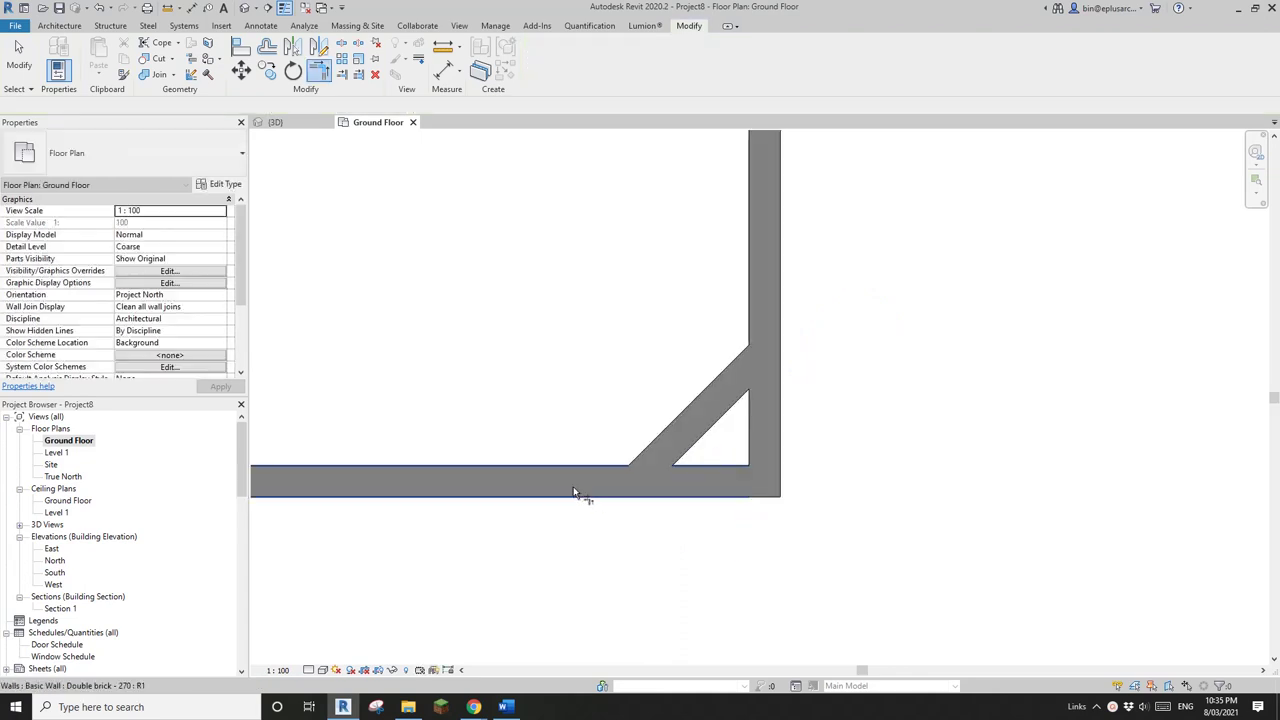
# - Trim the horizontal and vertical walls to the diagonal wall, removing the square corner
pyautogui.click(573, 486)
pyautogui.click(686, 443)
pyautogui.click(690, 438)
pyautogui.click(767, 302)
pyautogui.press('Escape')
pyautogui.press('Escape')
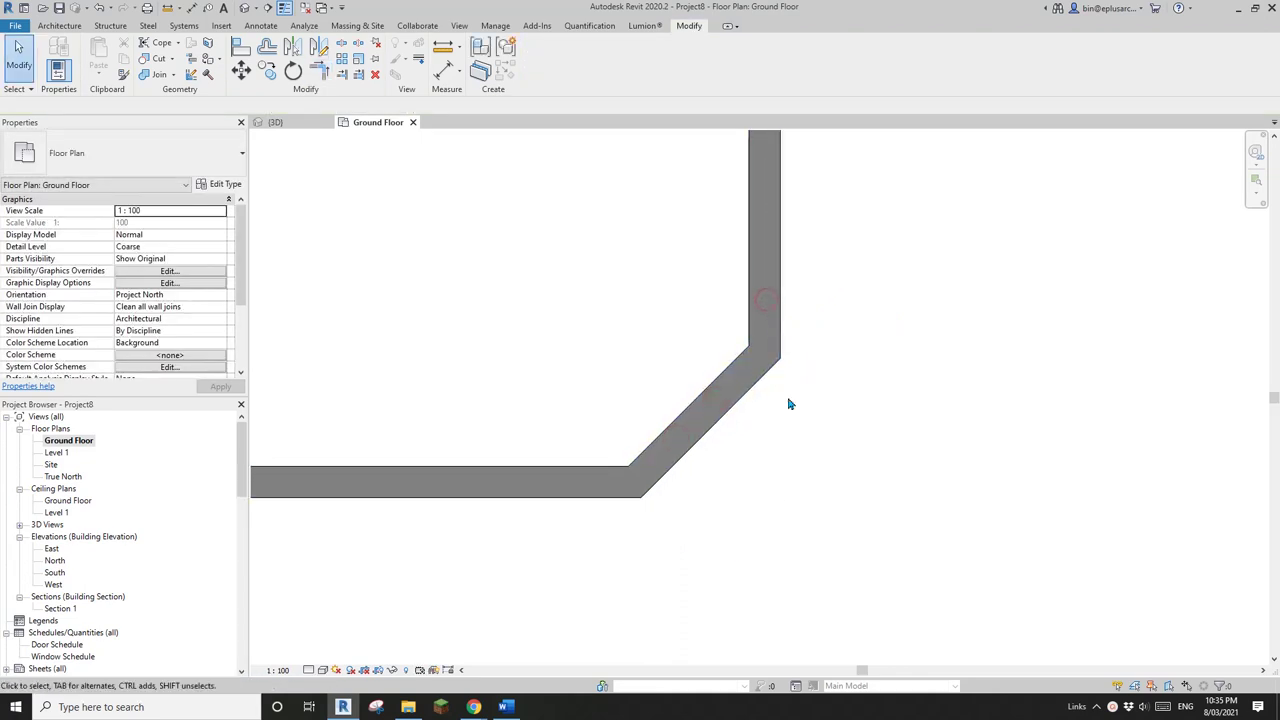
pyautogui.click(718, 425)
pyautogui.press('Escape')
pyautogui.click(720, 432)
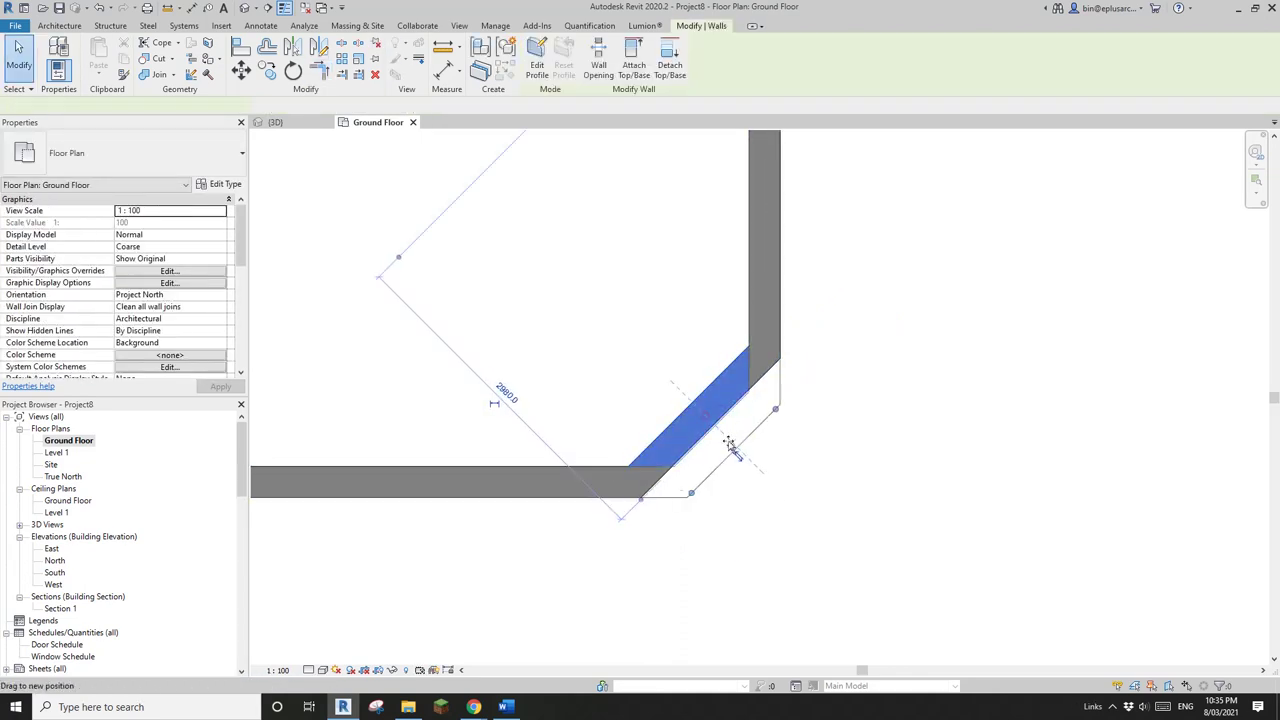
pyautogui.press('Escape')
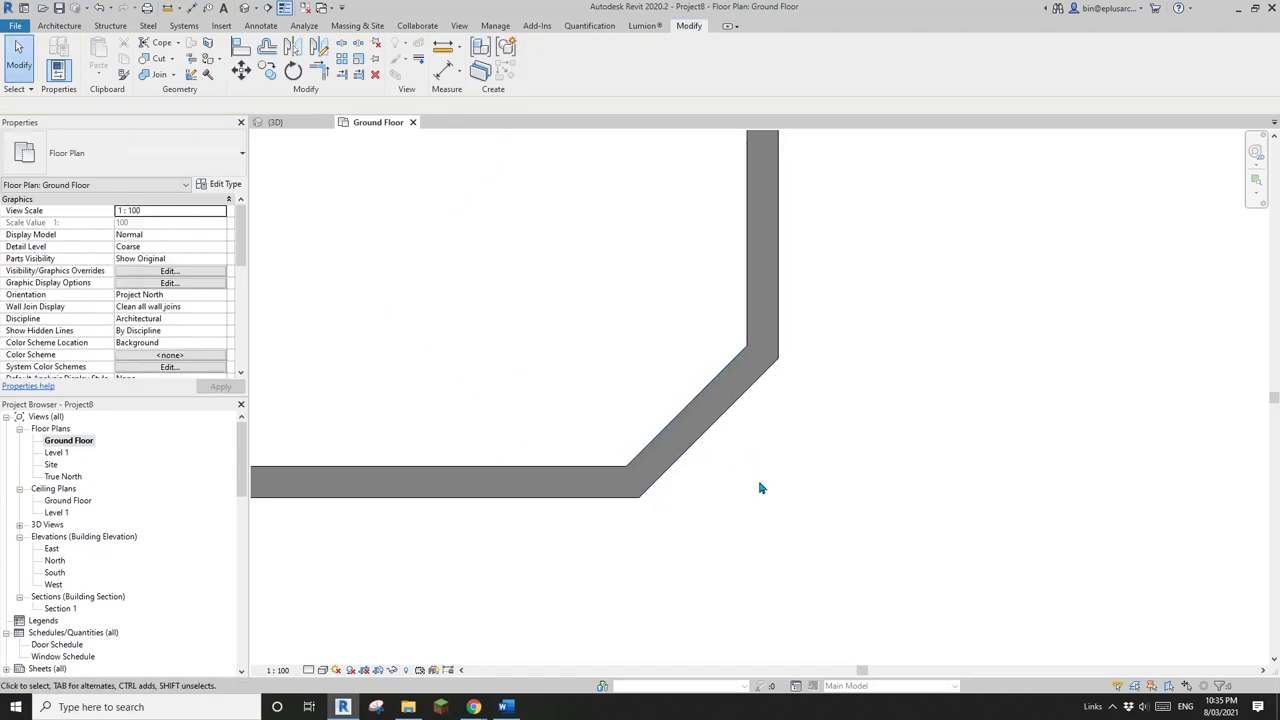
# - Draw a horizontal detail line about 2500 mm long that continues the horizontal wall's exterior face past the corner
pyautogui.press('l')
pyautogui.click(640, 497)
pyautogui.scroll(-1, 900, 498)
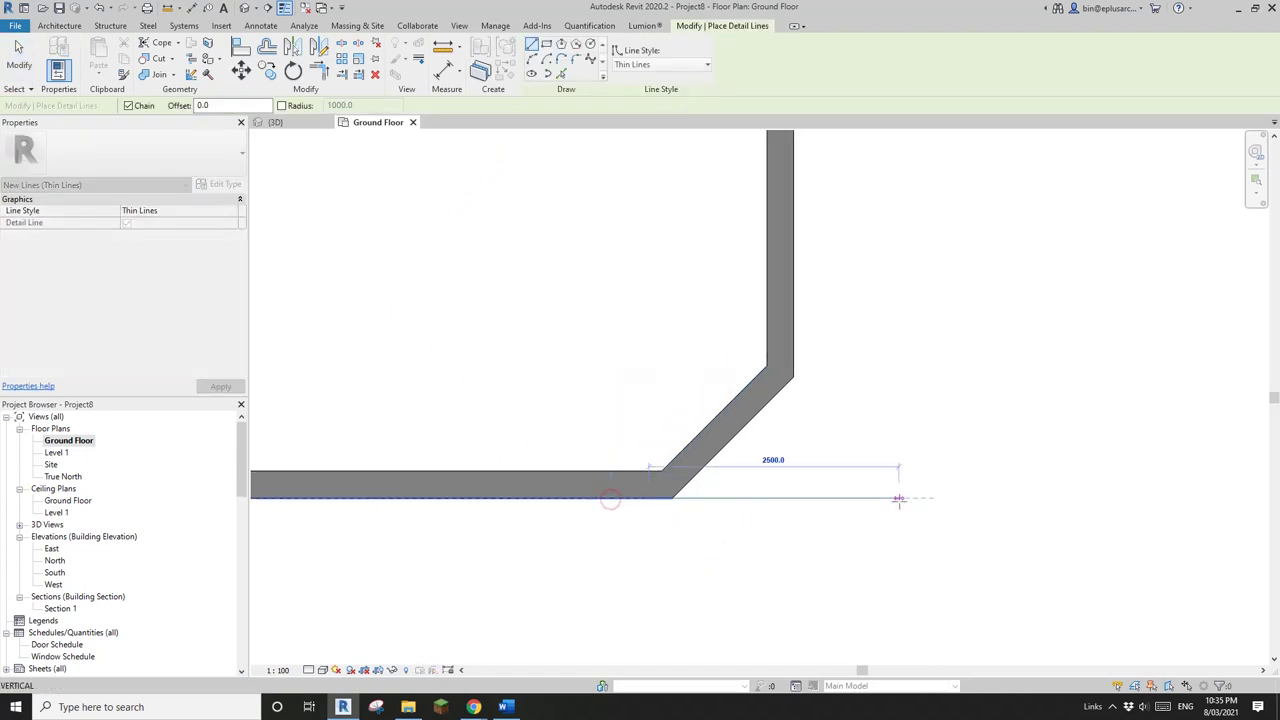
pyautogui.press('Escape')
# - Copy the horizontal detail line 100 mm towards the inside of the building
pyautogui.click(874, 499)
pyautogui.press('c')
pyautogui.press('o')
pyautogui.click(920, 468)
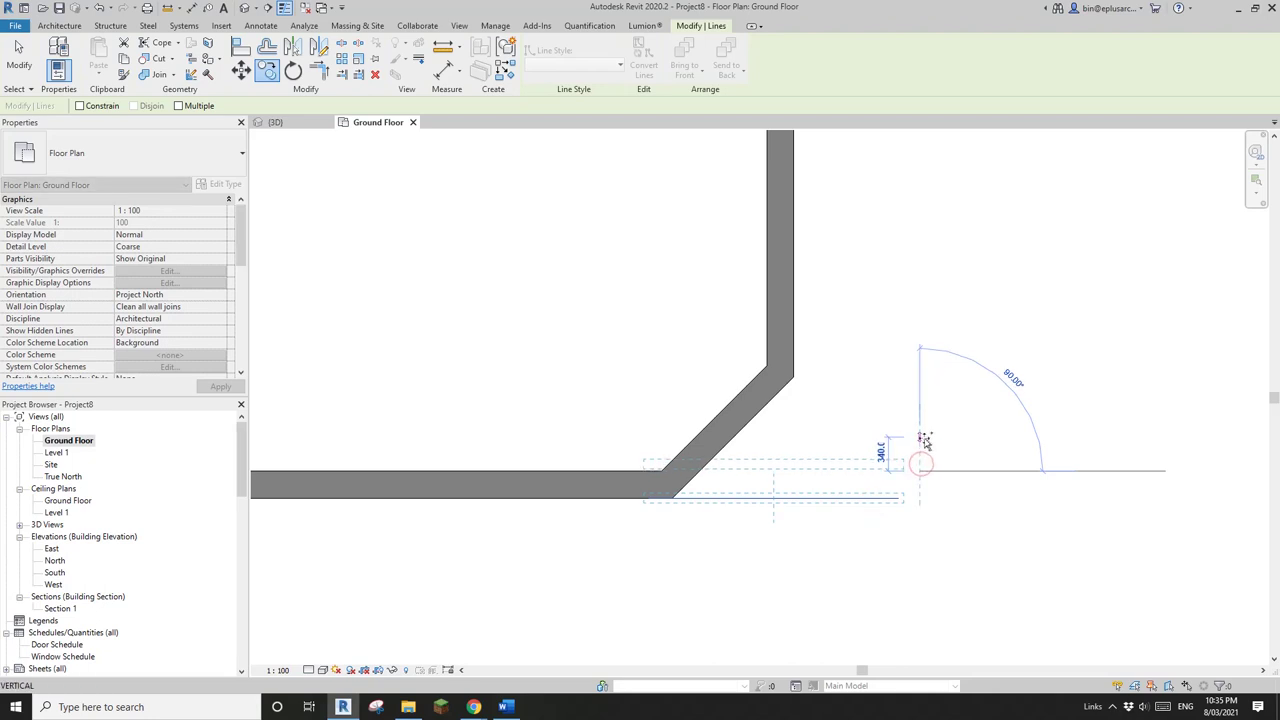
pyautogui.write('100')
pyautogui.press('Return')
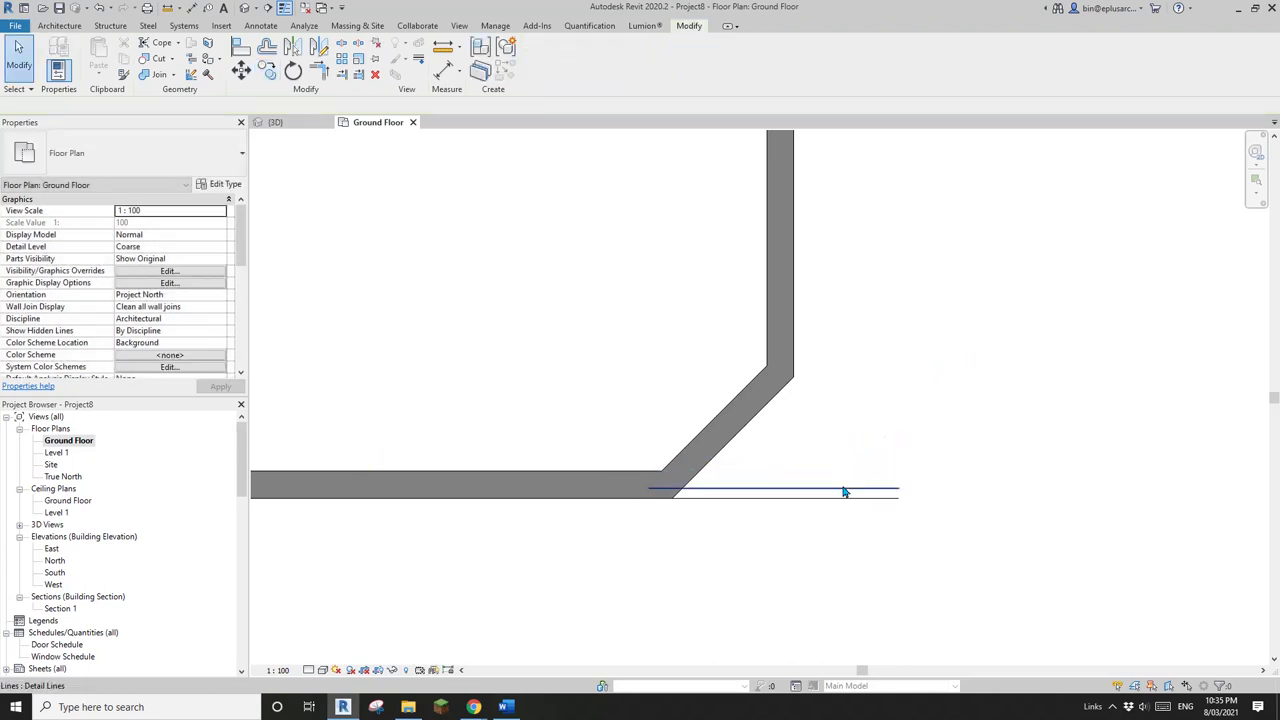
# - Draw a vertical detail line about 1740 mm long down from the vertical wall's outer corner, crossing both horizontal detail lines
pyautogui.click(843, 487)
pyautogui.press('d')
pyautogui.press('l')
pyautogui.click(793, 377)
pyautogui.click(793, 550)
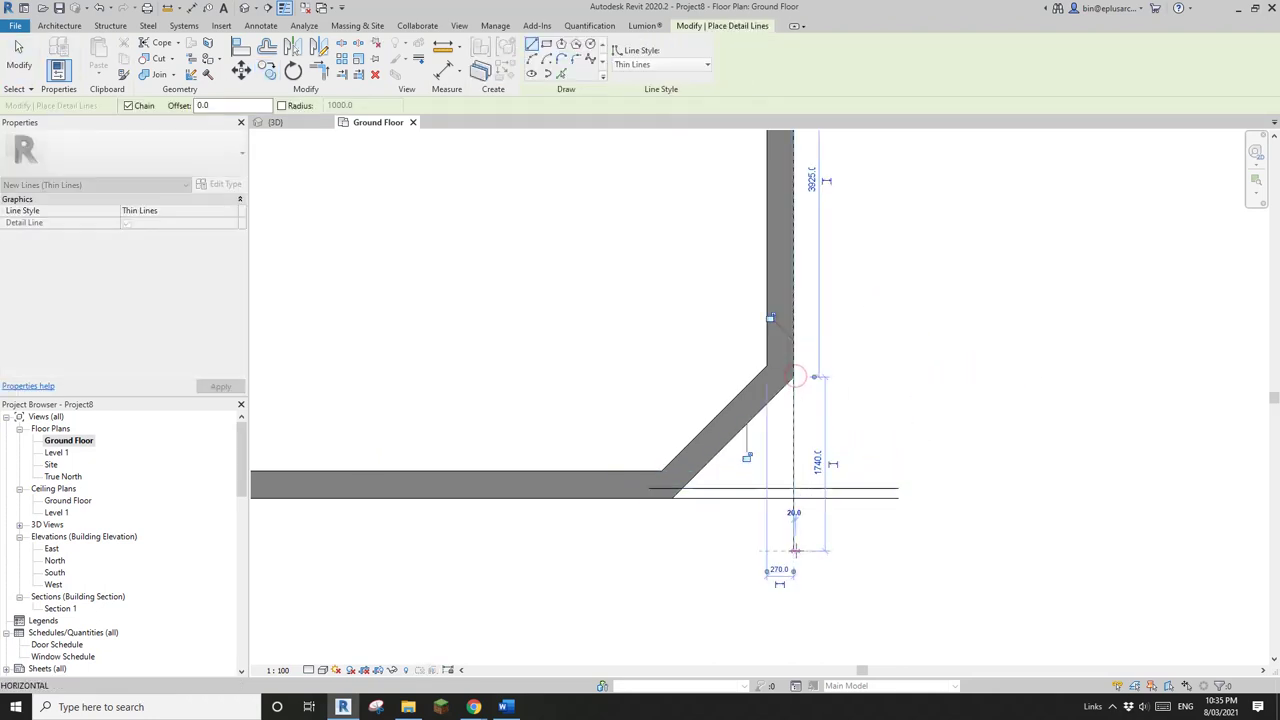
pyautogui.press('Escape')
pyautogui.press('Escape')
# - Copy the vertical detail line 100 mm towards the inside of the building
pyautogui.press('m')
pyautogui.press('v')
pyautogui.click(882, 441)
pyautogui.write('1')
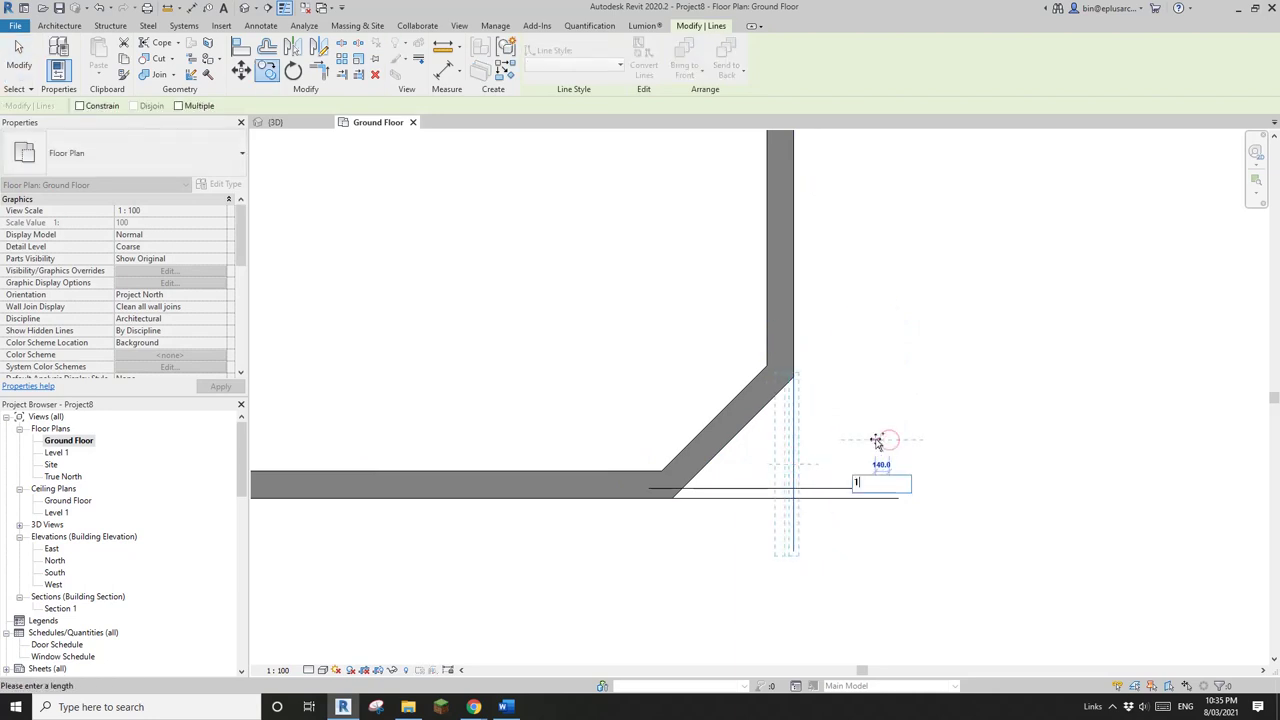
pyautogui.write('00')
pyautogui.press('Return')
pyautogui.press('Escape')
# - Move the diagonal wall outward, closer to the intersection of the outer detail lines
pyautogui.scroll(2, 803, 446)
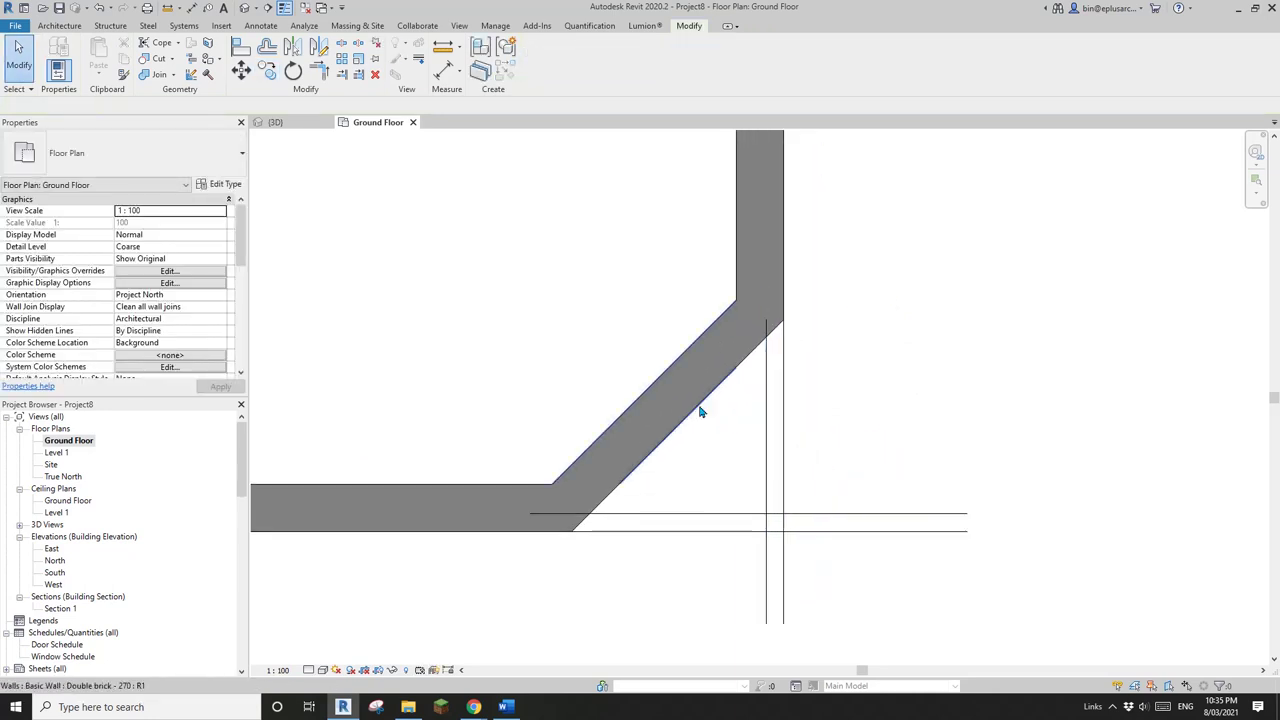
pyautogui.click(680, 403)
pyautogui.moveTo(680, 403); pyautogui.dragTo(716, 455)
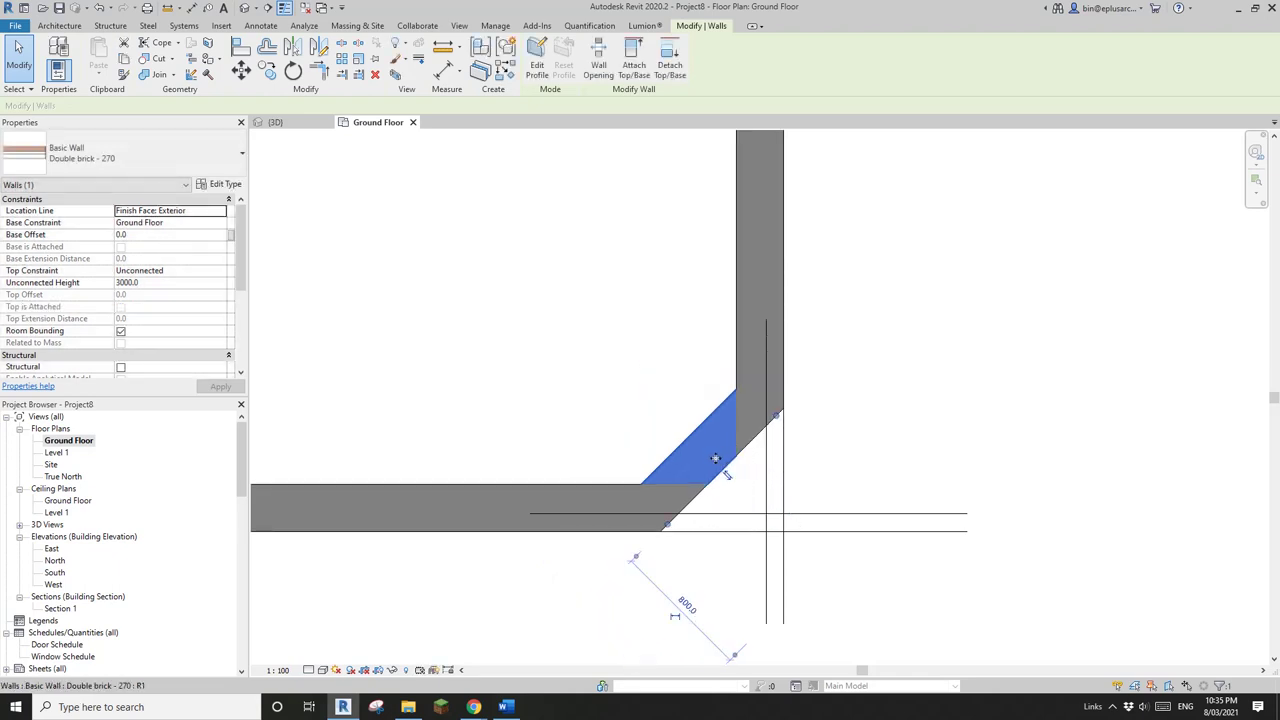
pyautogui.moveTo(716, 458); pyautogui.dragTo(700, 416, button='middle')
pyautogui.moveTo(683, 397); pyautogui.dragTo(734, 404)
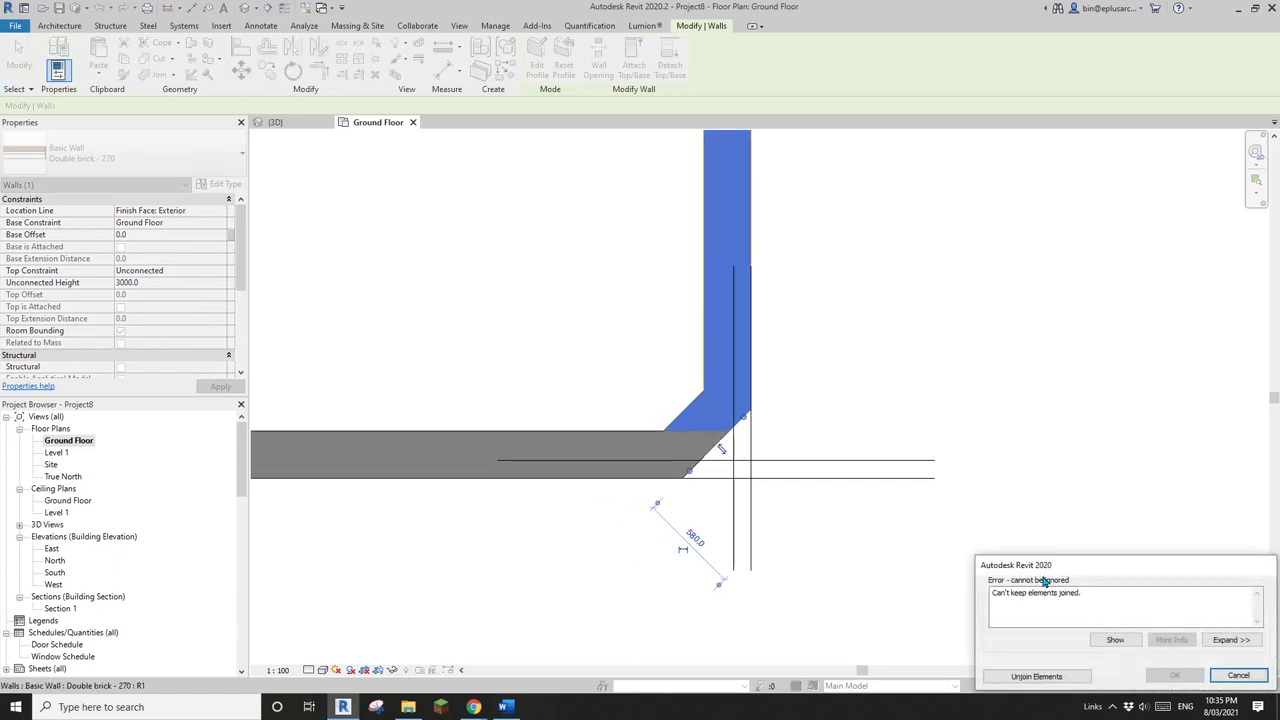
pyautogui.click(1237, 675)
pyautogui.scroll(2, 677, 408)
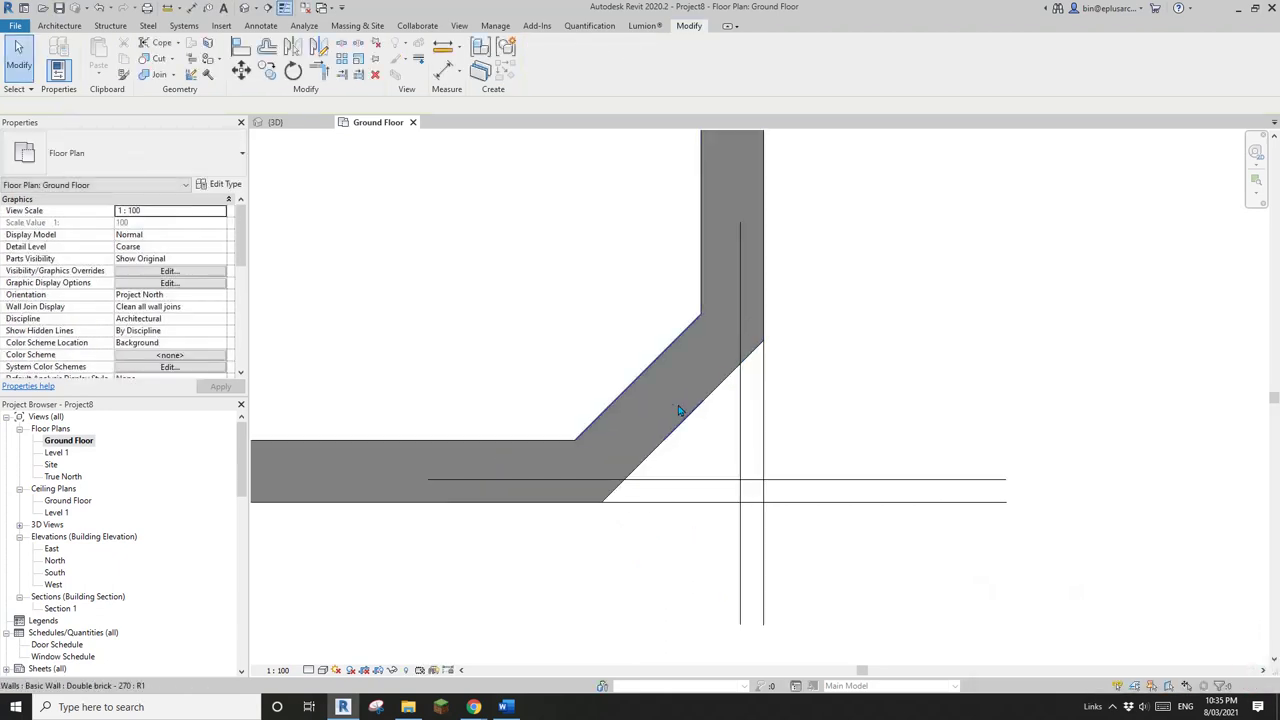
# - Use Wall Joins to switch the butt joins at both ends of the diagonal wall to their next configuration
pyautogui.click(649, 393)
pyautogui.moveTo(649, 393); pyautogui.dragTo(659, 381, button='middle')
pyautogui.press('Escape')
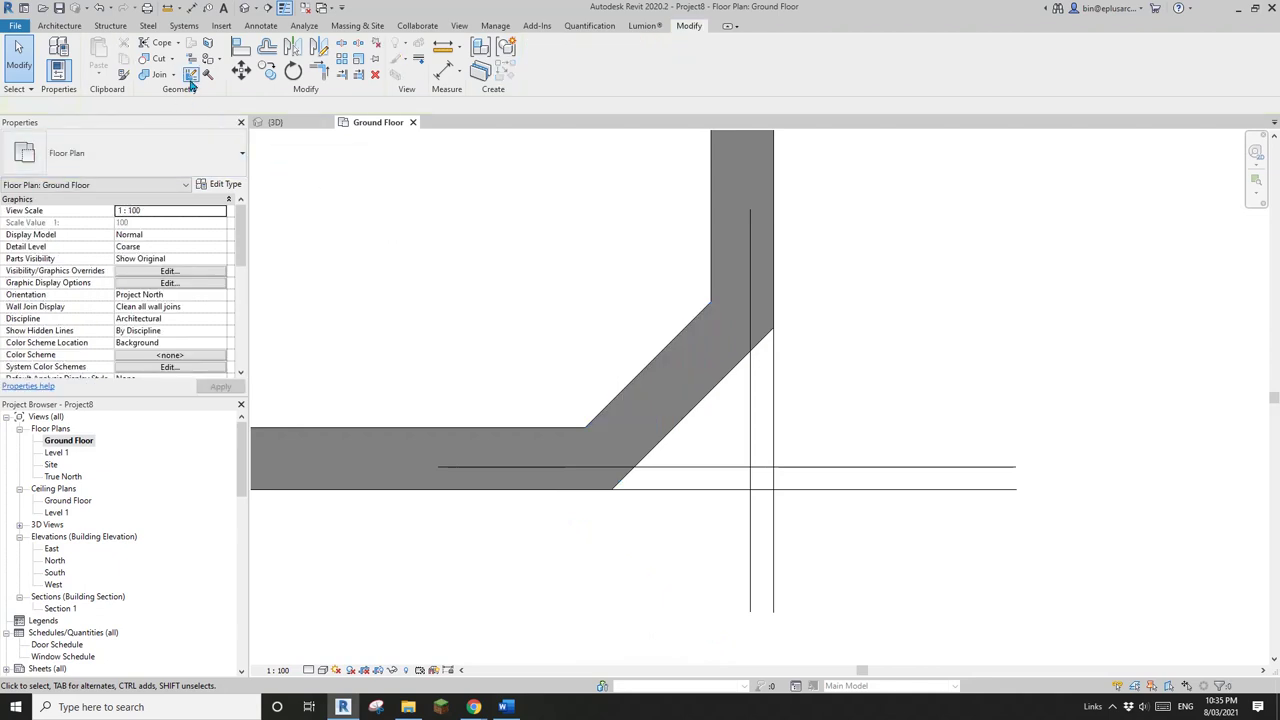
pyautogui.click(190, 80)
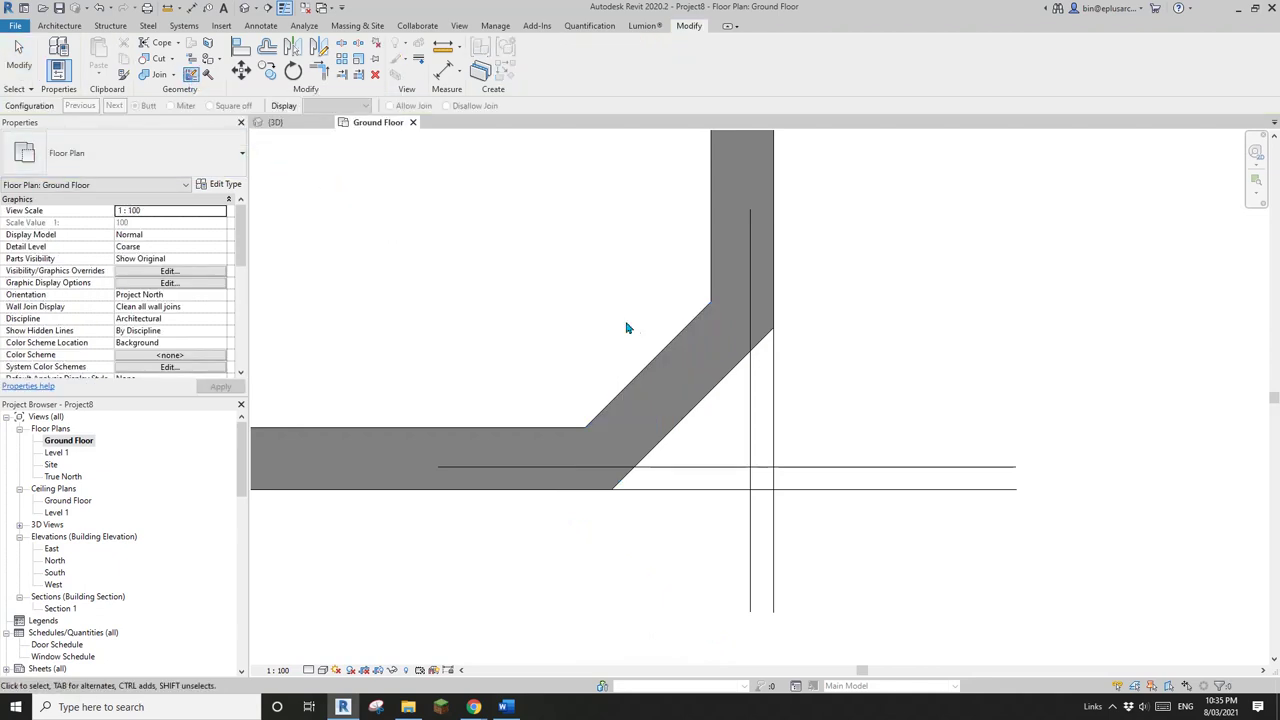
pyautogui.click(729, 311)
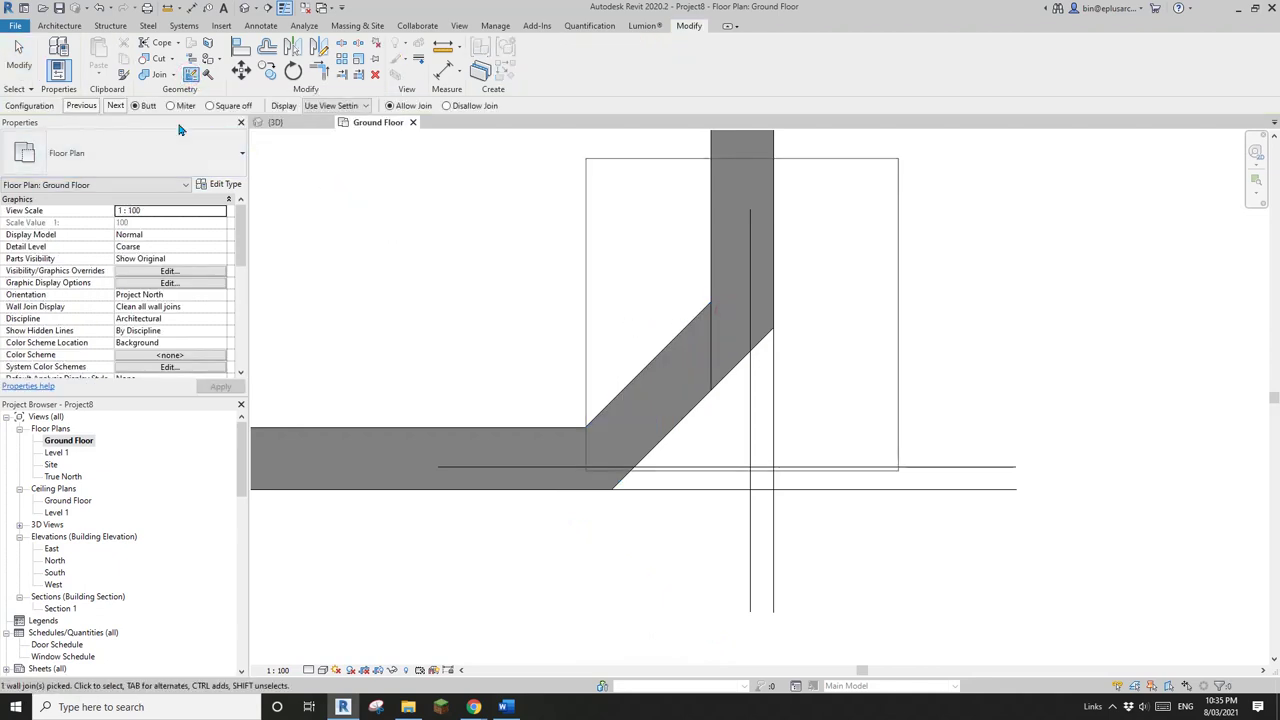
pyautogui.click(115, 107)
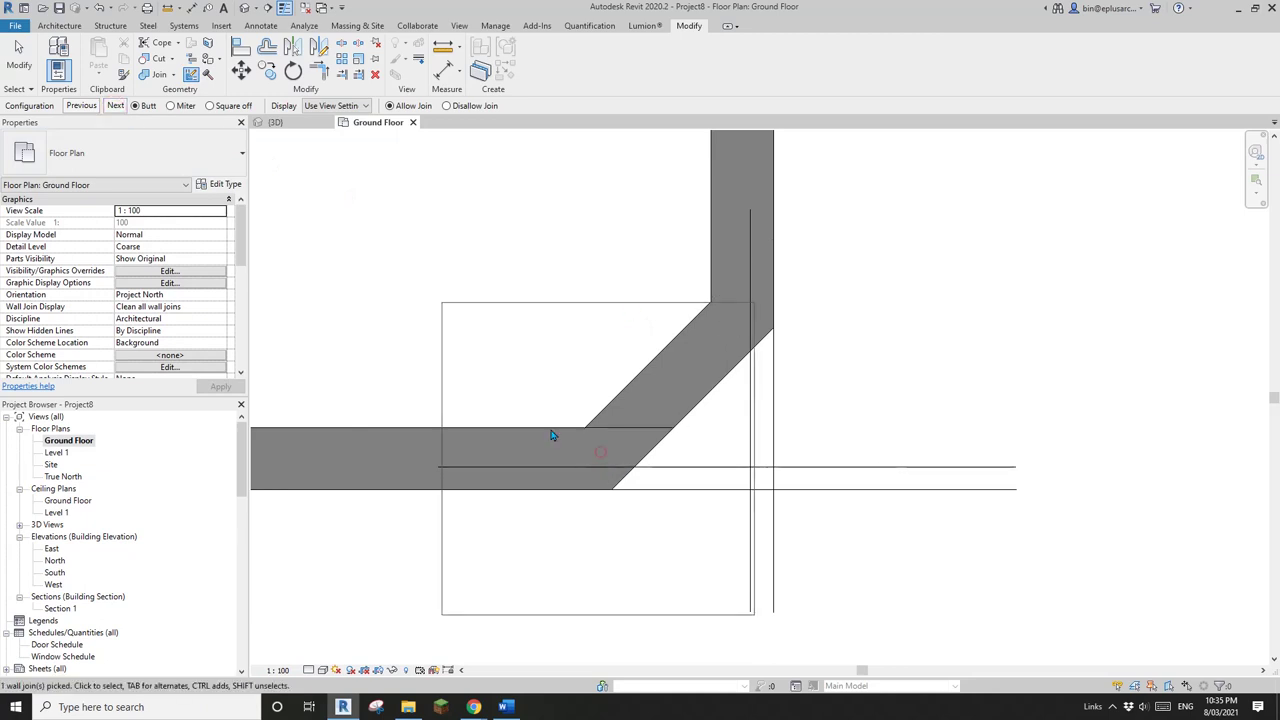
pyautogui.press('Escape')
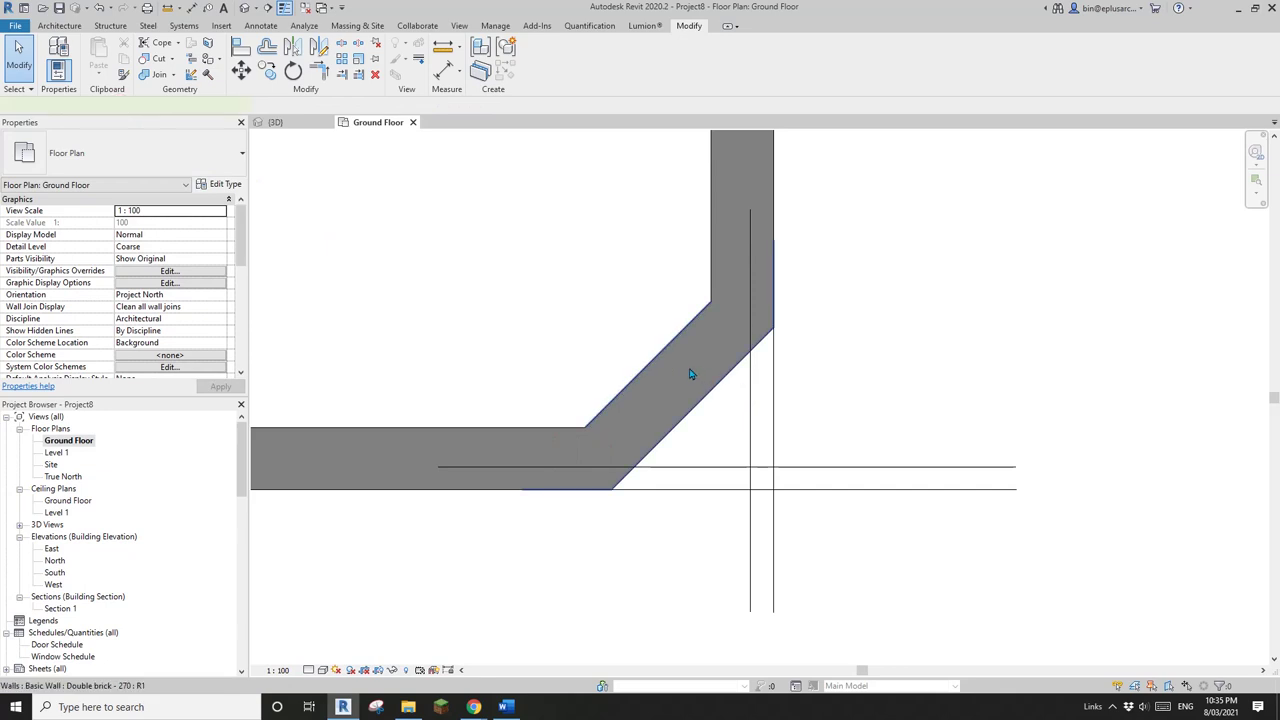
# - Move the diagonal wall outward so its exterior corner meets the vertical face line's intersection with the offset horizontal detail line
pyautogui.moveTo(688, 371); pyautogui.dragTo(750, 455)
pyautogui.scroll(5, 770, 450)
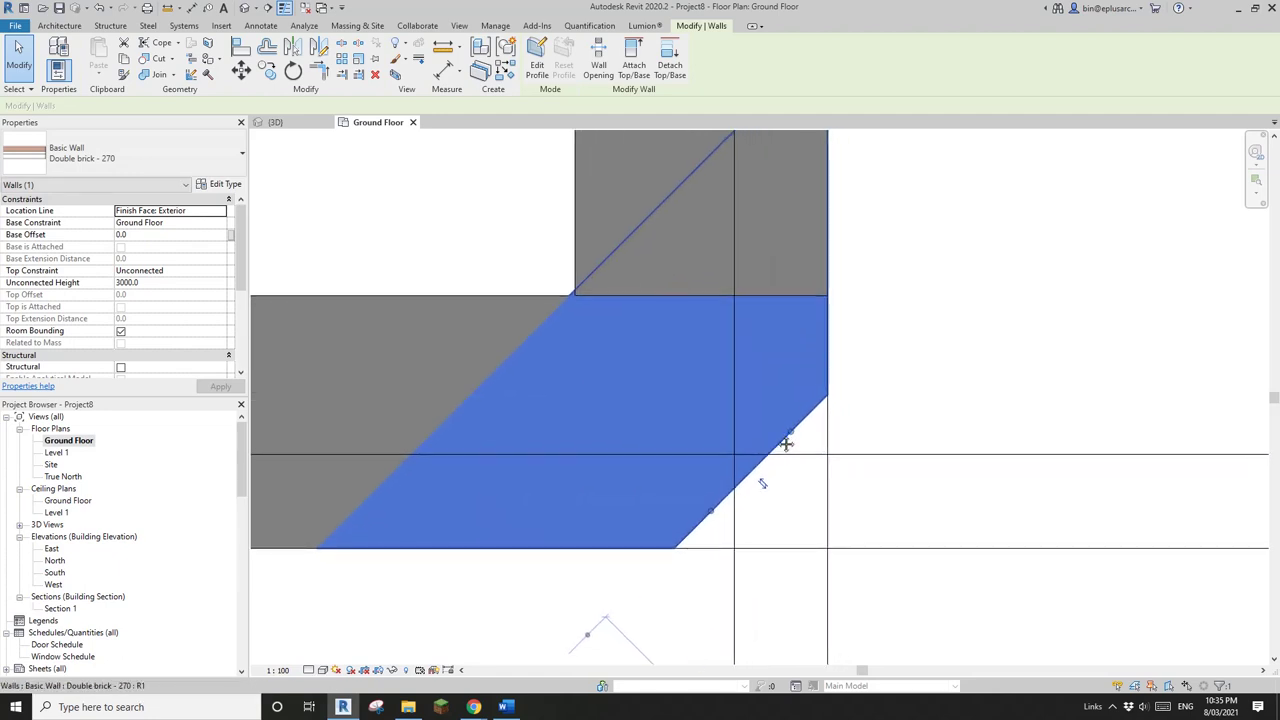
pyautogui.press('m')
pyautogui.press('v')
pyautogui.click(829, 397)
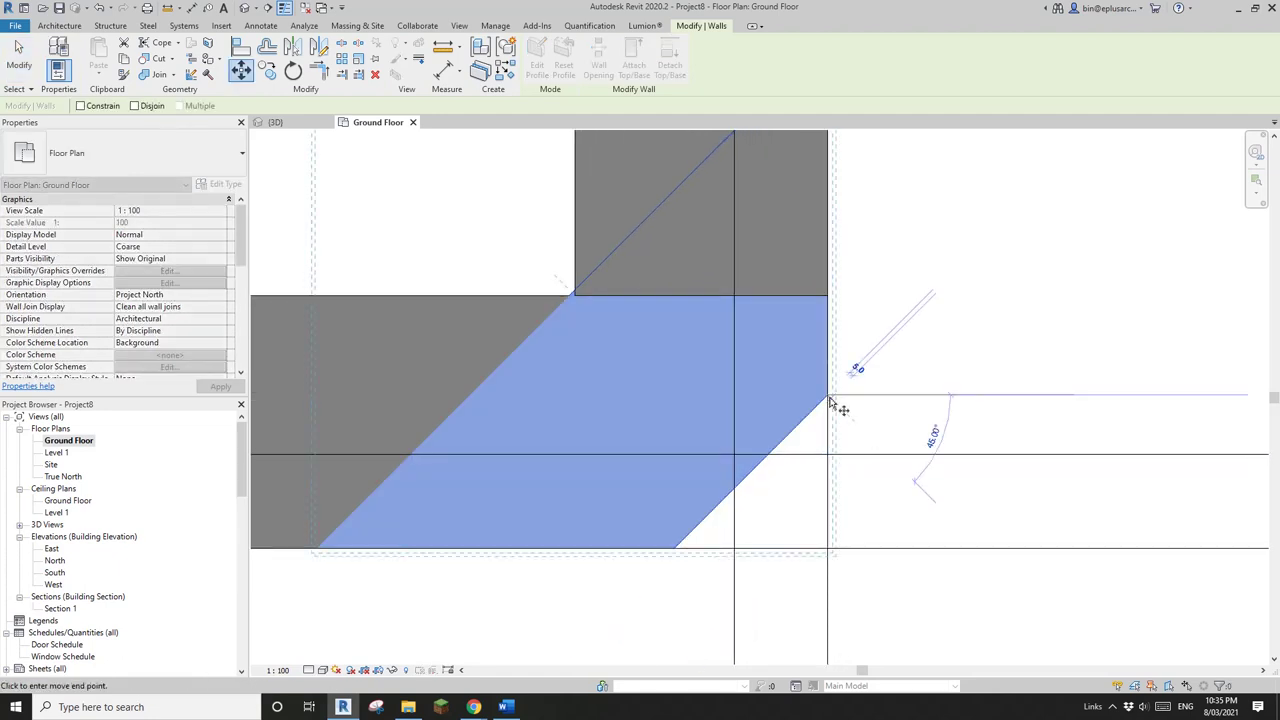
pyautogui.click(829, 456)
pyautogui.press('Escape')
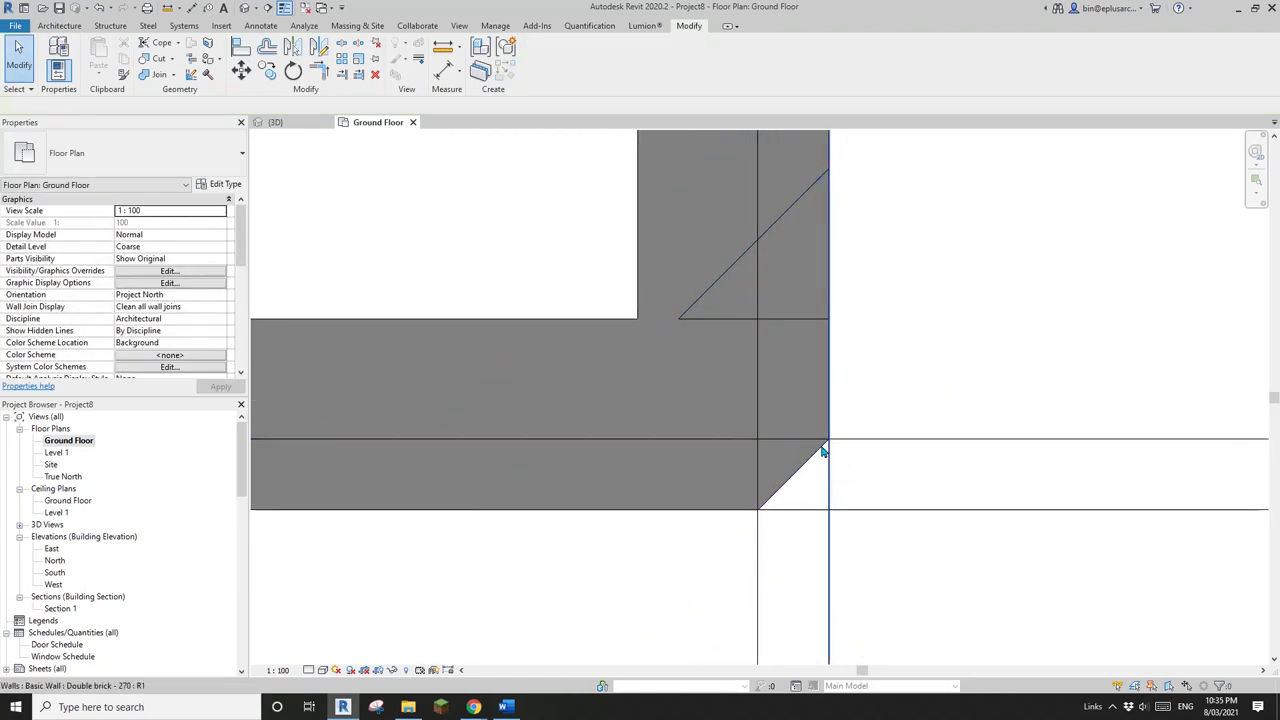
# - Open the default 3D view and inspect the chamfered wall corner up close
pyautogui.scroll(-2, 808, 486)
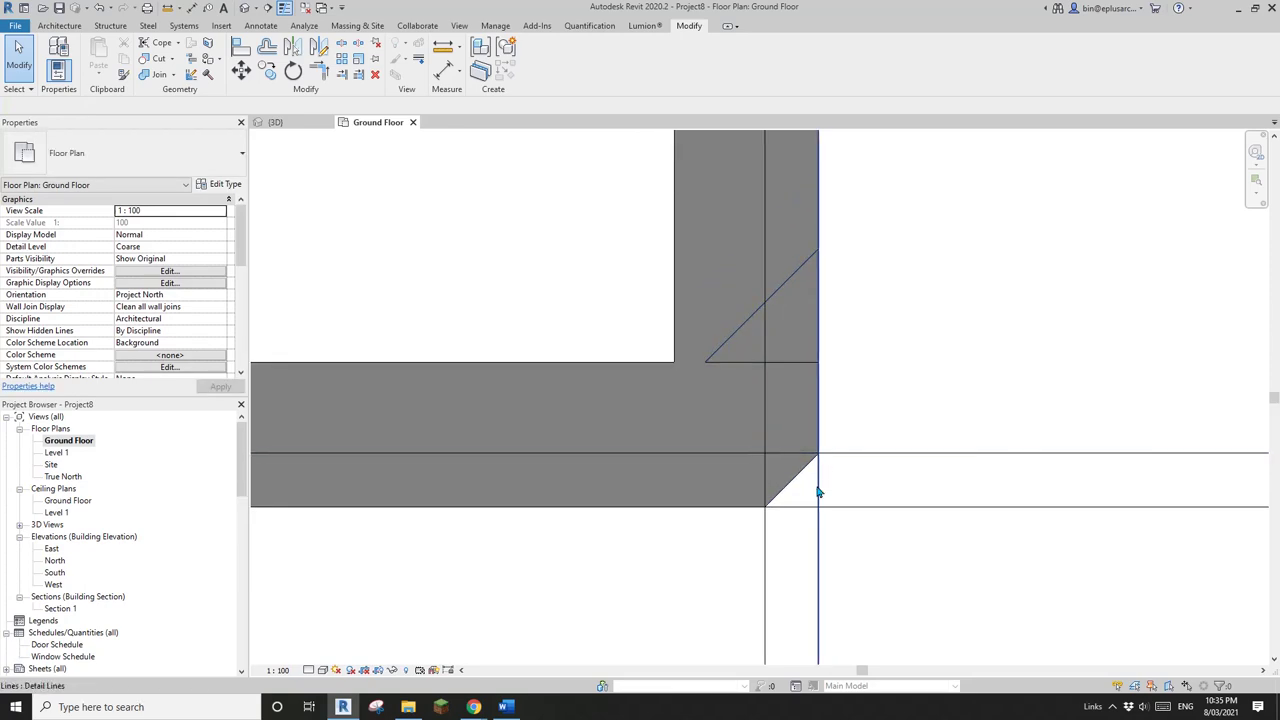
pyautogui.scroll(-3, 886, 466)
pyautogui.scroll(2, 770, 421)
pyautogui.click(247, 7)
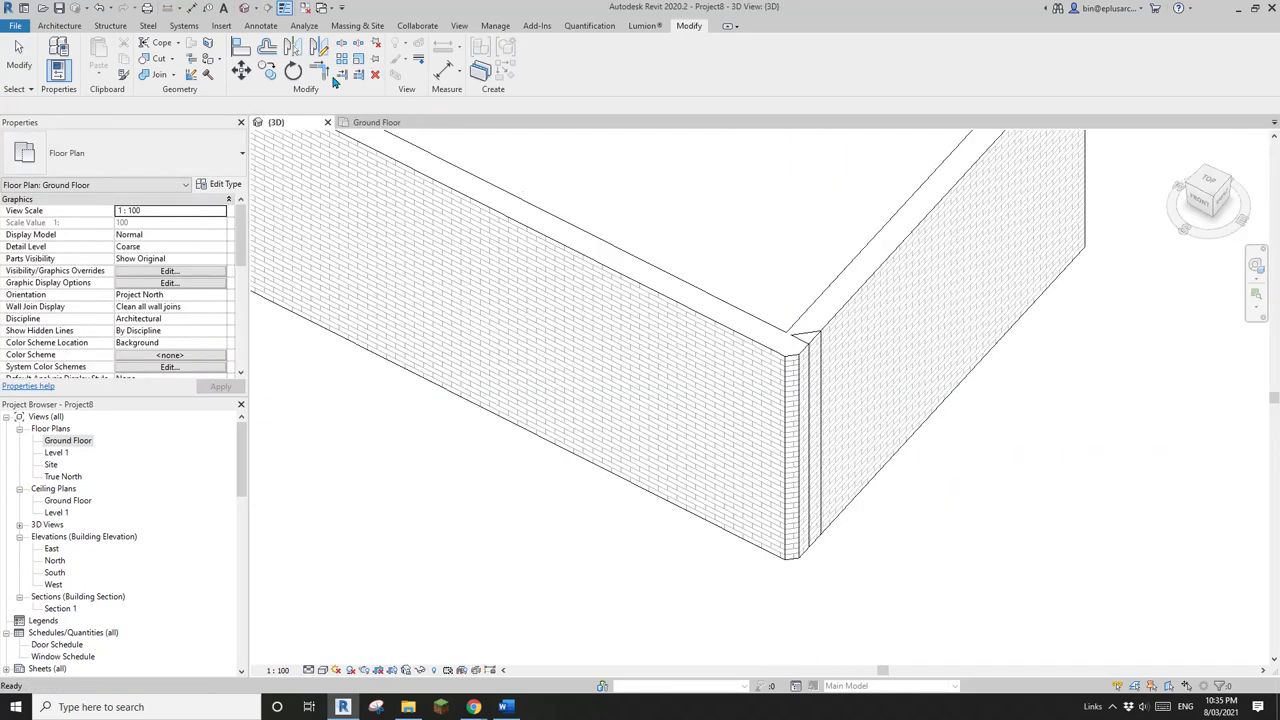
pyautogui.scroll(4, 894, 354)
pyautogui.click(957, 318)
pyautogui.moveTo(970, 307); pyautogui.dragTo(680, 266, button='middle')
pyautogui.press('Escape')
pyautogui.scroll(-1, 682, 281)
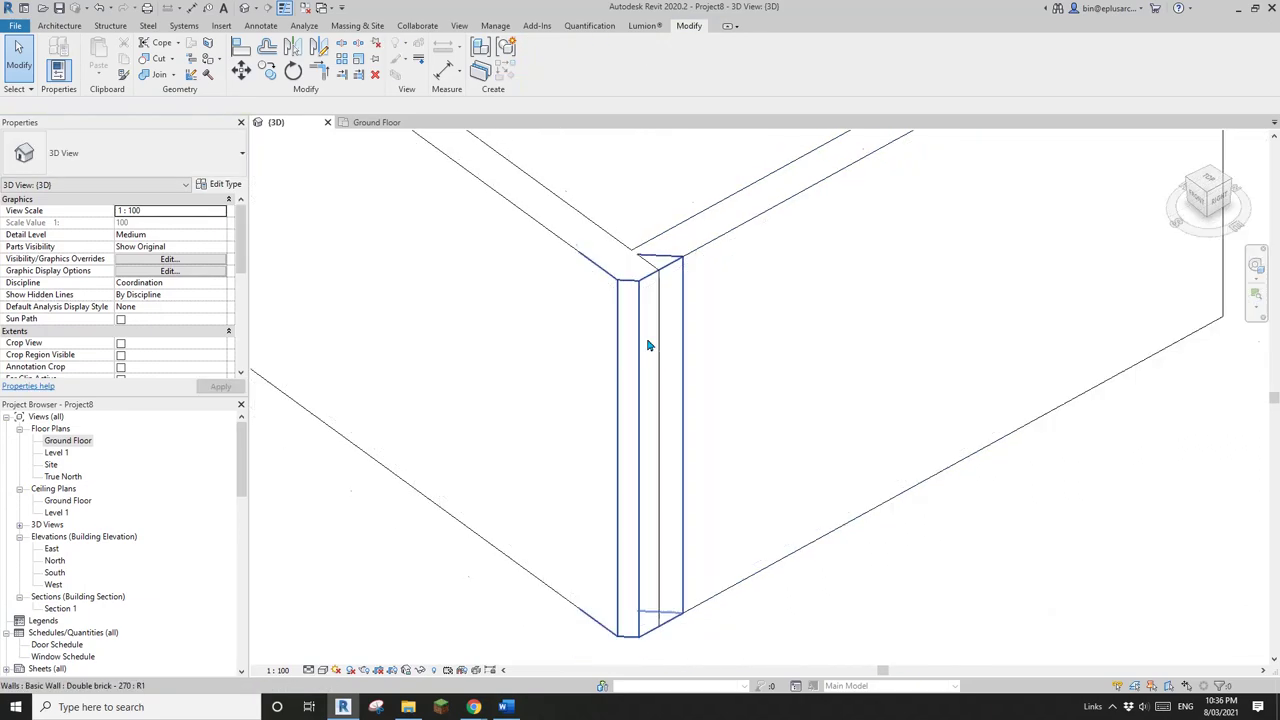
# - Try to join the diagonal corner wall with the long brick wall beside it using Join Geometry
pyautogui.scroll(1, 651, 346)
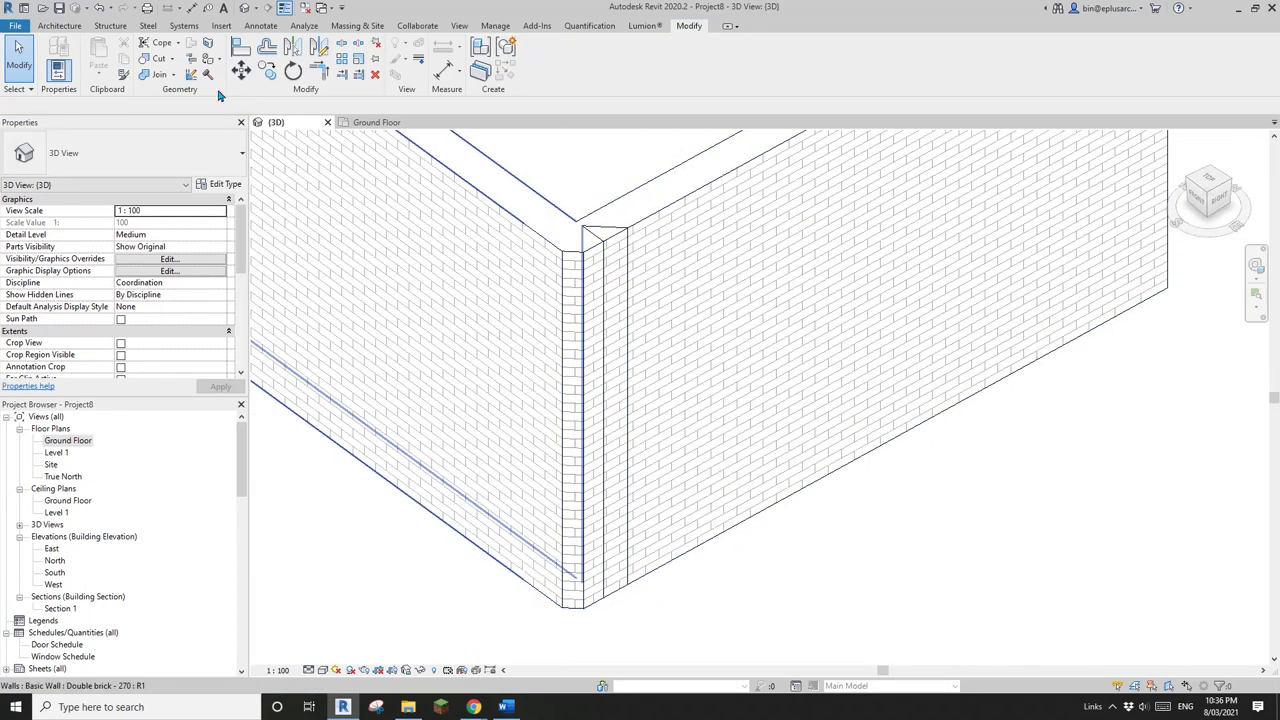
pyautogui.click(640, 256)
pyautogui.click(619, 257)
pyautogui.click(641, 257)
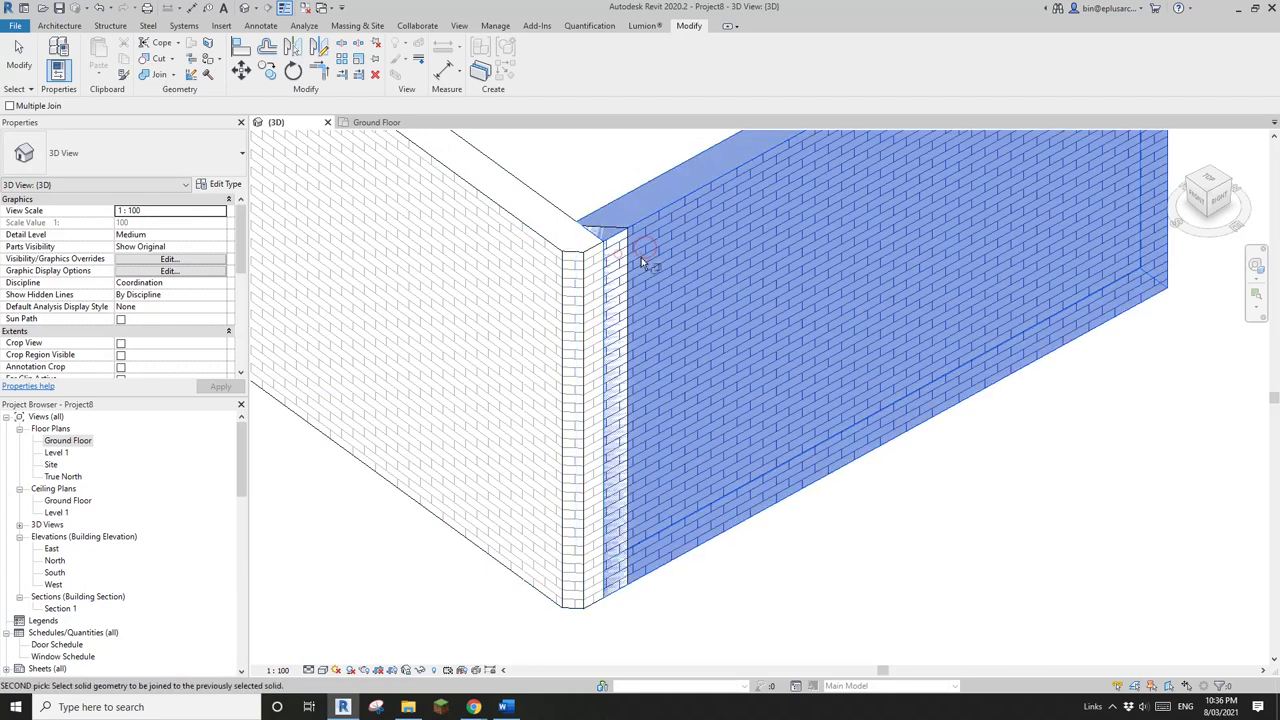
pyautogui.click(619, 255)
pyautogui.click(640, 257)
pyautogui.click(619, 258)
pyautogui.click(640, 257)
pyautogui.click(618, 260)
pyautogui.press('Escape')
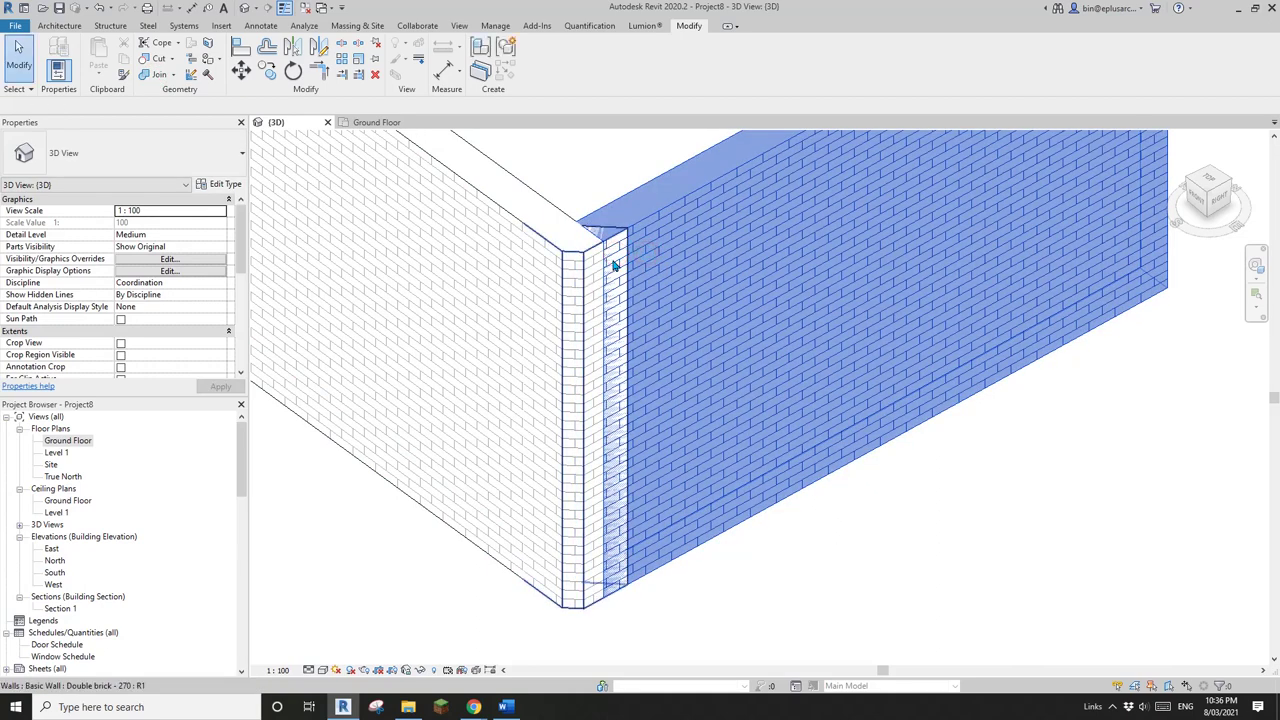
# - Examine how the diagonal wall overlaps the adjoining walls at the corner, in 3D and on the Ground Floor plan
pyautogui.click(612, 265)
pyautogui.keyDown('shift'); pyautogui.moveTo(611, 280); pyautogui.dragTo(666, 394, button='middle'); pyautogui.keyUp('shift')
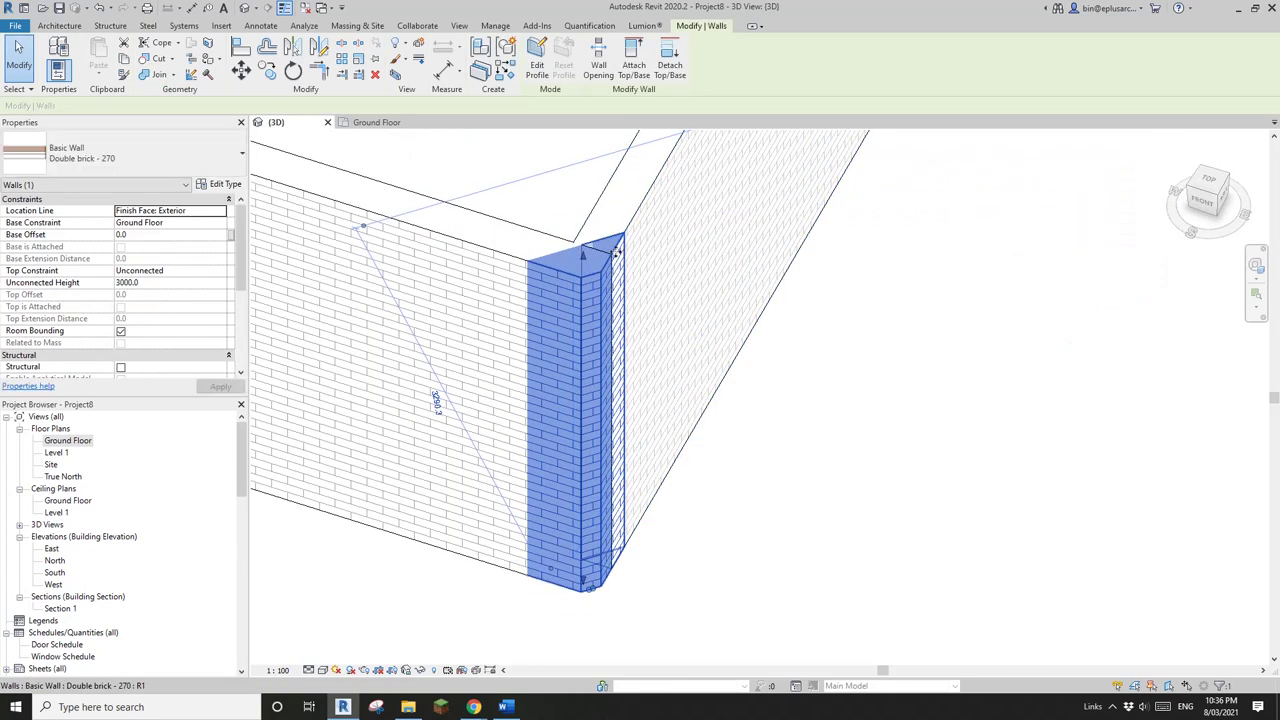
pyautogui.press('Escape')
pyautogui.moveTo(610, 276)
pyautogui.keyDown('shift'); pyautogui.mouseDown(button='middle')
pyautogui.moveTo(608, 296)
pyautogui.moveTo(726, 283)
pyautogui.moveTo(603, 289)
pyautogui.moveTo(608, 314)
pyautogui.moveTo(626, 300)
pyautogui.mouseUp(button='middle'); pyautogui.keyUp('shift')
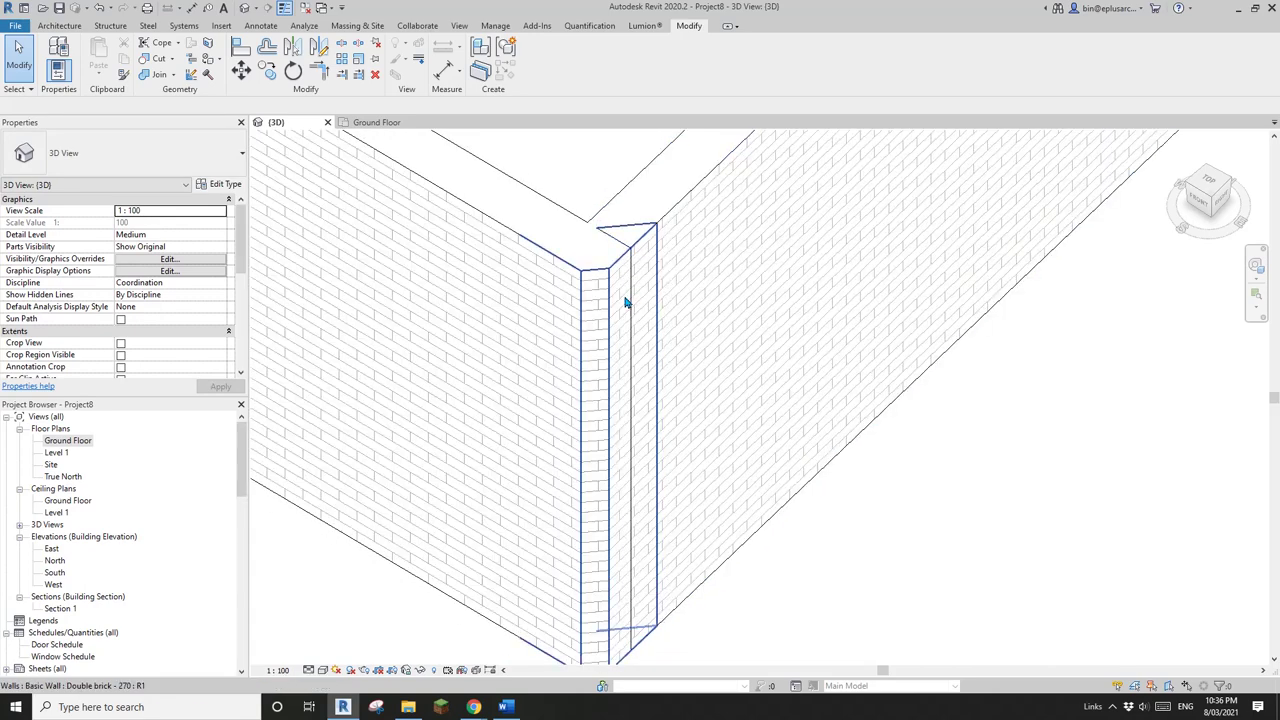
pyautogui.doubleClick(67, 440)
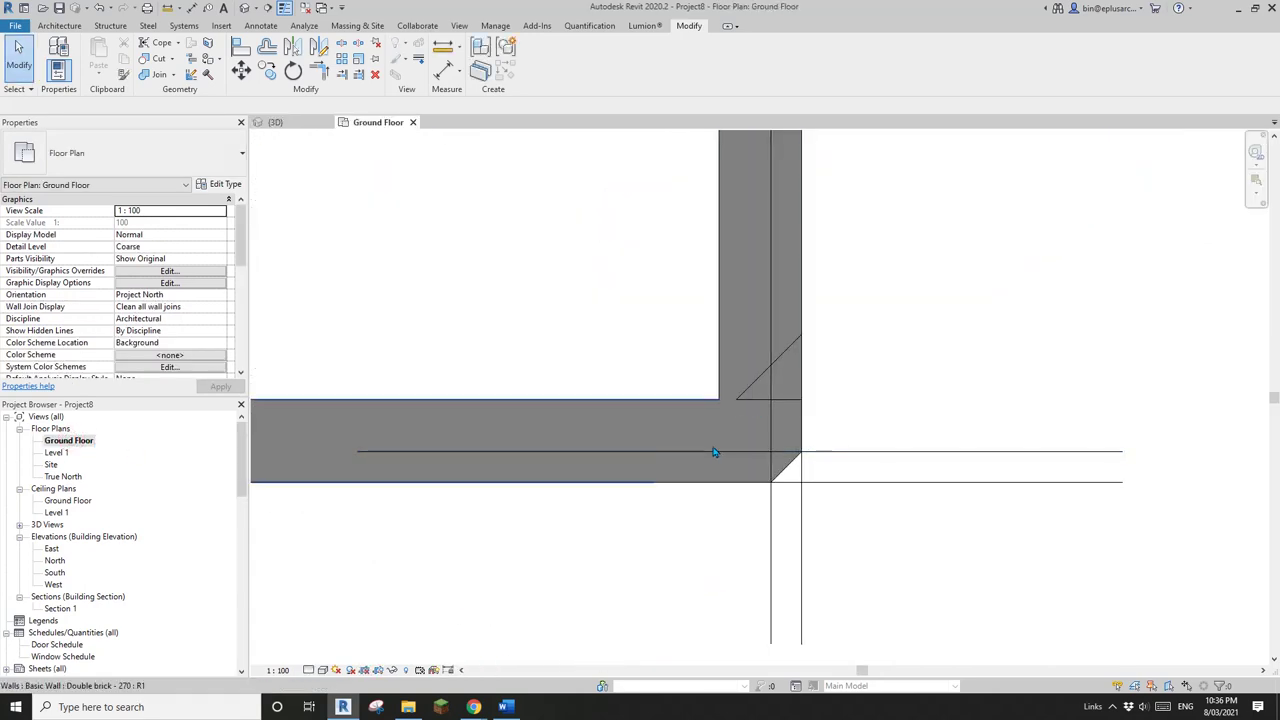
pyautogui.click(760, 391)
pyautogui.click(834, 428)
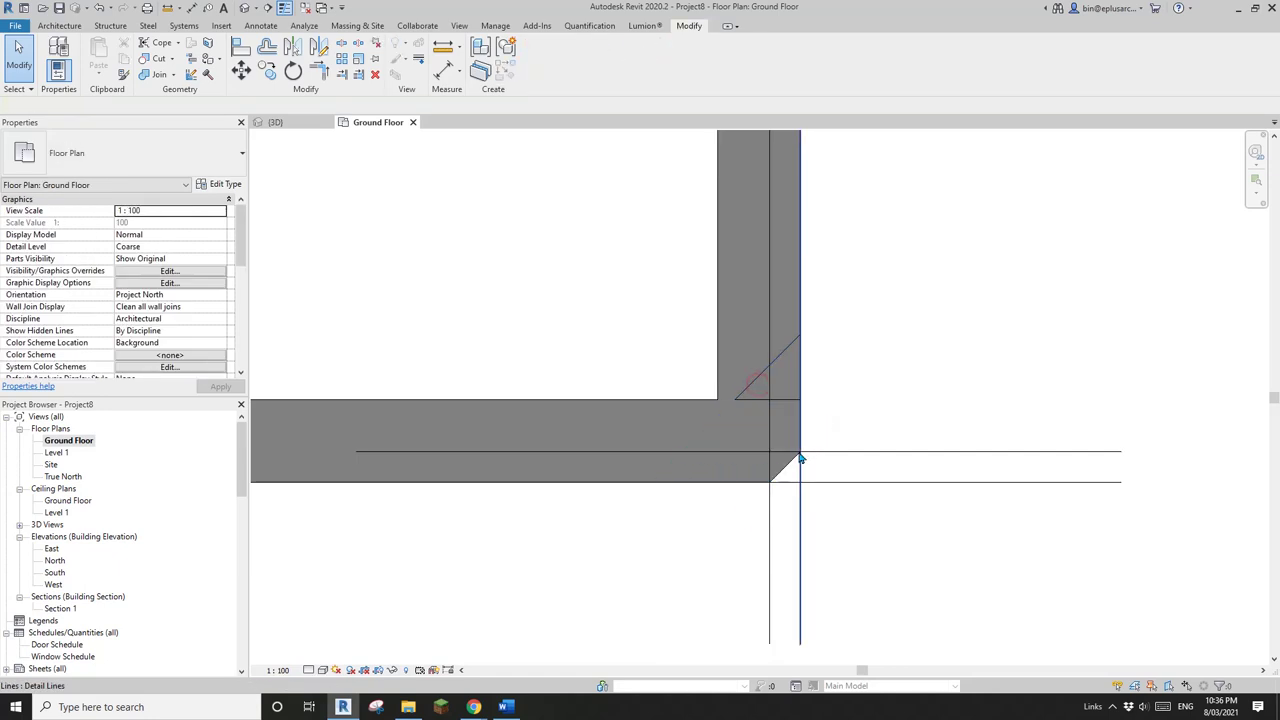
pyautogui.click(785, 467)
pyautogui.moveTo(820, 470); pyautogui.dragTo(807, 471, button='middle')
pyautogui.press('Escape')
pyautogui.scroll(-1, 765, 421)
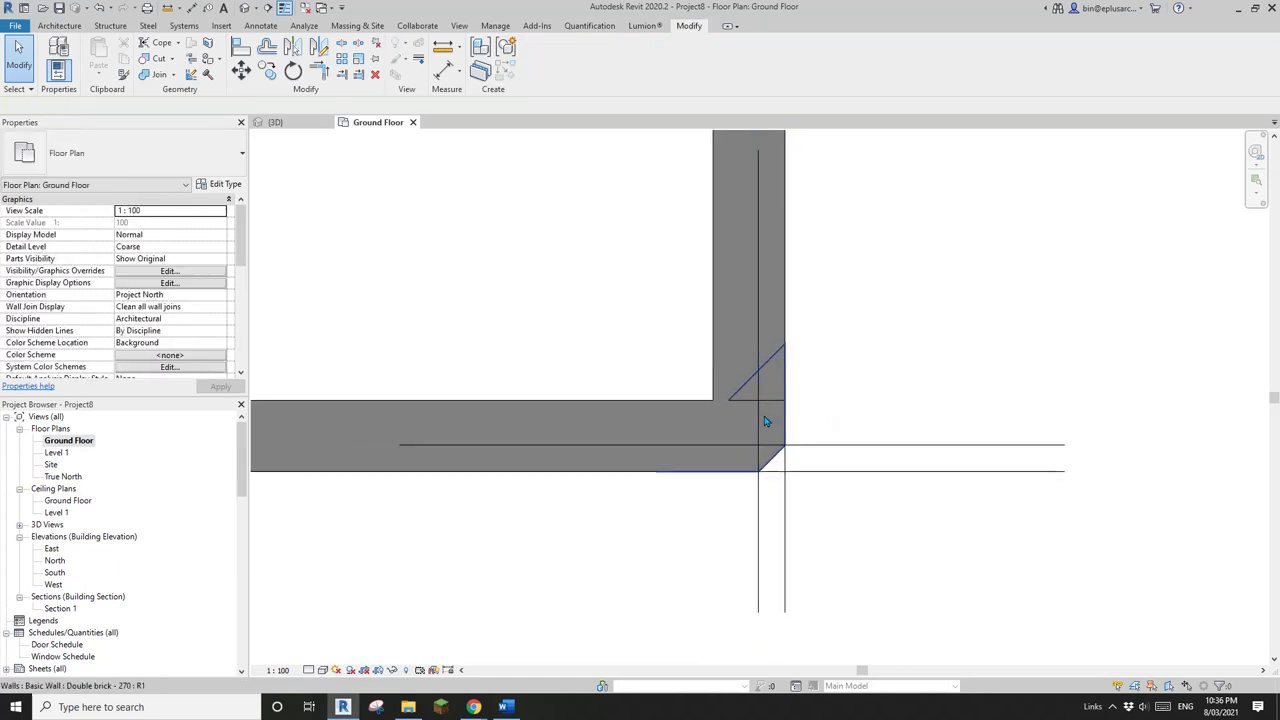
pyautogui.click(743, 430)
pyautogui.press('Escape')
pyautogui.scroll(-1, 786, 455)
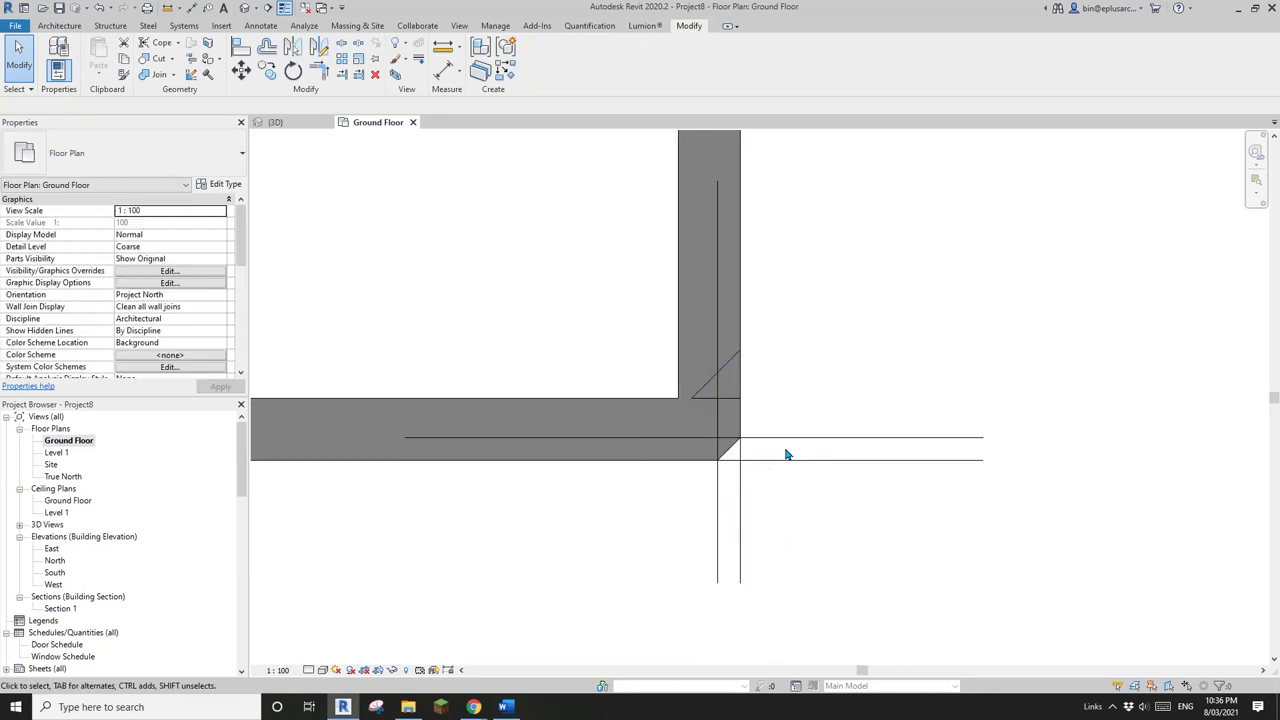
# - Delete the two horizontal and two vertical detail lines at the wall corner
pyautogui.moveTo(735, 488); pyautogui.dragTo(734, 494, button='middle')
pyautogui.moveTo(849, 494); pyautogui.dragTo(820, 409)
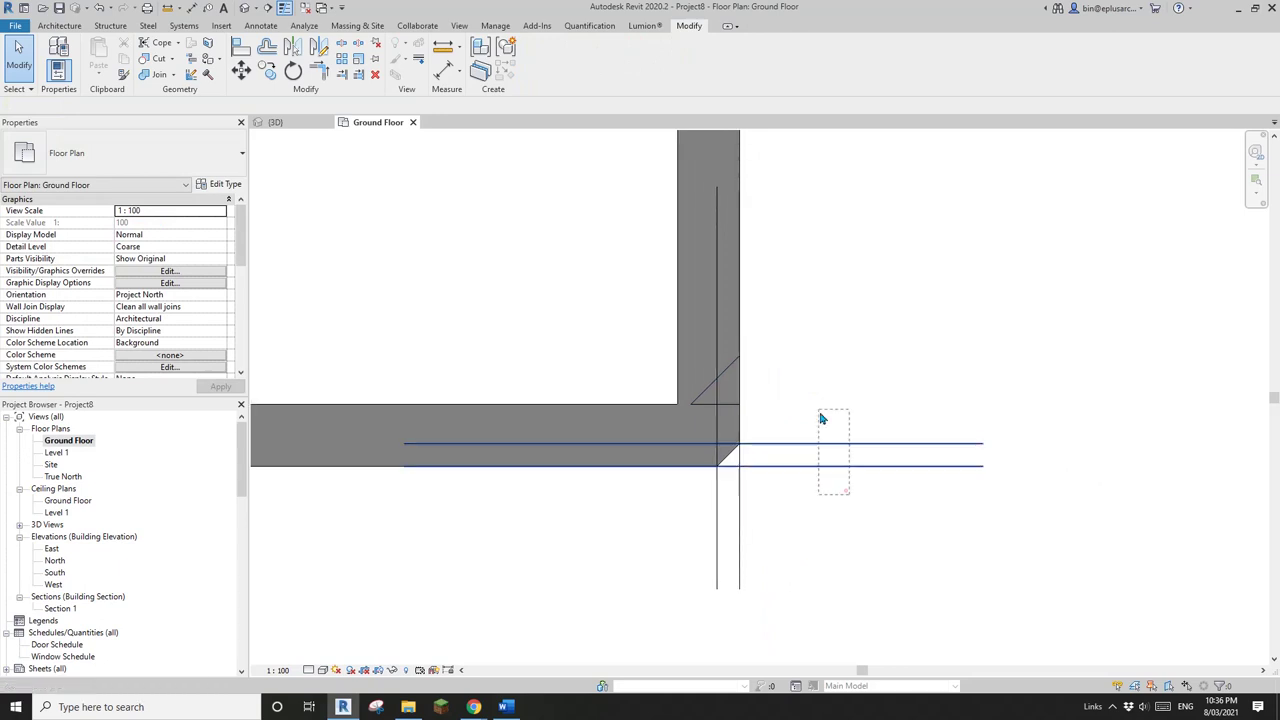
pyautogui.press('Delete')
pyautogui.moveTo(776, 521); pyautogui.dragTo(706, 498)
pyautogui.press('Delete')
# - Delete the diagonal wall from the corner and open the default 3D view on the plain wall corner
pyautogui.click(729, 443)
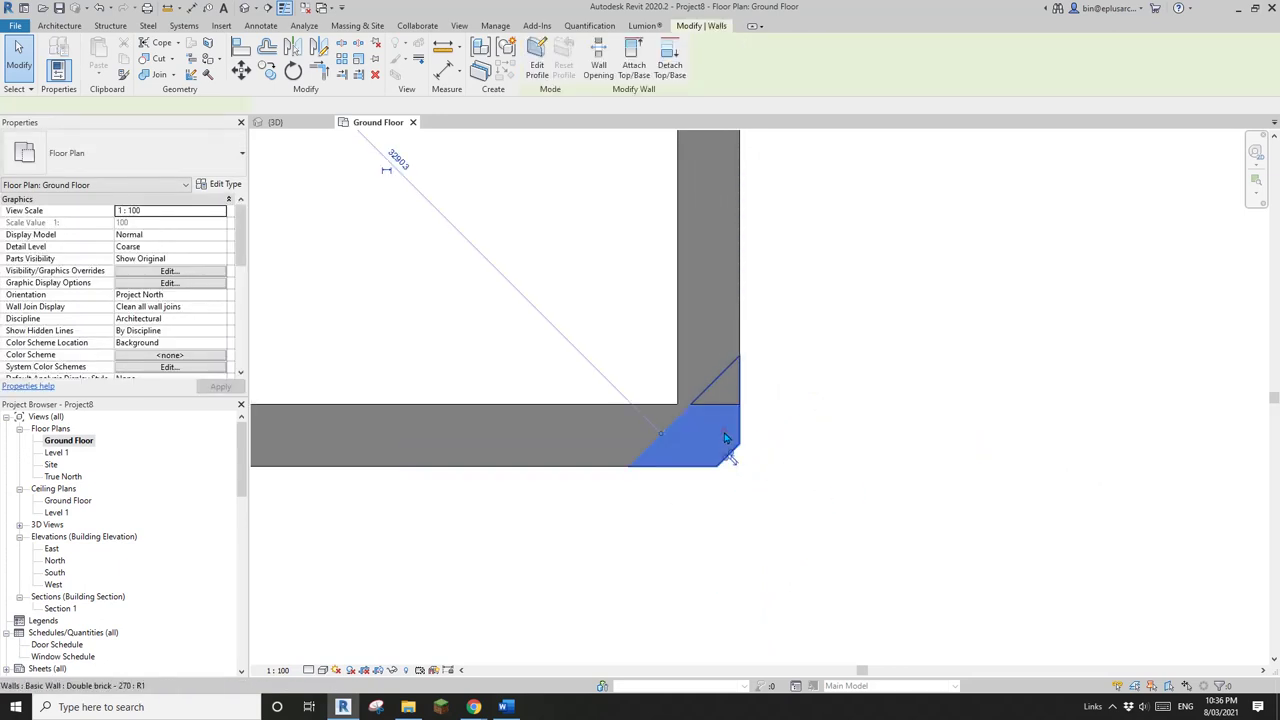
pyautogui.press('Escape')
pyautogui.scroll(-2, 732, 441)
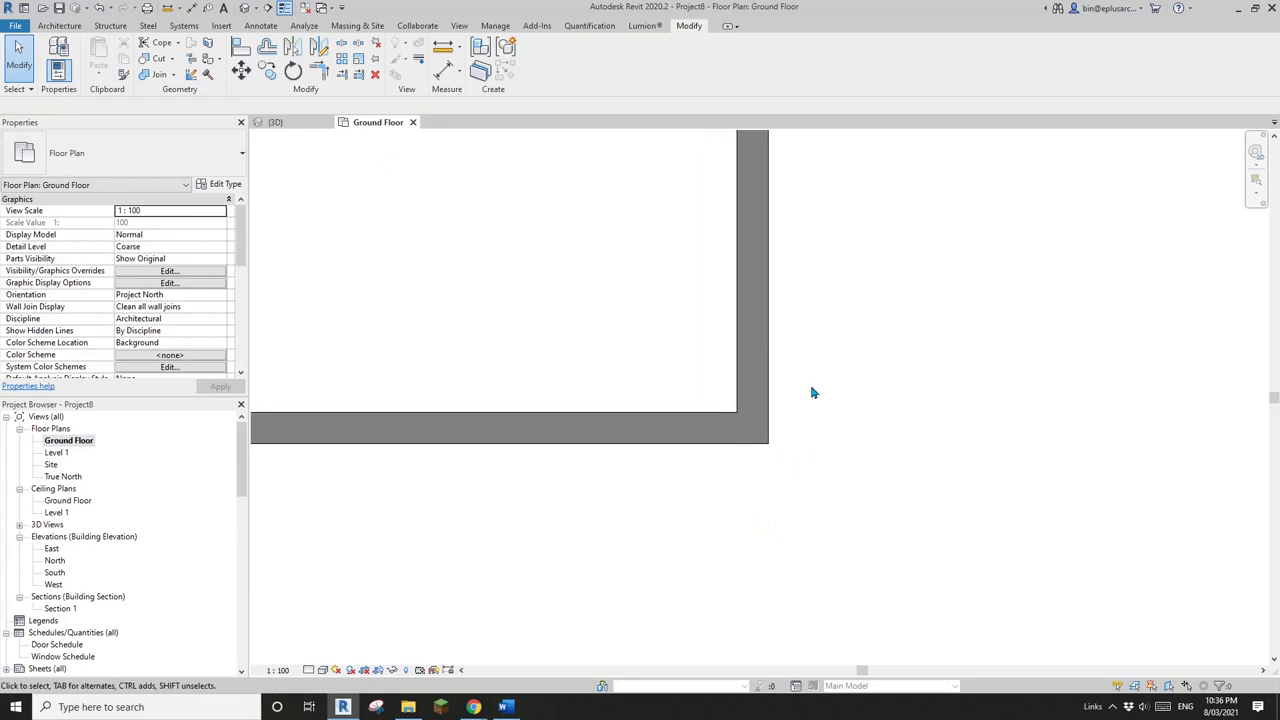
pyautogui.click(284, 8)
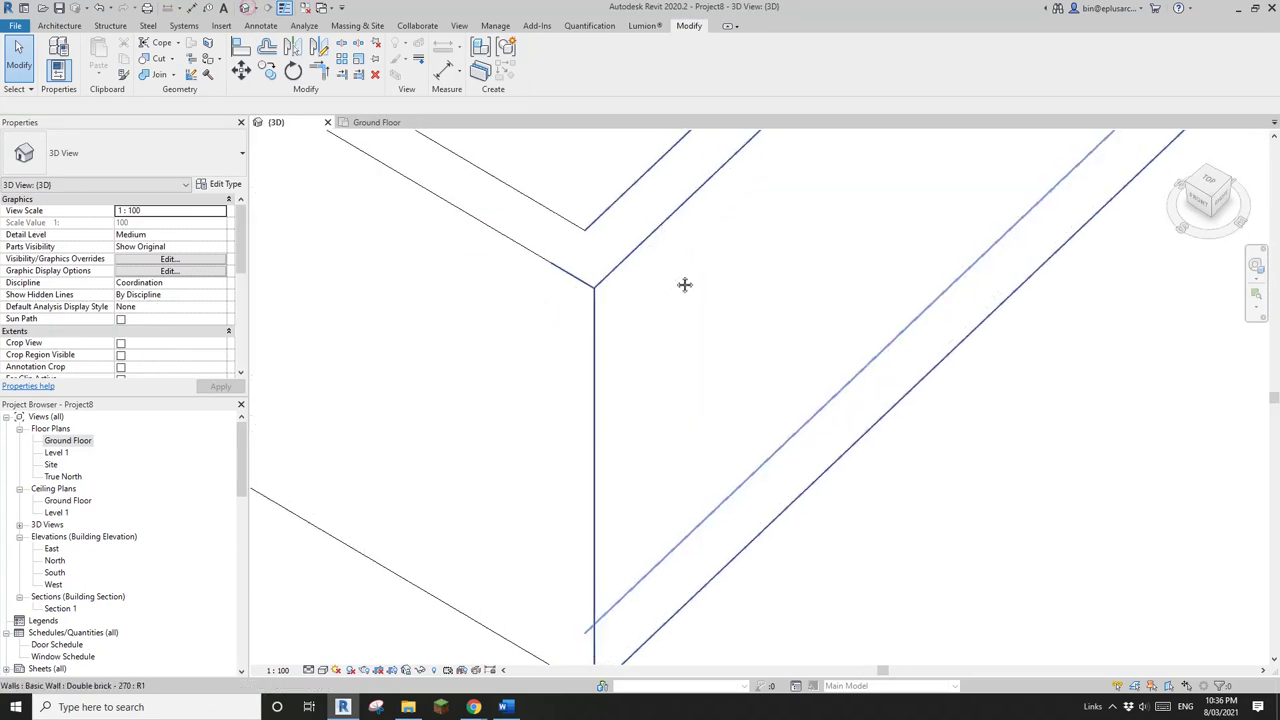
pyautogui.keyDown('shift'); pyautogui.moveTo(683, 283); pyautogui.dragTo(682, 338, button='middle'); pyautogui.keyUp('shift')
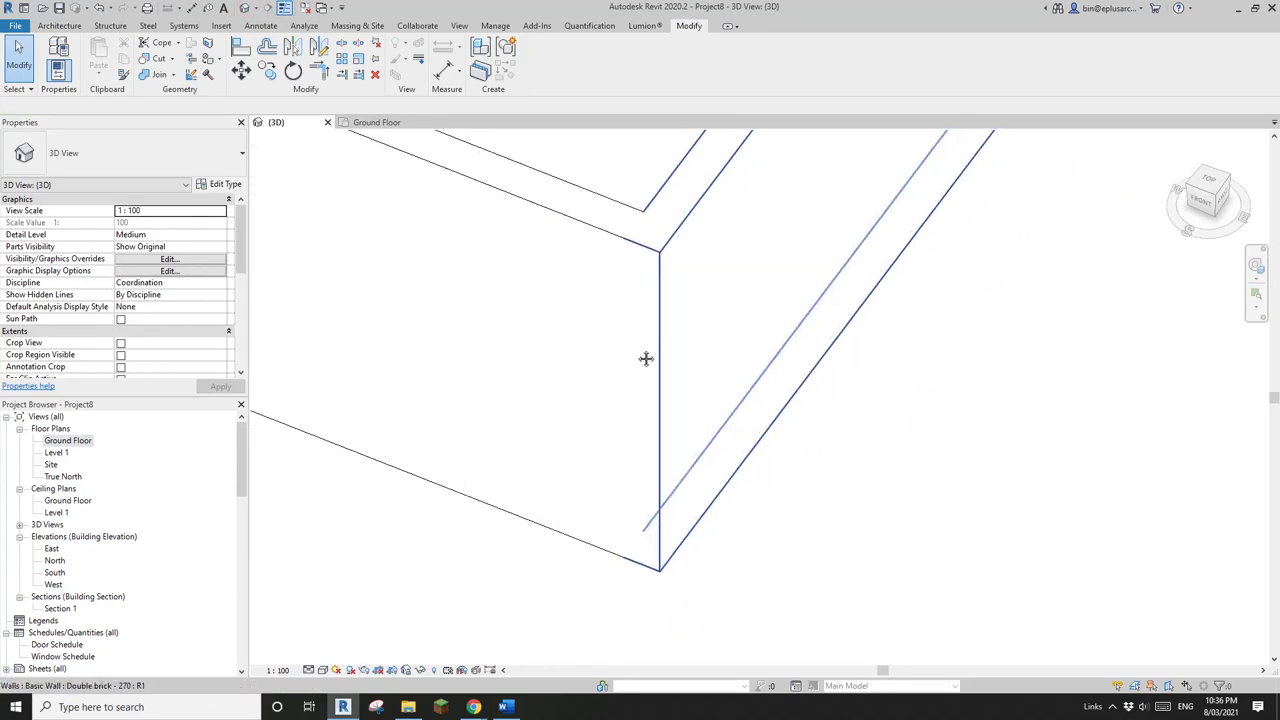
pyautogui.moveTo(687, 386); pyautogui.dragTo(694, 404, button='middle')
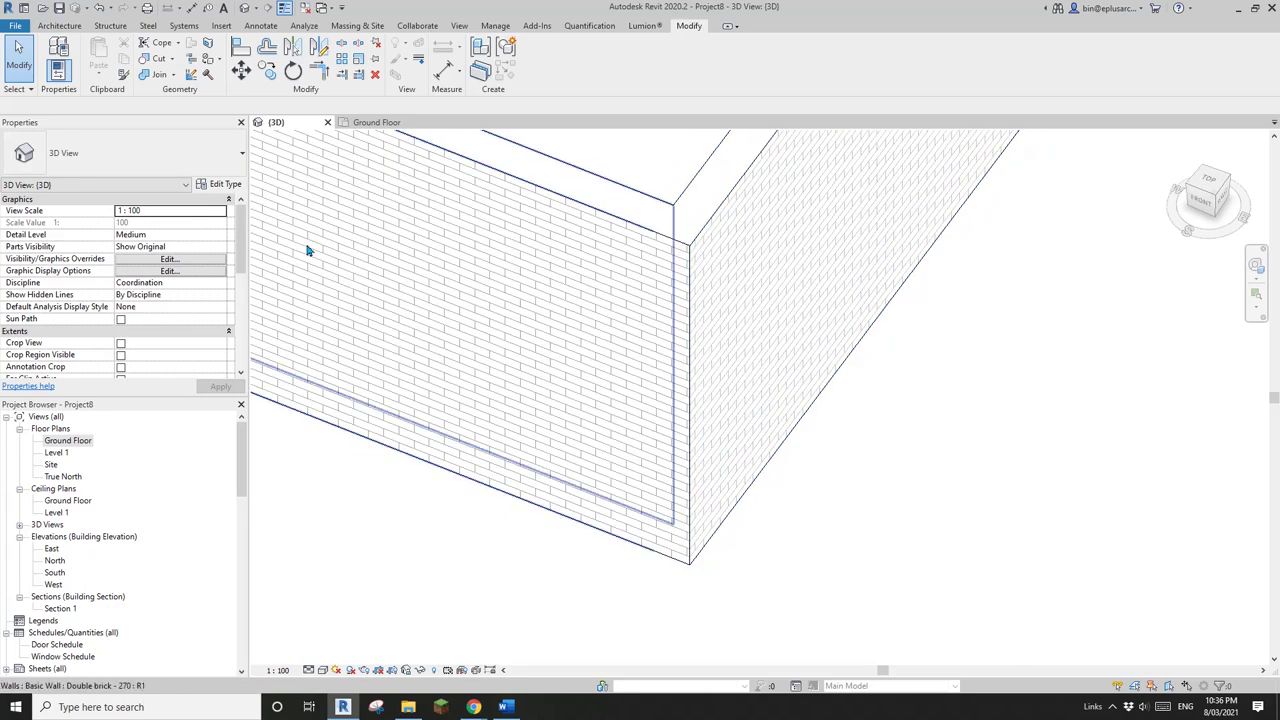
# - Create an in-place model in the Walls category, accepting the default name
pyautogui.click(60, 26)
pyautogui.click(152, 76)
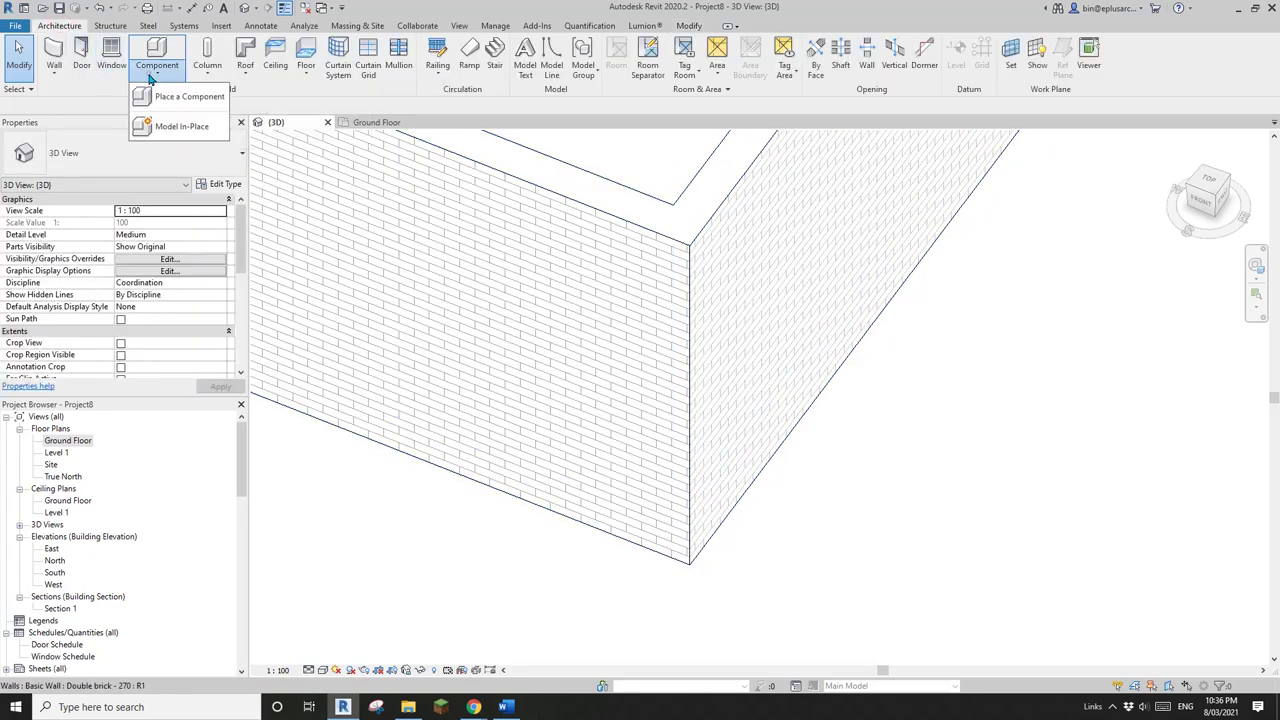
pyautogui.click(176, 127)
pyautogui.press('w')
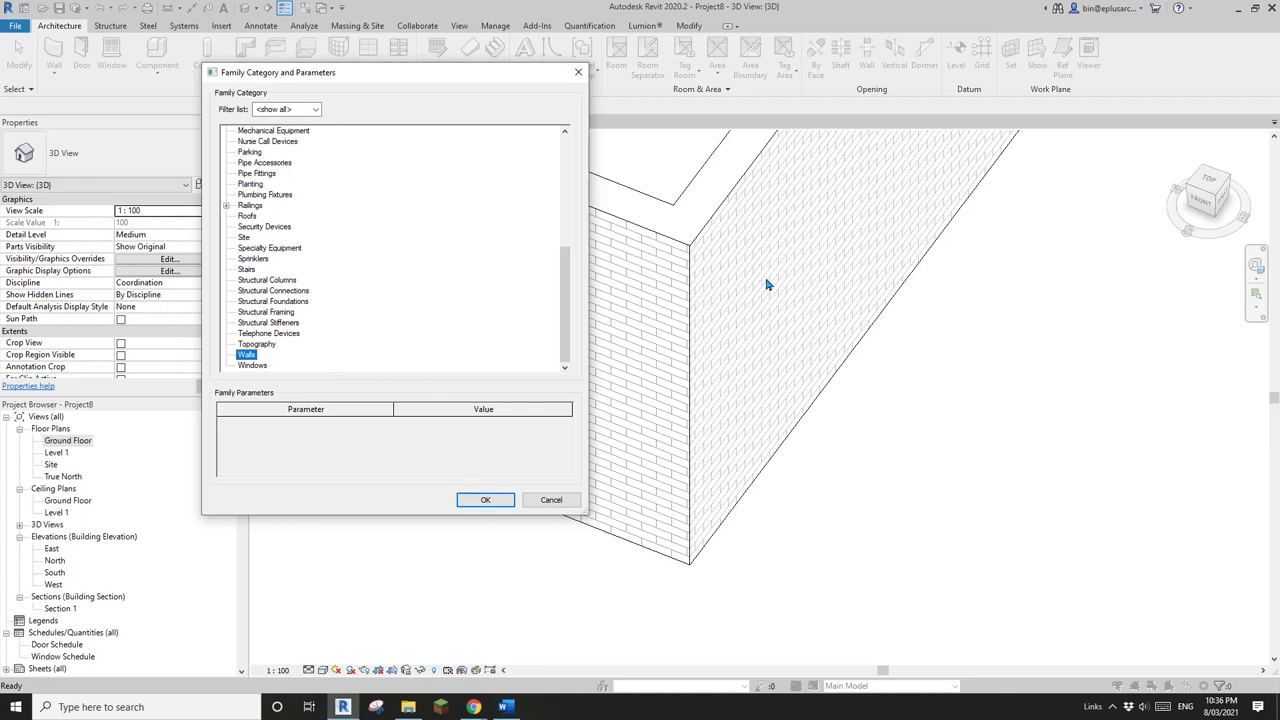
pyautogui.click(486, 500)
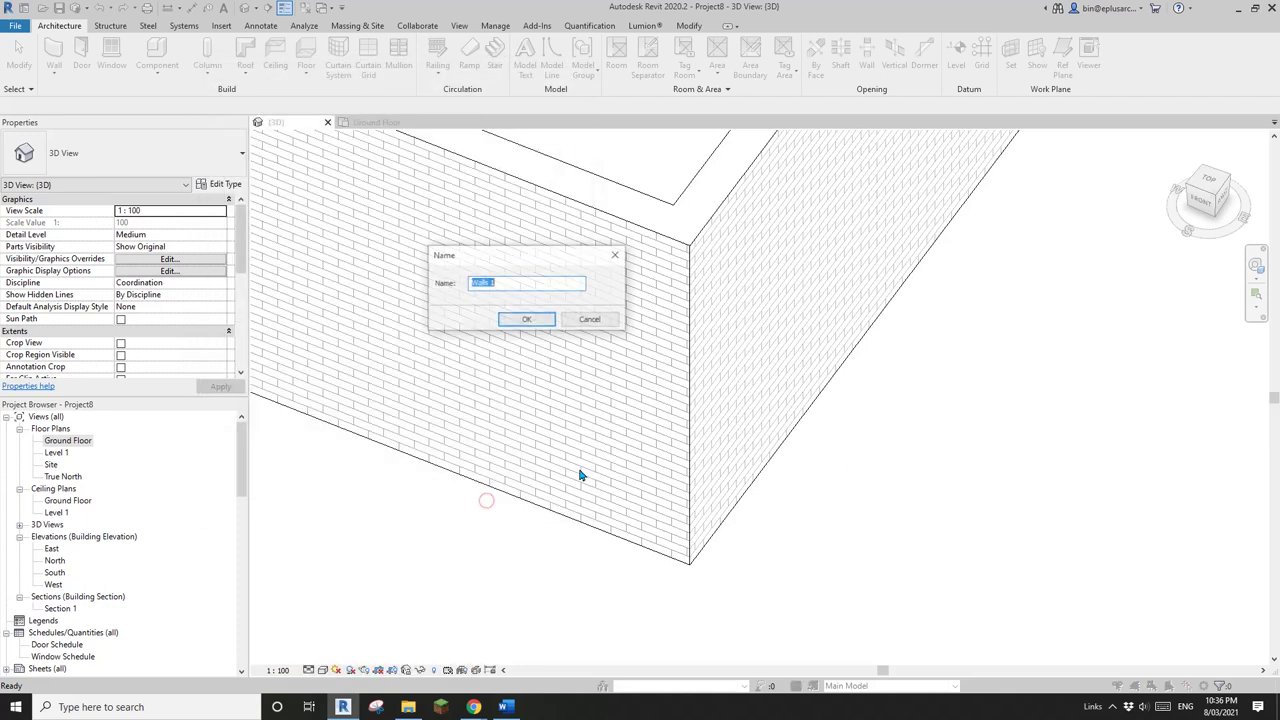
pyautogui.click(530, 318)
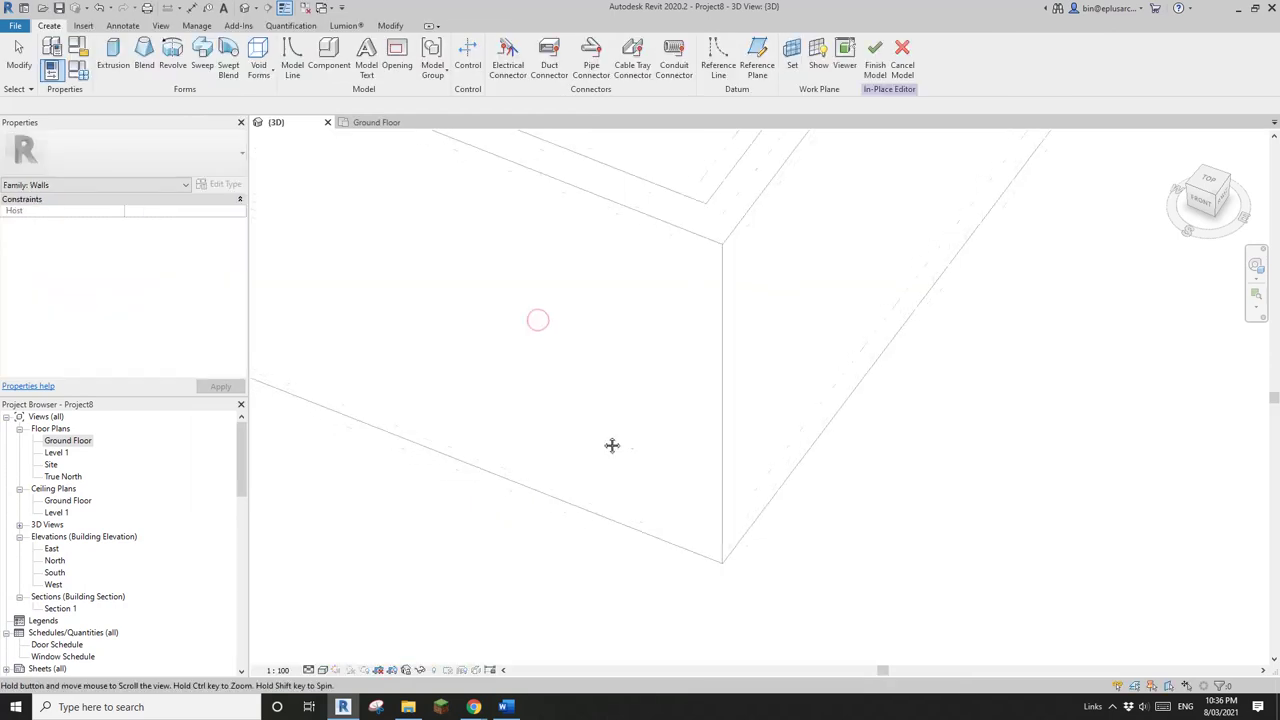
# - Start a void extrusion with Level : Ground Floor as its work plane
pyautogui.click(262, 72)
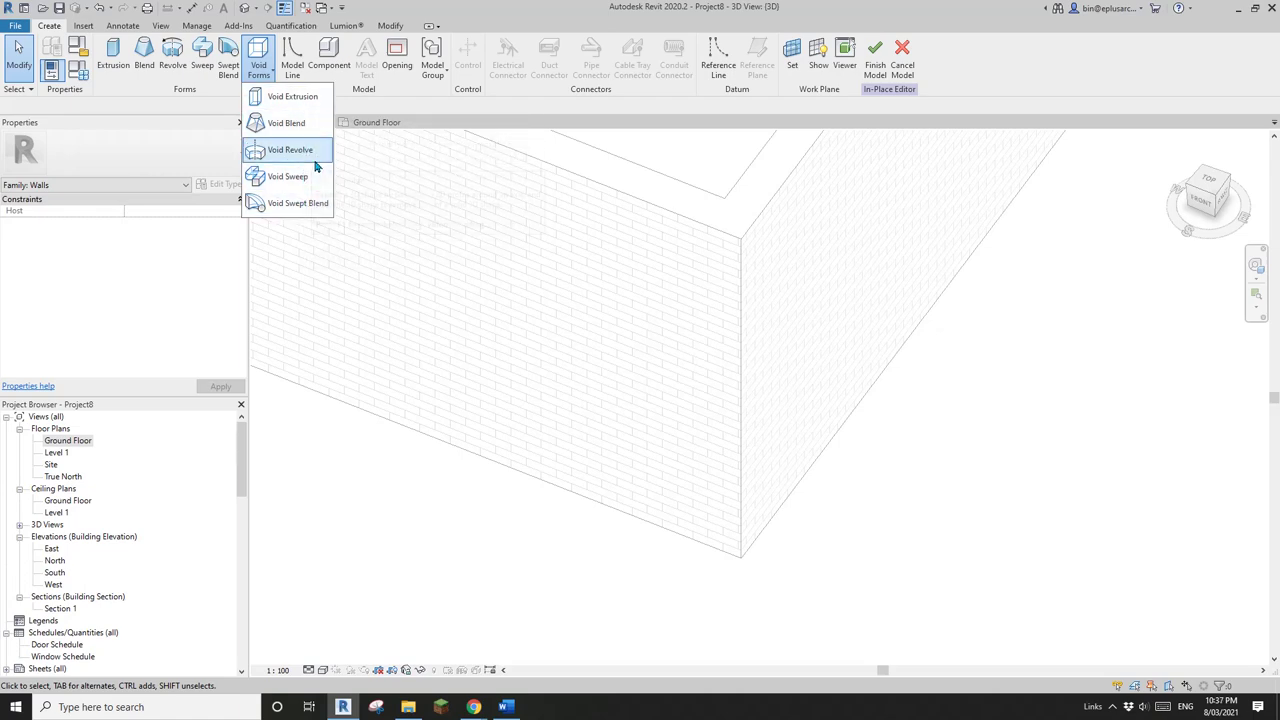
pyautogui.click(278, 97)
pyautogui.scroll(-3, 537, 291)
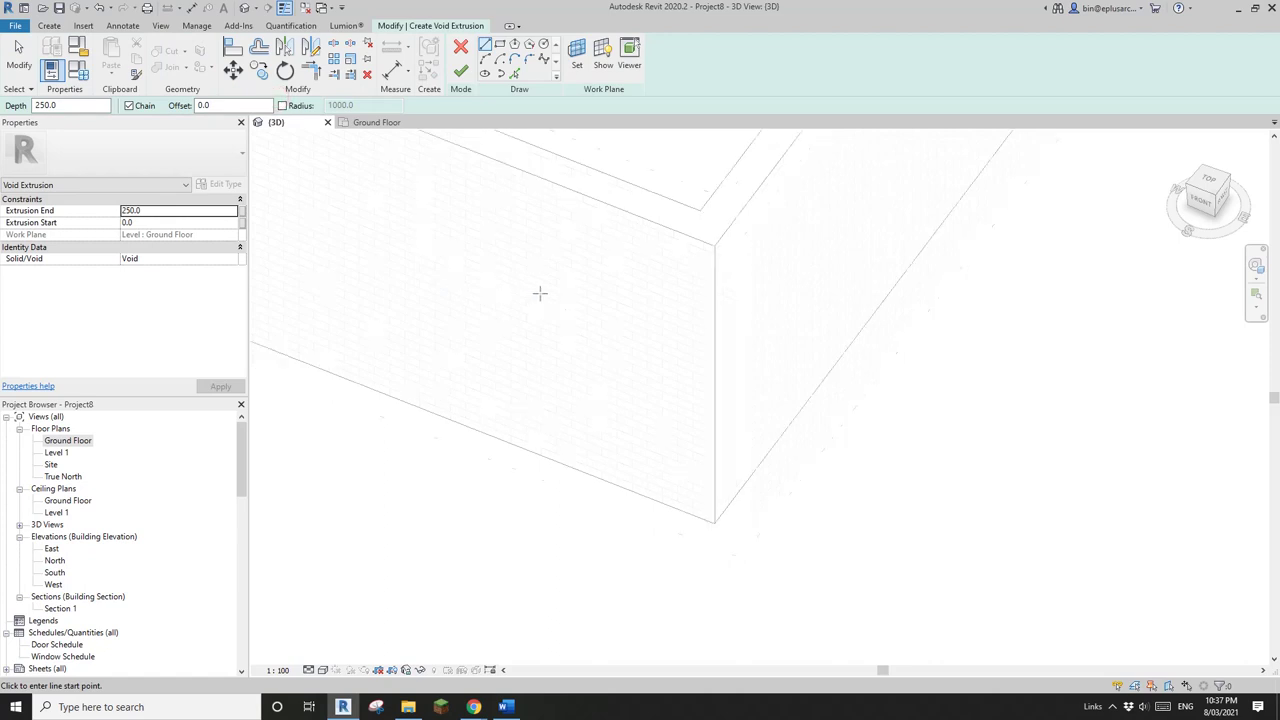
pyautogui.moveTo(604, 347); pyautogui.dragTo(607, 379, button='middle')
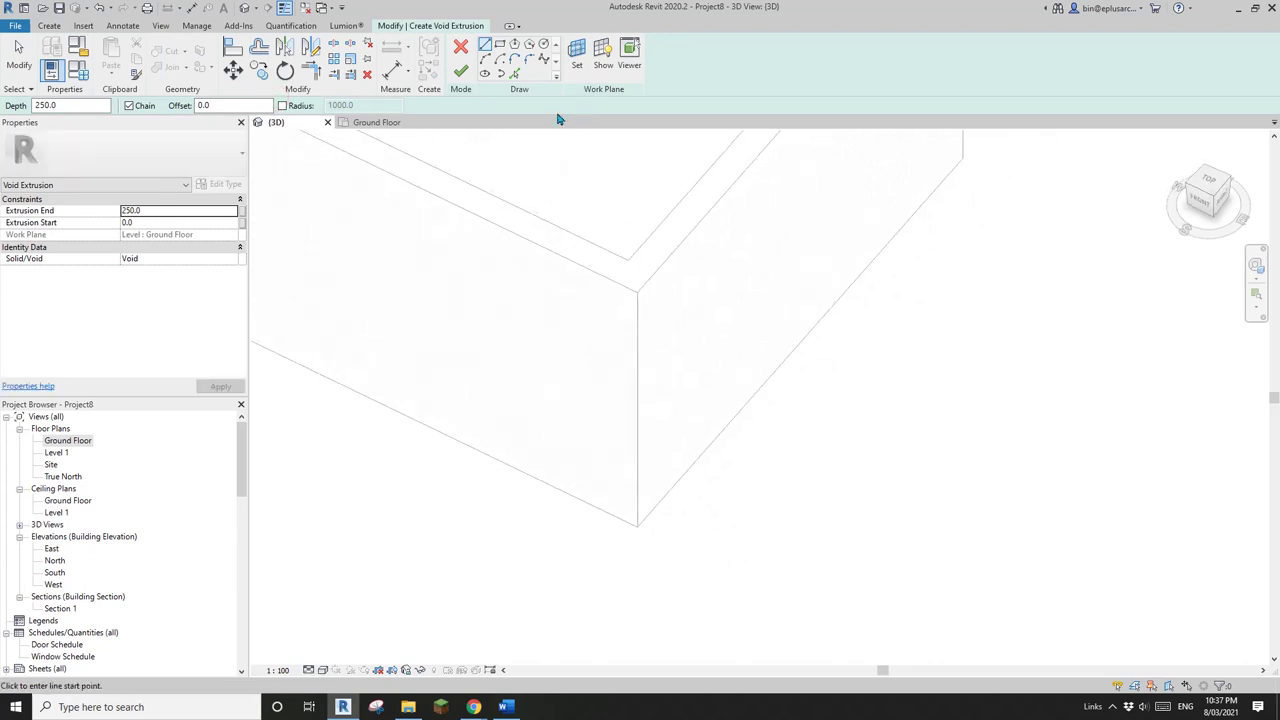
pyautogui.click(577, 55)
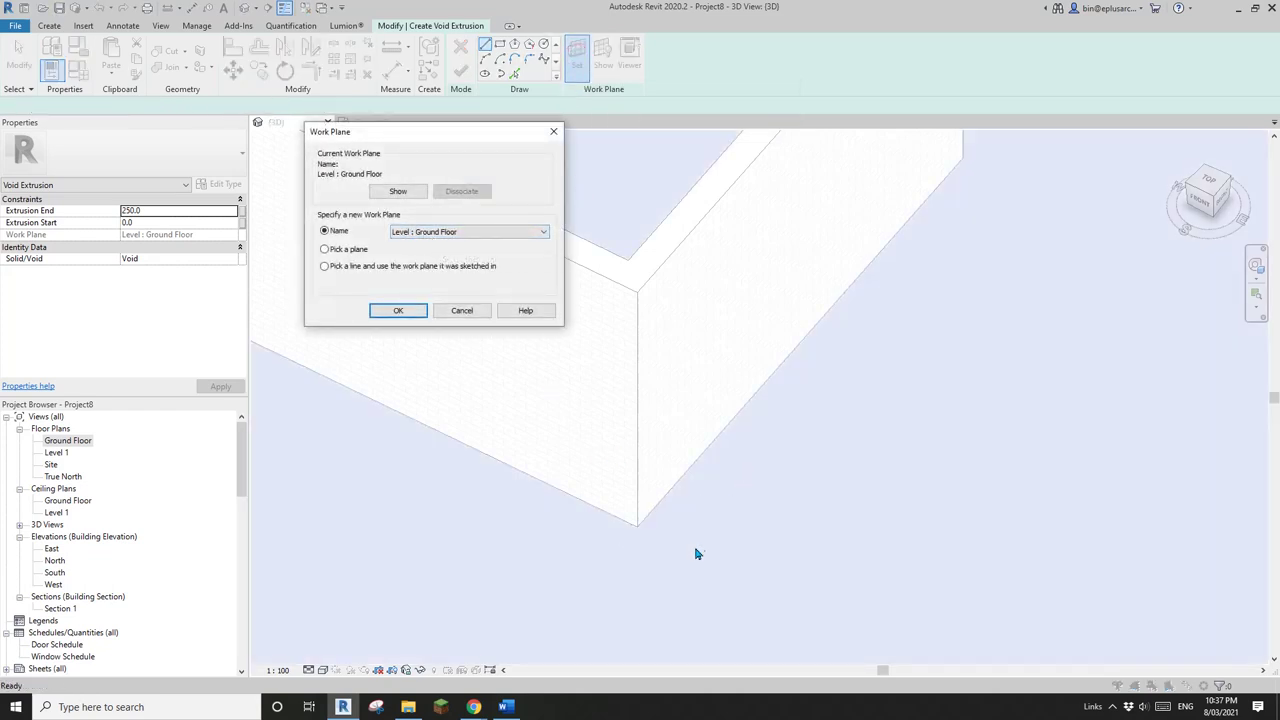
pyautogui.click(405, 313)
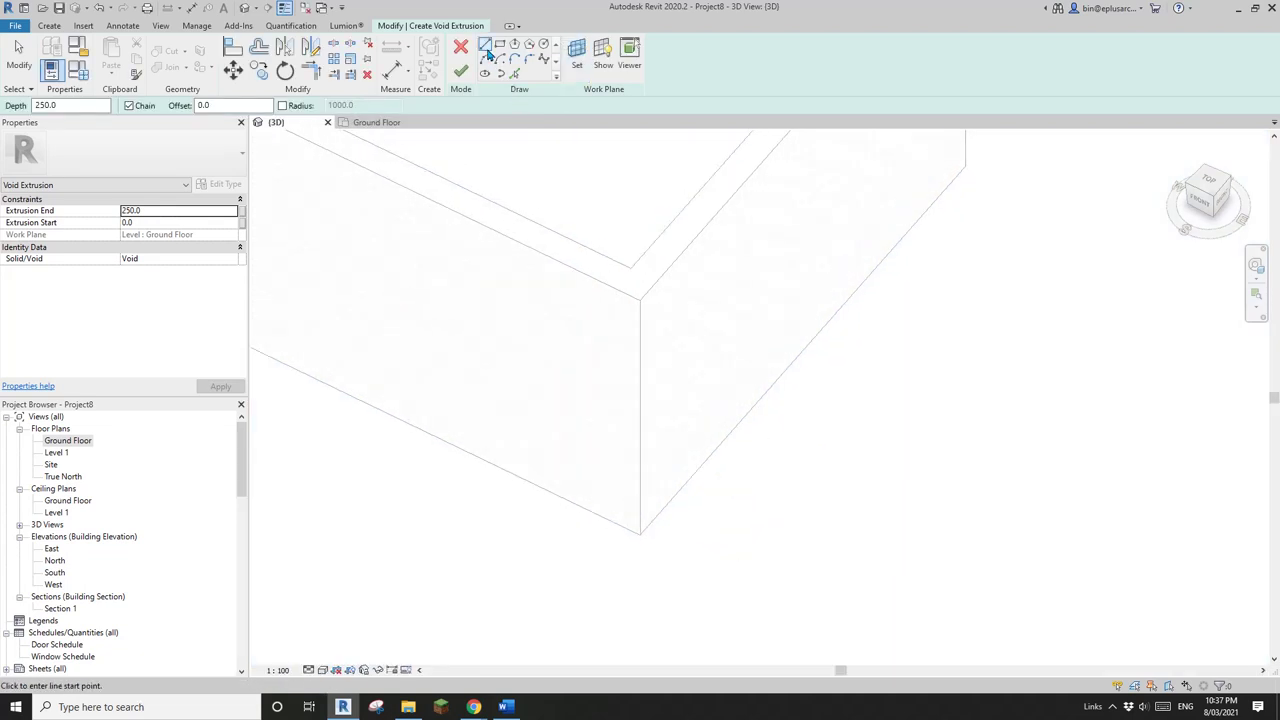
# - Sketch a closed triangle at the base of the outer wall corner, with 100 mm legs along both wall faces
pyautogui.scroll(3, 677, 520)
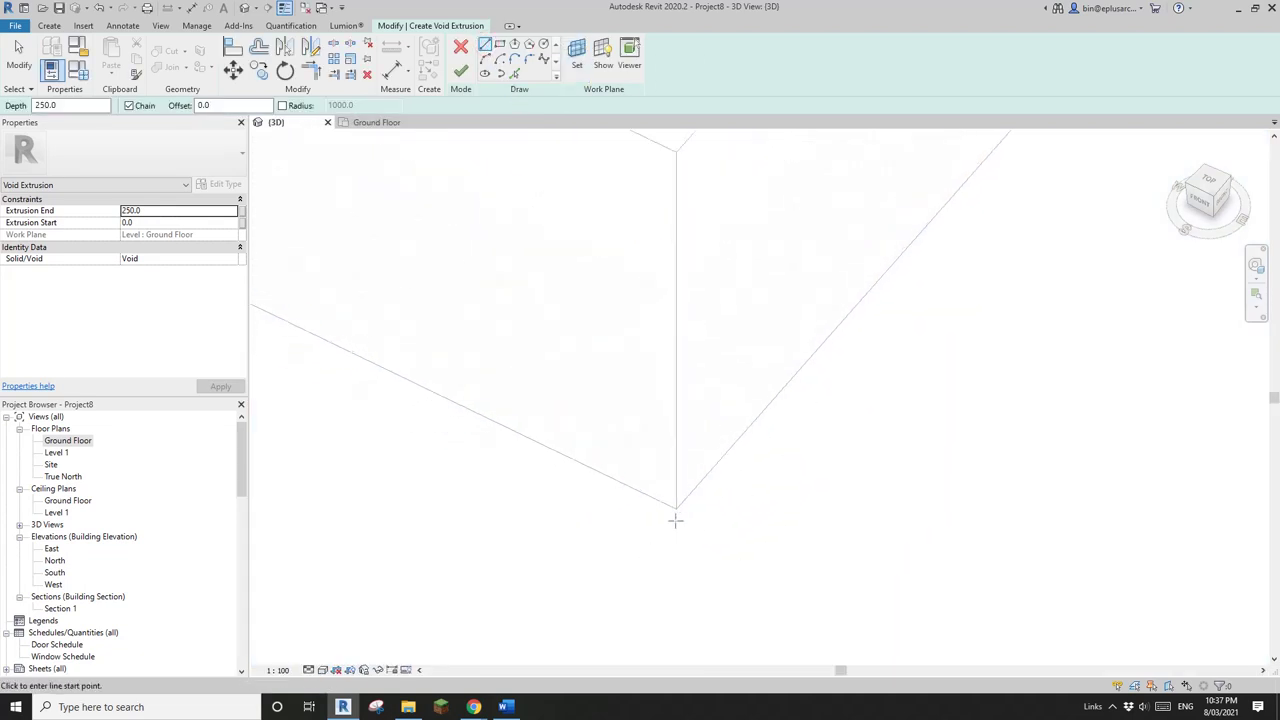
pyautogui.click(676, 503)
pyautogui.write('10')
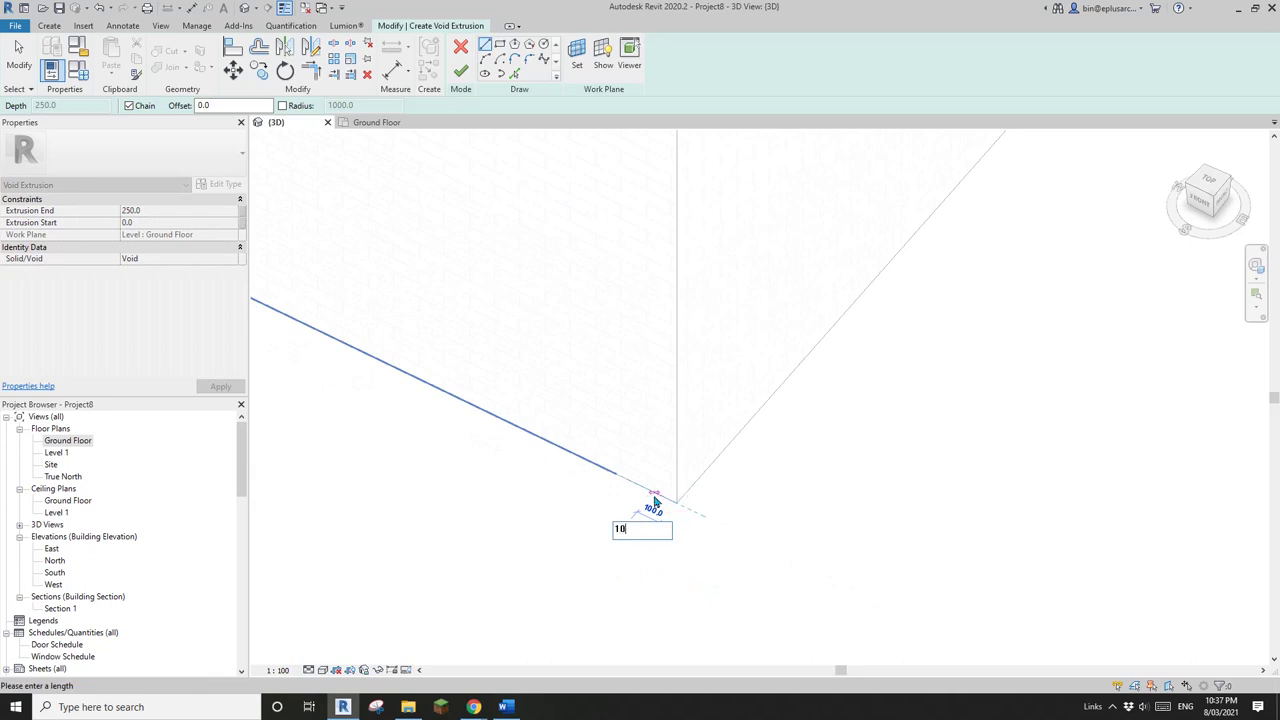
pyautogui.write('0')
pyautogui.press('Return')
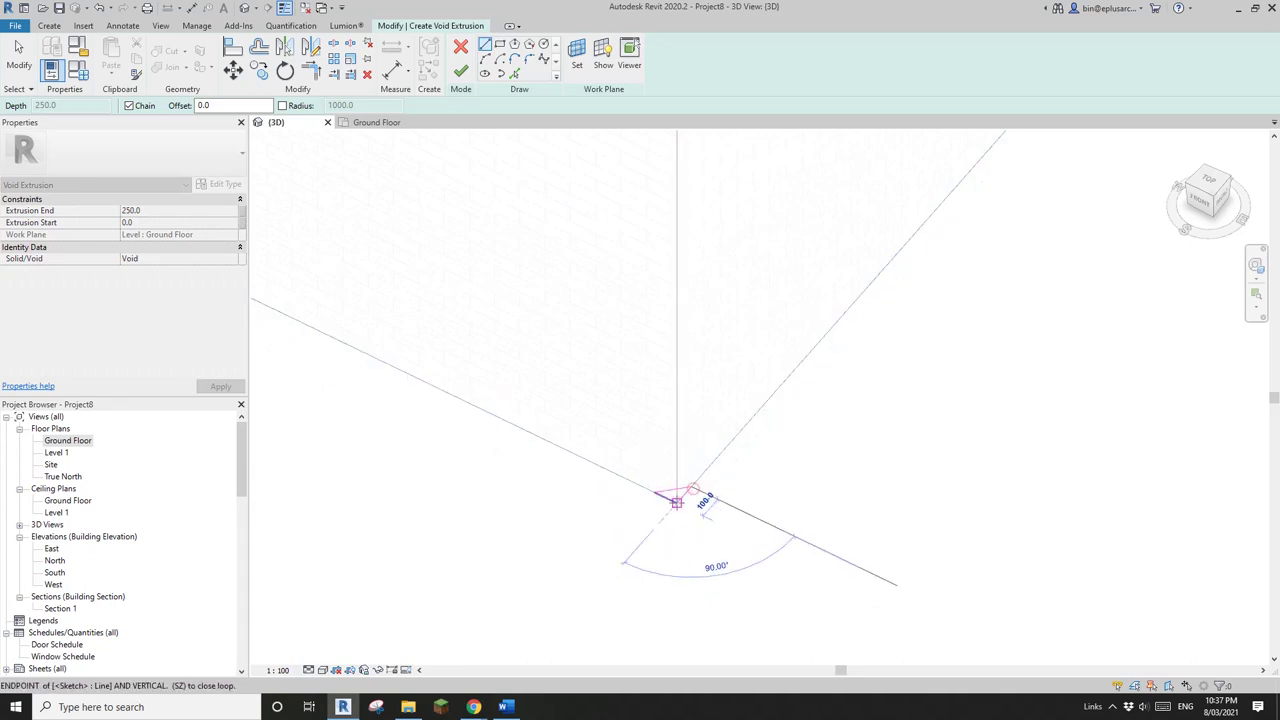
pyautogui.click(676, 503)
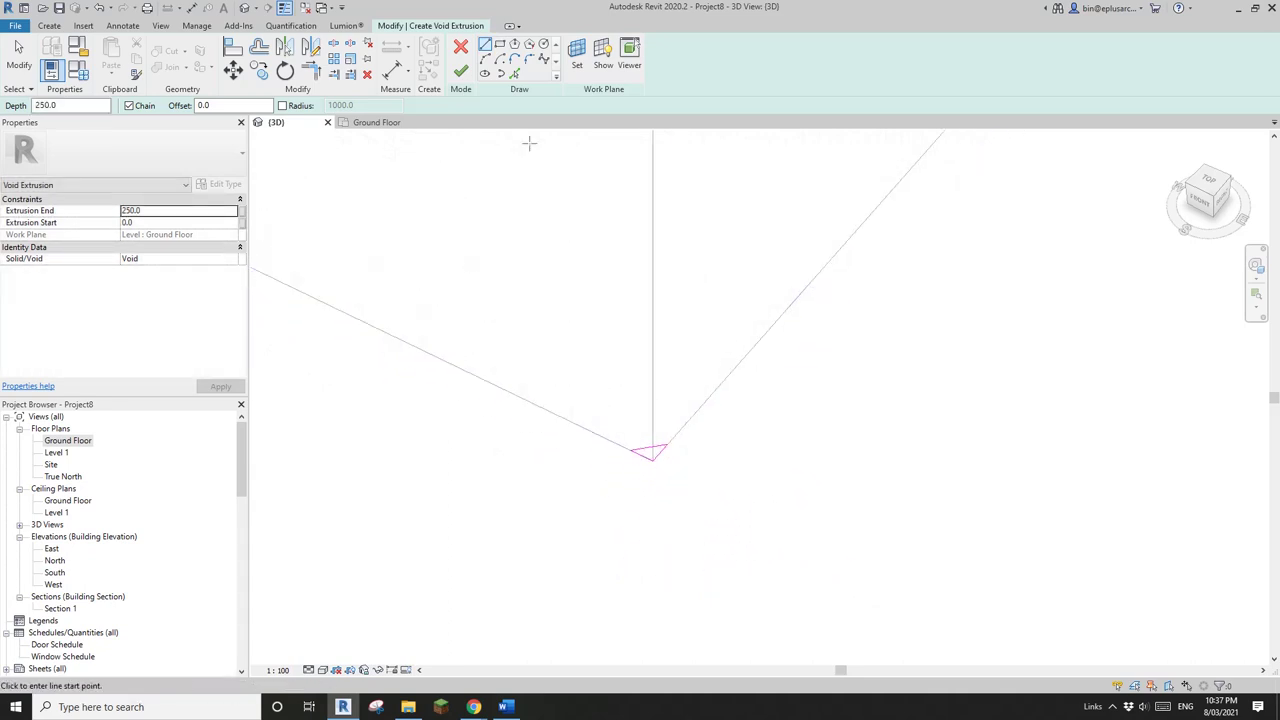
# - Finish the void extrusion's sketch and stretch the void up to the top of the walls at 3000 mm
pyautogui.click(468, 80)
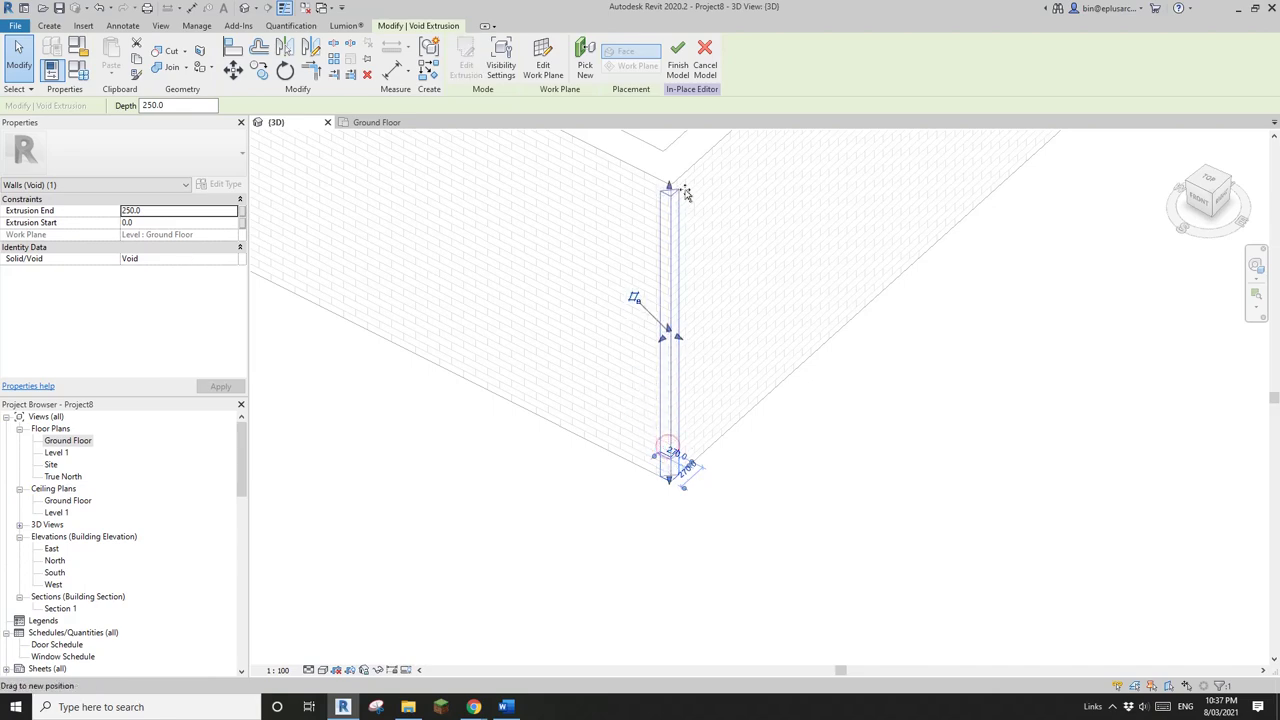
pyautogui.moveTo(686, 193); pyautogui.dragTo(684, 178)
pyautogui.keyDown('shift'); pyautogui.moveTo(949, 294); pyautogui.dragTo(645, 300, button='middle'); pyautogui.keyUp('shift')
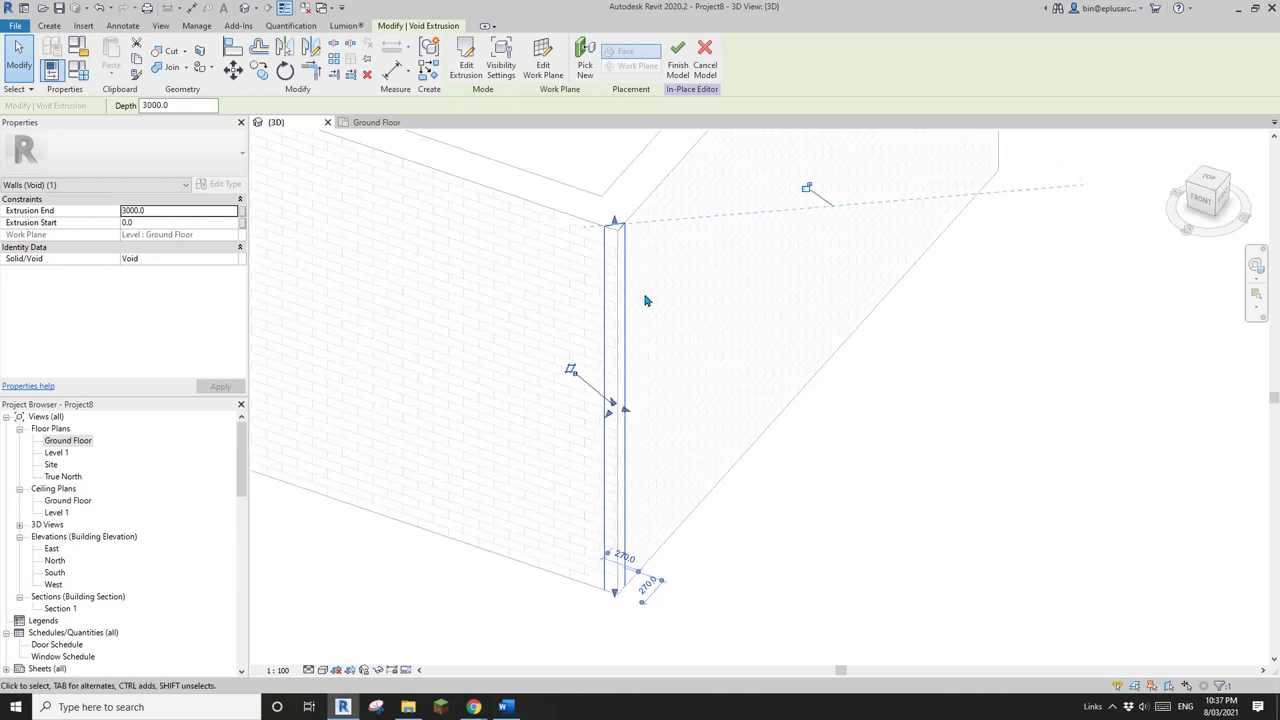
# - Cut the long brick wall that forms the corner with the triangular void and finish the in-place model
pyautogui.click(170, 52)
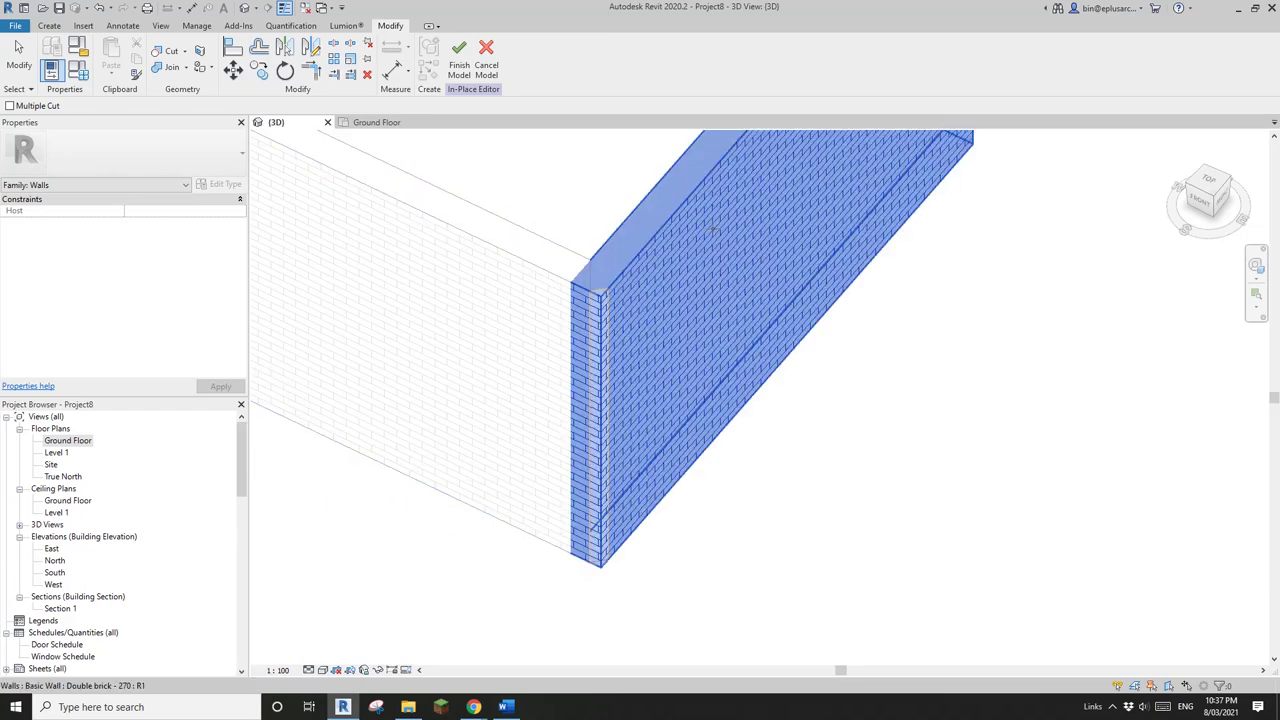
pyautogui.click(875, 230)
pyautogui.click(619, 305)
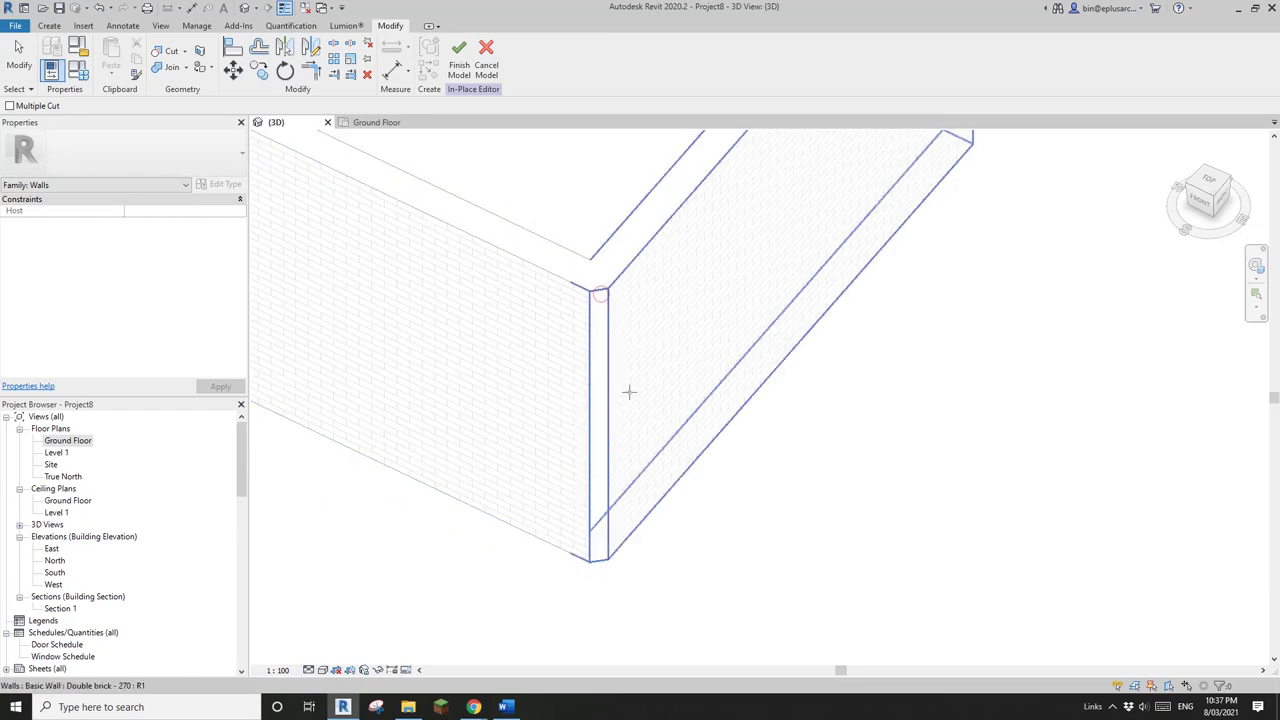
pyautogui.scroll(3, 623, 364)
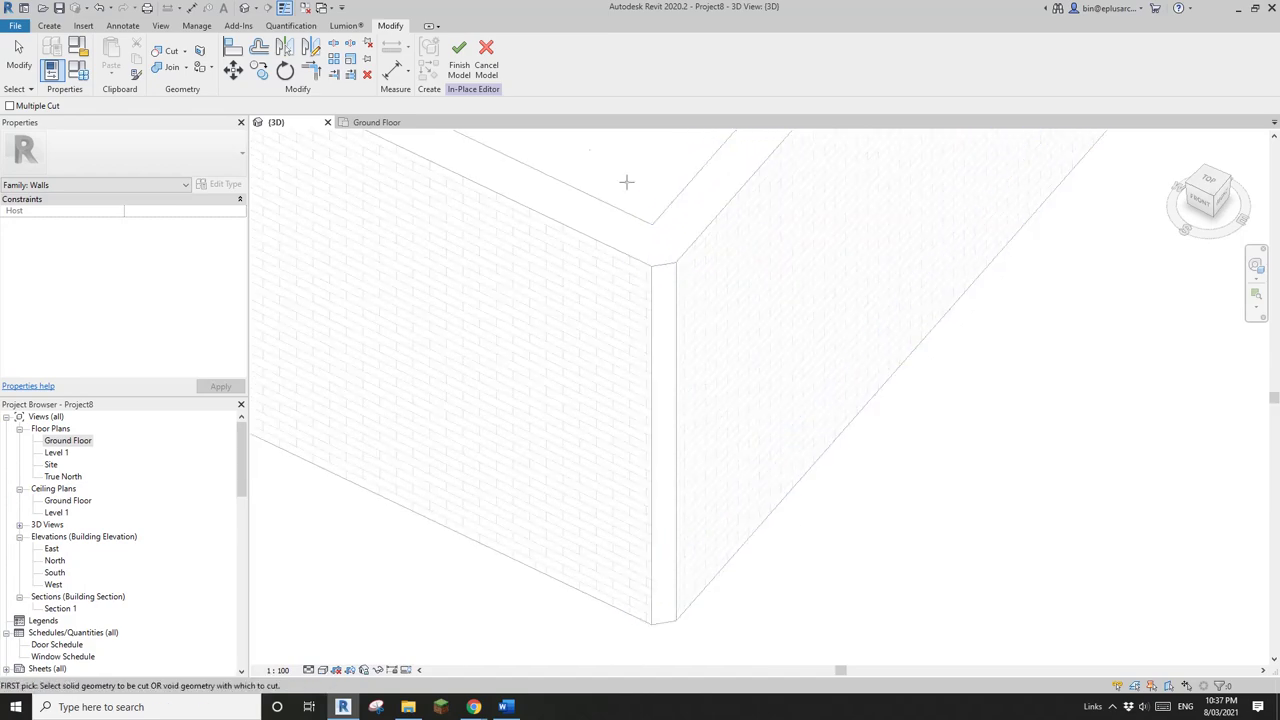
pyautogui.click(462, 62)
pyautogui.scroll(2, 729, 443)
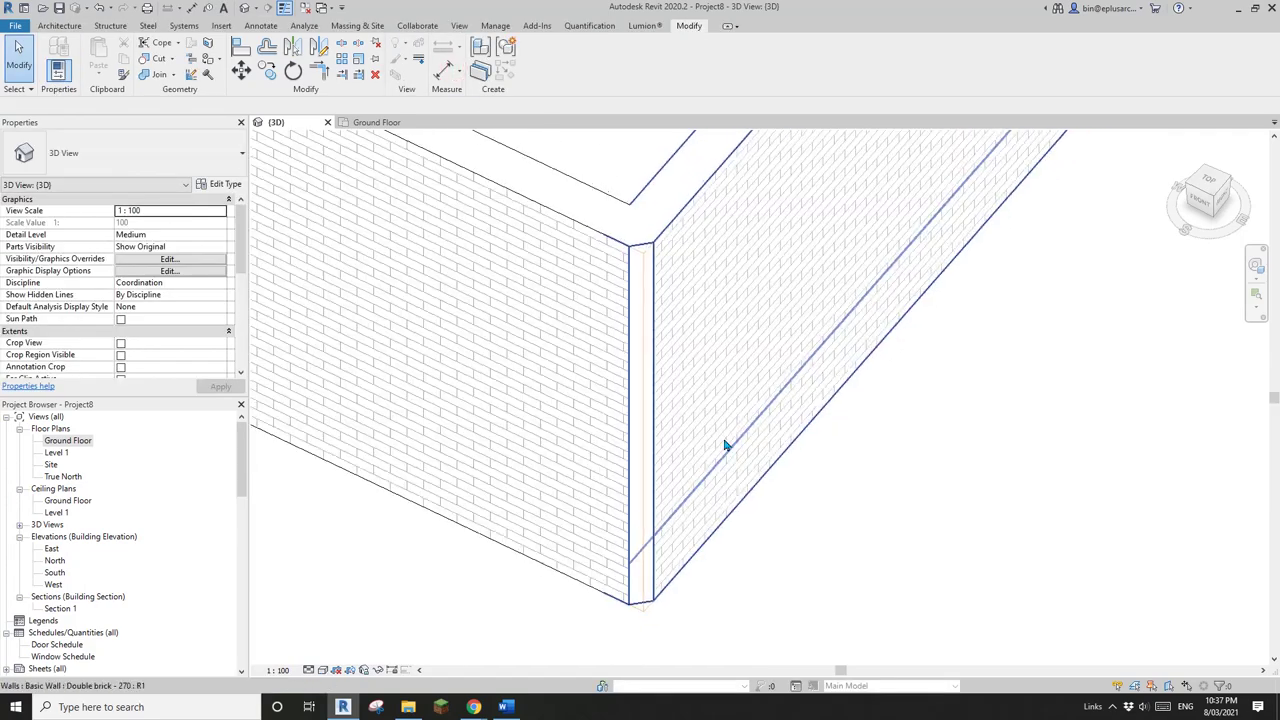
pyautogui.scroll(-2, 696, 374)
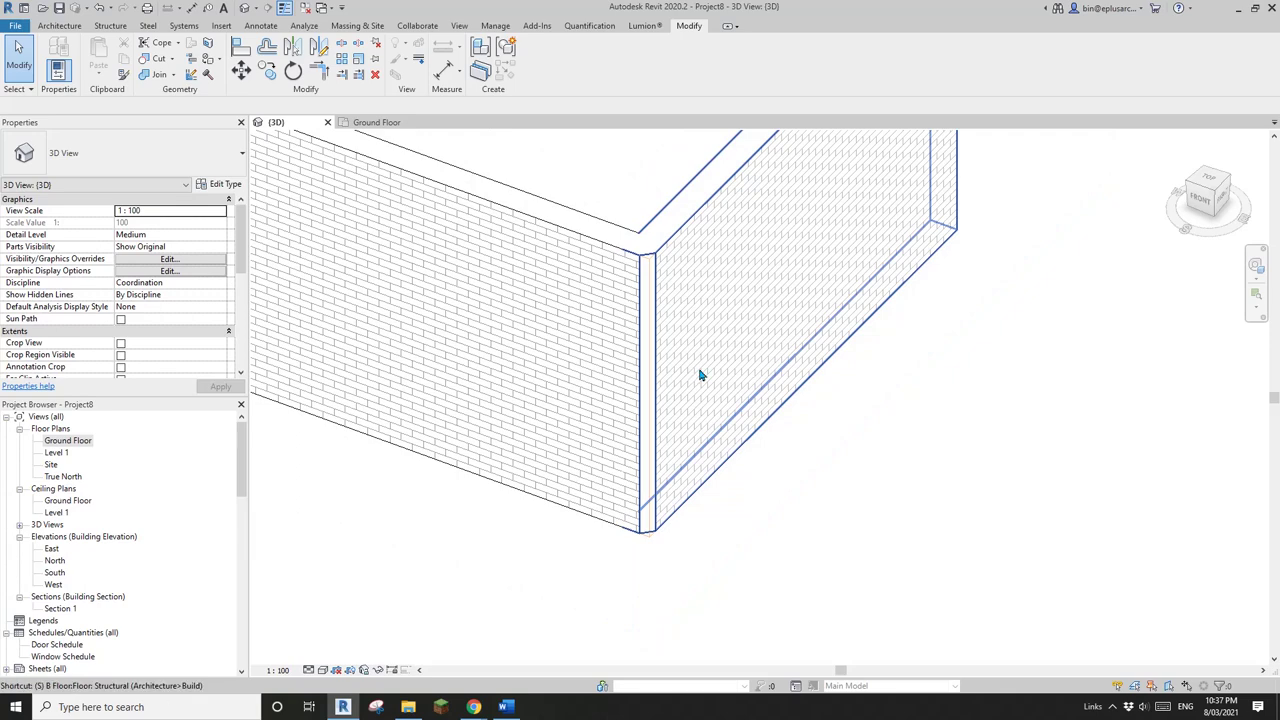
# - Display the 3D view in the Shaded visual style and zoom in on the chamfered corner
pyautogui.press('d')
pyautogui.moveTo(695, 409)
pyautogui.keyDown('shift'); pyautogui.mouseDown(button='middle')
pyautogui.moveTo(657, 409)
pyautogui.moveTo(645, 394)
pyautogui.moveTo(642, 240)
pyautogui.moveTo(742, 352)
pyautogui.moveTo(692, 358)
pyautogui.mouseUp(button='middle'); pyautogui.keyUp('shift')
pyautogui.scroll(3, 643, 251)
pyautogui.scroll(2, 692, 358)
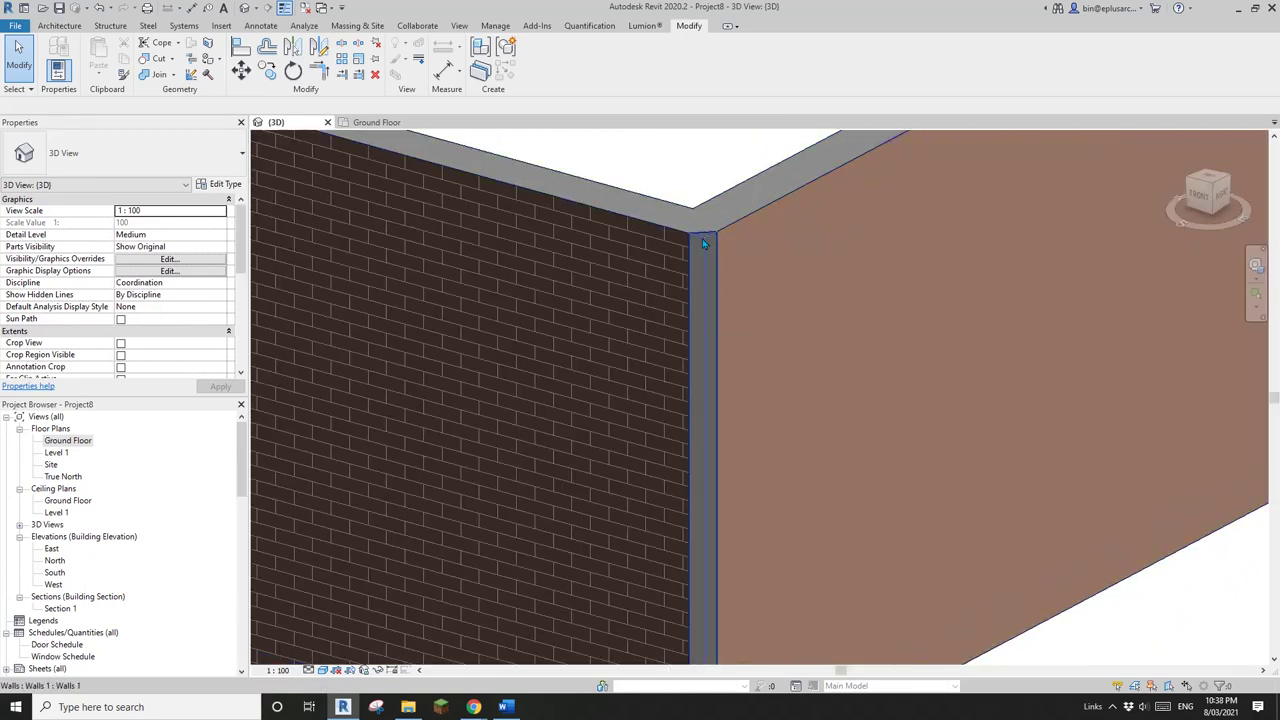
# - Check the material assigned to the Walls category in Object Styles and close the dialog without changes
pyautogui.click(495, 25)
pyautogui.click(96, 60)
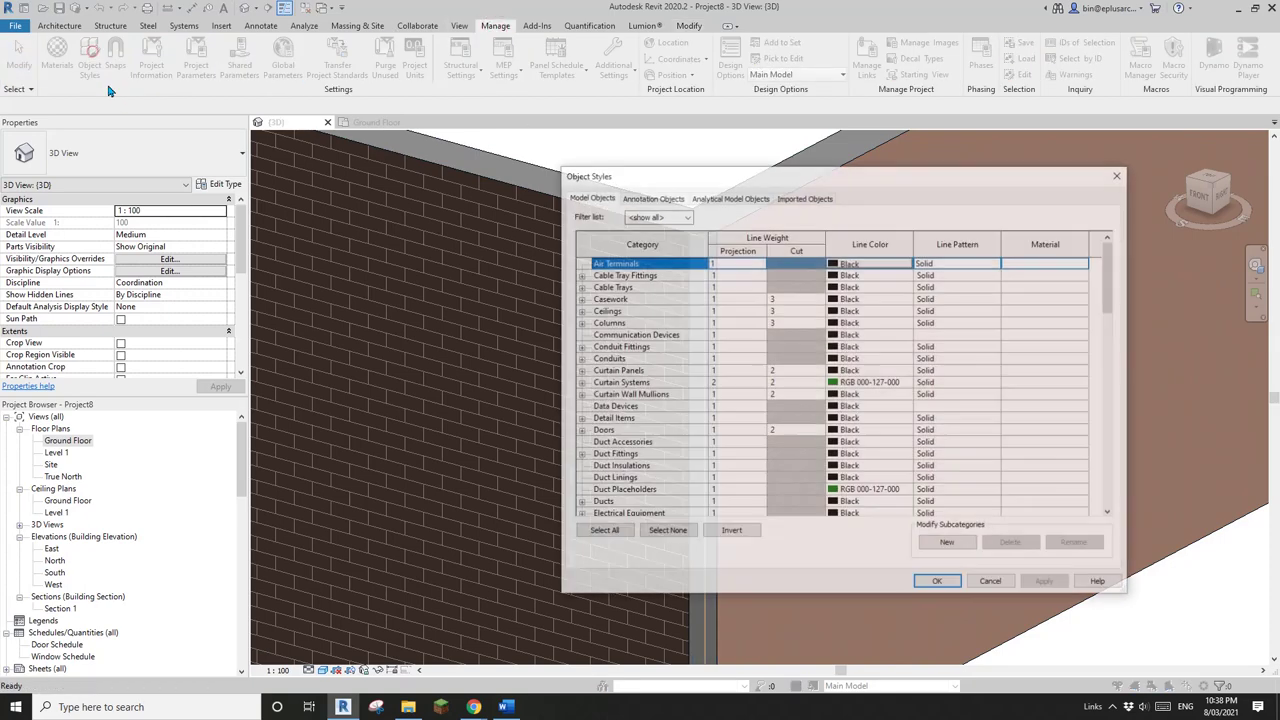
pyautogui.scroll(-2, 706, 505)
pyautogui.click(631, 467)
pyautogui.press('w')
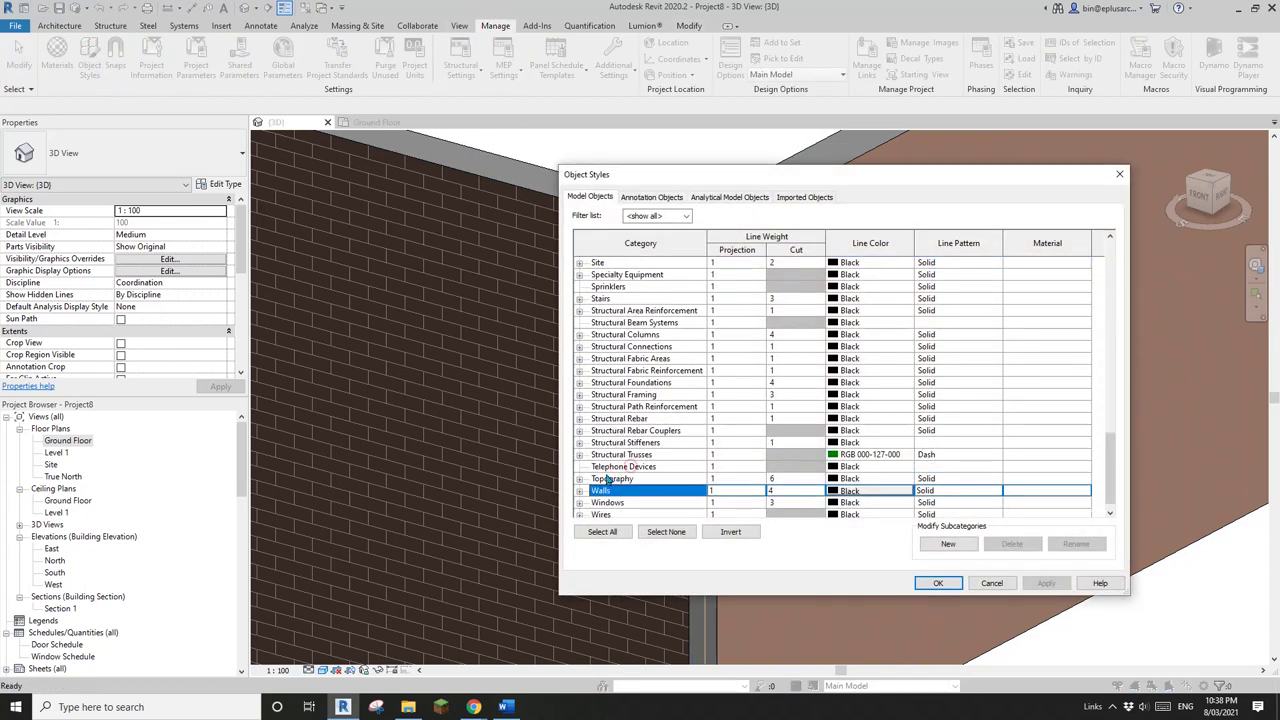
pyautogui.scroll(-1, 630, 480)
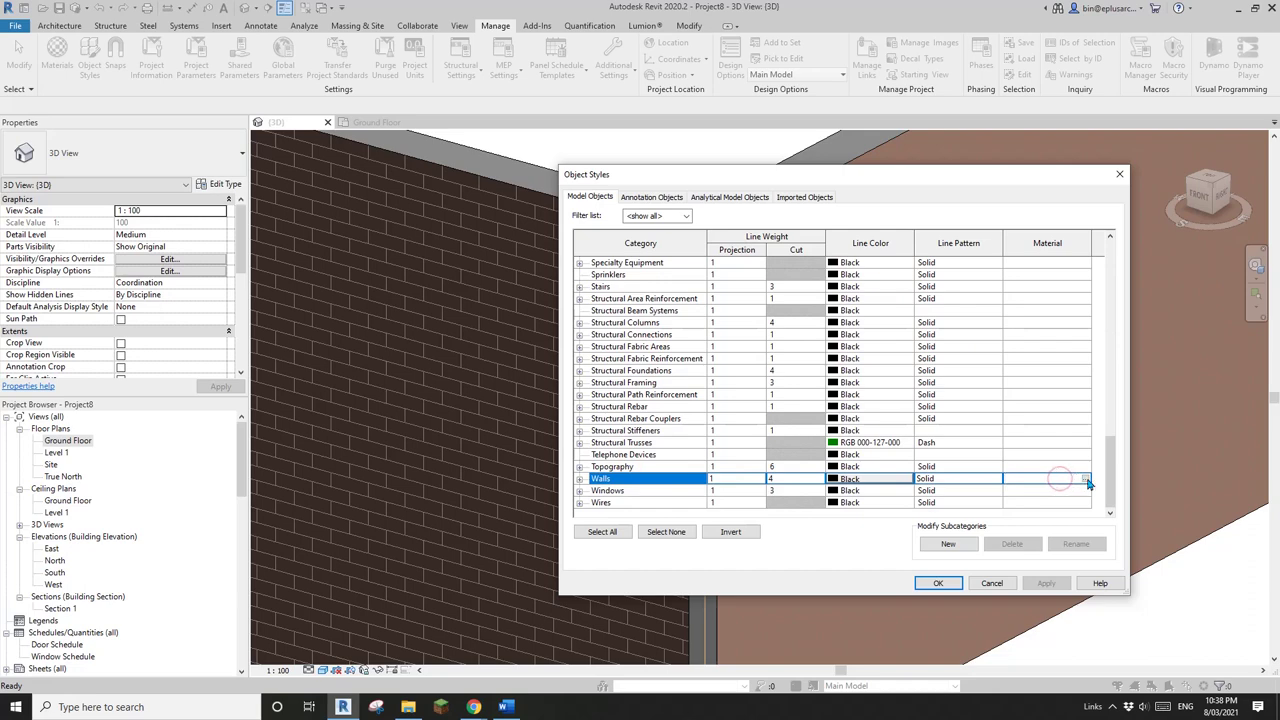
pyautogui.click(992, 584)
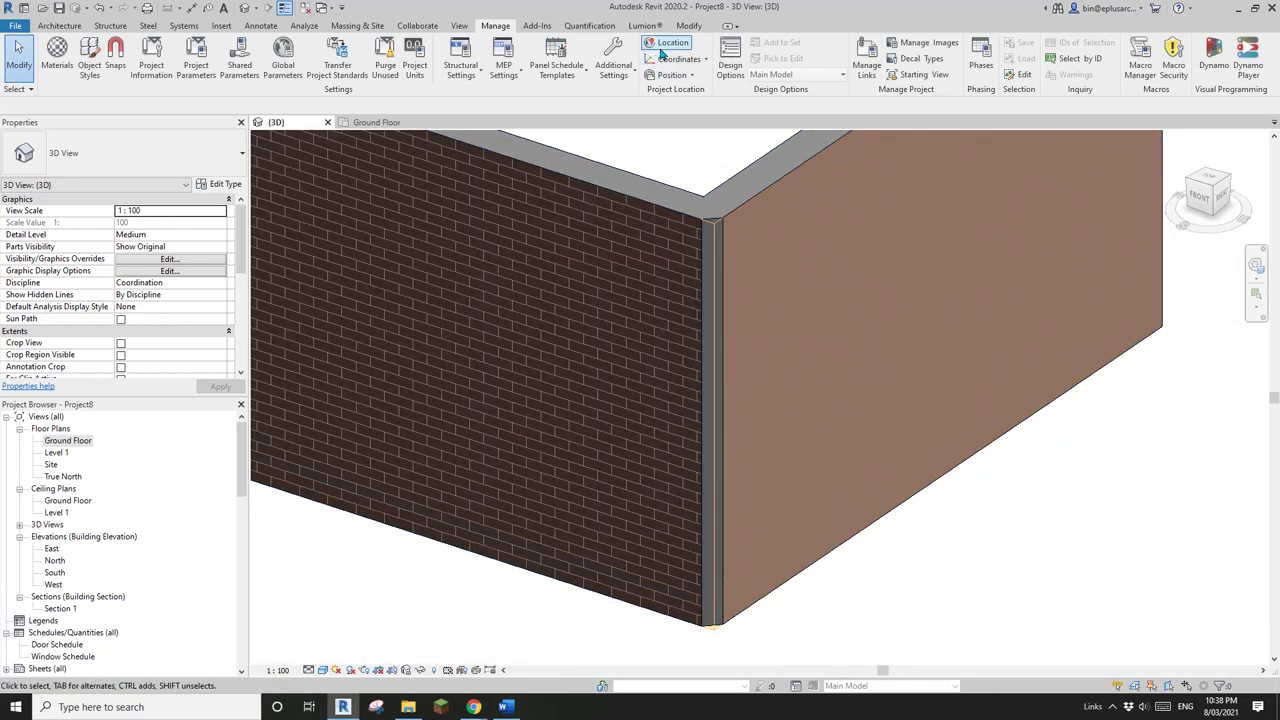
# - Find the brown Masonry - Brick material by searching for "brick" and paint the chamfered corner surface with it
pyautogui.click(688, 27)
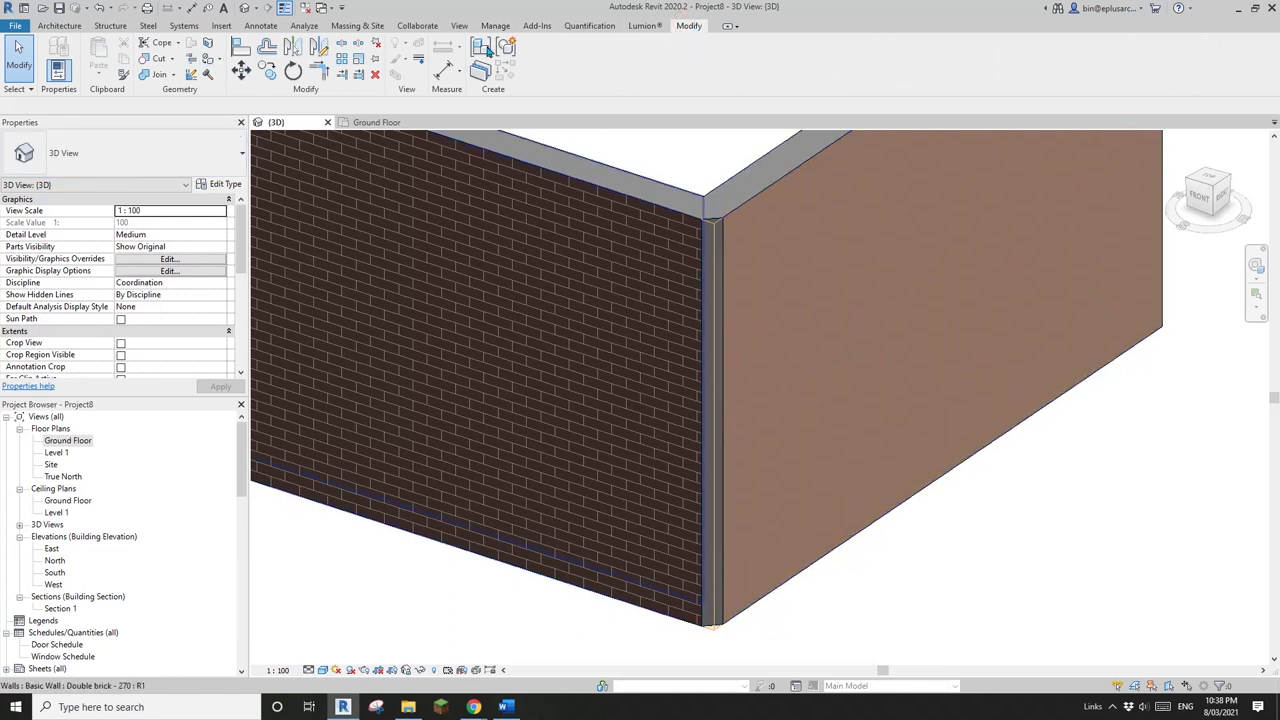
pyautogui.click(207, 62)
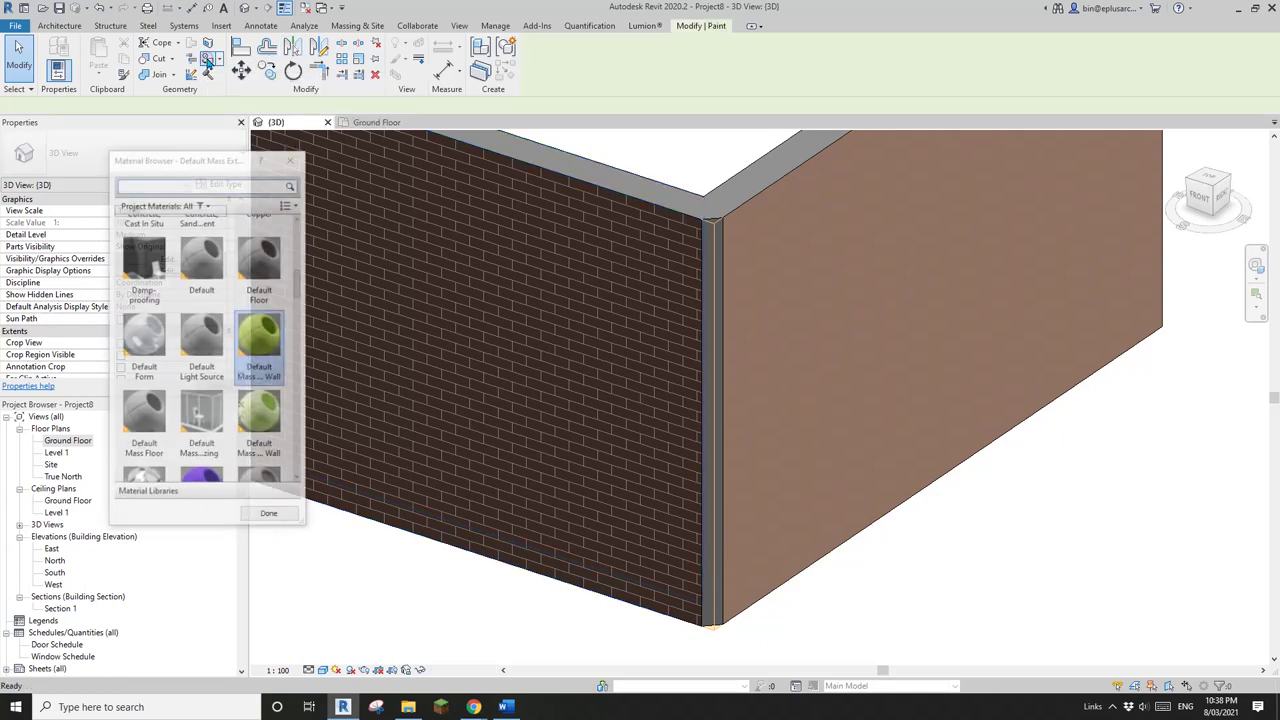
pyautogui.scroll(1, 200, 300)
pyautogui.click(199, 186)
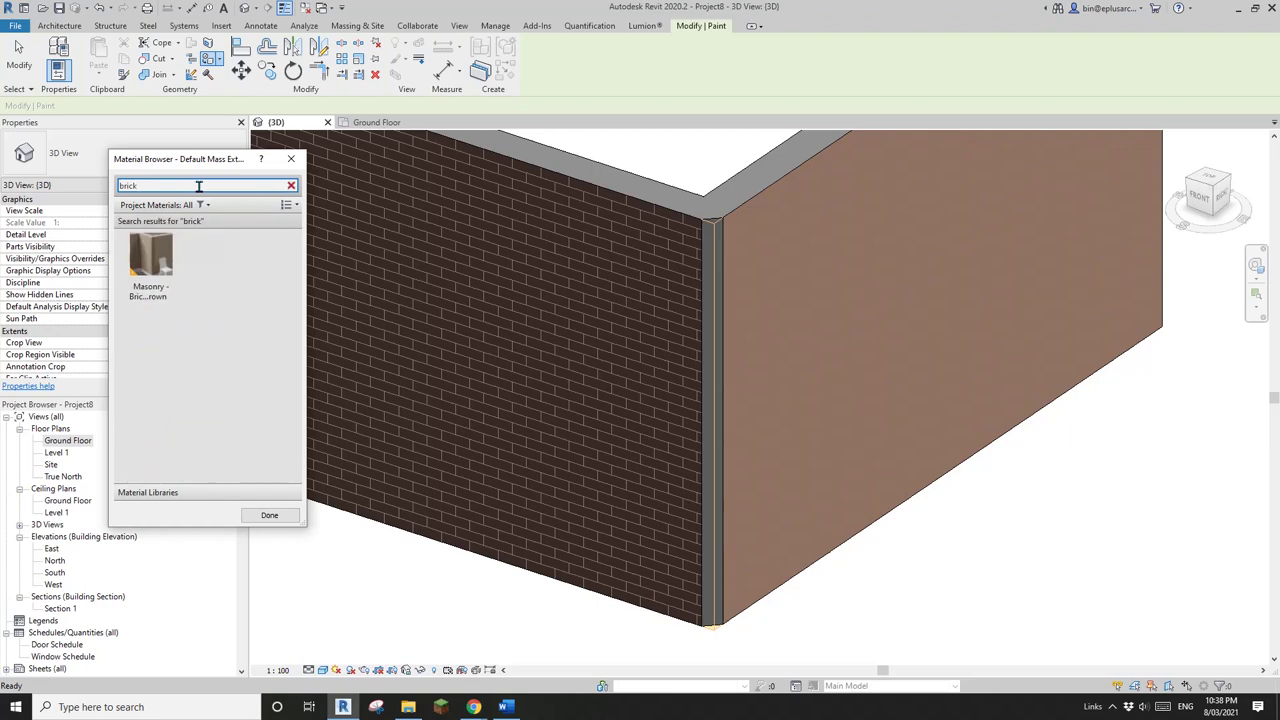
pyautogui.click(172, 266)
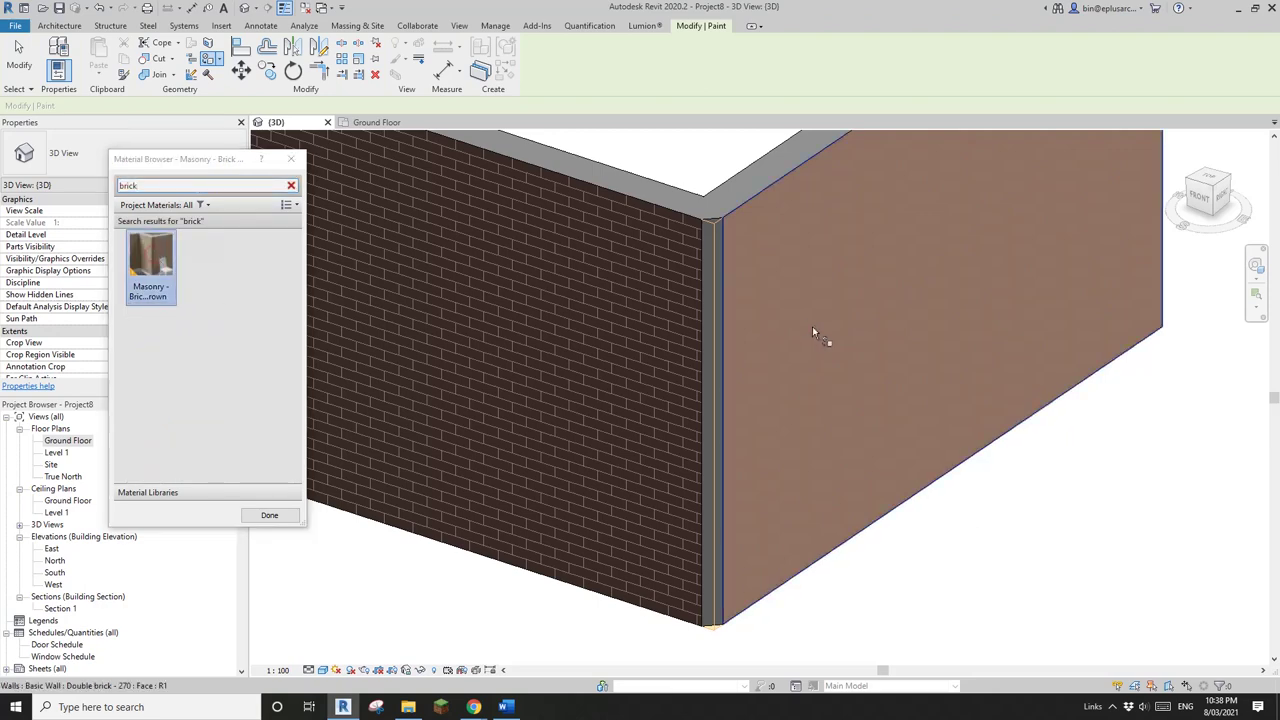
pyautogui.scroll(2, 714, 325)
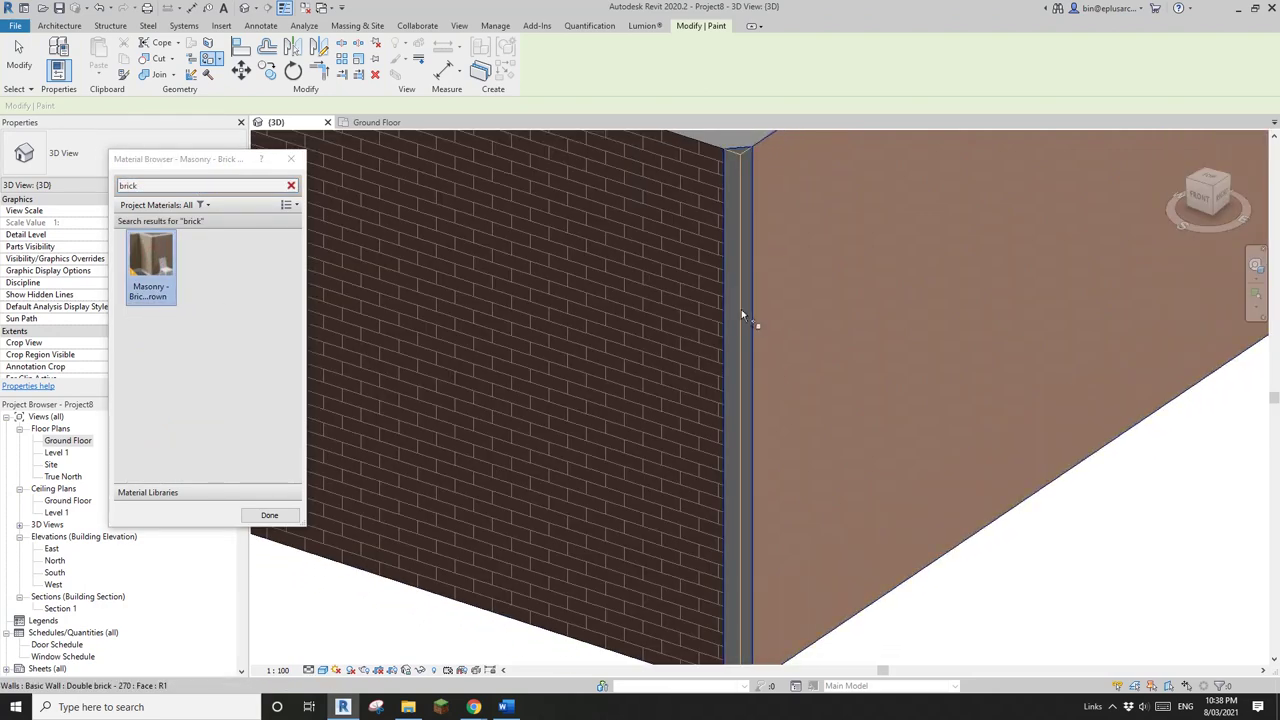
pyautogui.scroll(-2, 735, 420)
pyautogui.click(284, 514)
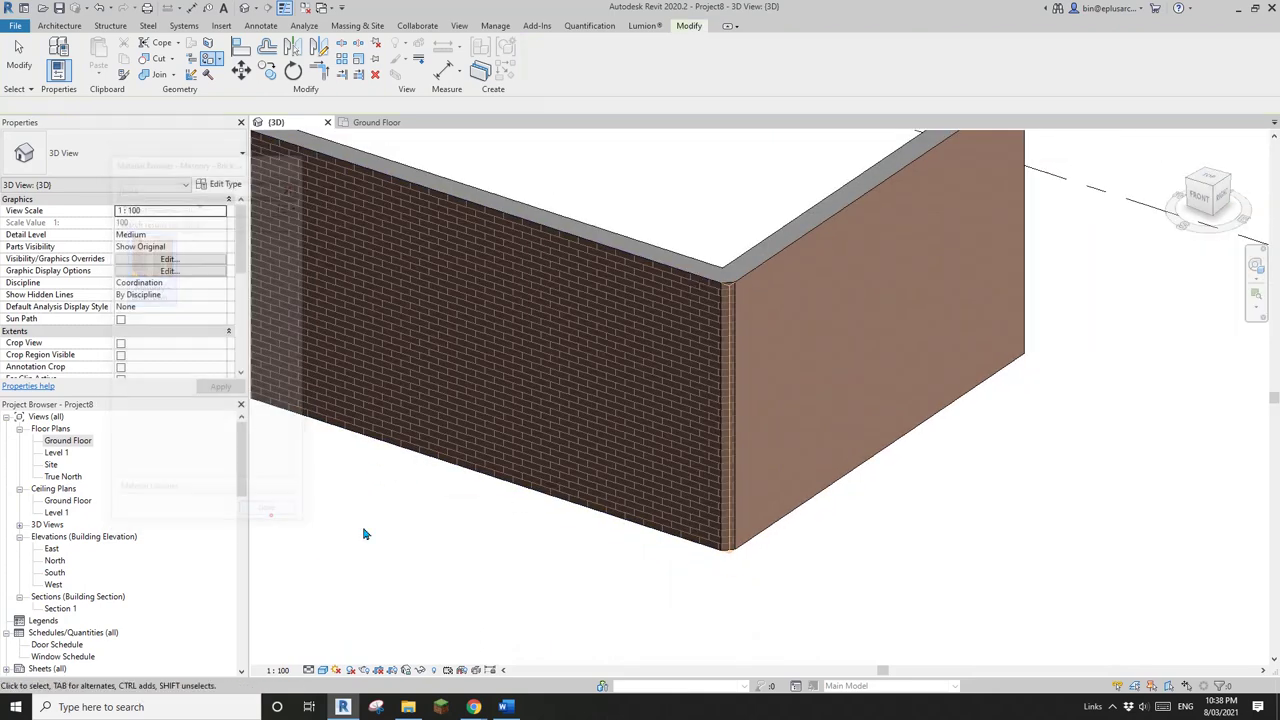
# - Edit the in-place wall model at the corner and delete its triangular void extrusion
pyautogui.scroll(-1, 865, 532)
pyautogui.keyDown('shift'); pyautogui.moveTo(877, 536); pyautogui.dragTo(817, 514, button='middle'); pyautogui.keyUp('shift')
pyautogui.scroll(6, 817, 514)
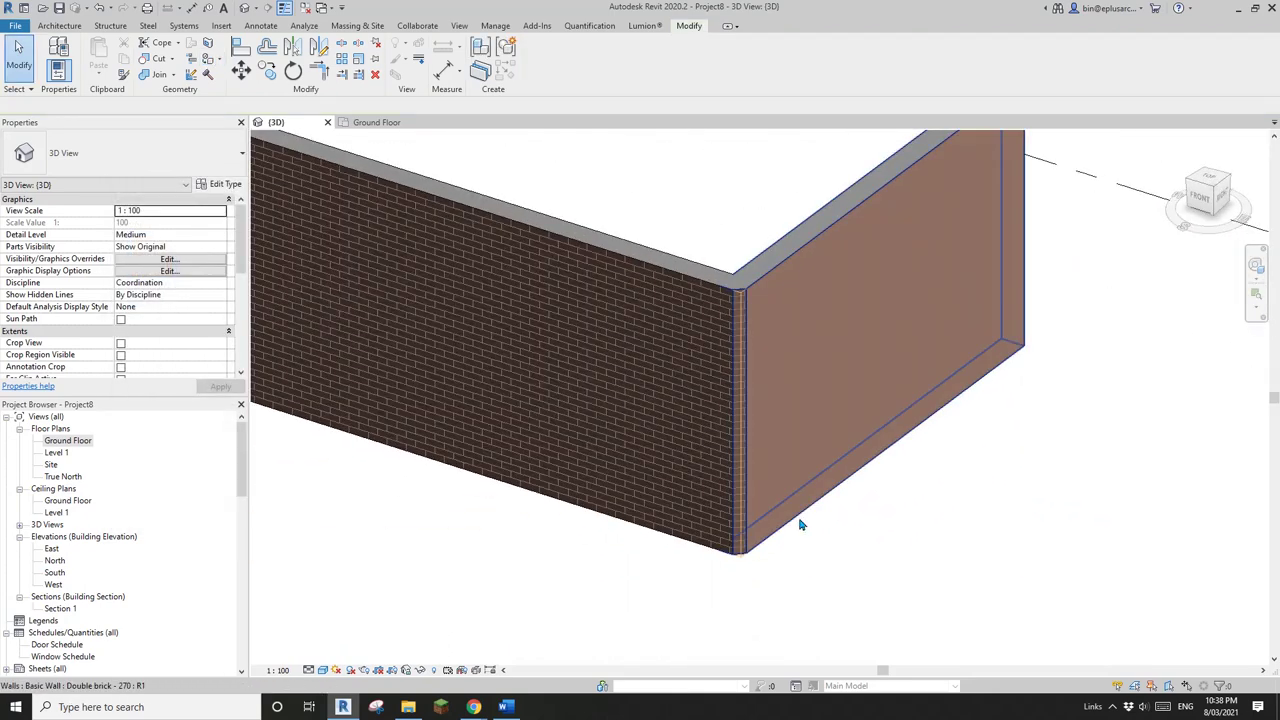
pyautogui.click(740, 530)
pyautogui.scroll(-2, 737, 515)
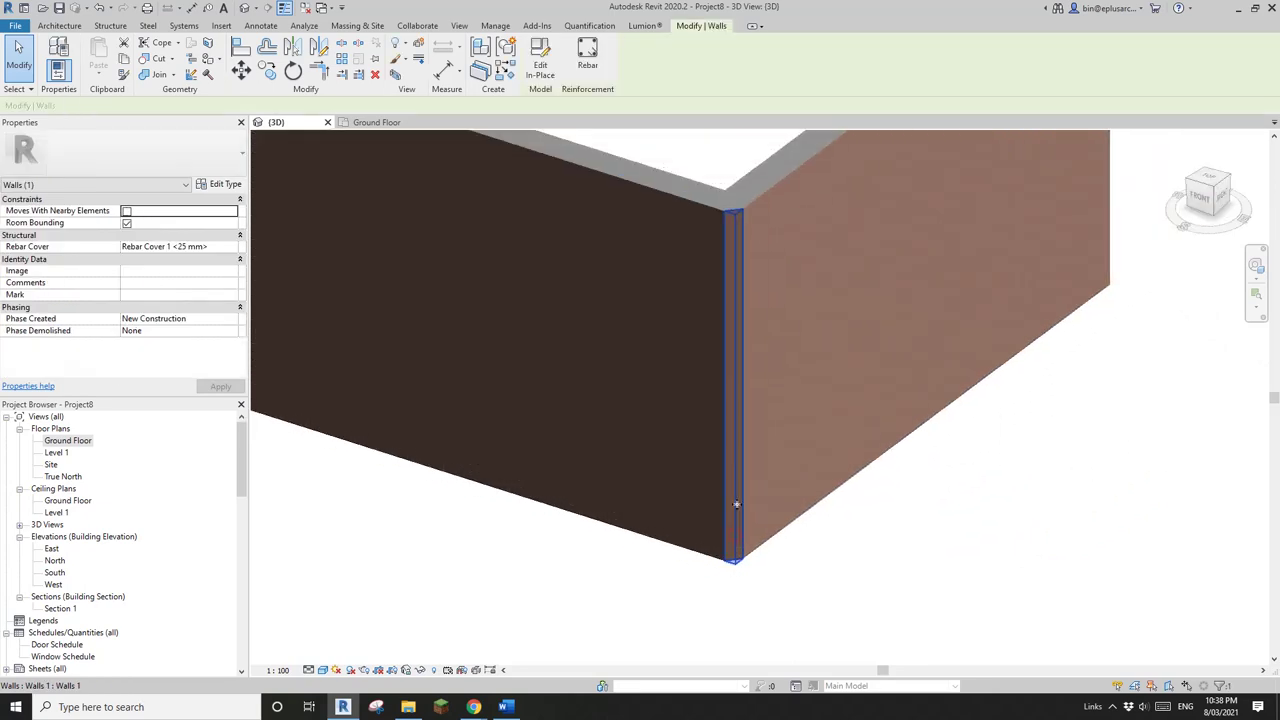
pyautogui.keyDown('shift'); pyautogui.moveTo(736, 509); pyautogui.dragTo(755, 557, button='middle'); pyautogui.keyUp('shift')
pyautogui.click(540, 60)
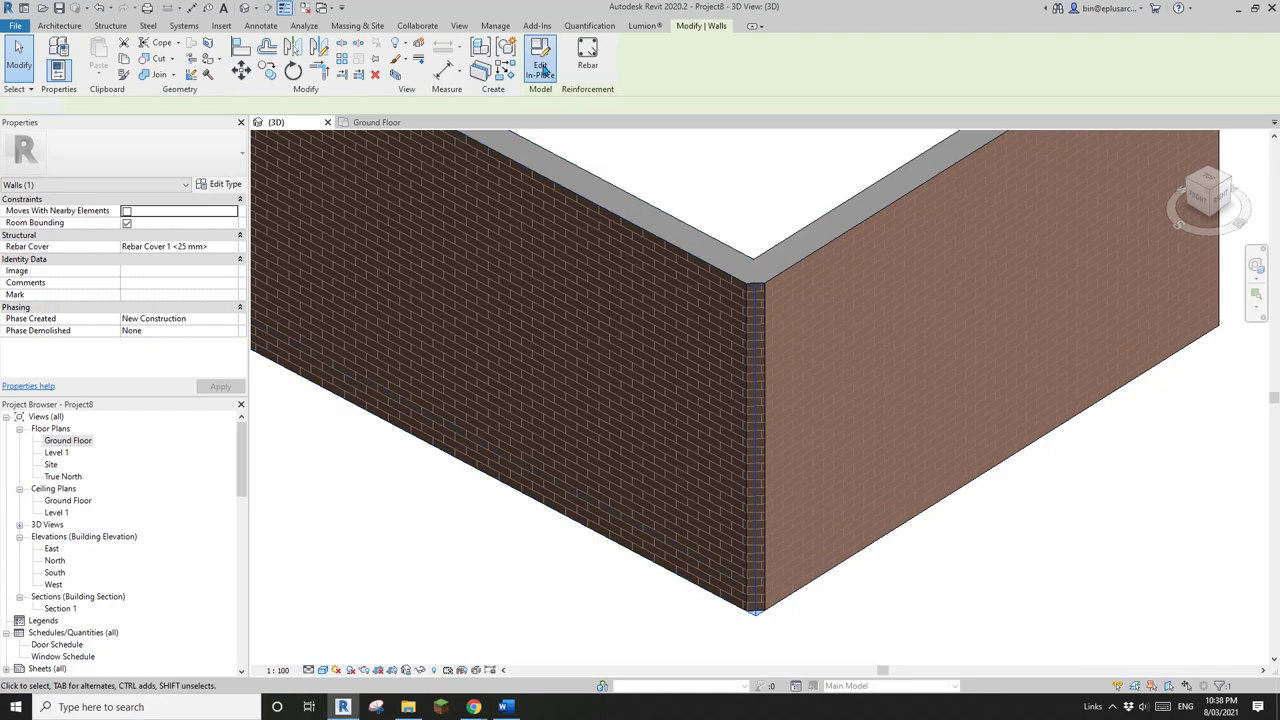
pyautogui.moveTo(753, 380); pyautogui.dragTo(683, 387, button='middle')
pyautogui.click(707, 355)
pyautogui.press('Delete')
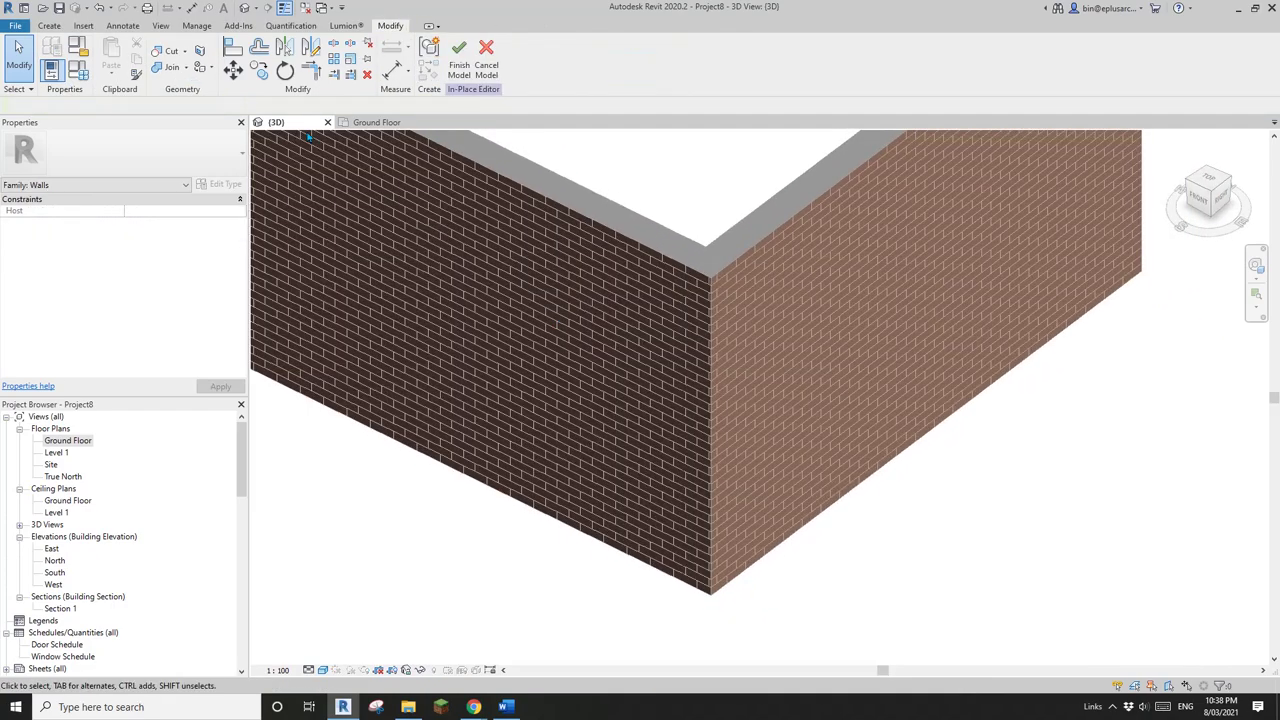
# - Start a void sweep with a sketched path and pick the lighter brick wall's outer face as the path's work plane
pyautogui.click(48, 26)
pyautogui.click(262, 60)
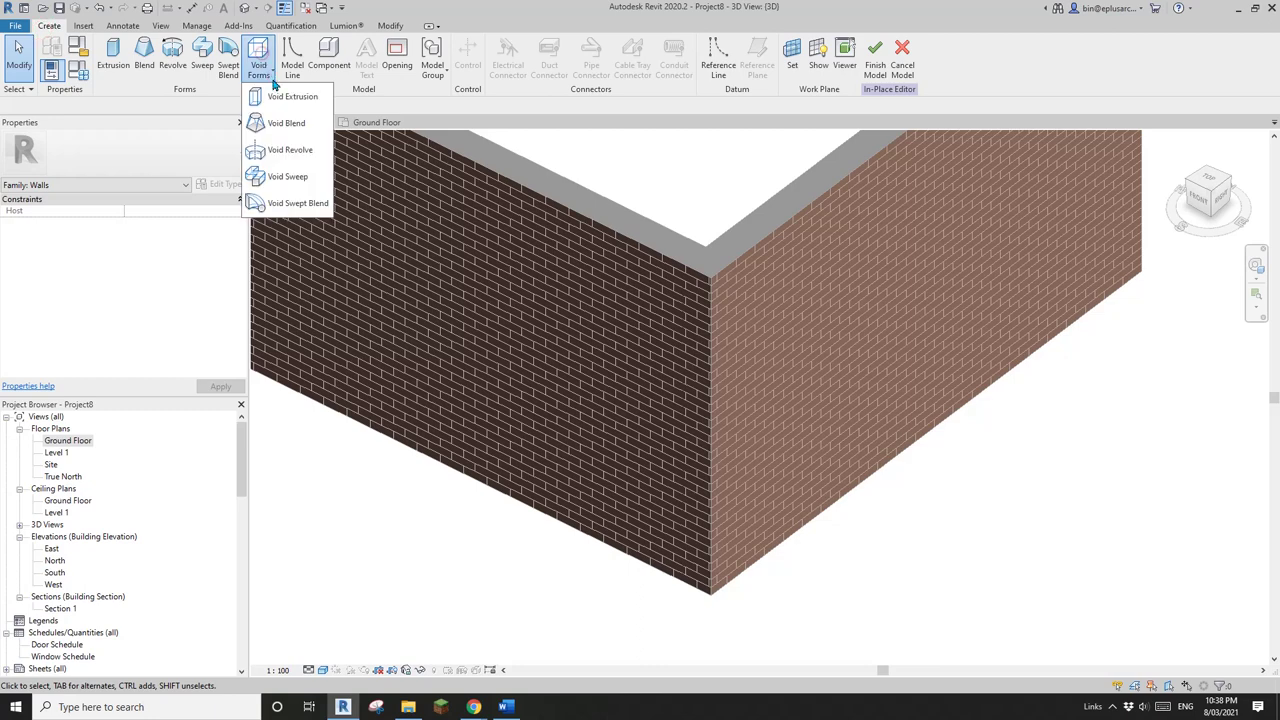
pyautogui.click(289, 182)
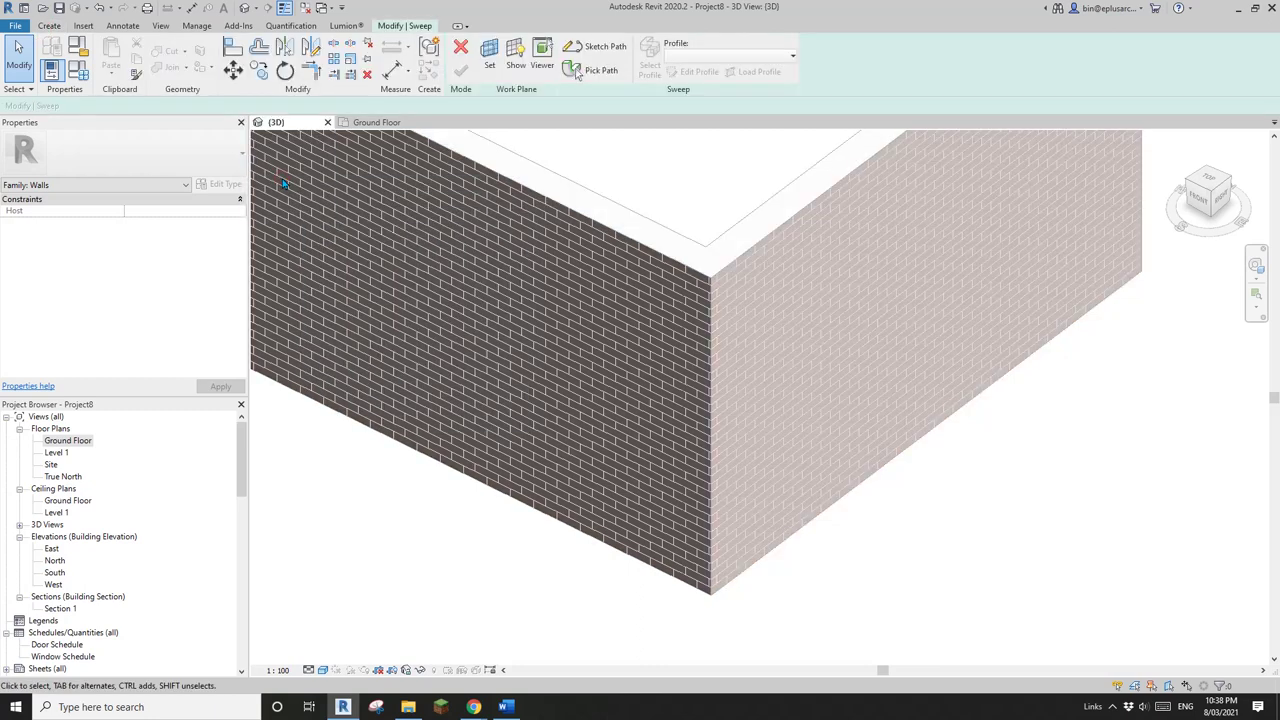
pyautogui.moveTo(553, 310)
pyautogui.mouseDown(button='middle')
pyautogui.moveTo(610, 296)
pyautogui.moveTo(584, 222)
pyautogui.moveTo(641, 229)
pyautogui.mouseUp(button='middle')
pyautogui.scroll(-1, 640, 208)
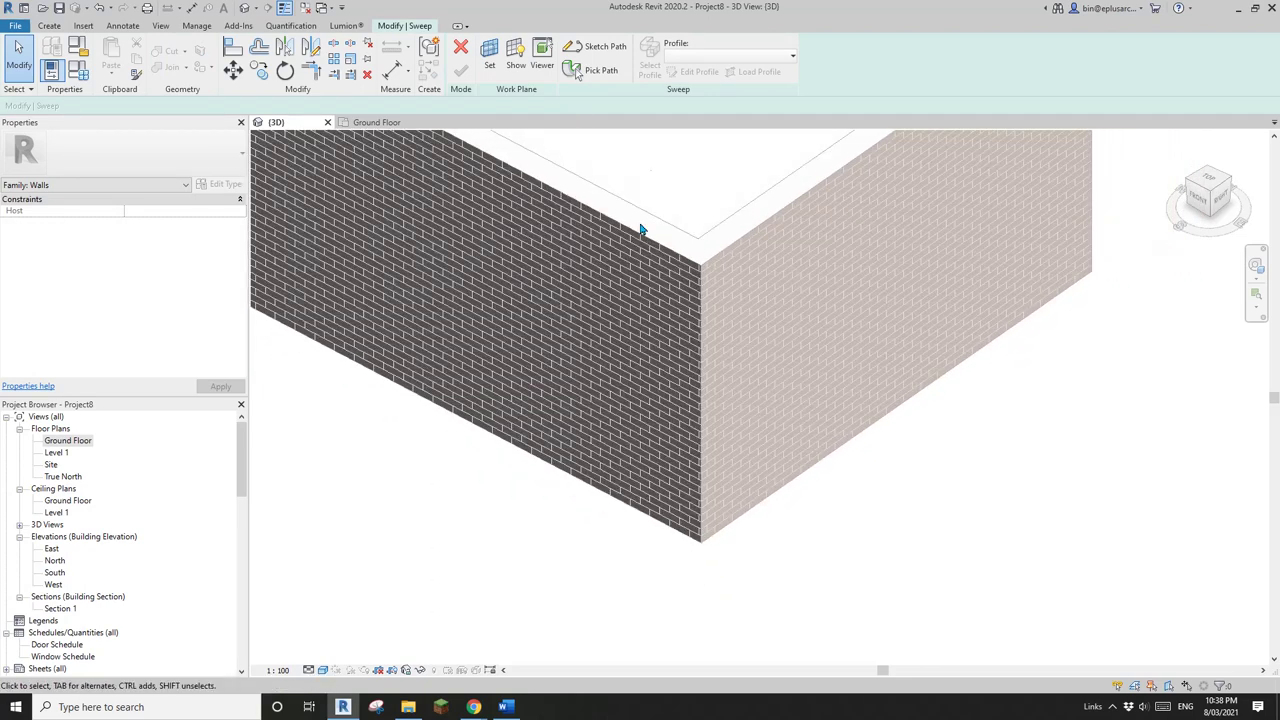
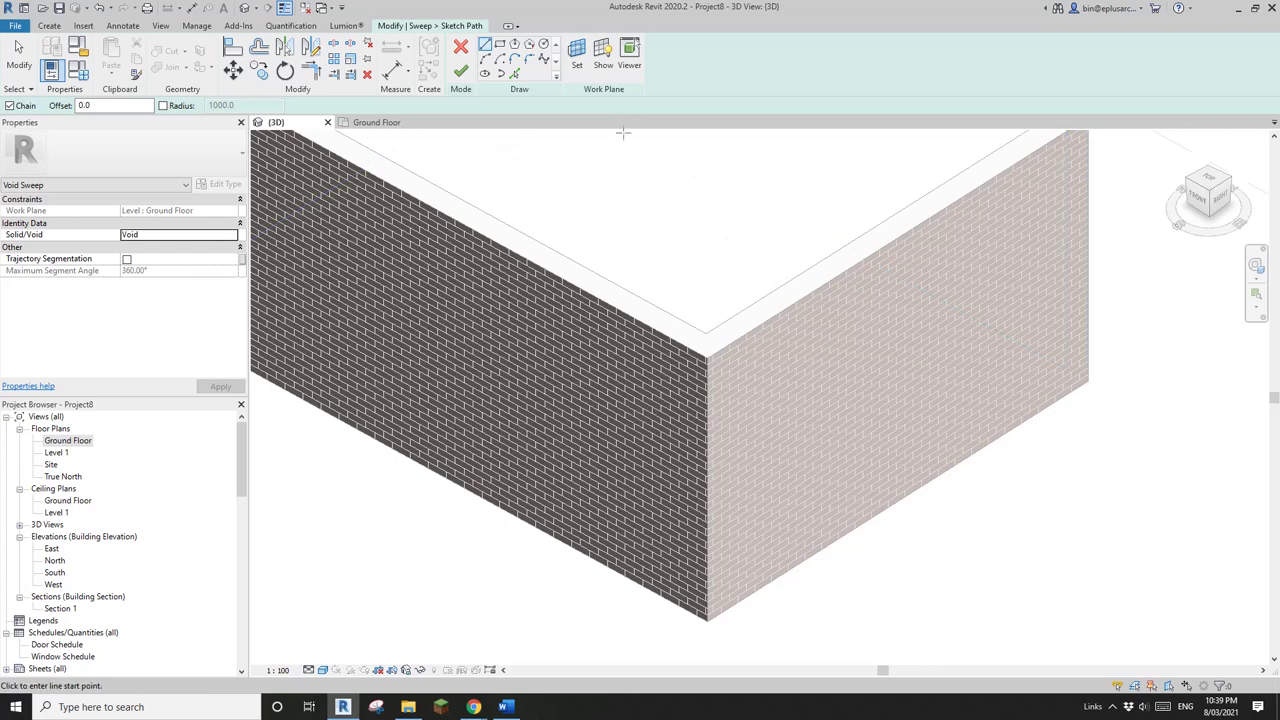
pyautogui.click(578, 62)
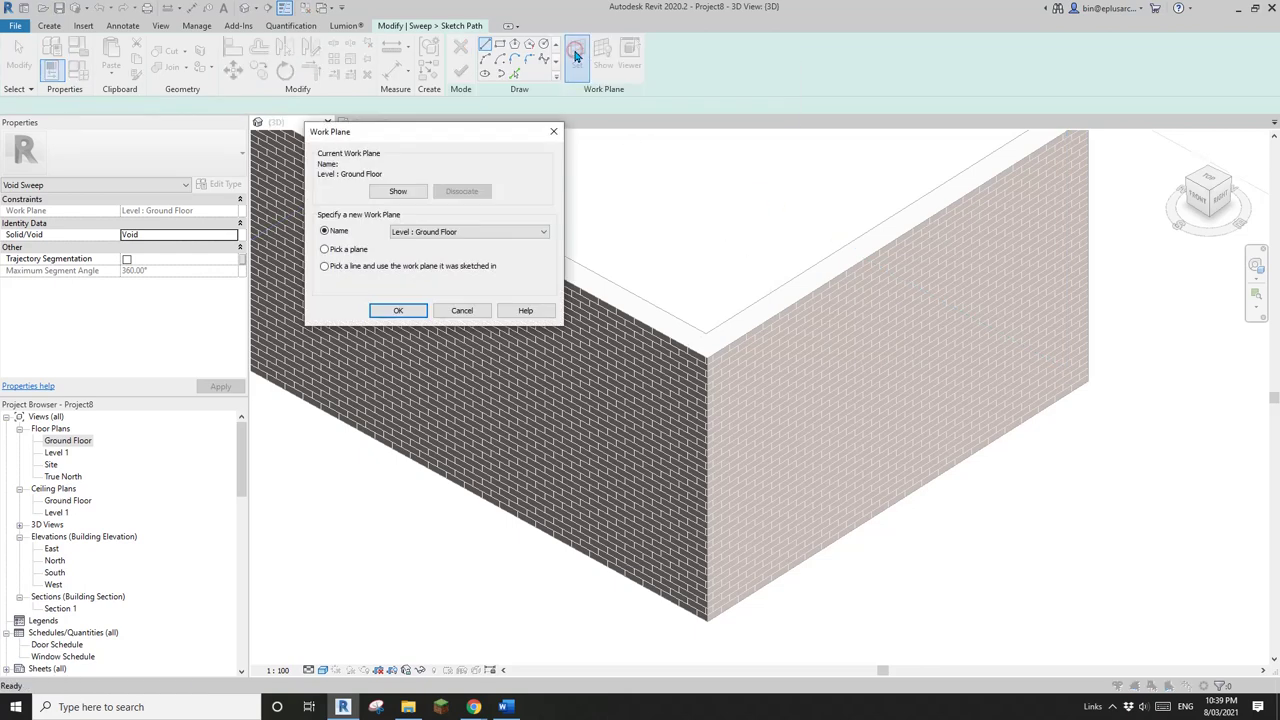
pyautogui.click(398, 311)
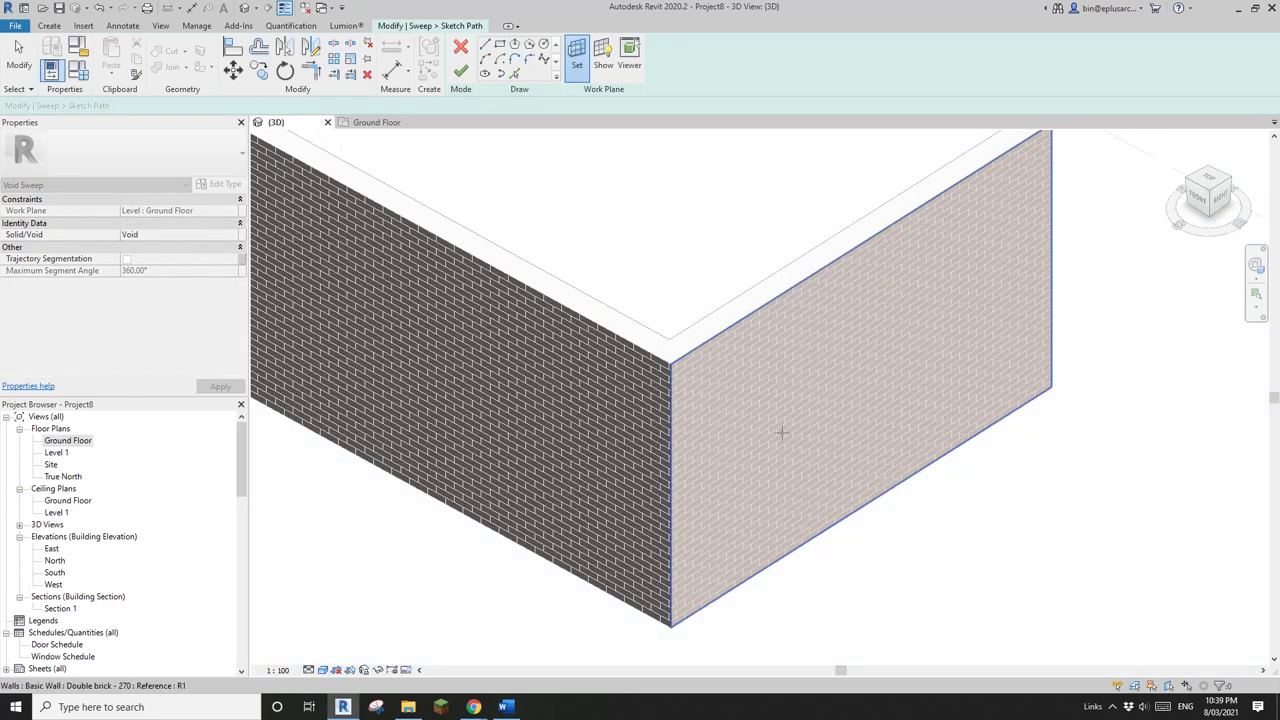
pyautogui.click(843, 383)
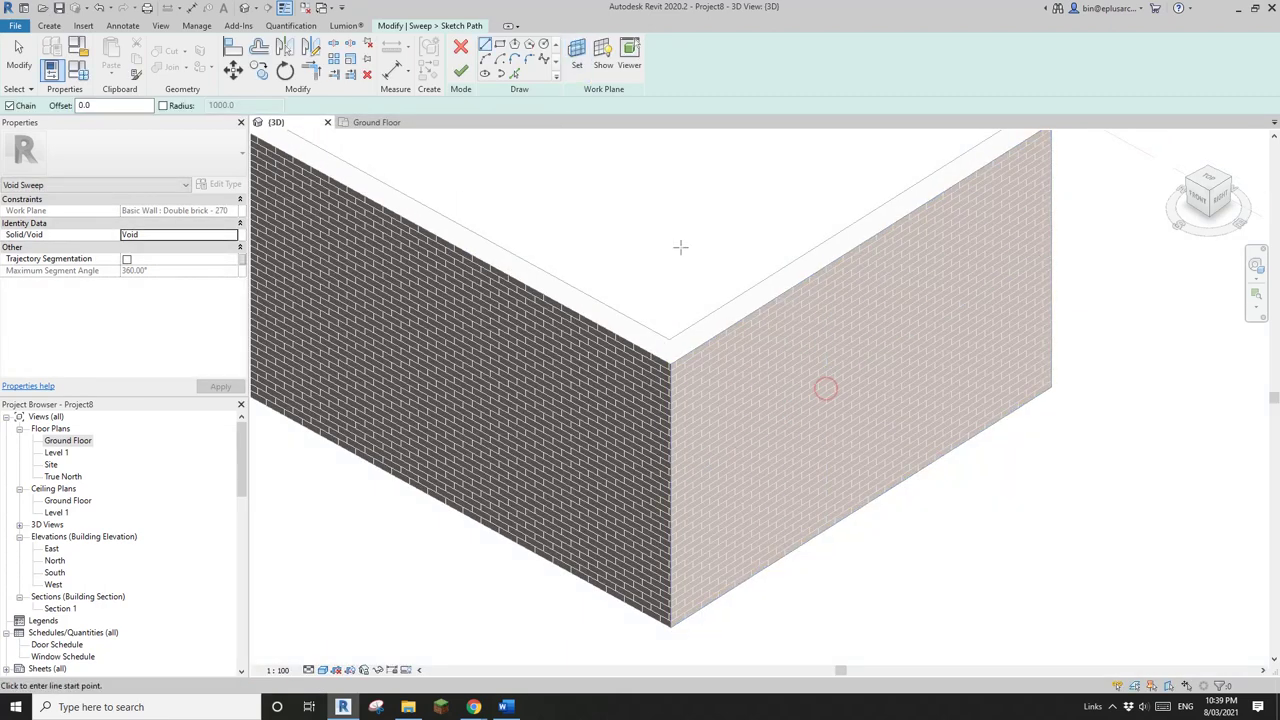
# - Pick the vertical edge of the outer wall corner as the void sweep's path and finish the path sketch
pyautogui.click(515, 75)
pyautogui.click(485, 44)
pyautogui.moveTo(673, 613); pyautogui.dragTo(713, 583, button='middle')
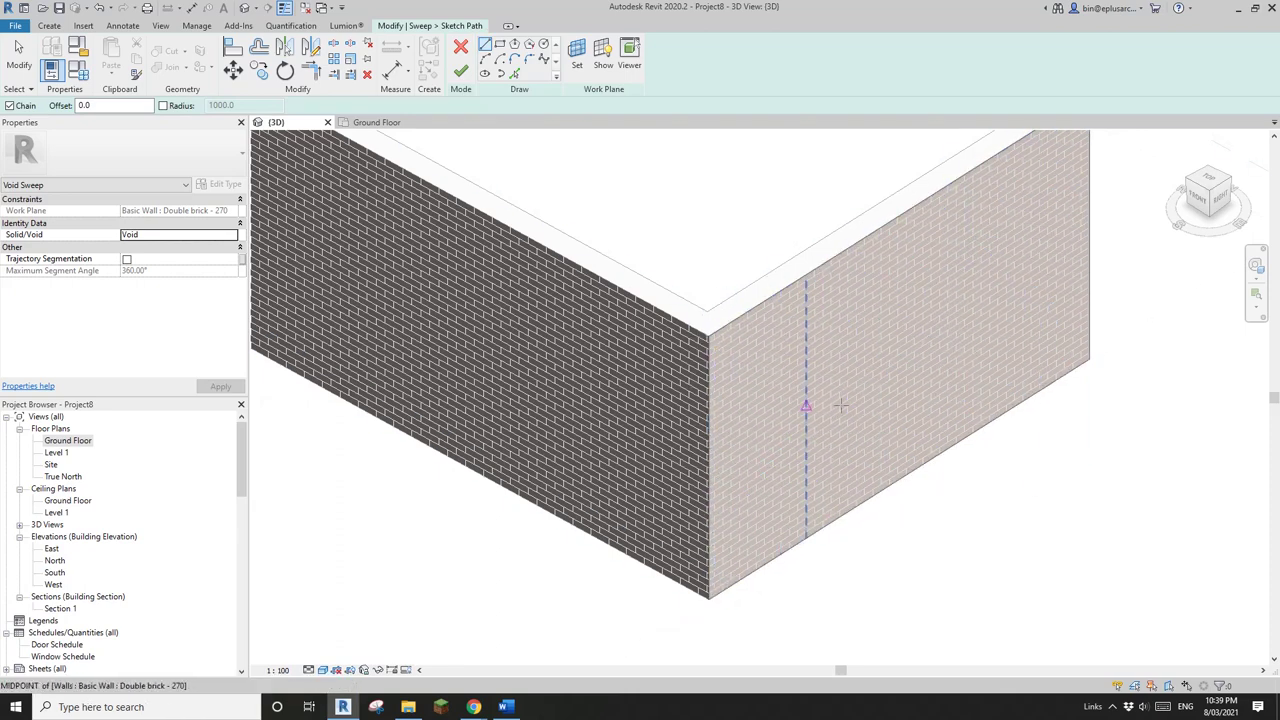
pyautogui.moveTo(568, 324); pyautogui.dragTo(619, 340, button='middle')
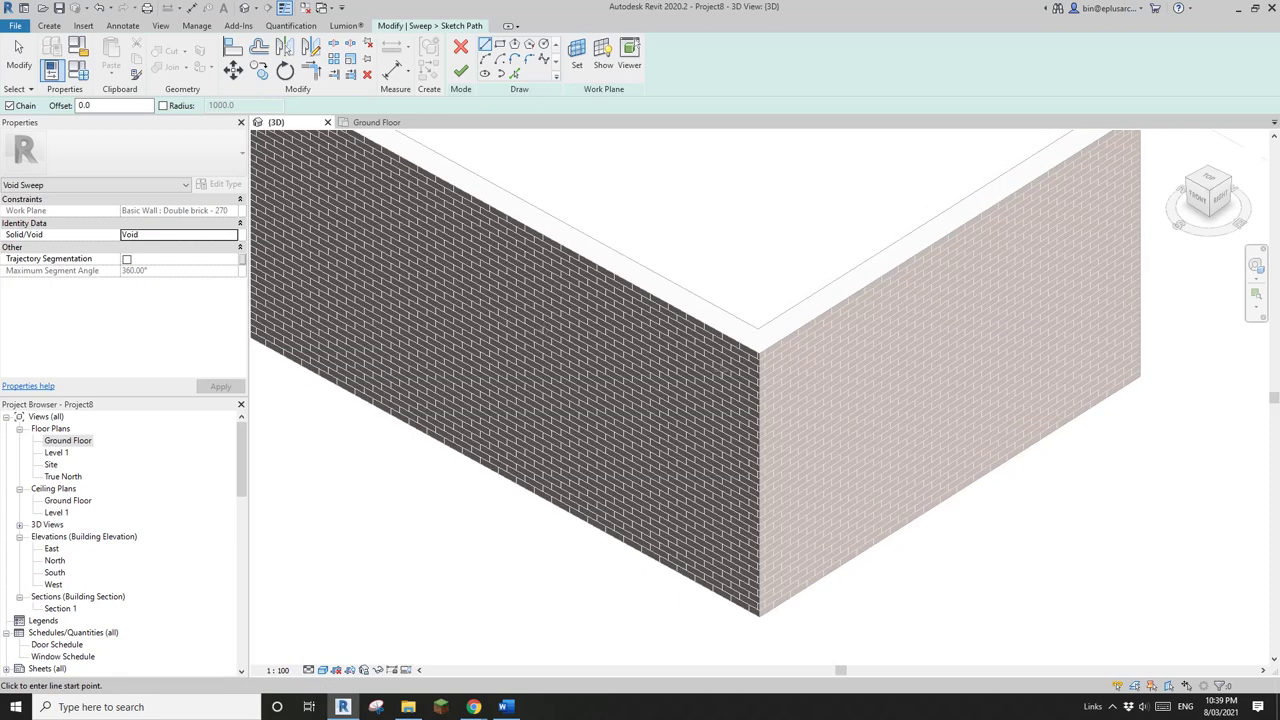
pyautogui.click(516, 77)
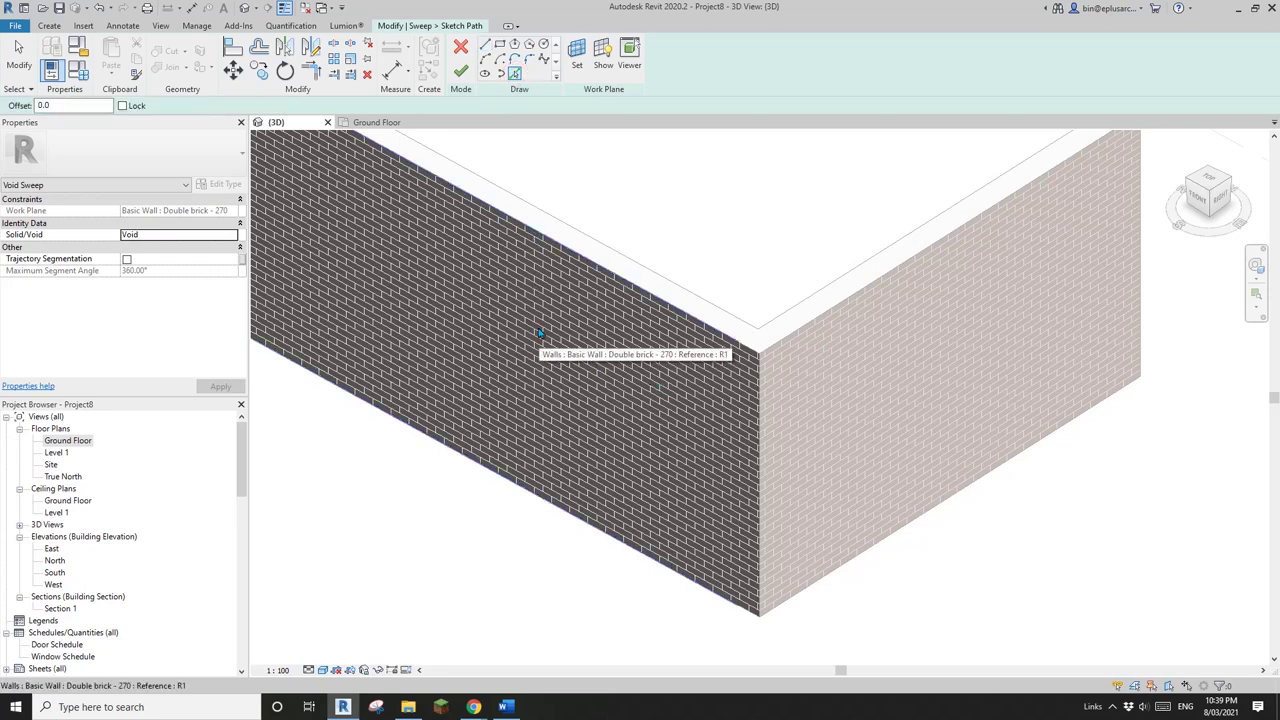
pyautogui.click(755, 470)
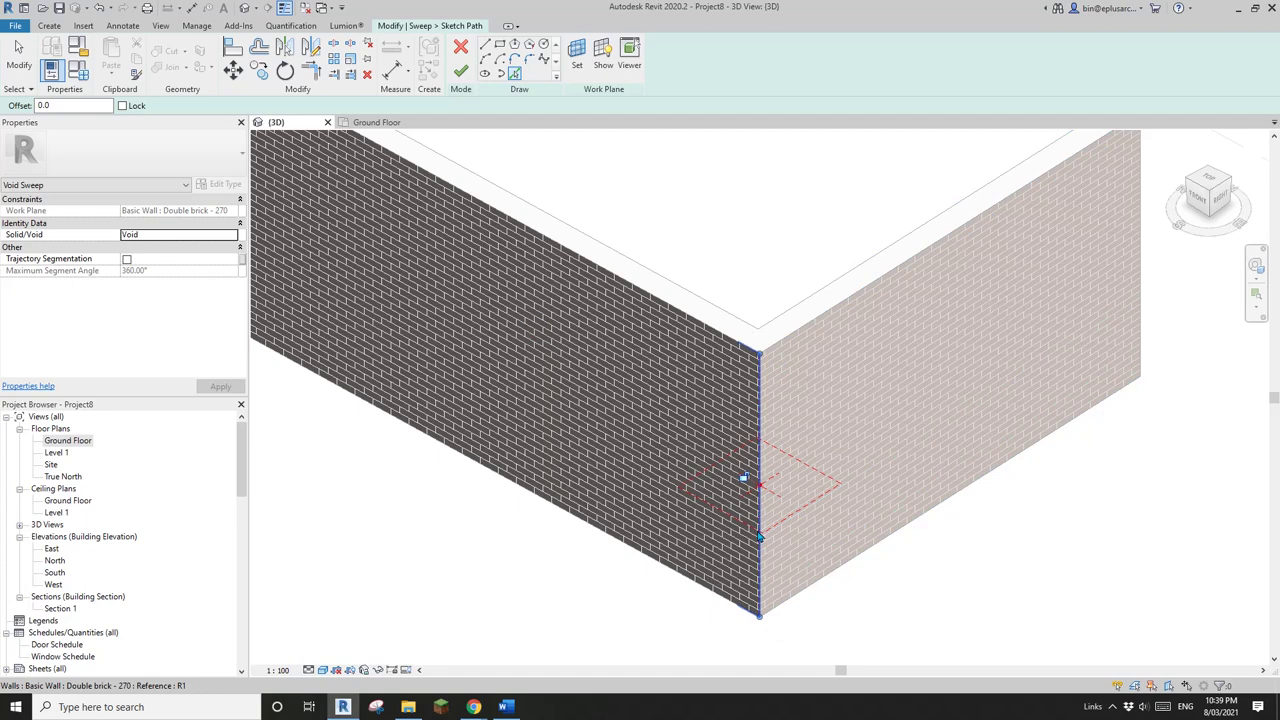
pyautogui.moveTo(697, 541); pyautogui.dragTo(628, 500, button='middle')
pyautogui.scroll(3, 628, 500)
pyautogui.moveTo(708, 463); pyautogui.dragTo(674, 450, button='middle')
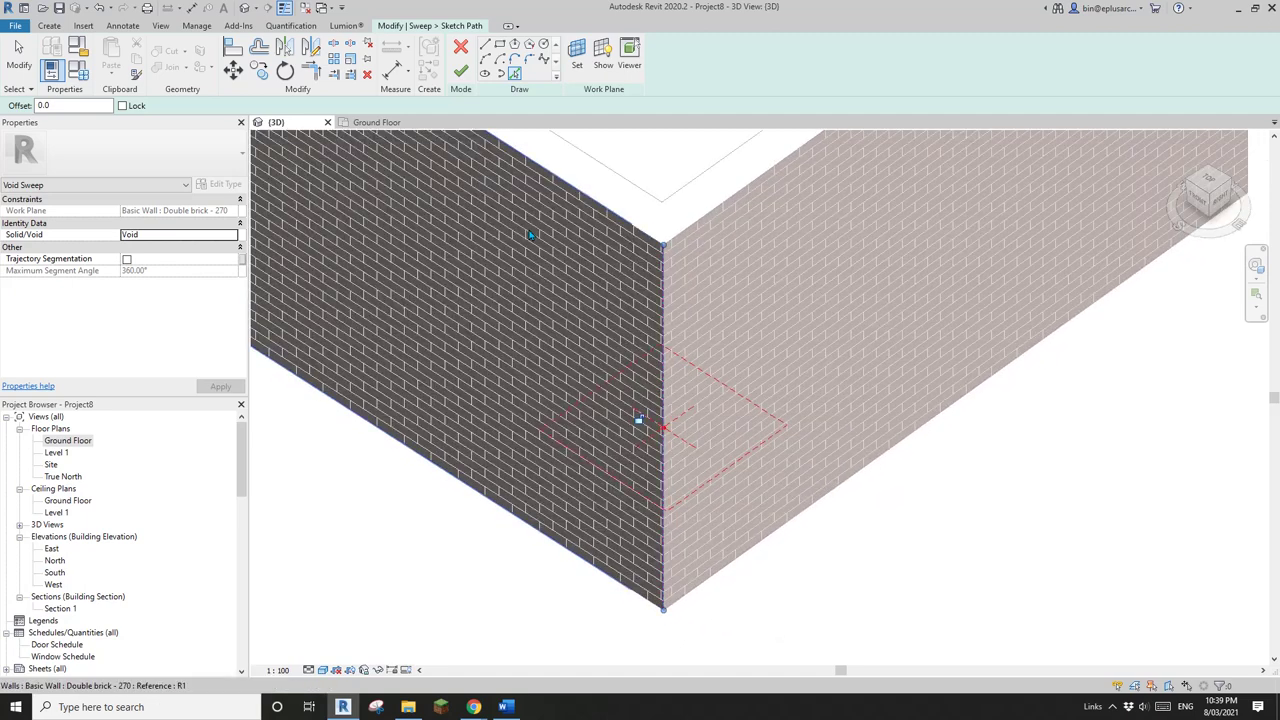
pyautogui.click(460, 71)
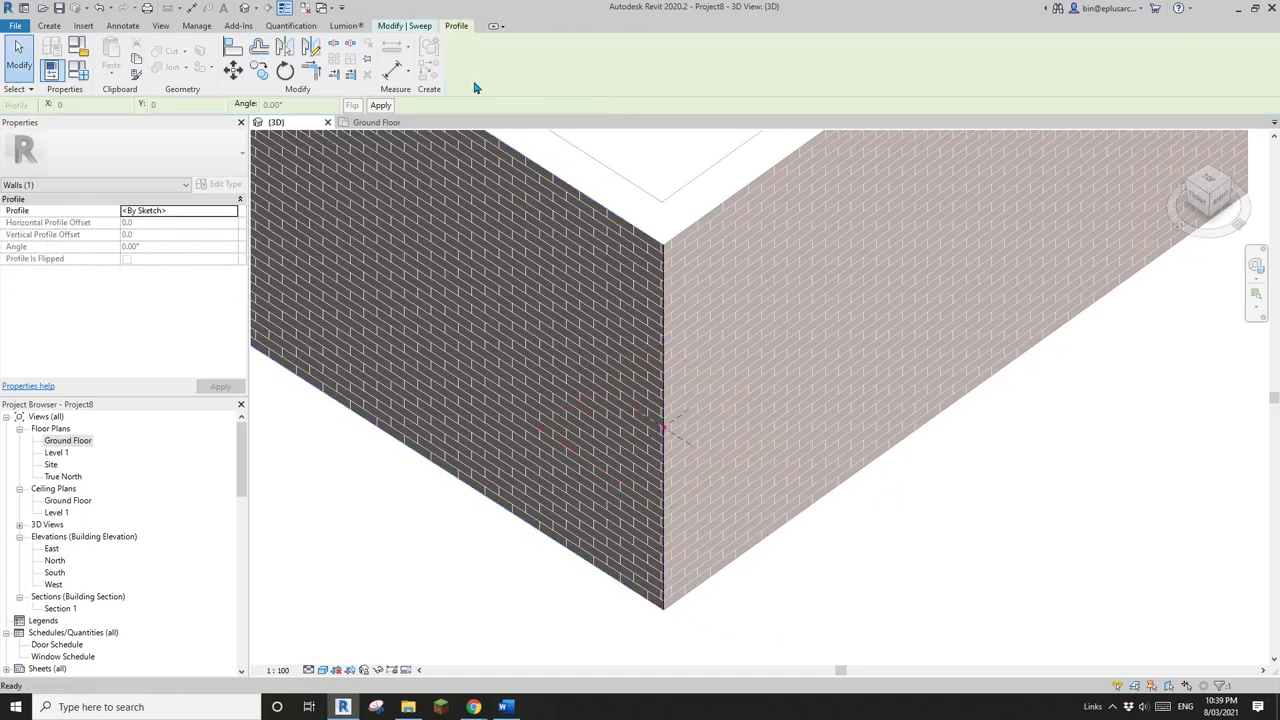
# - Sketch a closed triangular profile with a 100 mm side at the path's reference planes, inside the wall corner, and finish the void sweep
pyautogui.click(409, 27)
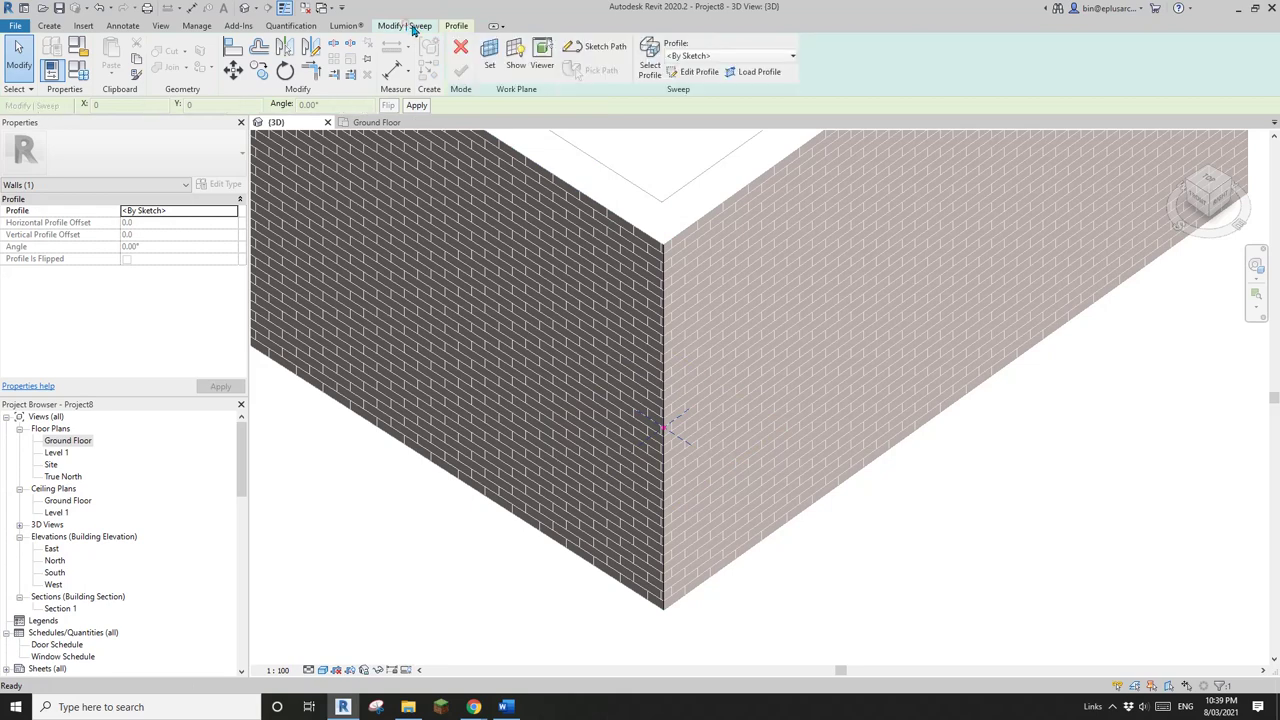
pyautogui.click(700, 72)
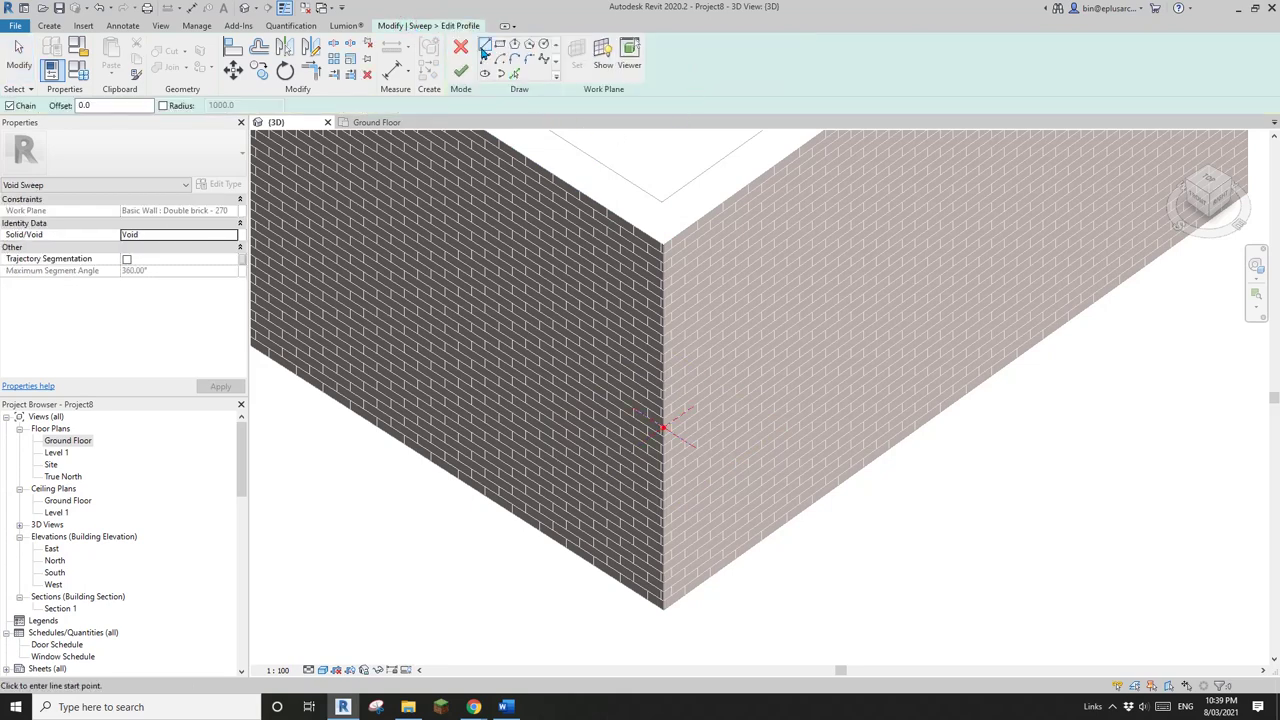
pyautogui.moveTo(688, 440)
pyautogui.keyDown('shift'); pyautogui.mouseDown(button='middle')
pyautogui.moveTo(708, 443)
pyautogui.moveTo(681, 408)
pyautogui.mouseUp(button='middle'); pyautogui.keyUp('shift')
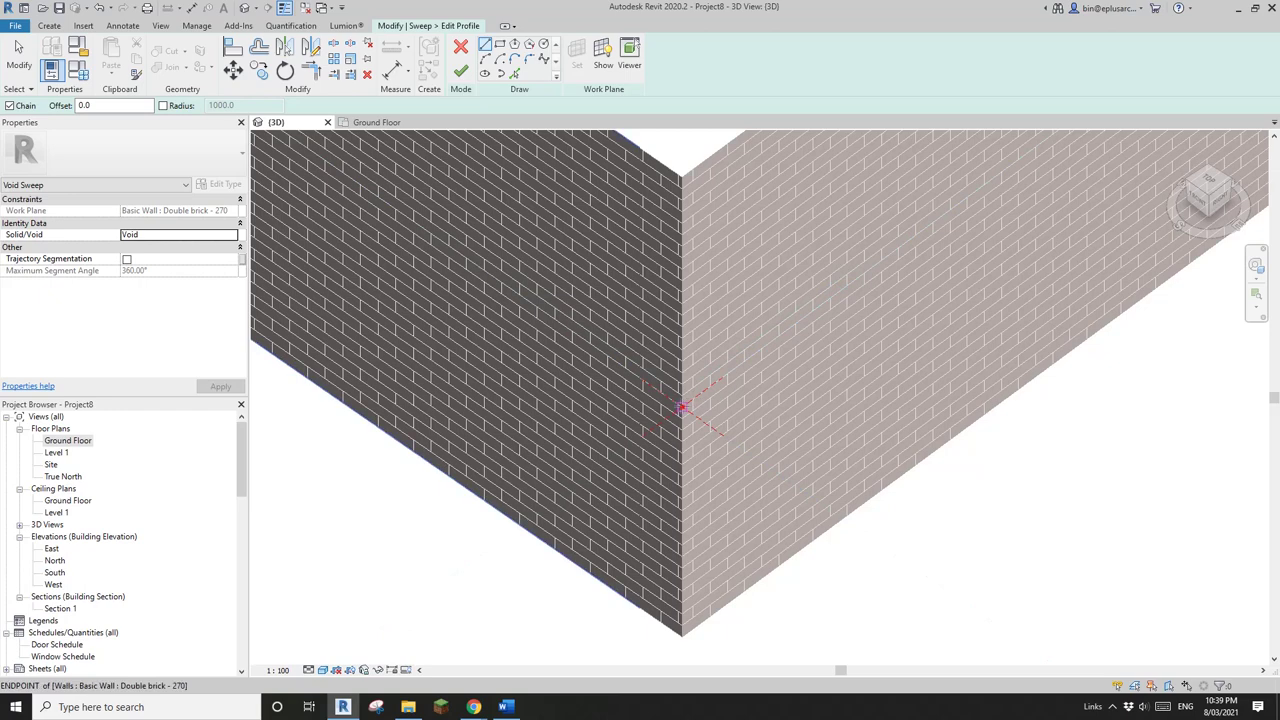
pyautogui.moveTo(706, 432); pyautogui.dragTo(703, 393, button='middle')
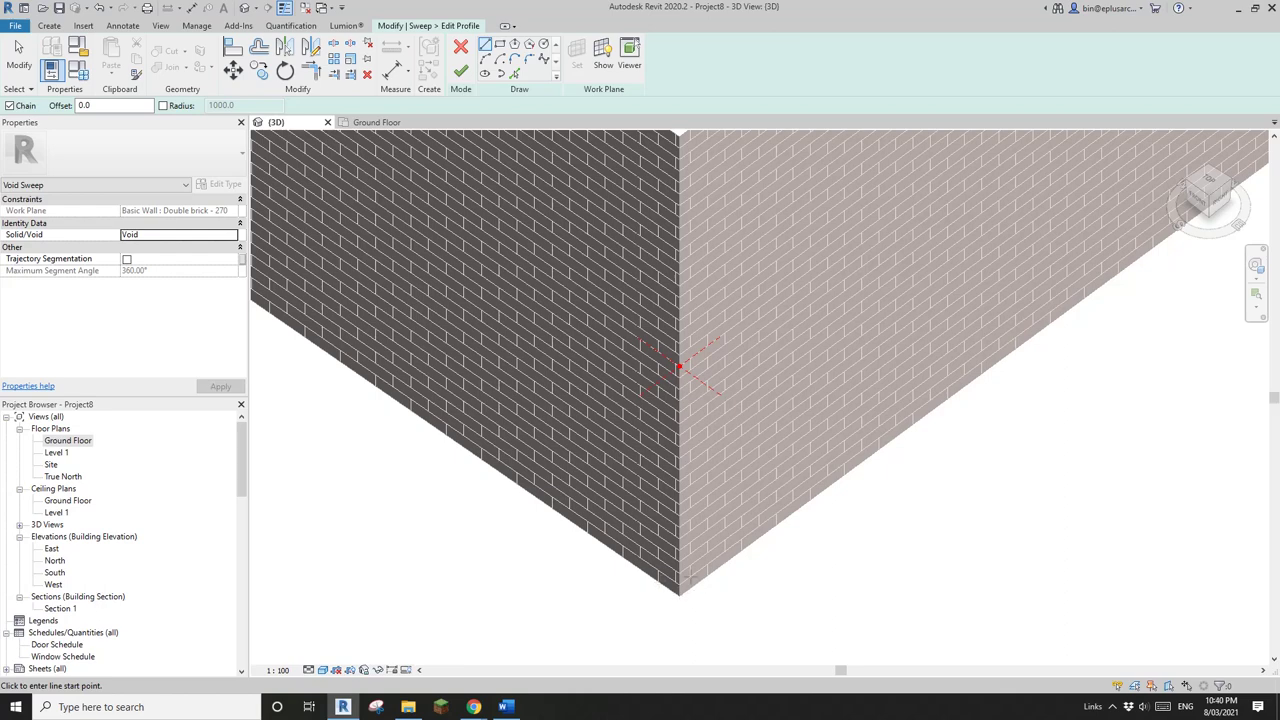
pyautogui.scroll(2, 678, 368)
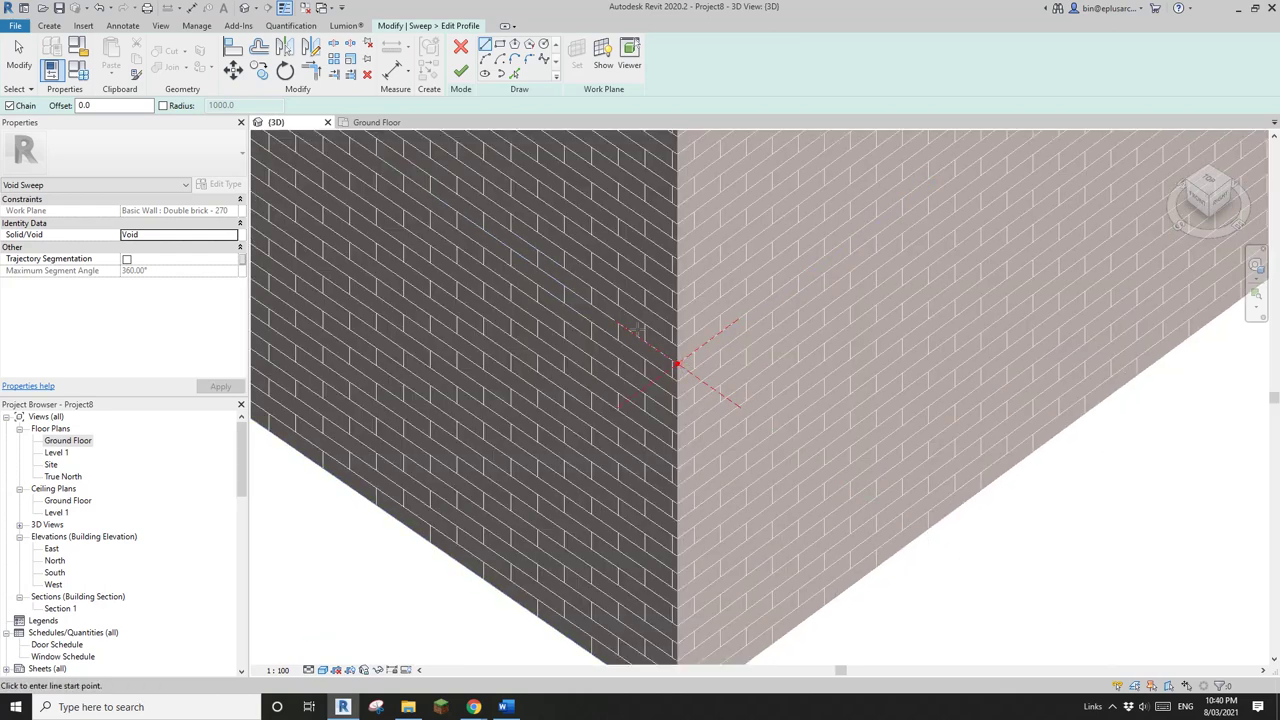
pyautogui.scroll(-2, 676, 364)
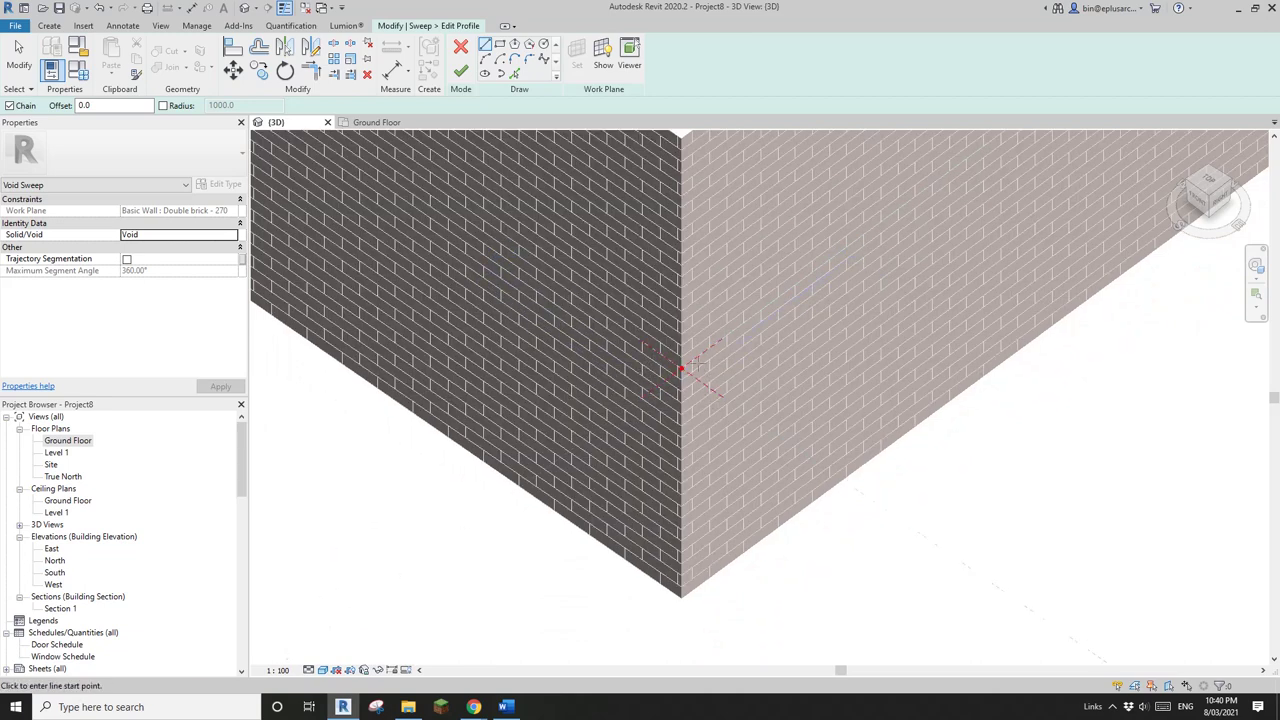
pyautogui.keyDown('shift'); pyautogui.moveTo(706, 358); pyautogui.dragTo(692, 398, button='middle'); pyautogui.keyUp('shift')
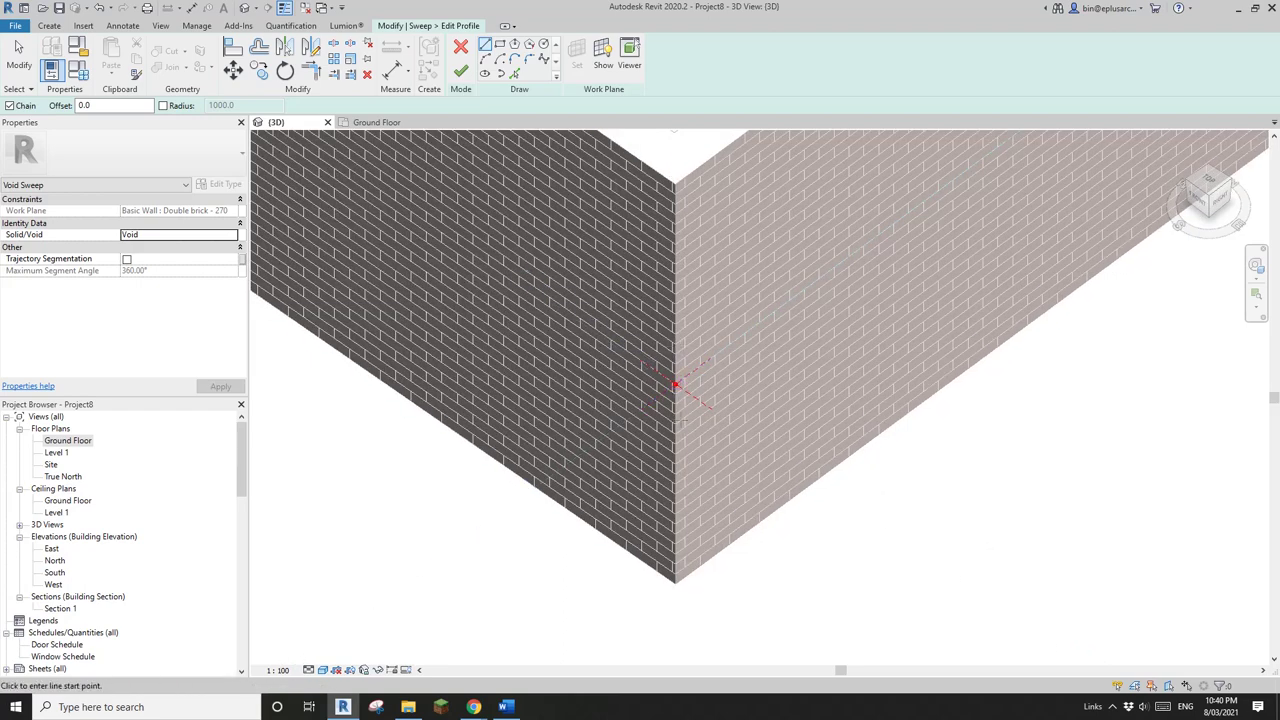
pyautogui.scroll(8, 675, 385)
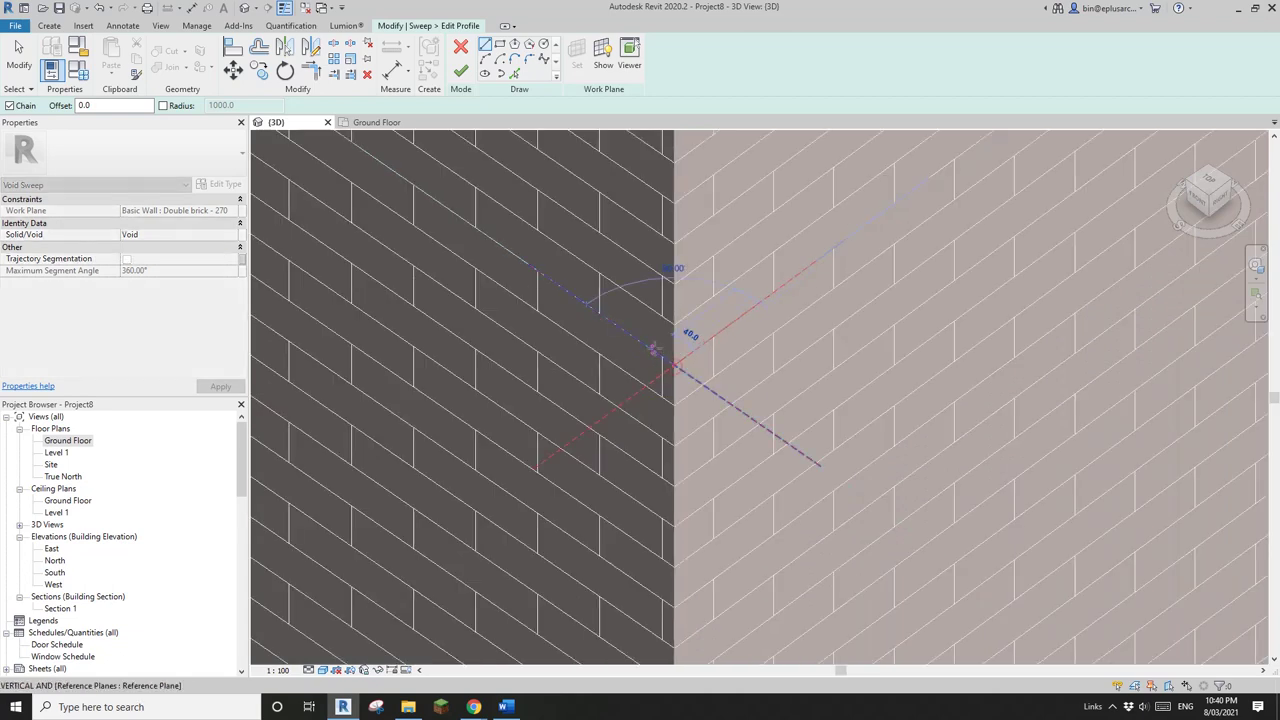
pyautogui.click(653, 350)
pyautogui.write('100')
pyautogui.press('Return')
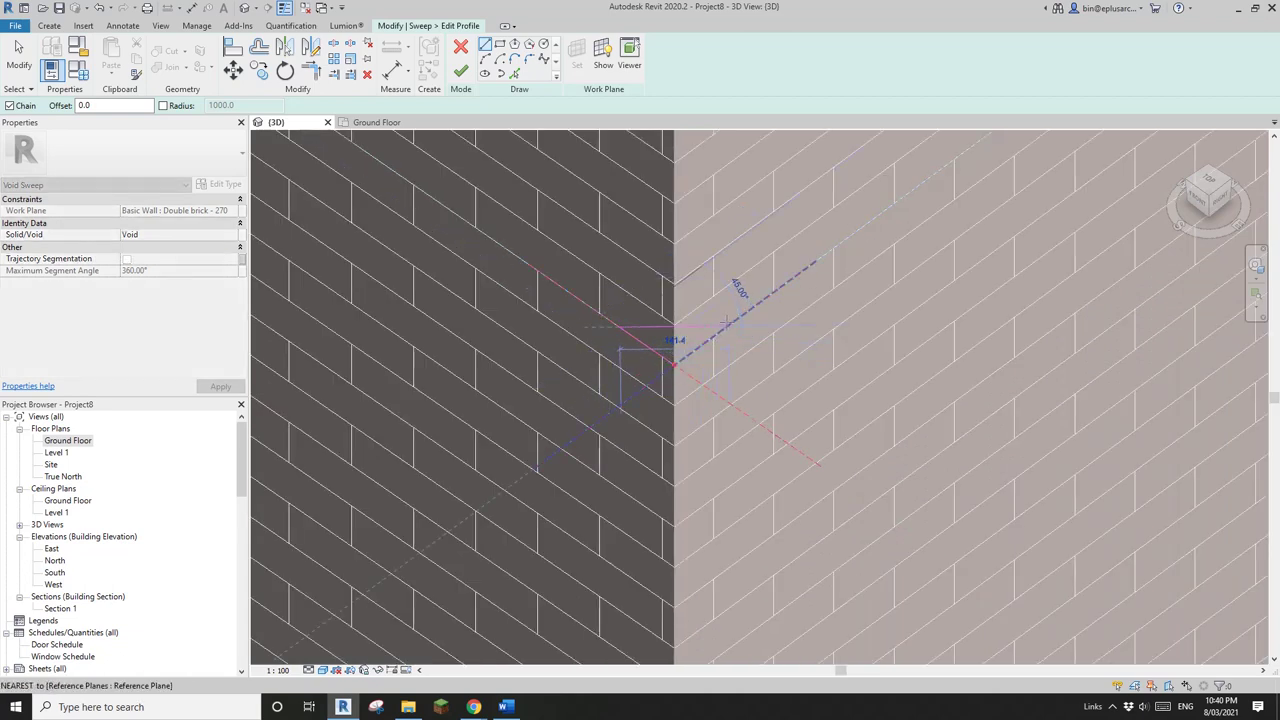
pyautogui.click(729, 325)
pyautogui.click(674, 364)
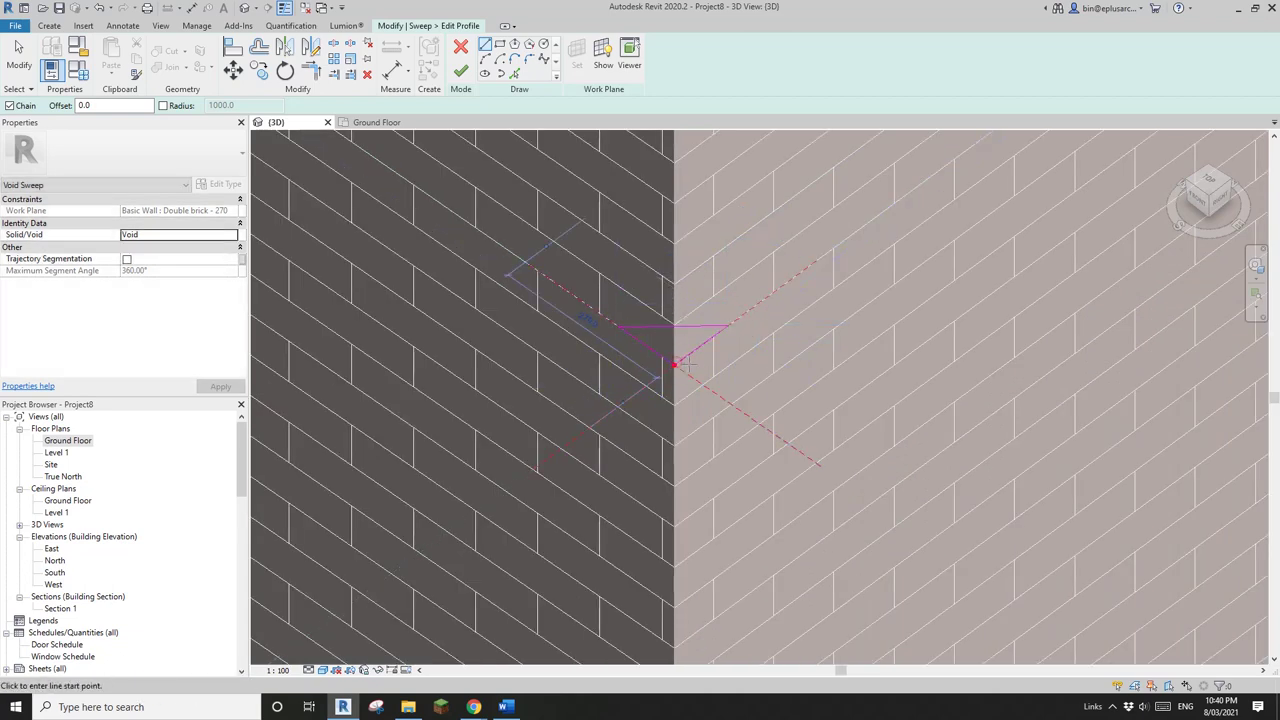
pyautogui.scroll(-3, 698, 366)
pyautogui.click(460, 70)
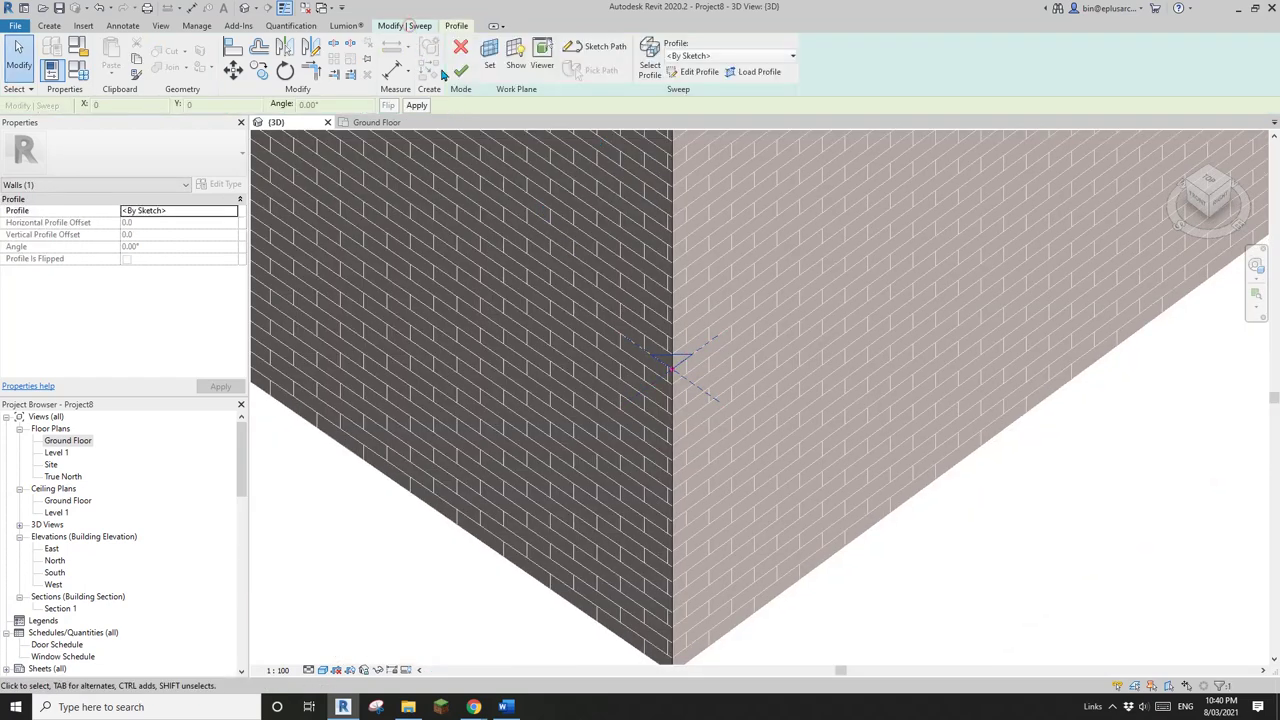
pyautogui.click(460, 70)
# - Cut the lighter brick wall with the corner void sweep and finish the in-place model
pyautogui.keyDown('shift'); pyautogui.moveTo(566, 329); pyautogui.dragTo(652, 232, button='middle'); pyautogui.keyUp('shift')
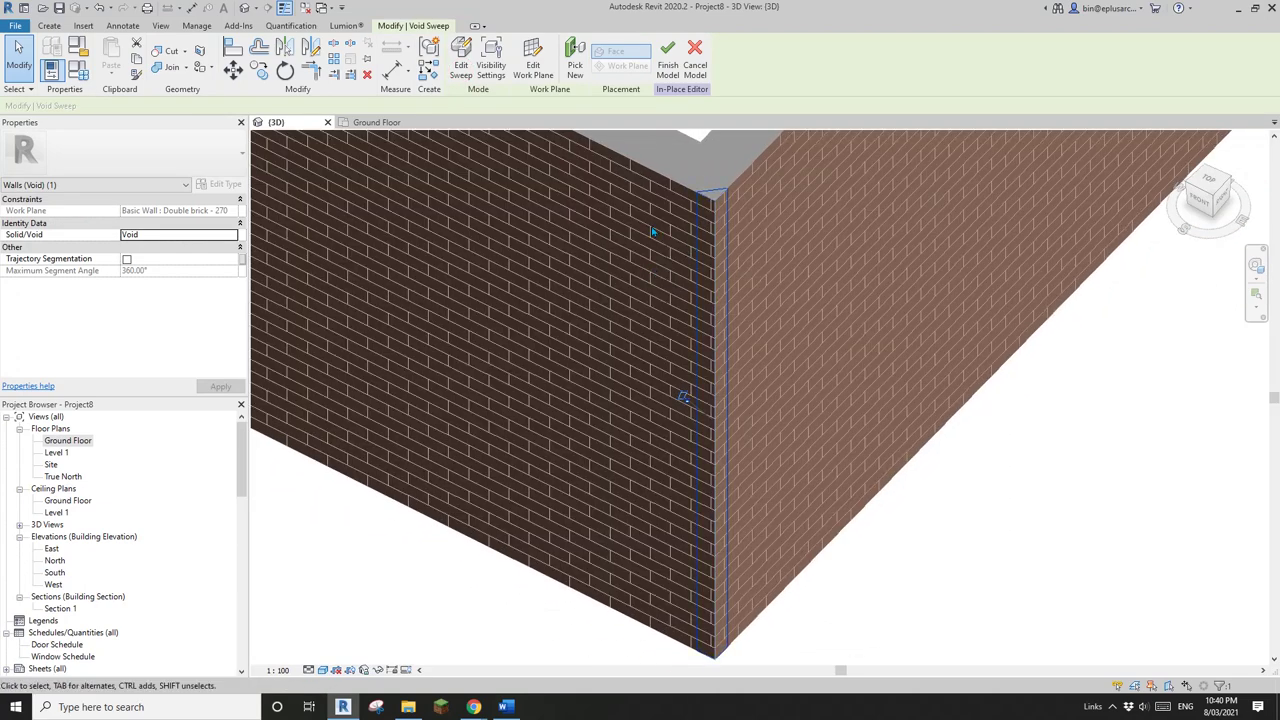
pyautogui.click(168, 50)
pyautogui.click(800, 207)
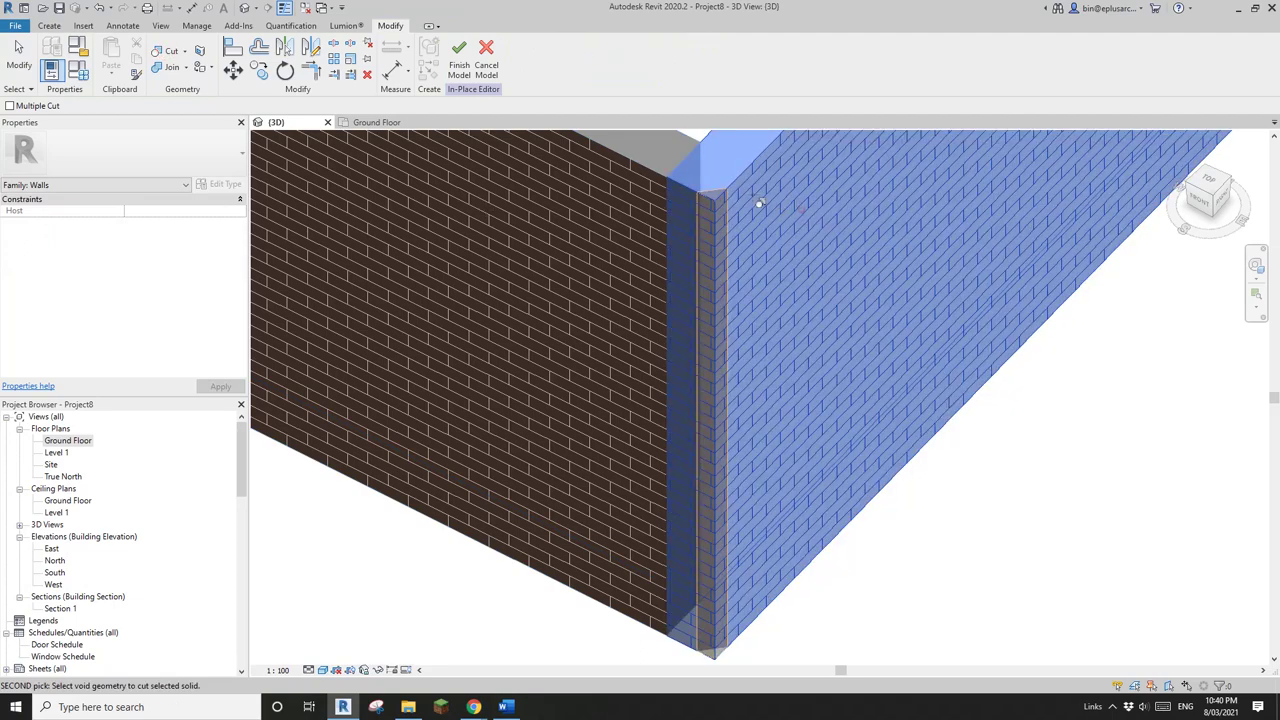
pyautogui.click(734, 198)
pyautogui.scroll(-4, 834, 340)
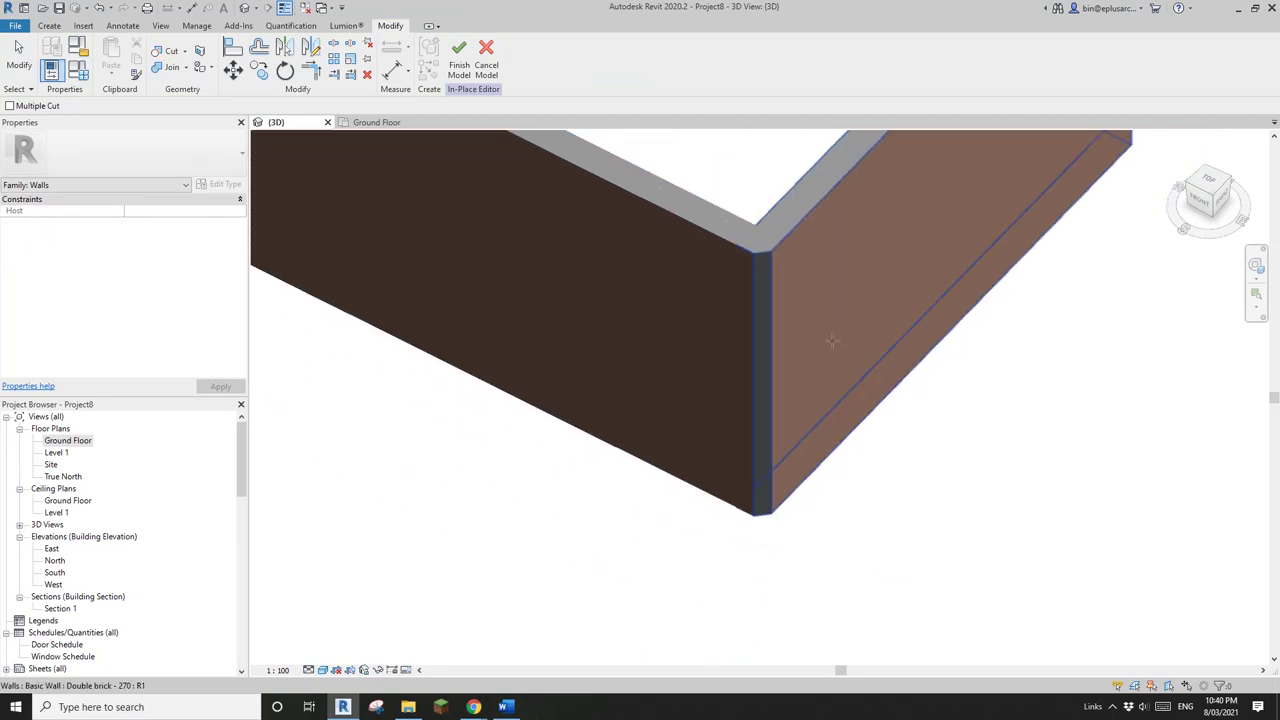
pyautogui.keyDown('shift'); pyautogui.moveTo(834, 340); pyautogui.dragTo(688, 348, button='middle'); pyautogui.keyUp('shift')
pyautogui.press('Escape')
pyautogui.scroll(1, 864, 241)
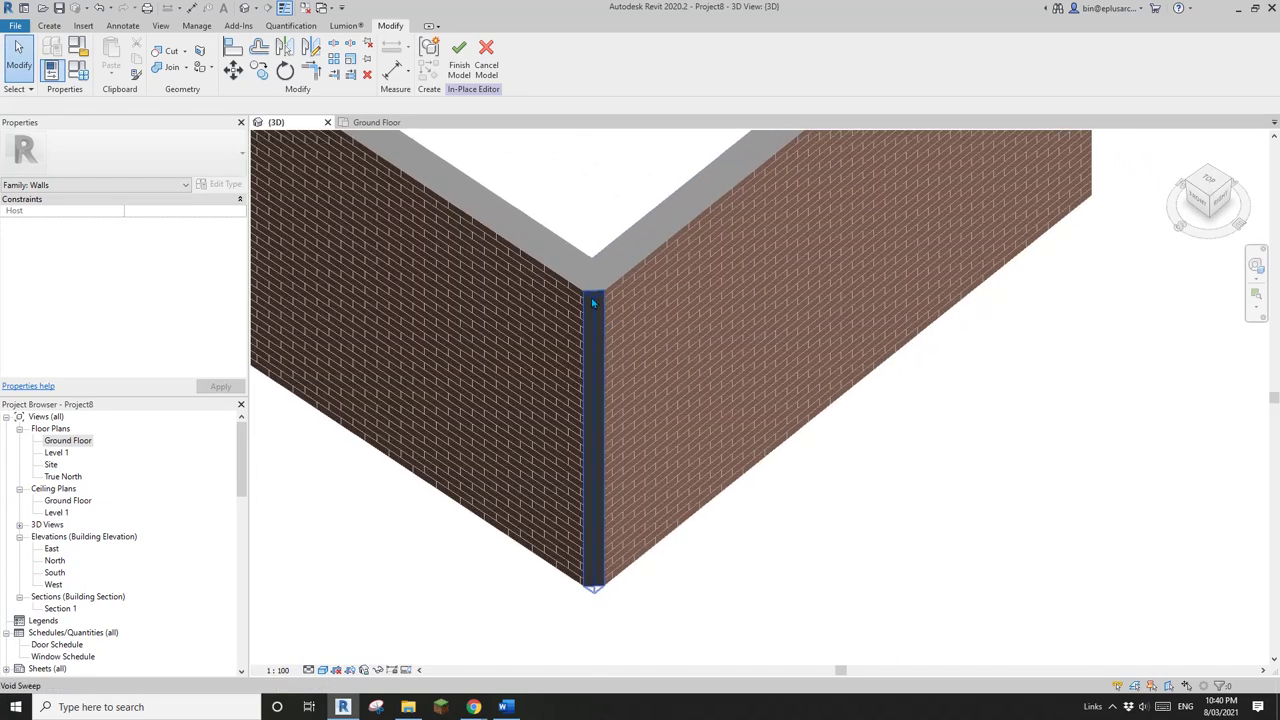
pyautogui.click(458, 55)
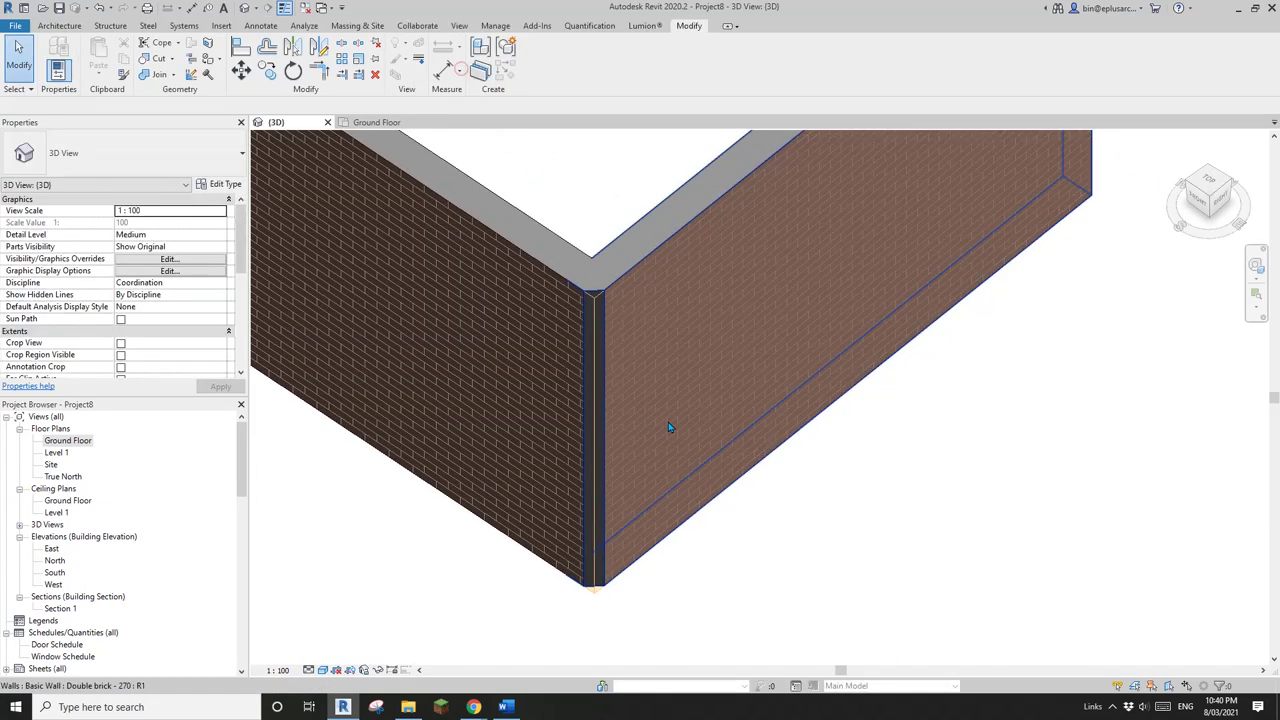
# - Move the lighter brick wall in the 3D view to test whether the corner void follows it
pyautogui.moveTo(642, 463); pyautogui.dragTo(696, 462, button='middle')
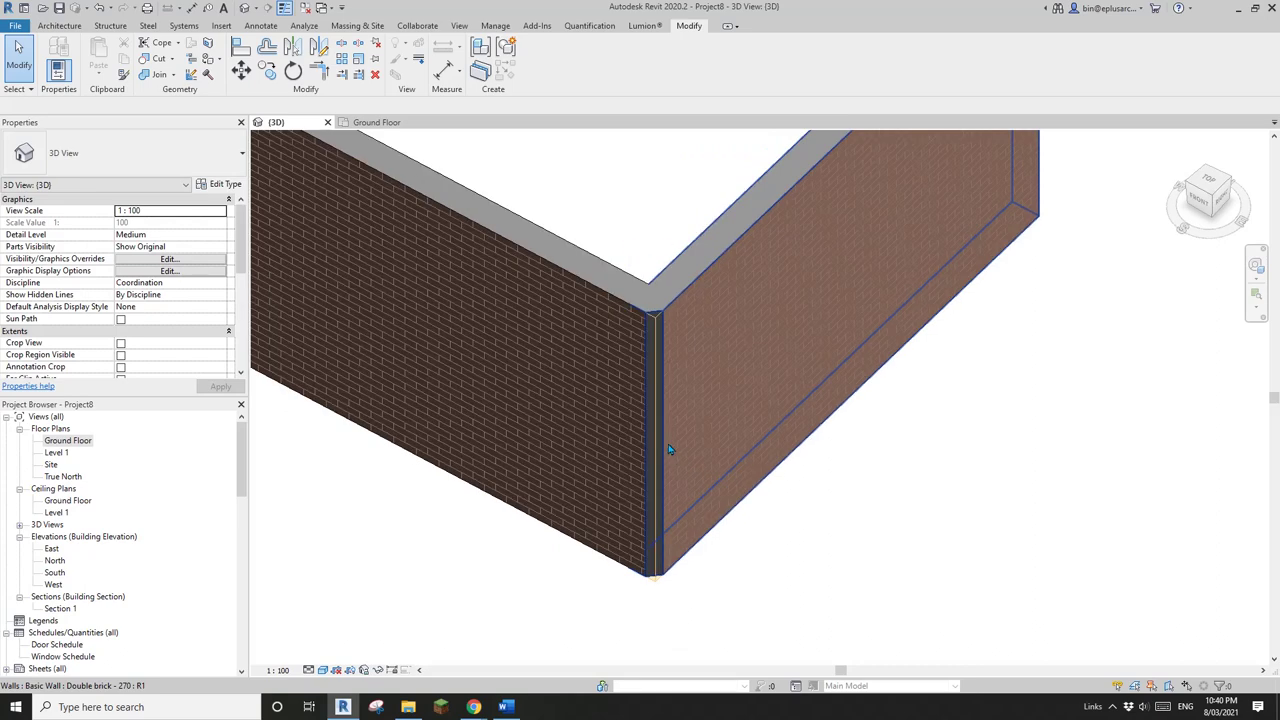
pyautogui.scroll(1, 690, 387)
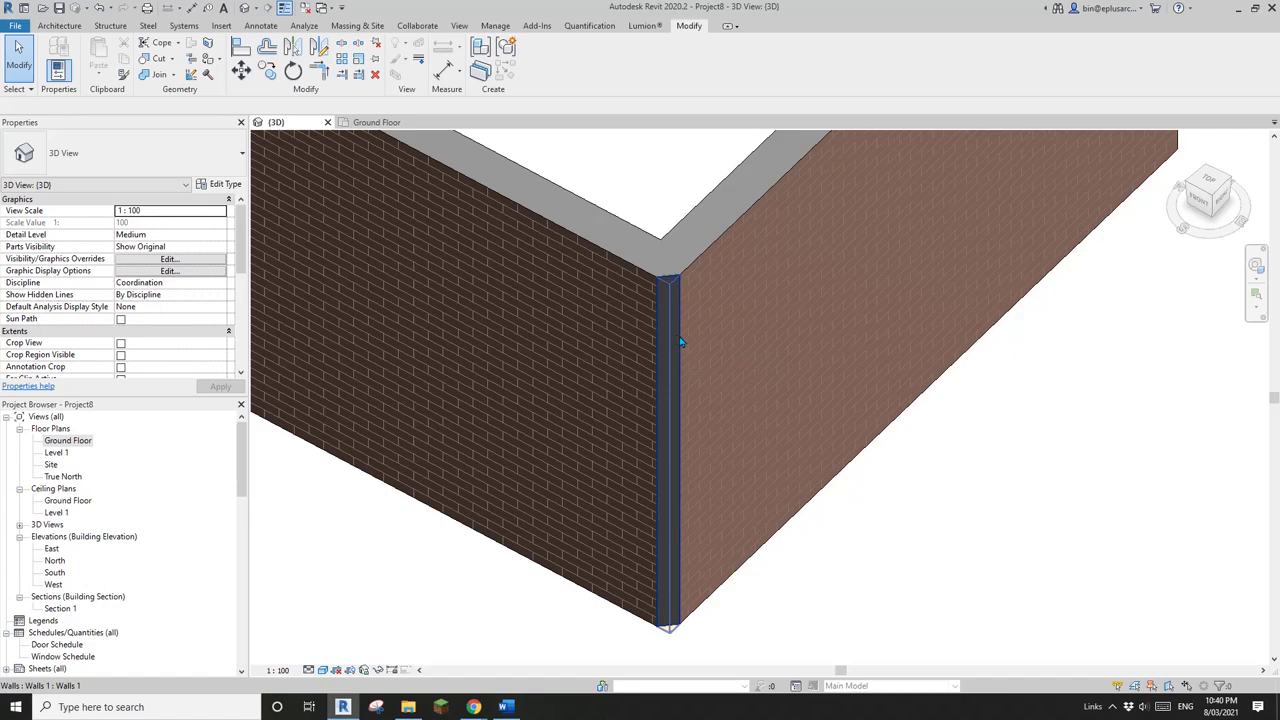
pyautogui.scroll(-1, 692, 379)
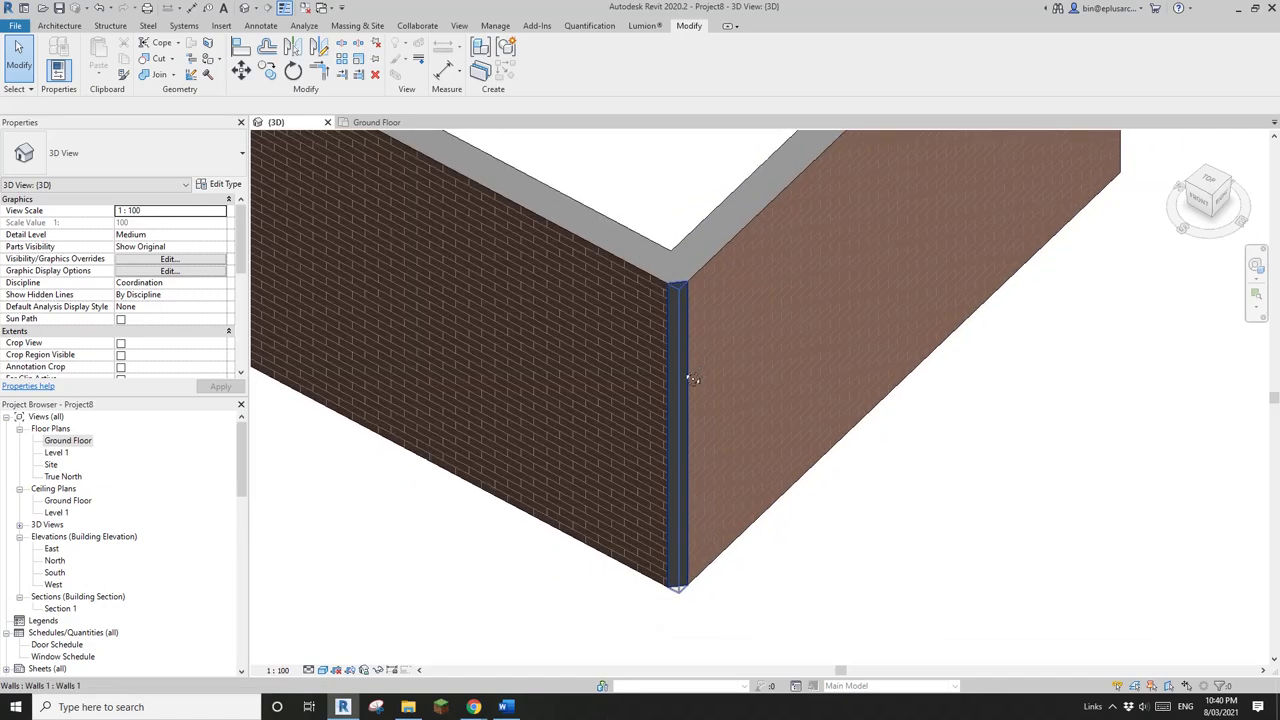
pyautogui.moveTo(693, 379)
pyautogui.keyDown('shift'); pyautogui.mouseDown(button='middle')
pyautogui.moveTo(692, 417)
pyautogui.moveTo(713, 390)
pyautogui.mouseUp(button='middle'); pyautogui.keyUp('shift')
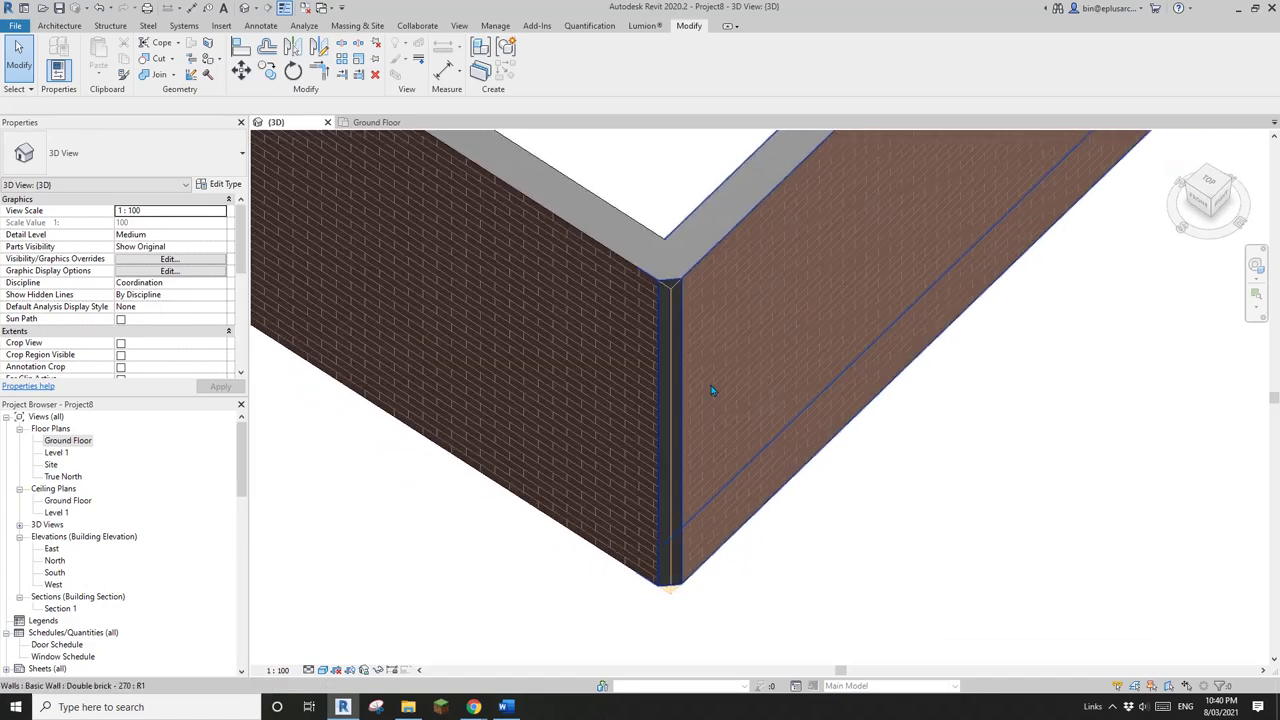
pyautogui.click(775, 332)
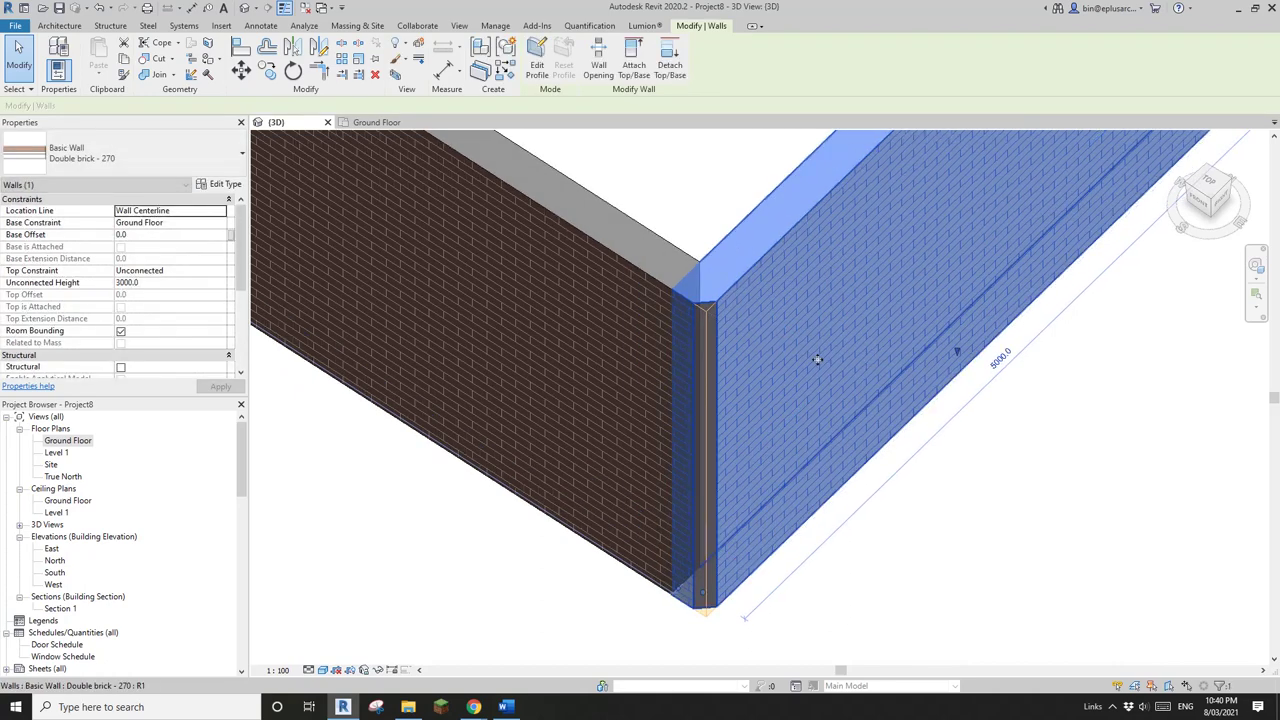
pyautogui.moveTo(817, 360); pyautogui.dragTo(754, 387)
pyautogui.click(1017, 562)
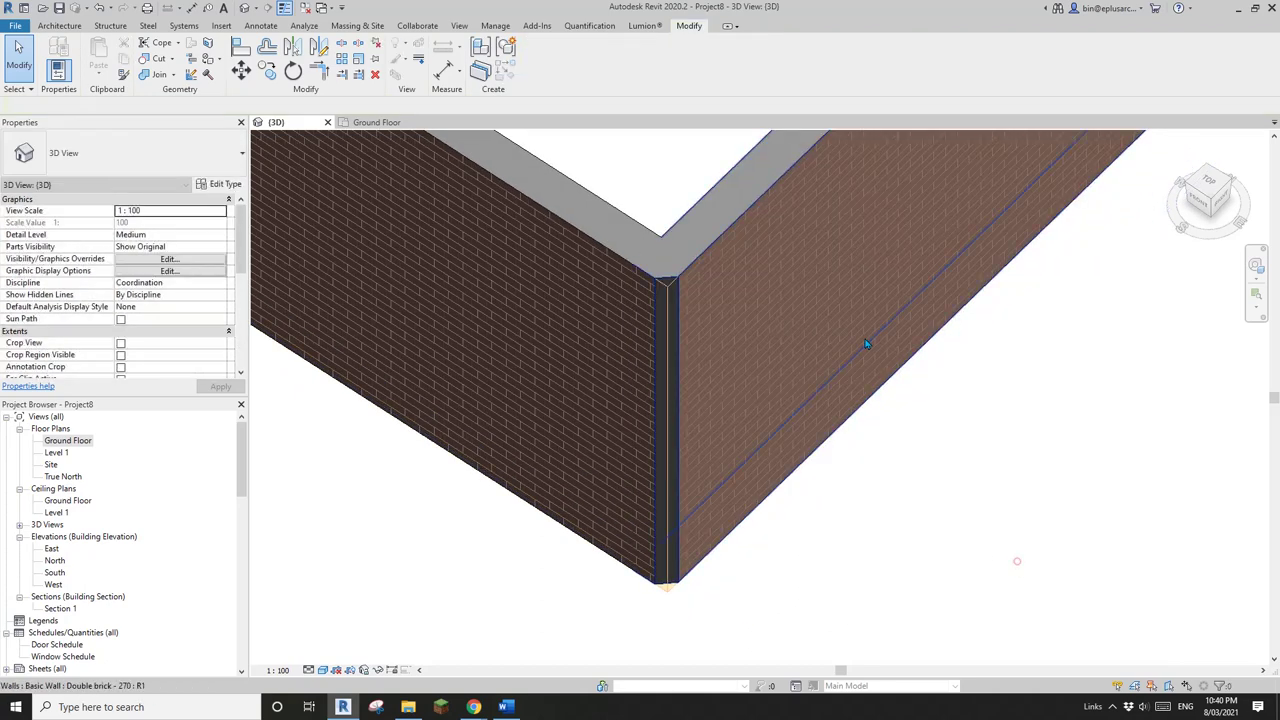
pyautogui.keyDown('shift'); pyautogui.moveTo(826, 323); pyautogui.dragTo(830, 382, button='middle'); pyautogui.keyUp('shift')
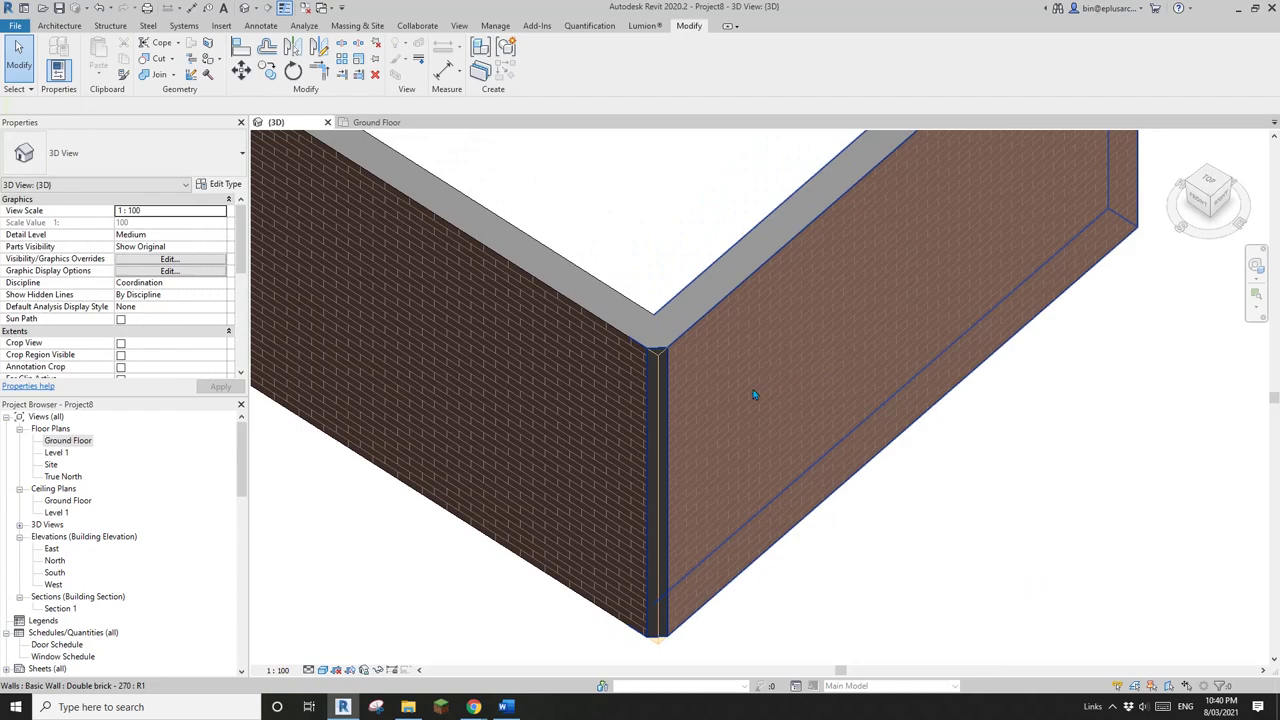
pyautogui.keyDown('shift'); pyautogui.moveTo(878, 328); pyautogui.dragTo(837, 371, button='middle'); pyautogui.keyUp('shift')
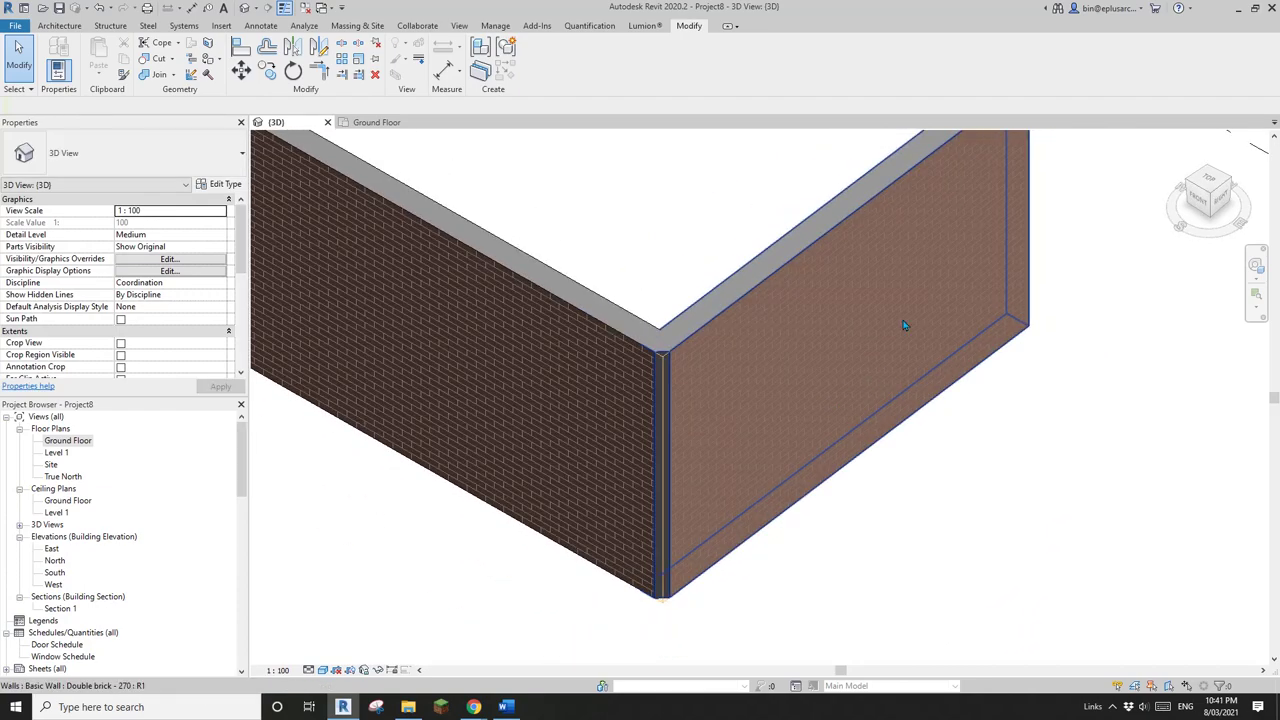
pyautogui.keyDown('shift'); pyautogui.moveTo(856, 328); pyautogui.dragTo(814, 383, button='middle'); pyautogui.keyUp('shift')
pyautogui.click(814, 383)
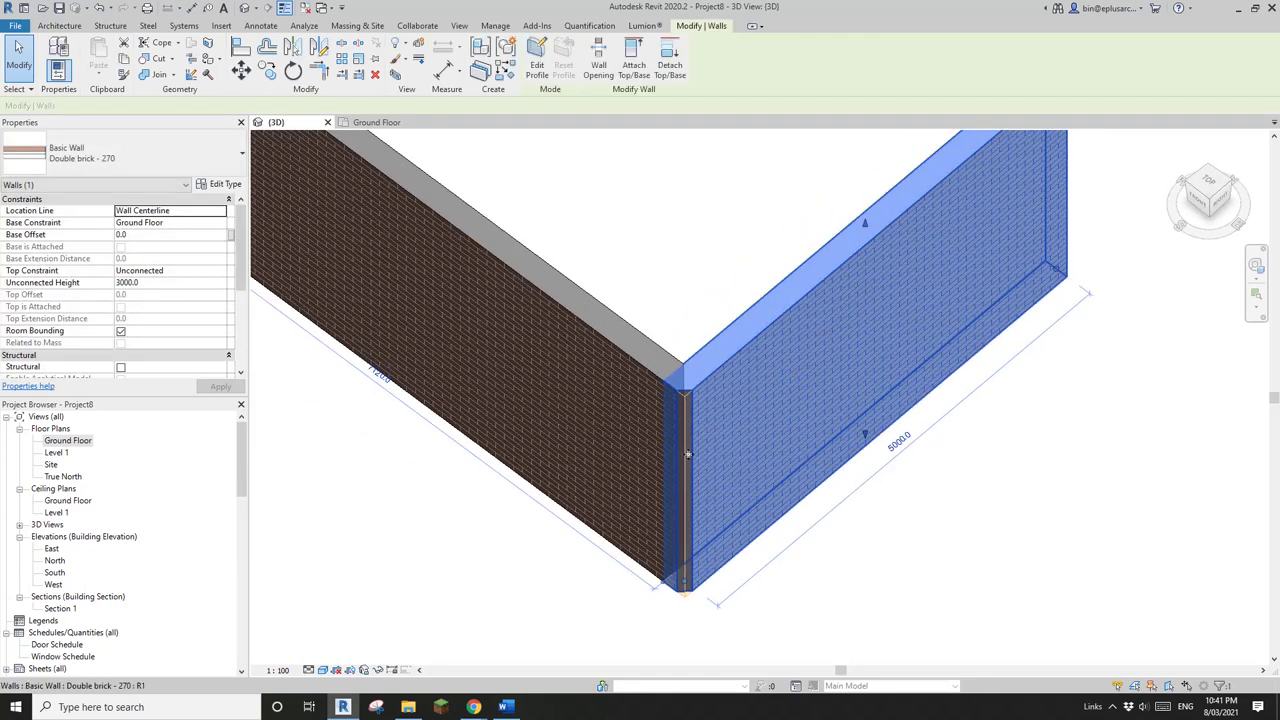
pyautogui.moveTo(743, 408); pyautogui.dragTo(755, 349, button='middle')
pyautogui.press('Escape')
pyautogui.scroll(-1, 755, 350)
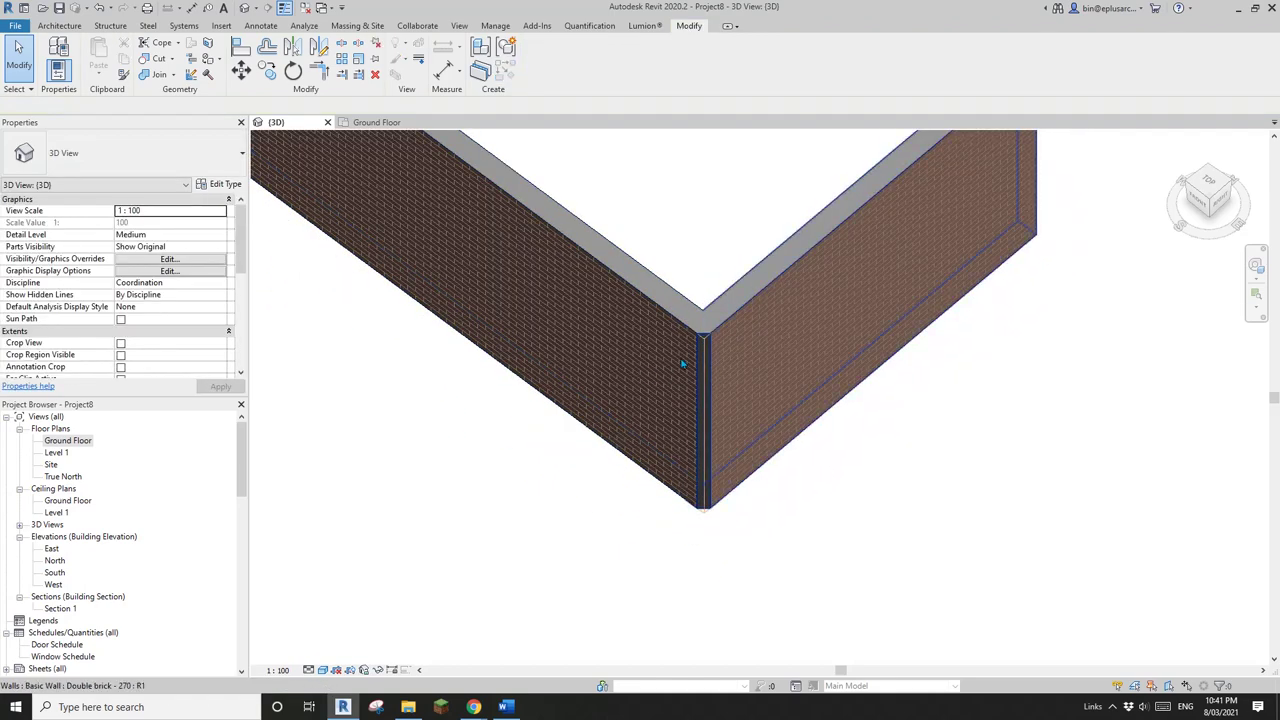
# - Try moving the darker brick wall to test whether the corner void follows it
pyautogui.keyDown('shift'); pyautogui.moveTo(680, 363); pyautogui.dragTo(640, 355, button='middle'); pyautogui.keyUp('shift')
pyautogui.scroll(2, 632, 350)
pyautogui.moveTo(594, 318); pyautogui.dragTo(561, 337)
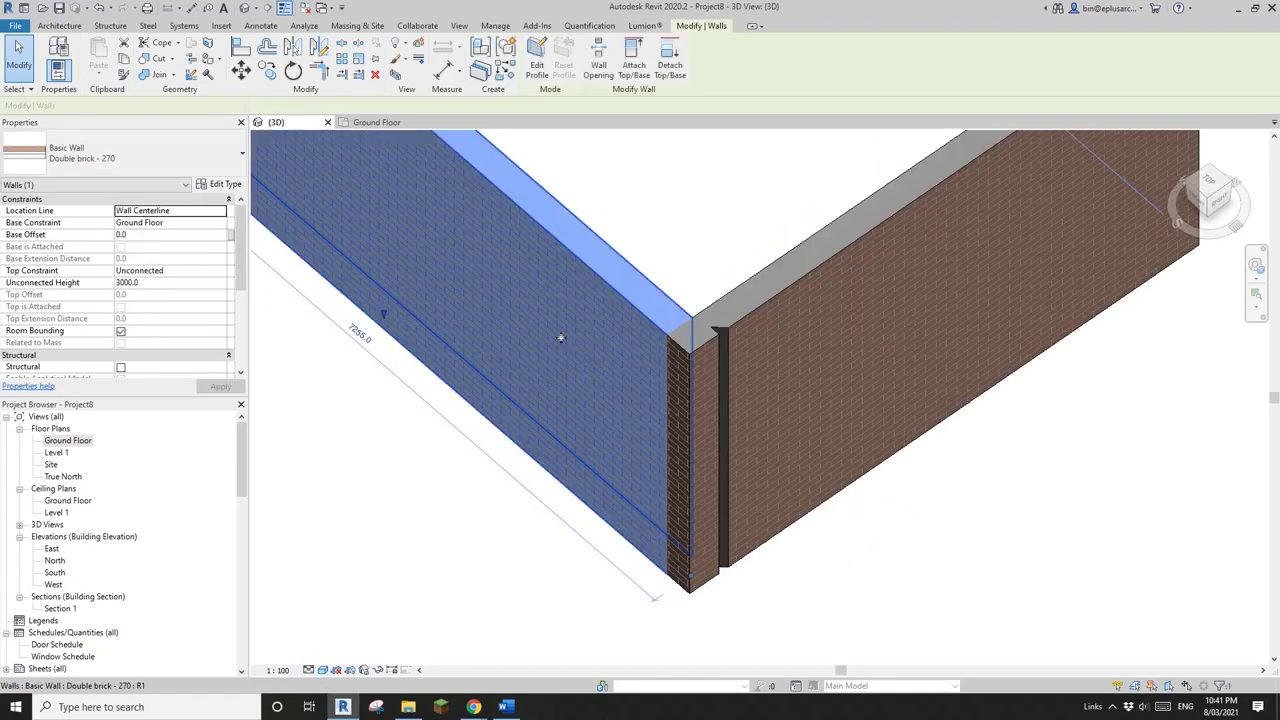
pyautogui.keyDown('shift'); pyautogui.moveTo(608, 340); pyautogui.dragTo(662, 350, button='middle'); pyautogui.keyUp('shift')
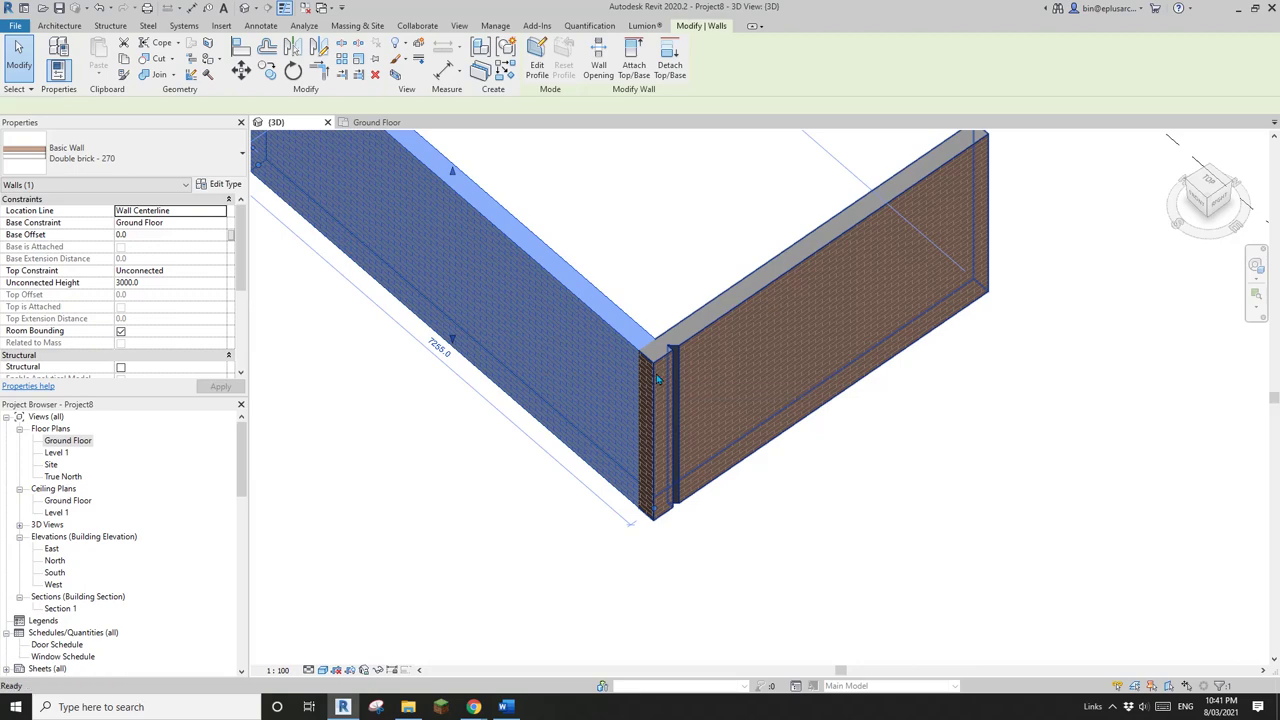
pyautogui.press('Escape')
# - Examine the chamfered wall corner and its in-place void model from several angles
pyautogui.scroll(4, 660, 380)
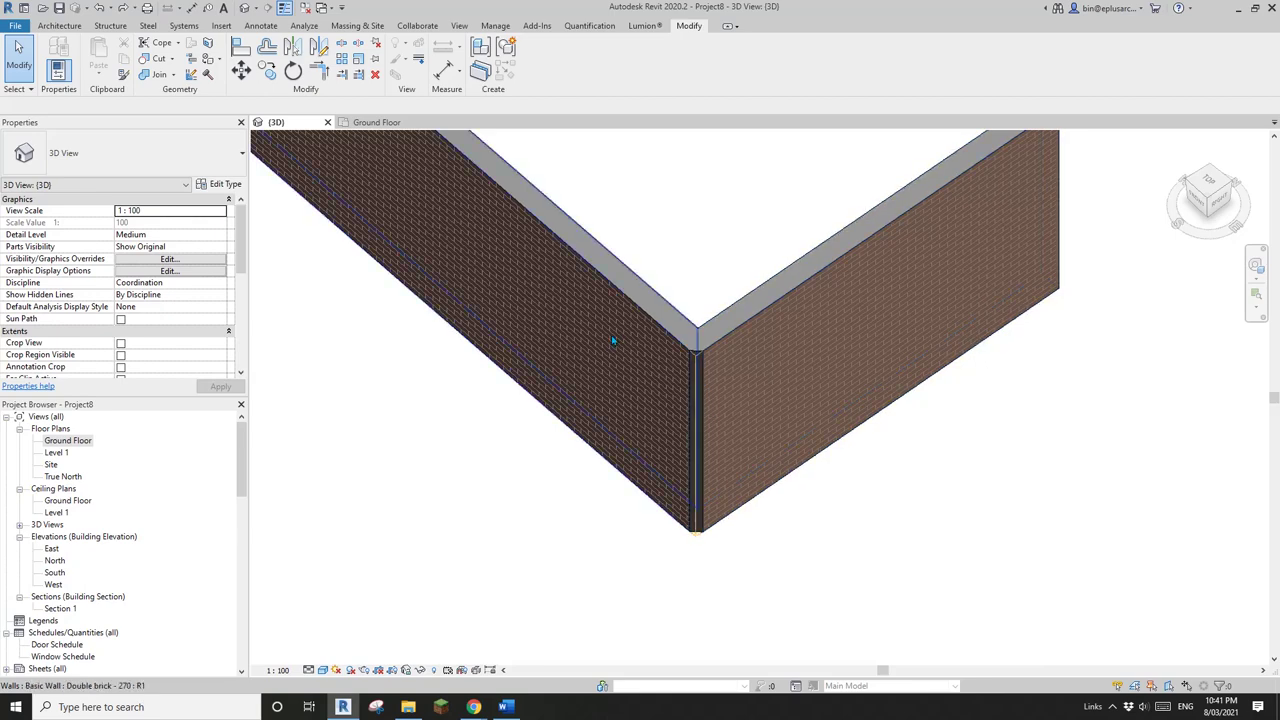
pyautogui.scroll(-3, 676, 325)
pyautogui.keyDown('shift'); pyautogui.moveTo(669, 357); pyautogui.dragTo(711, 374, button='middle'); pyautogui.keyUp('shift')
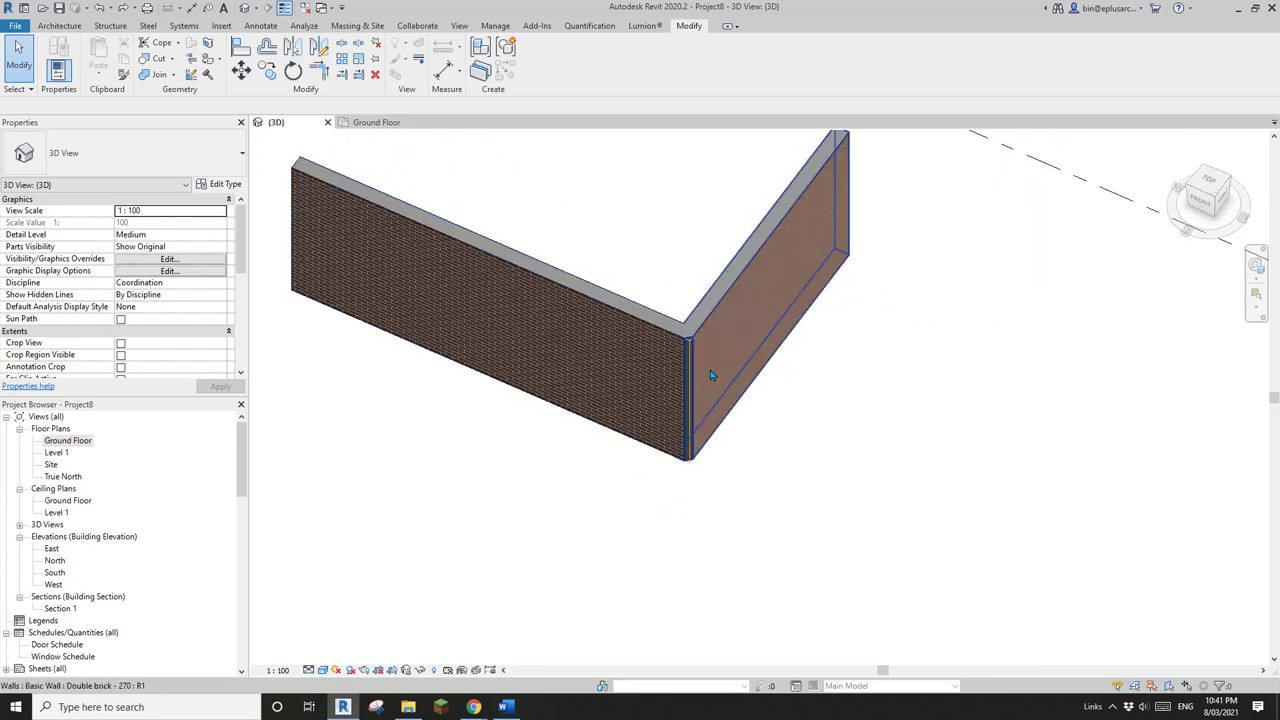
pyautogui.scroll(4, 707, 385)
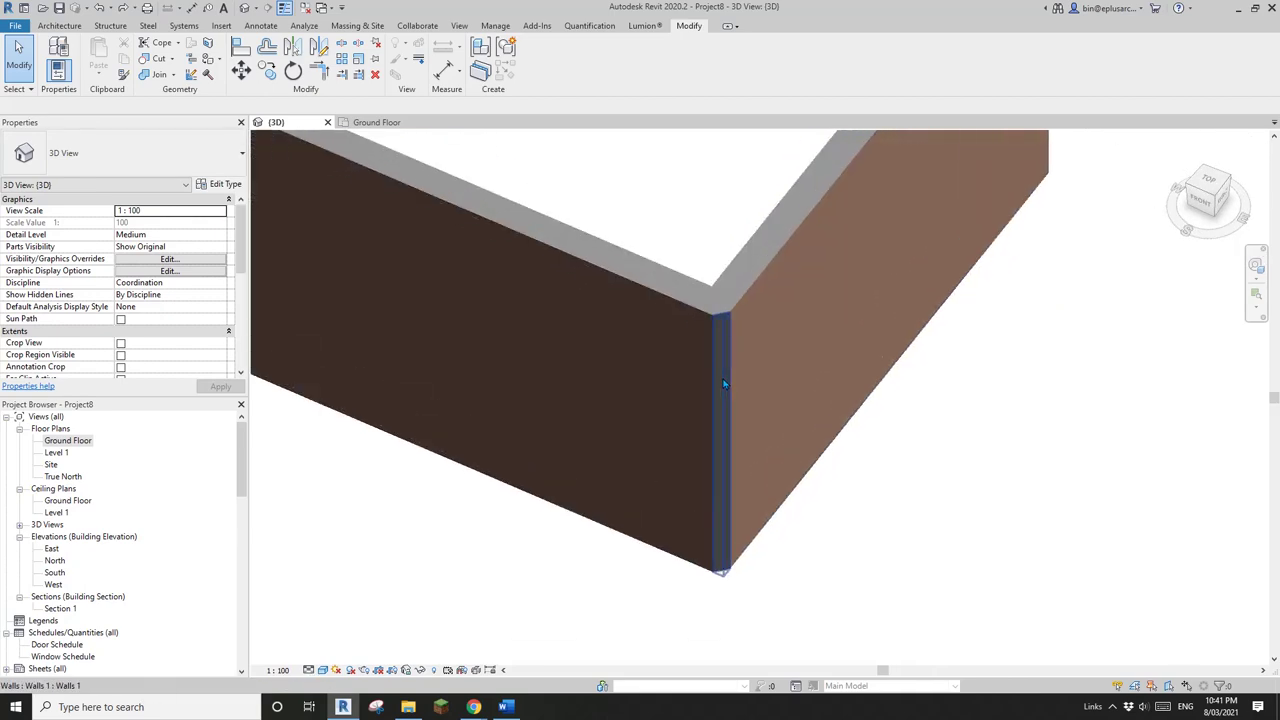
pyautogui.click(727, 337)
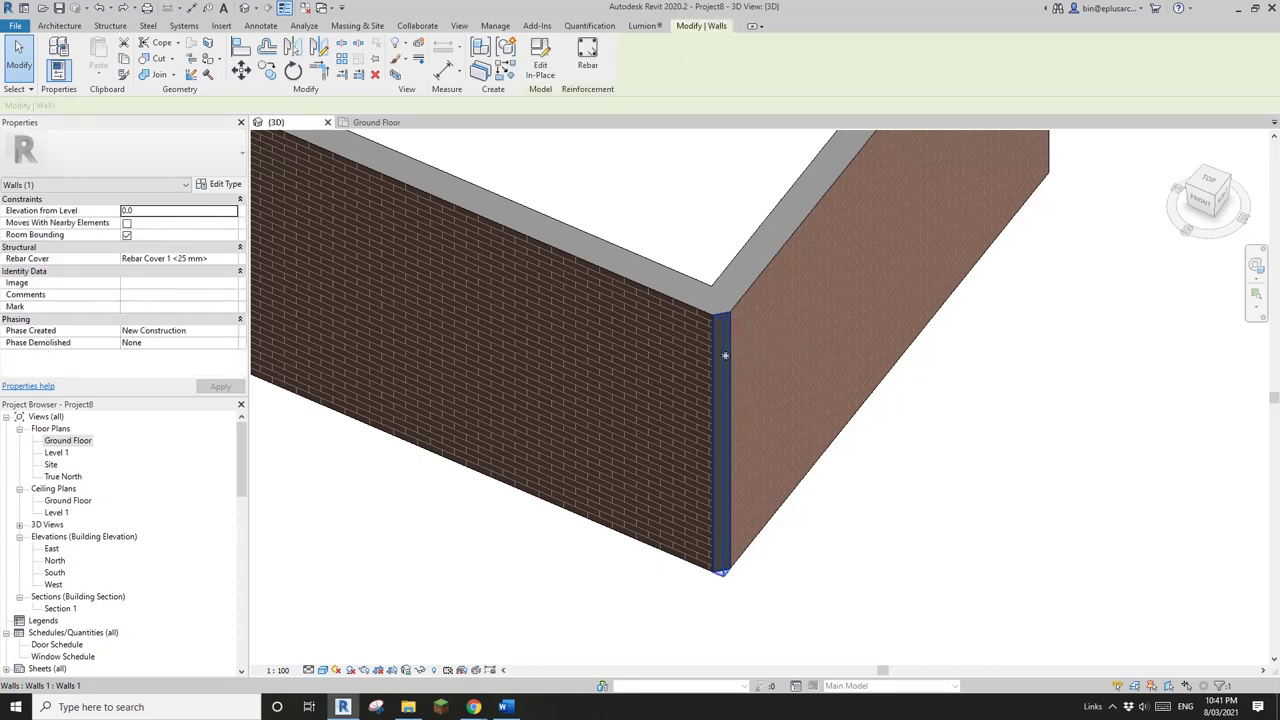
pyautogui.keyDown('shift'); pyautogui.moveTo(729, 366); pyautogui.dragTo(789, 438, button='middle'); pyautogui.keyUp('shift')
pyautogui.press('Escape')
pyautogui.scroll(2, 731, 398)
pyautogui.click(733, 370)
pyautogui.scroll(-1, 740, 400)
pyautogui.press('Escape')
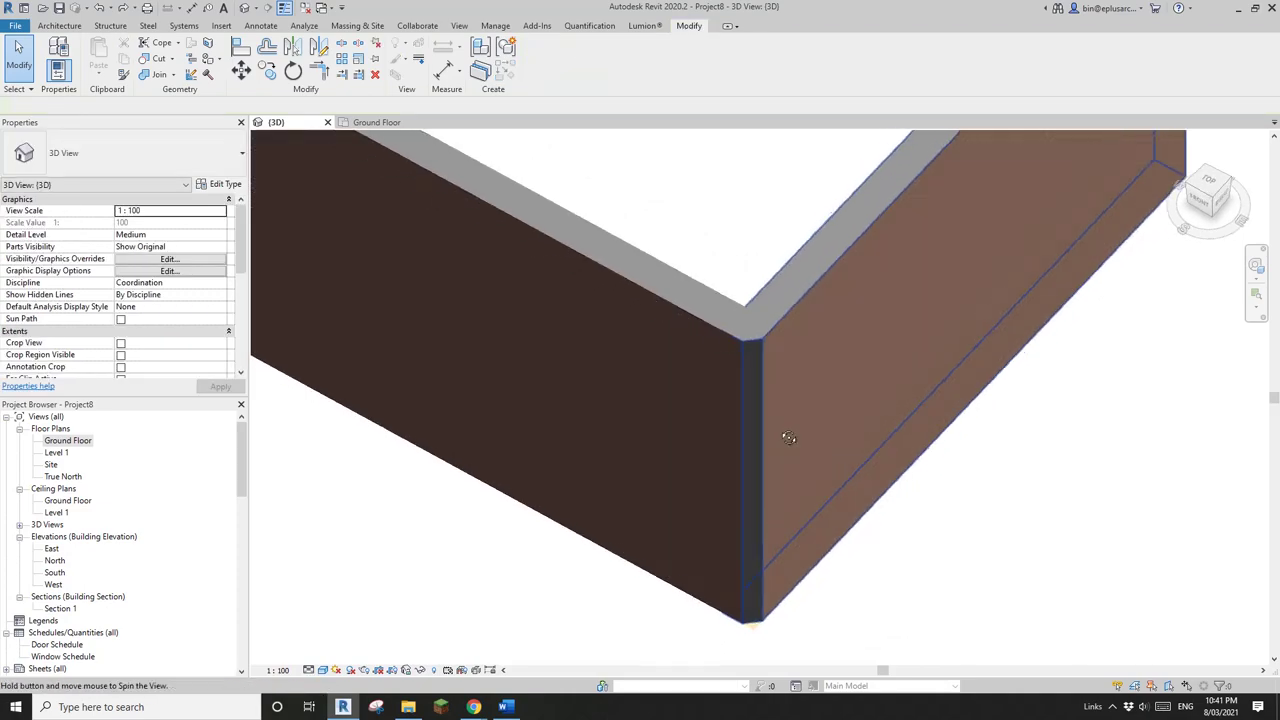
# - Open the corner's in-place model for editing and select its void sweep
pyautogui.click(757, 388)
pyautogui.moveTo(757, 388); pyautogui.dragTo(649, 359, button='middle')
pyautogui.click(539, 62)
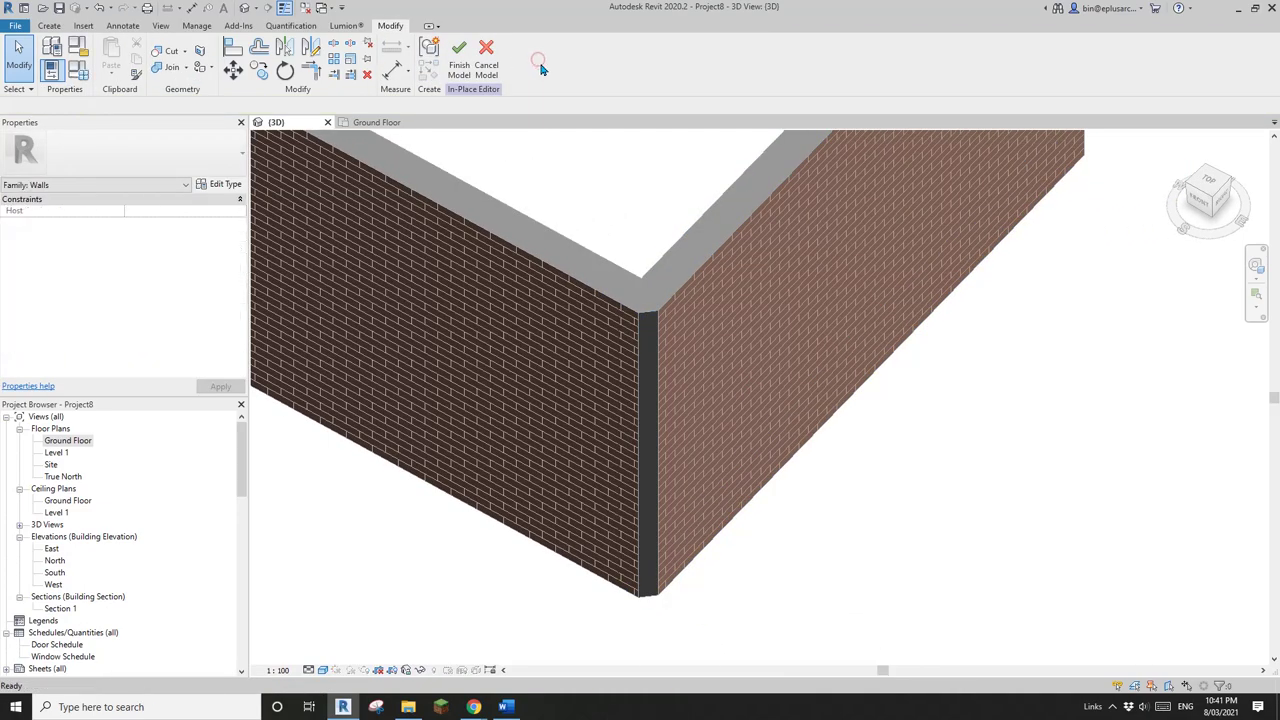
pyautogui.scroll(3, 668, 402)
pyautogui.click(639, 327)
pyautogui.moveTo(635, 307); pyautogui.dragTo(655, 269, button='middle')
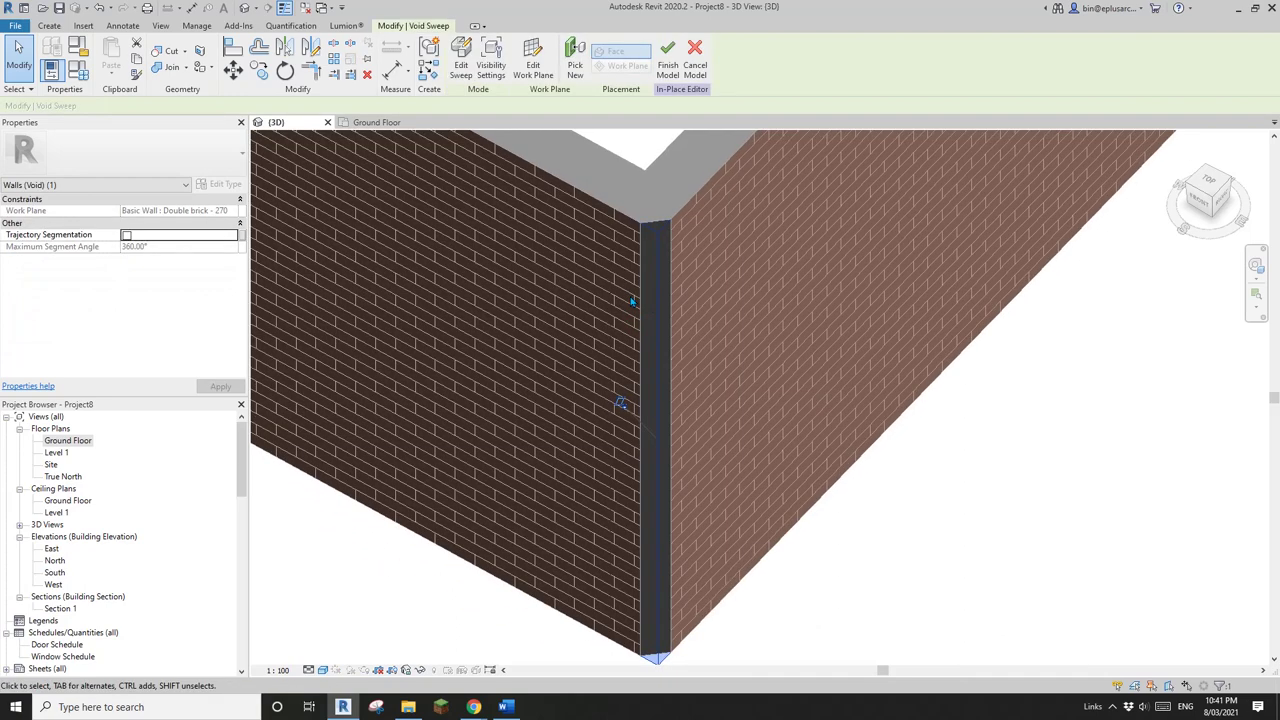
# - Inspect the existing void sweep's path sketch and return to the in-place model
pyautogui.scroll(-4, 636, 316)
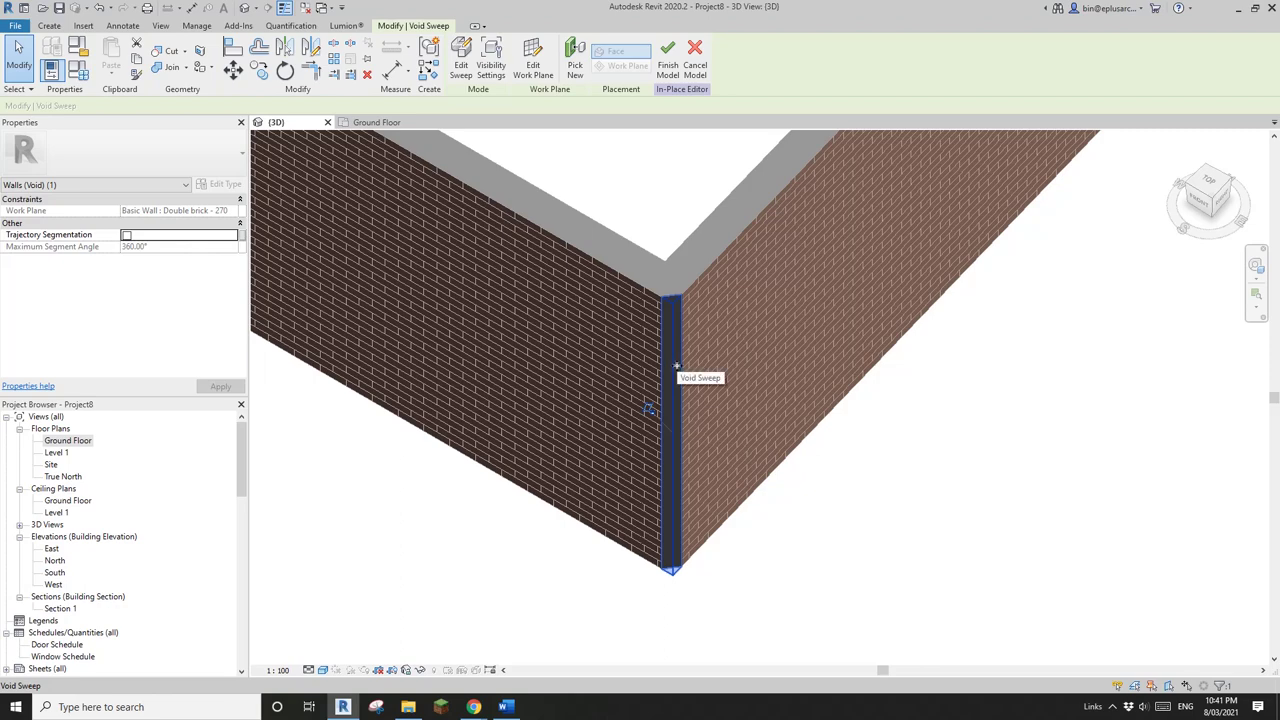
pyautogui.moveTo(678, 372); pyautogui.dragTo(710, 398, button='middle')
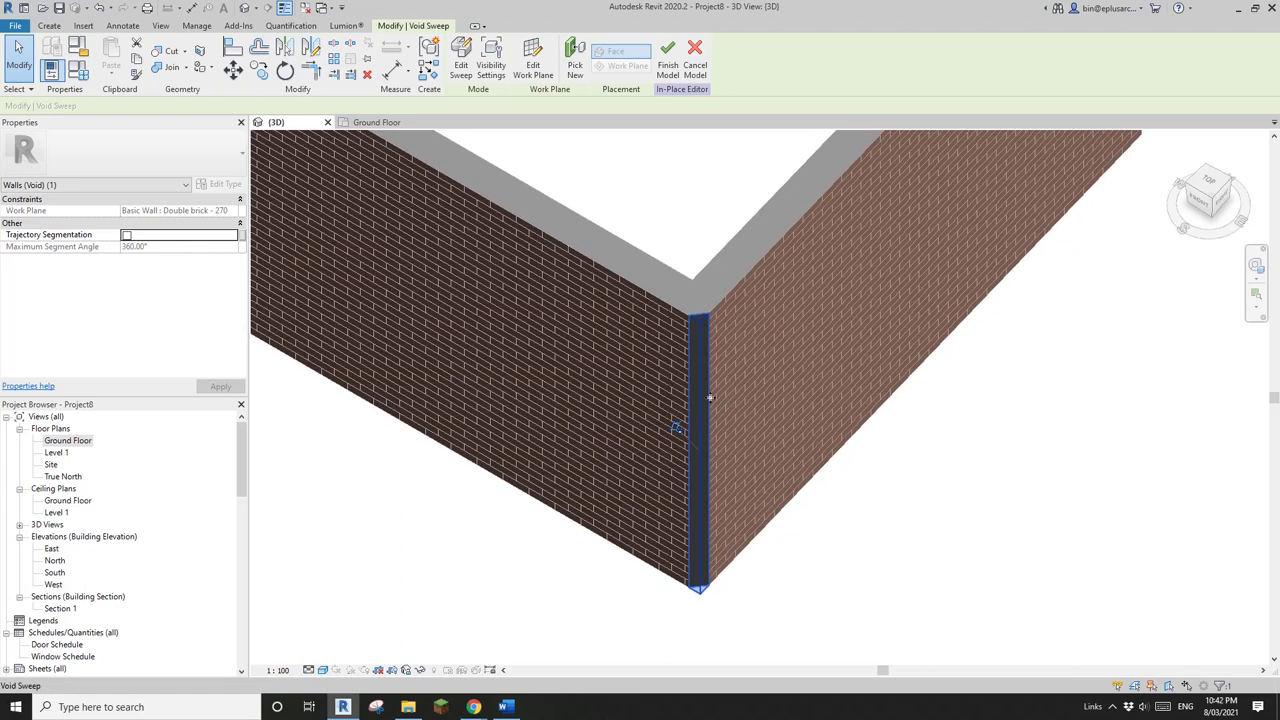
pyautogui.click(462, 66)
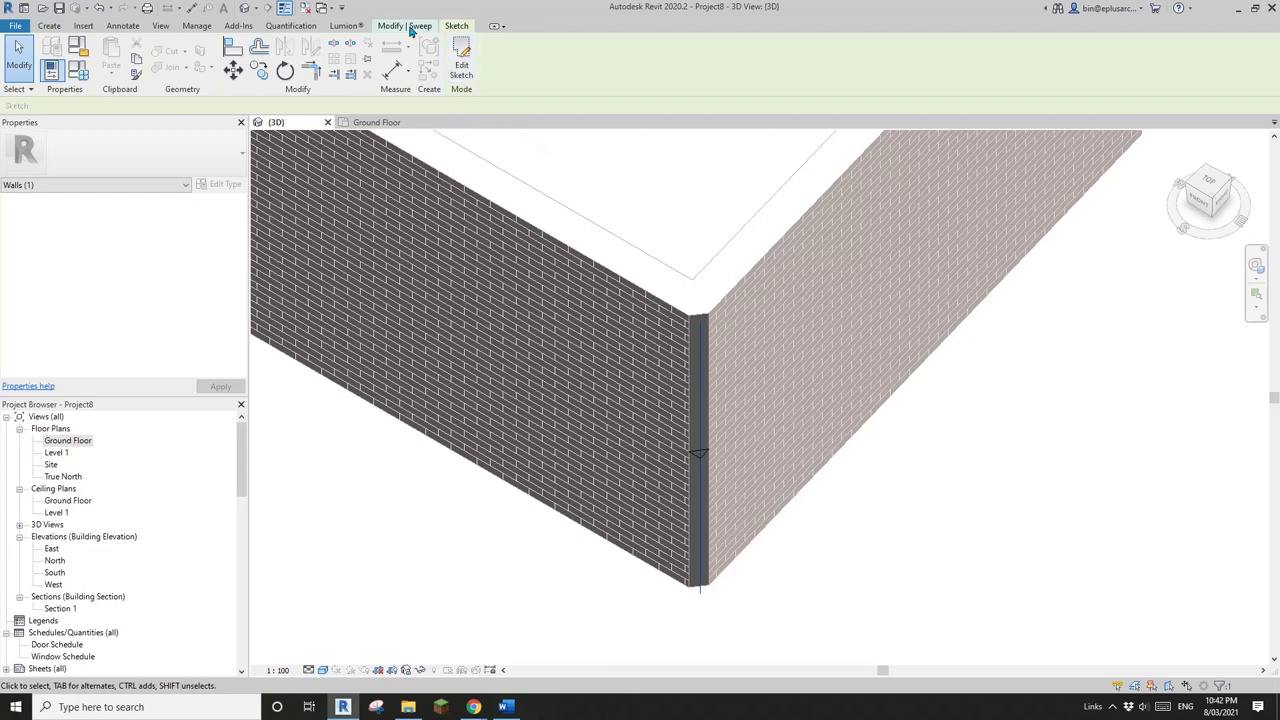
pyautogui.click(461, 62)
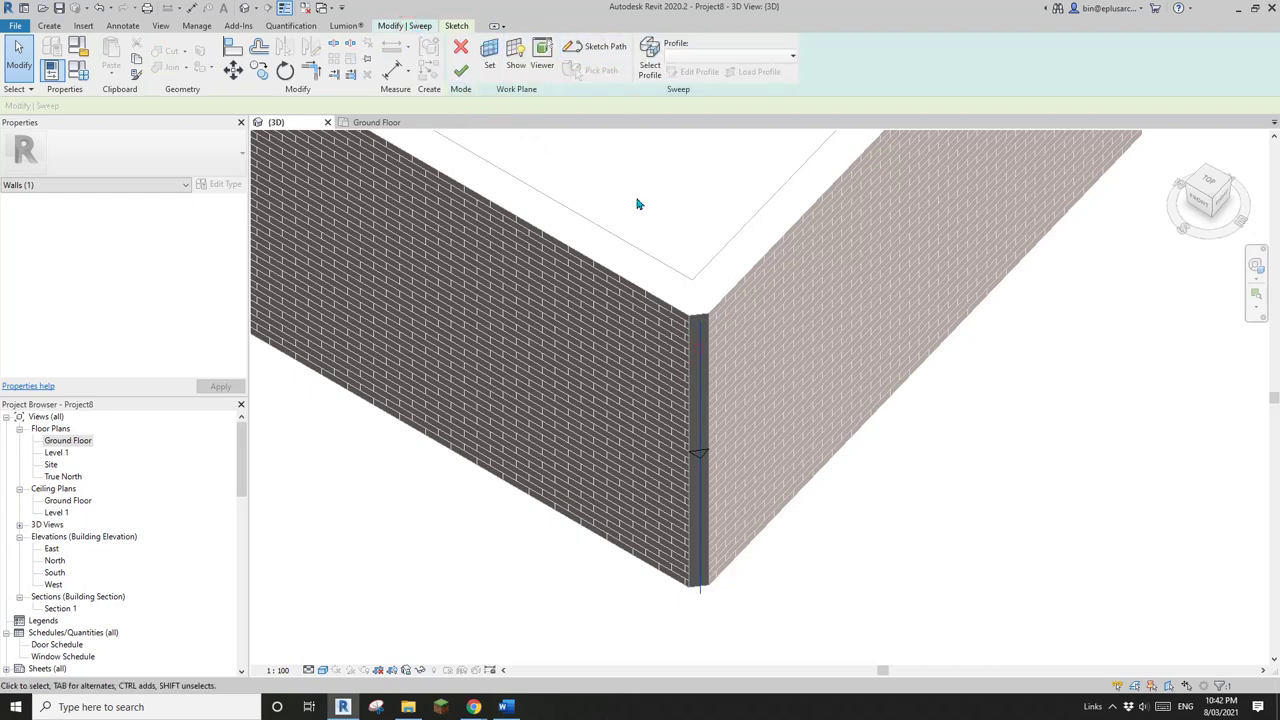
pyautogui.click(461, 70)
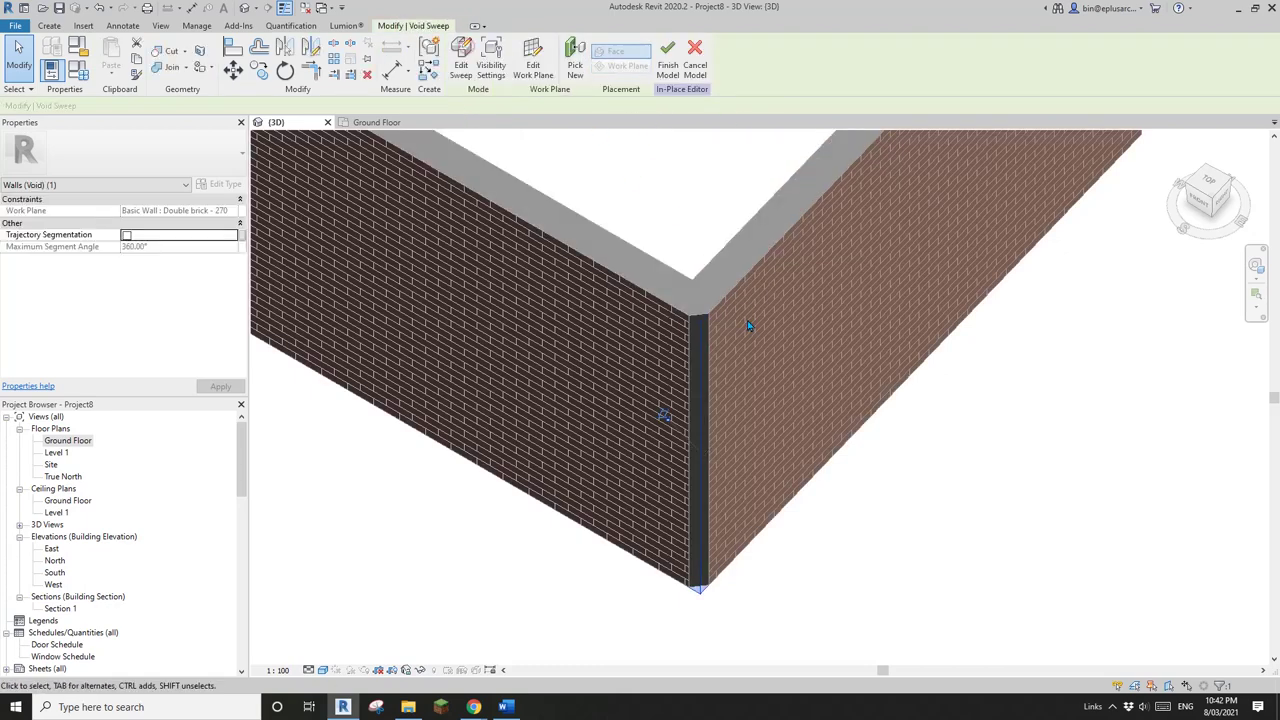
# - Delete the existing void sweep from the wall corner
pyautogui.scroll(1, 724, 371)
pyautogui.moveTo(724, 371); pyautogui.dragTo(724, 369, button='middle')
pyautogui.click(721, 365)
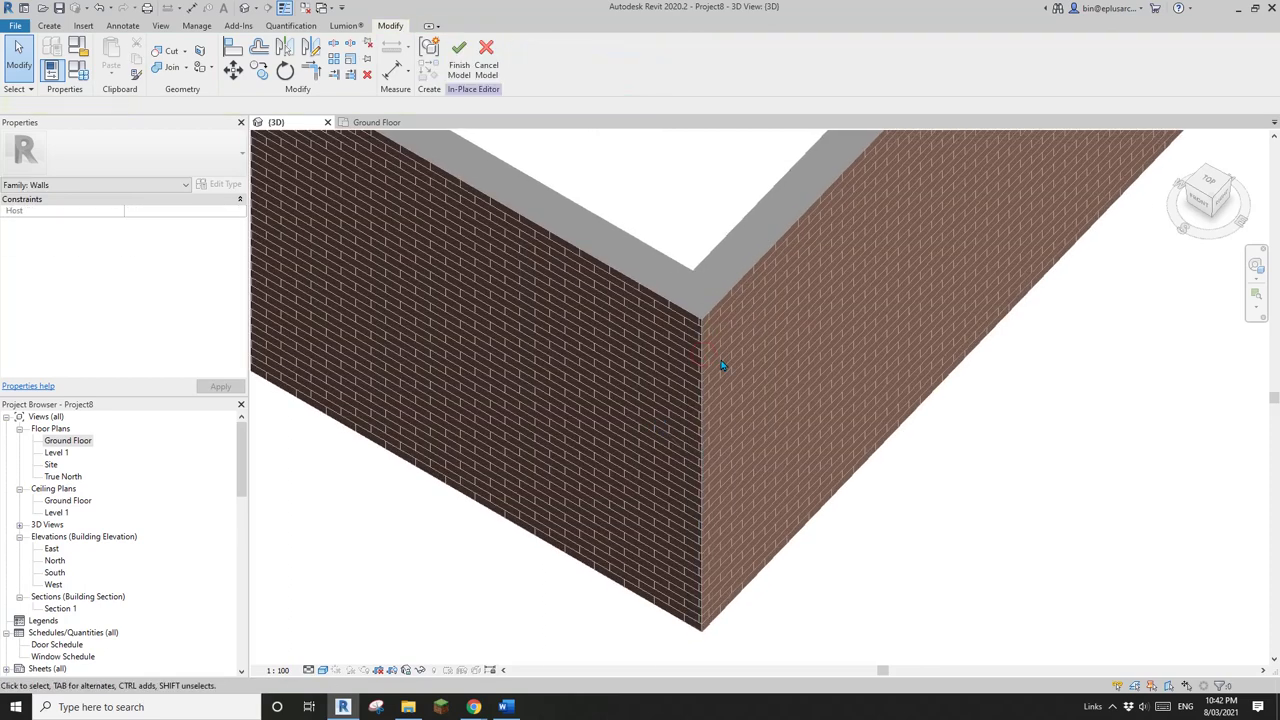
# - Start a new void sweep and pick the walls' vertical outer corner edge as its path
pyautogui.click(50, 26)
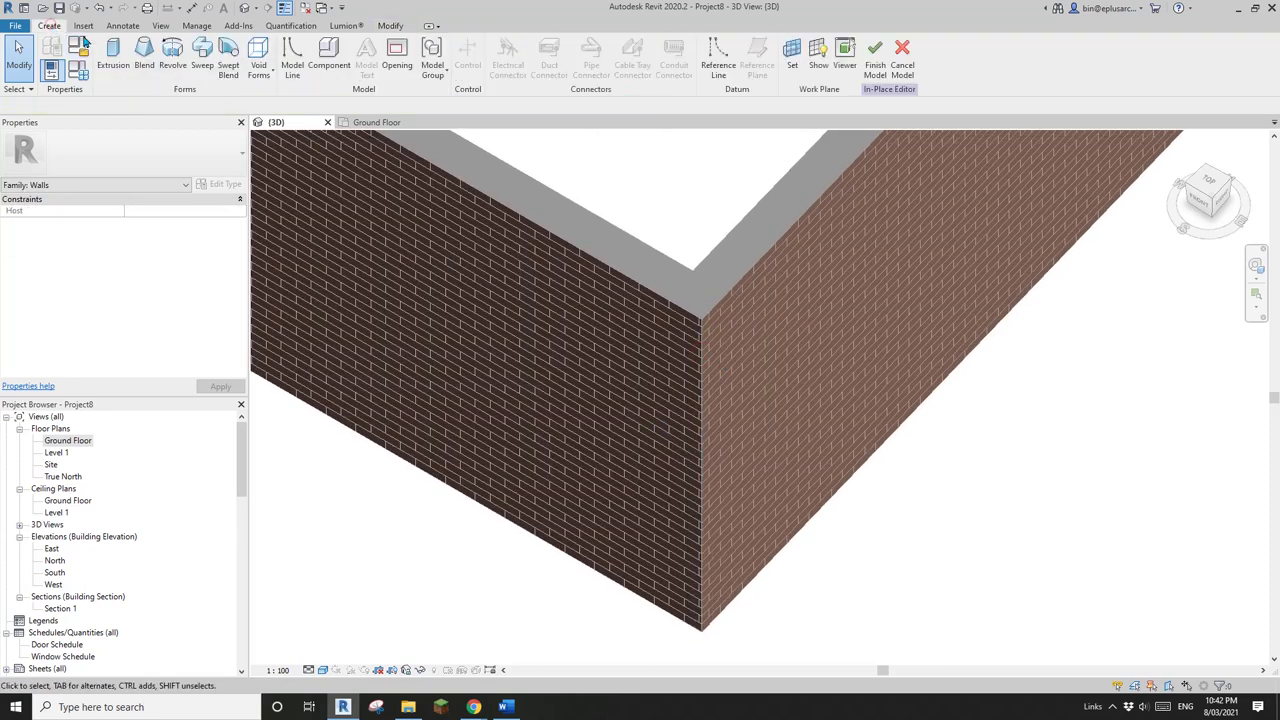
pyautogui.click(258, 68)
pyautogui.click(288, 178)
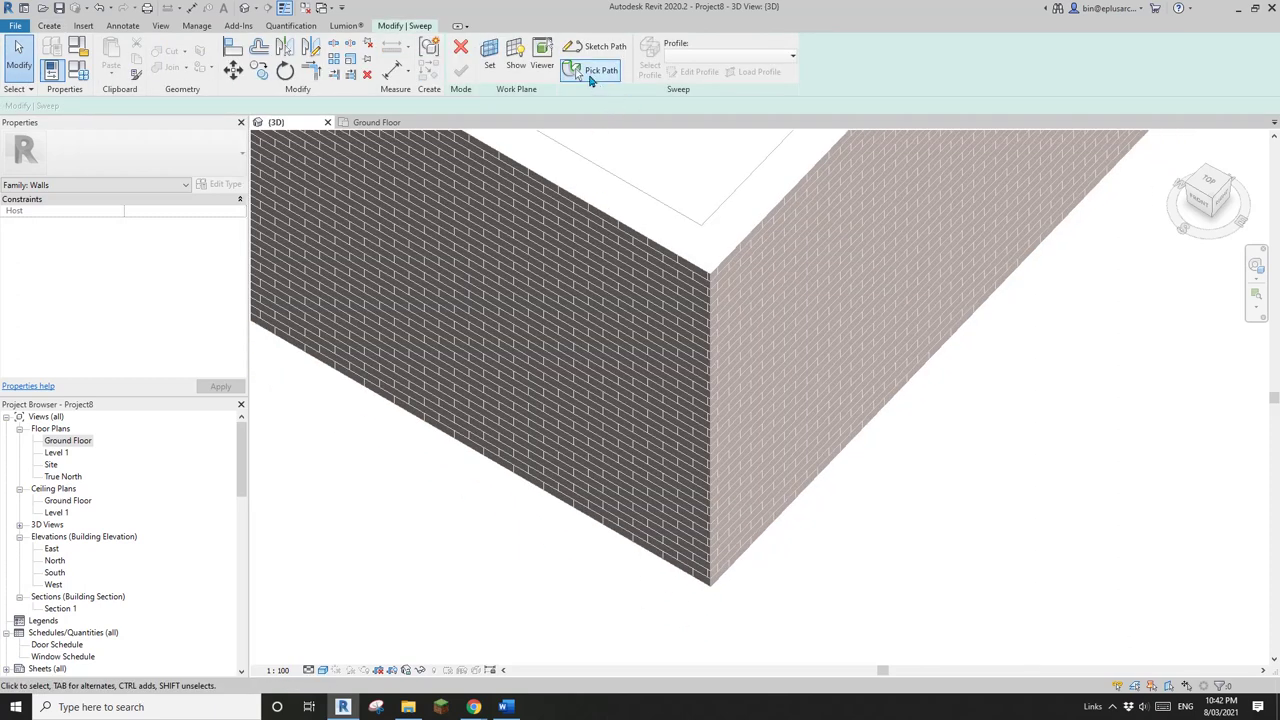
pyautogui.click(590, 77)
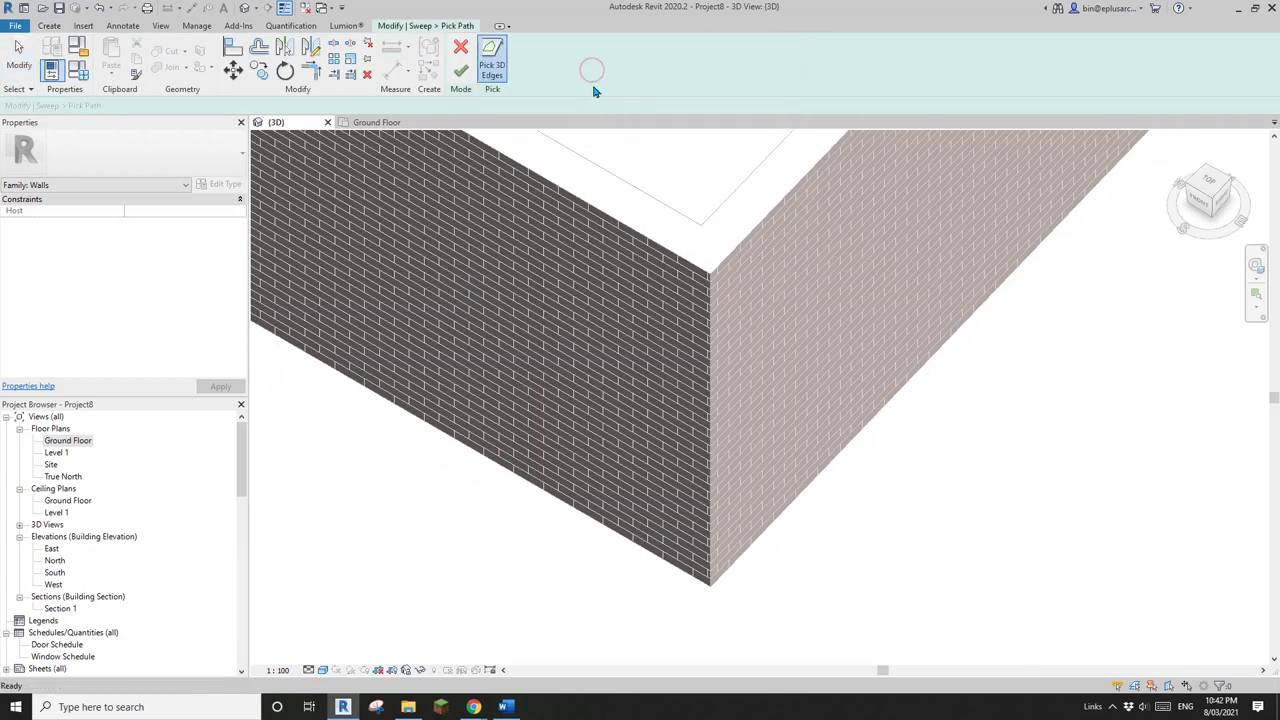
pyautogui.moveTo(673, 250); pyautogui.dragTo(688, 348, button='middle')
pyautogui.scroll(-1, 689, 266)
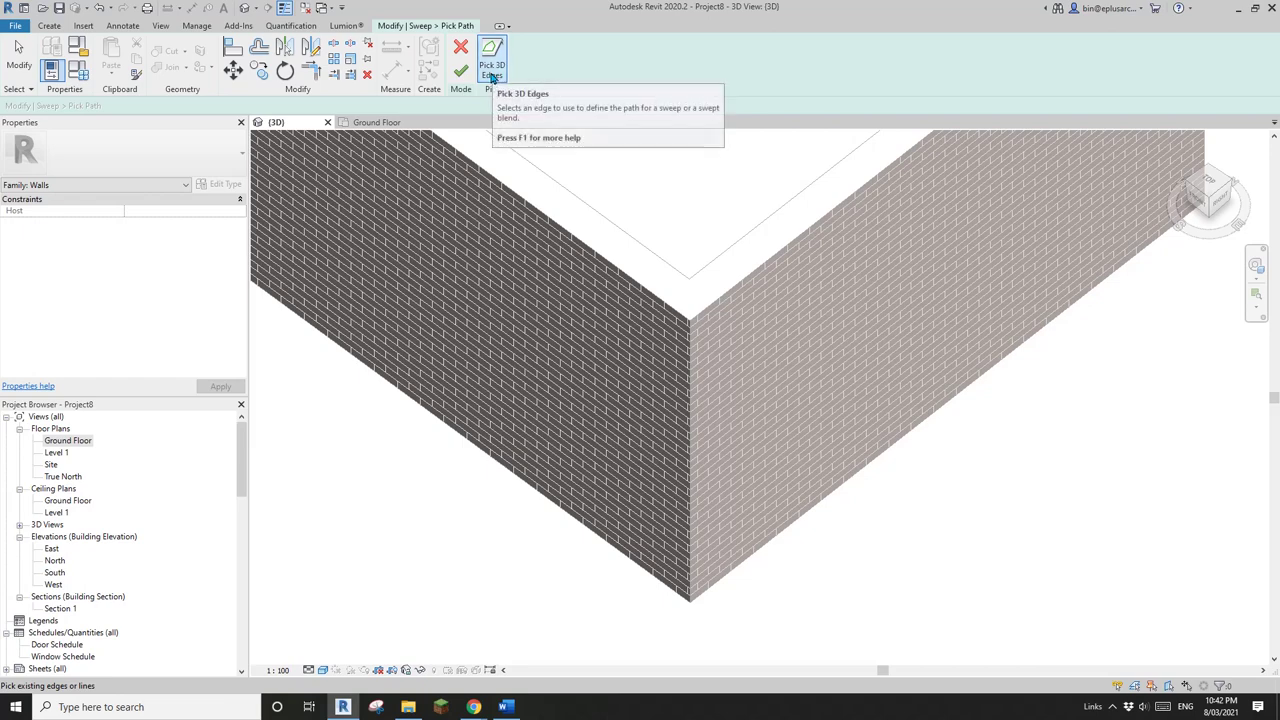
pyautogui.moveTo(714, 366); pyautogui.dragTo(704, 331, button='middle')
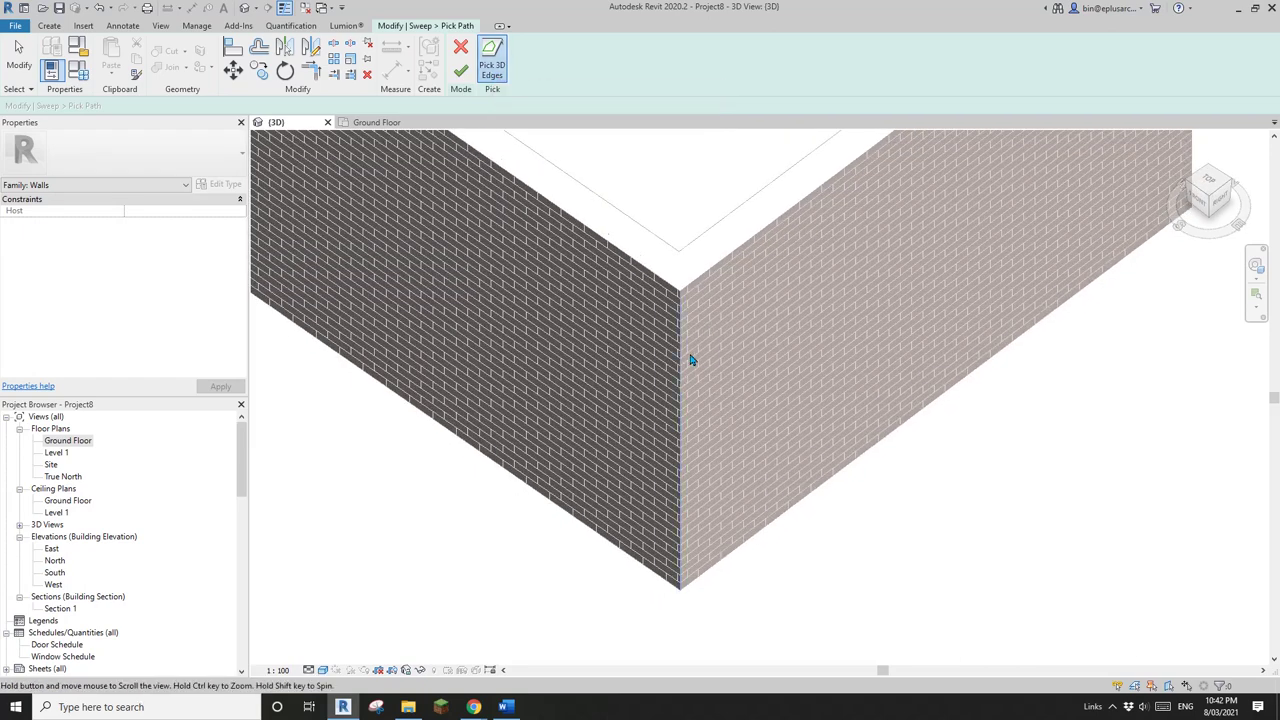
pyautogui.scroll(-2, 690, 362)
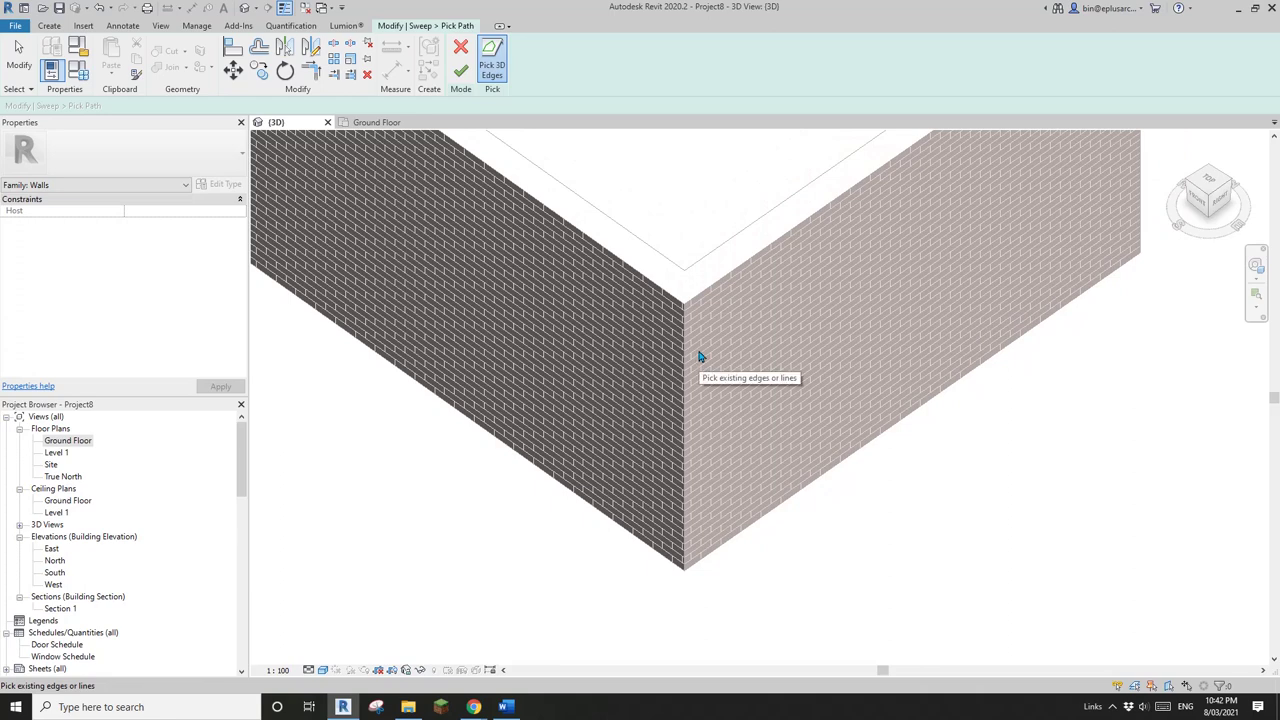
pyautogui.moveTo(698, 357); pyautogui.dragTo(698, 382, button='middle')
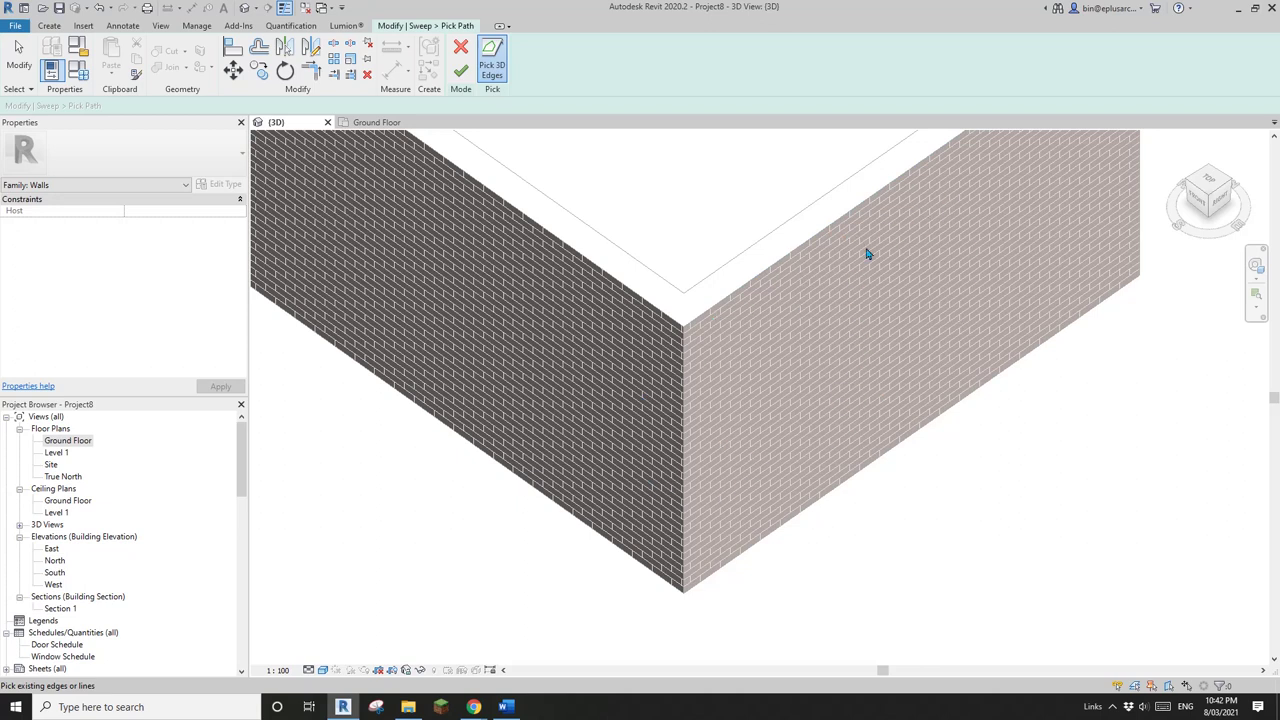
pyautogui.moveTo(632, 429); pyautogui.dragTo(689, 440, button='middle')
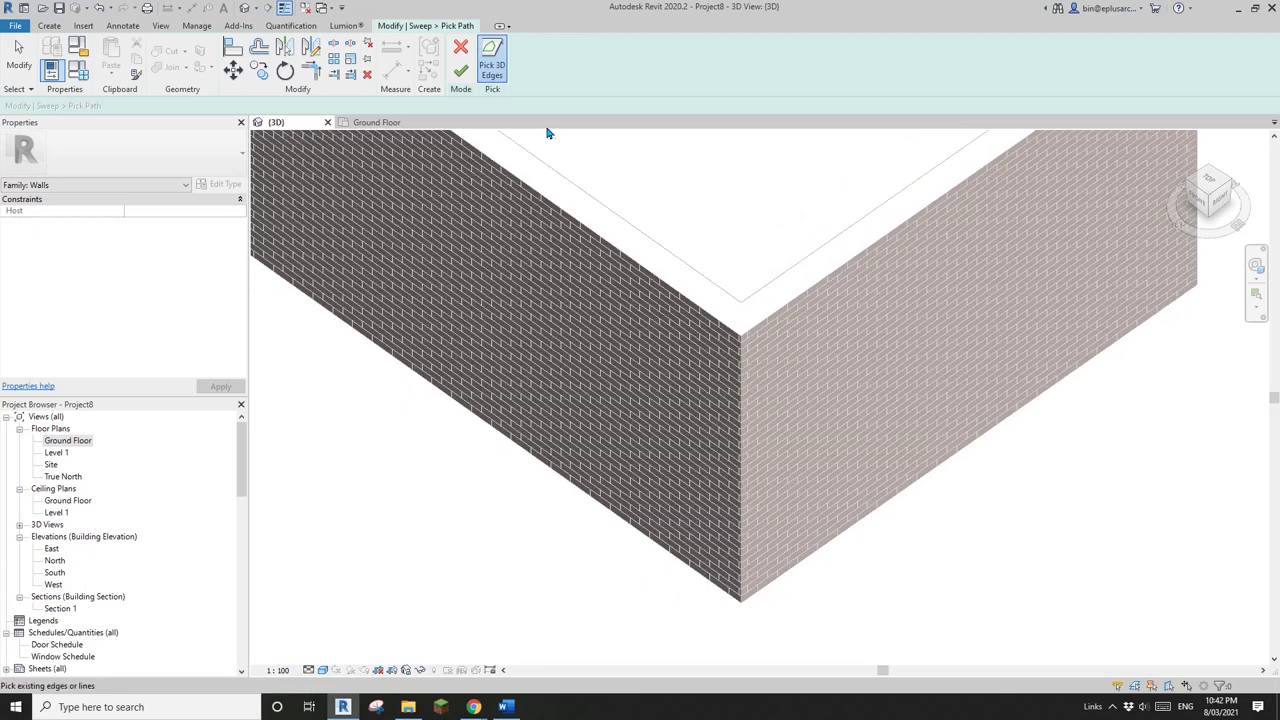
pyautogui.click(500, 79)
pyautogui.moveTo(765, 362); pyautogui.dragTo(731, 360, button='middle')
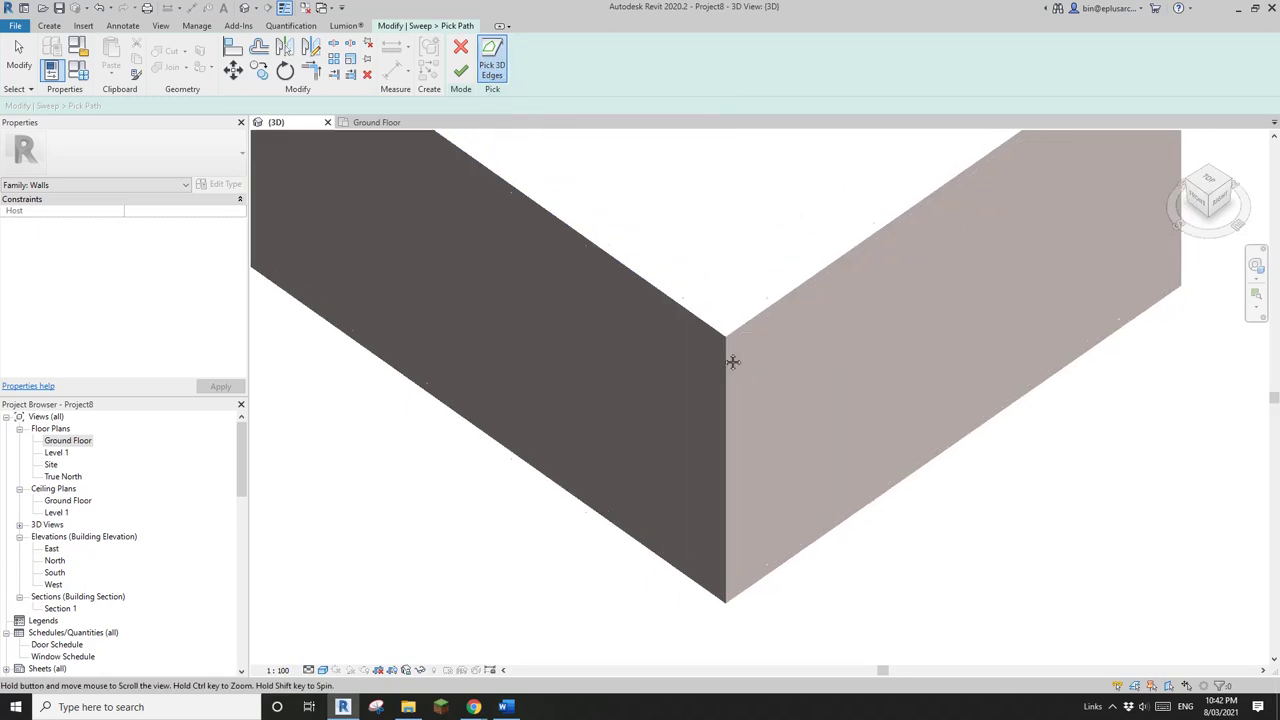
pyautogui.click(709, 429)
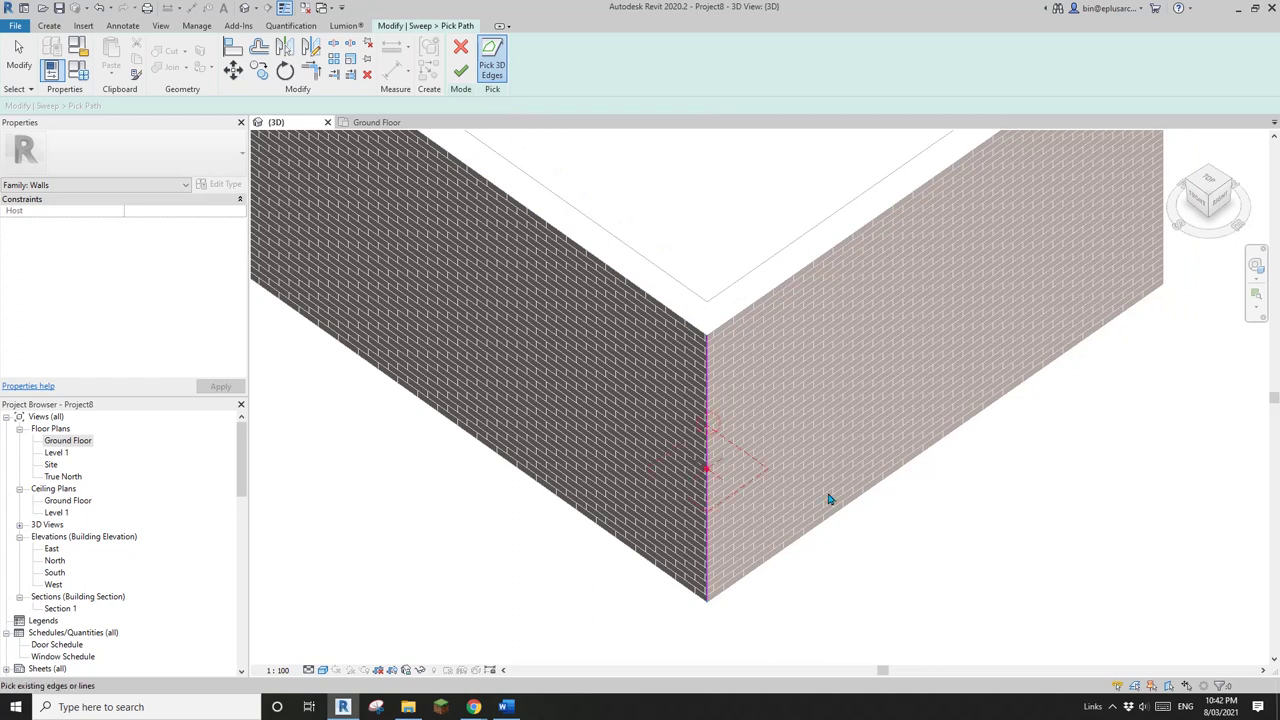
# - Add the lighter wall's upper edge and the darker wall's lower edge to the sweep path and trim the lines at the corner
pyautogui.click(775, 290)
pyautogui.click(618, 539)
pyautogui.press('t')
pyautogui.press('r')
pyautogui.click(681, 582)
pyautogui.click(707, 574)
pyautogui.scroll(-1, 724, 567)
pyautogui.keyDown('shift'); pyautogui.moveTo(750, 592); pyautogui.dragTo(727, 628, button='middle'); pyautogui.keyUp('shift')
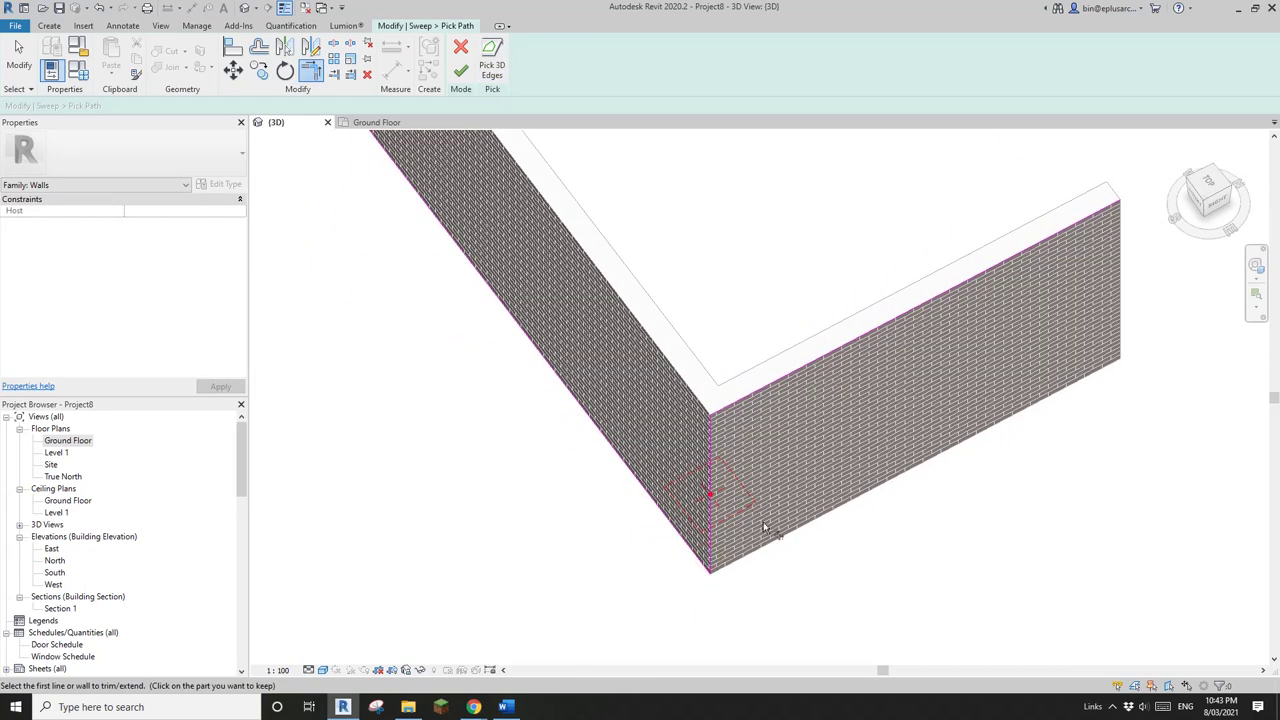
pyautogui.keyDown('shift'); pyautogui.moveTo(765, 527); pyautogui.dragTo(828, 385, button='middle'); pyautogui.keyUp('shift')
pyautogui.keyDown('shift'); pyautogui.moveTo(705, 515); pyautogui.dragTo(798, 399, button='middle'); pyautogui.keyUp('shift')
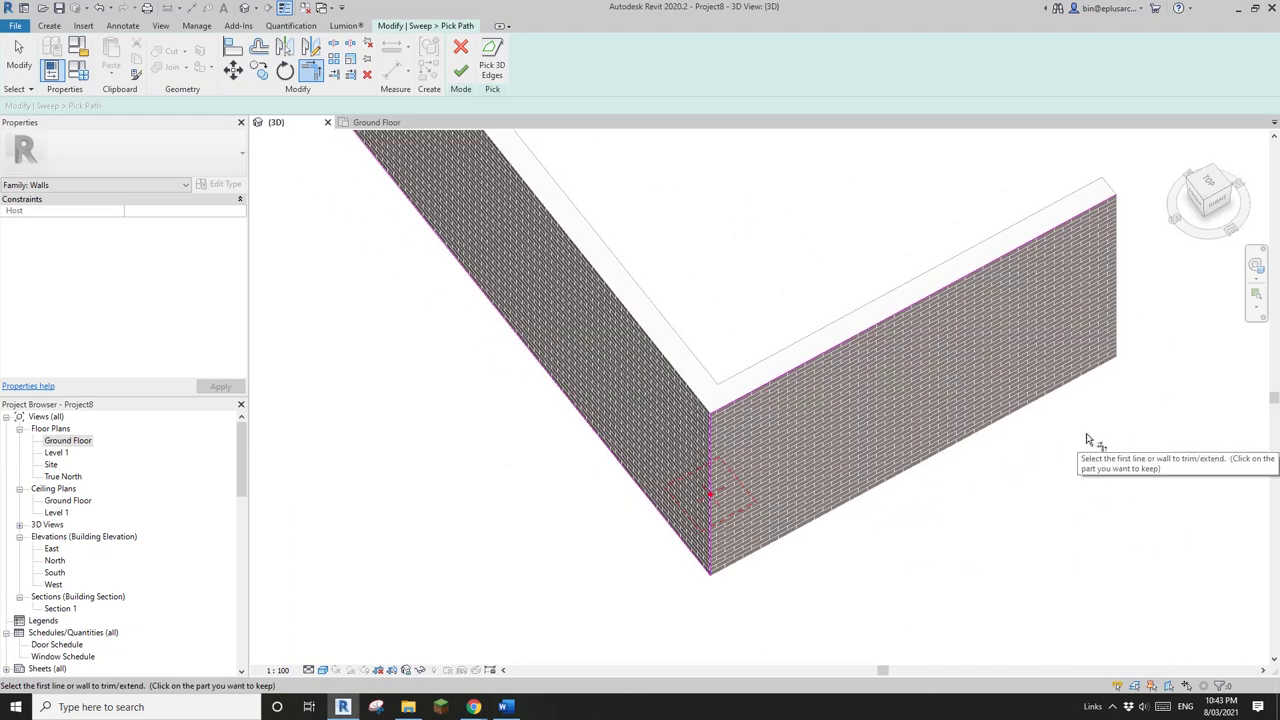
pyautogui.moveTo(920, 440)
pyautogui.keyDown('shift'); pyautogui.mouseDown(button='middle')
pyautogui.moveTo(860, 366)
pyautogui.moveTo(790, 403)
pyautogui.moveTo(723, 406)
pyautogui.moveTo(731, 374)
pyautogui.moveTo(748, 377)
pyautogui.mouseUp(button='middle'); pyautogui.keyUp('shift')
pyautogui.press('Escape')
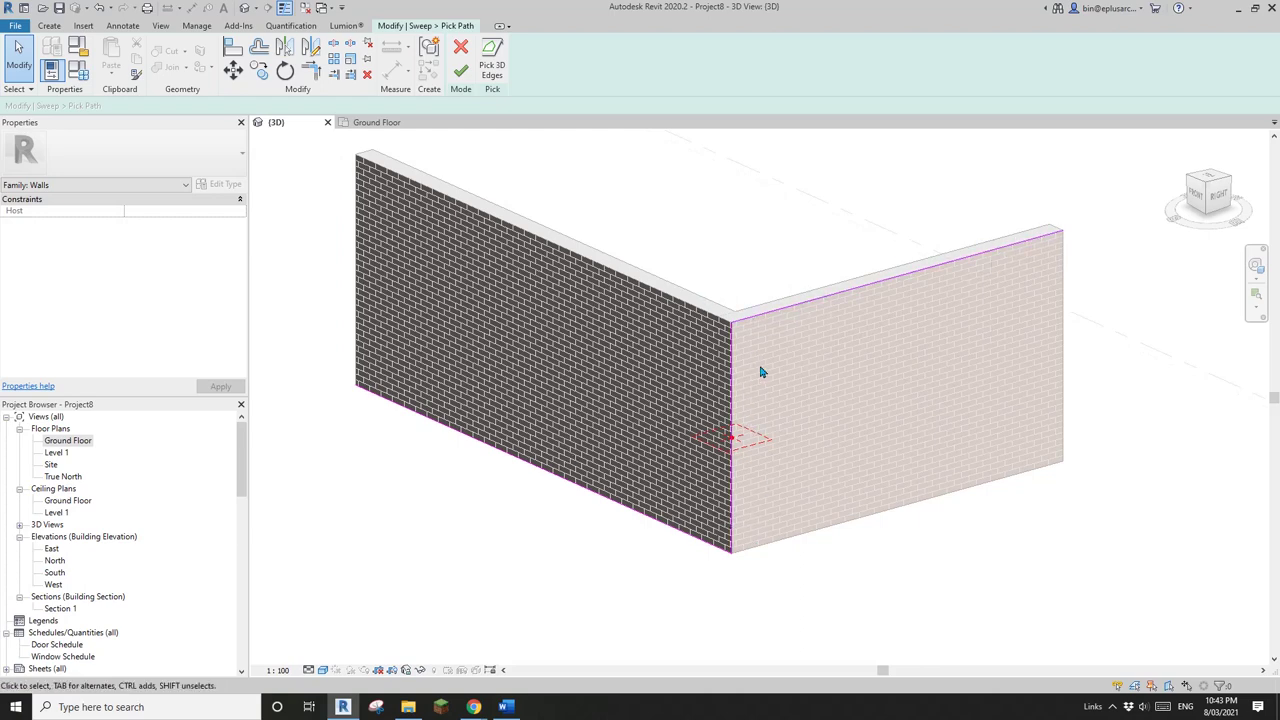
# - Delete the path lines on the lighter wall's upper edge and the darker wall's lower edge, keeping only the vertical corner edge
pyautogui.keyDown('shift'); pyautogui.moveTo(760, 388); pyautogui.dragTo(769, 414, button='middle'); pyautogui.keyUp('shift')
pyautogui.moveTo(846, 326); pyautogui.dragTo(815, 277)
pyautogui.press('Delete')
pyautogui.scroll(1, 790, 320)
pyautogui.moveTo(637, 448); pyautogui.dragTo(607, 521)
pyautogui.press('Escape')
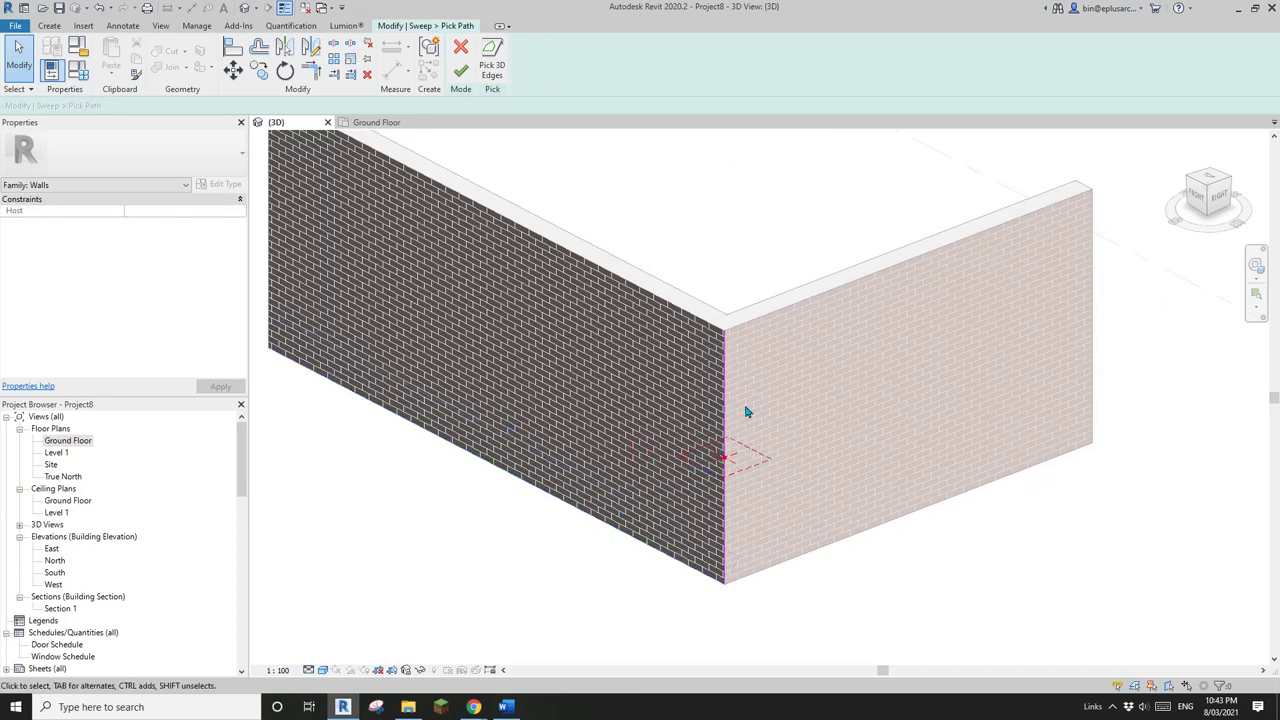
# - Check the path line on the vertical corner edge and finish the sweep path
pyautogui.scroll(3, 729, 380)
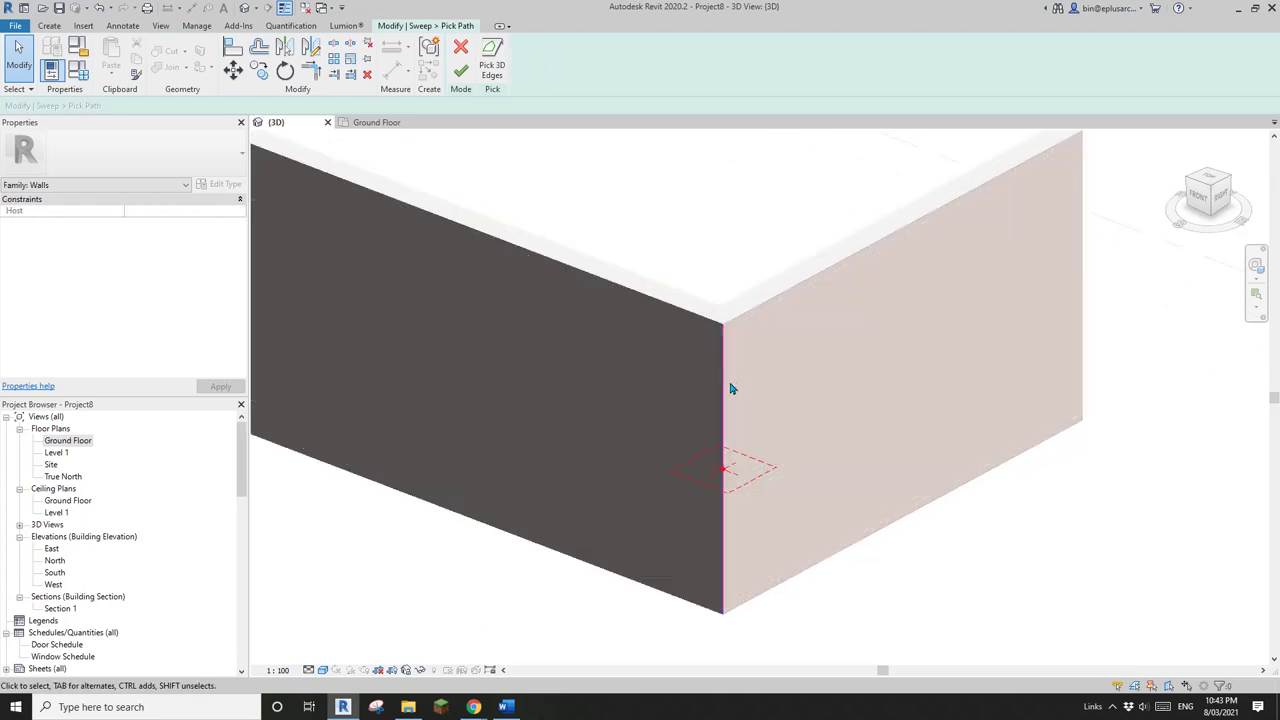
pyautogui.moveTo(727, 386); pyautogui.dragTo(732, 386, button='middle')
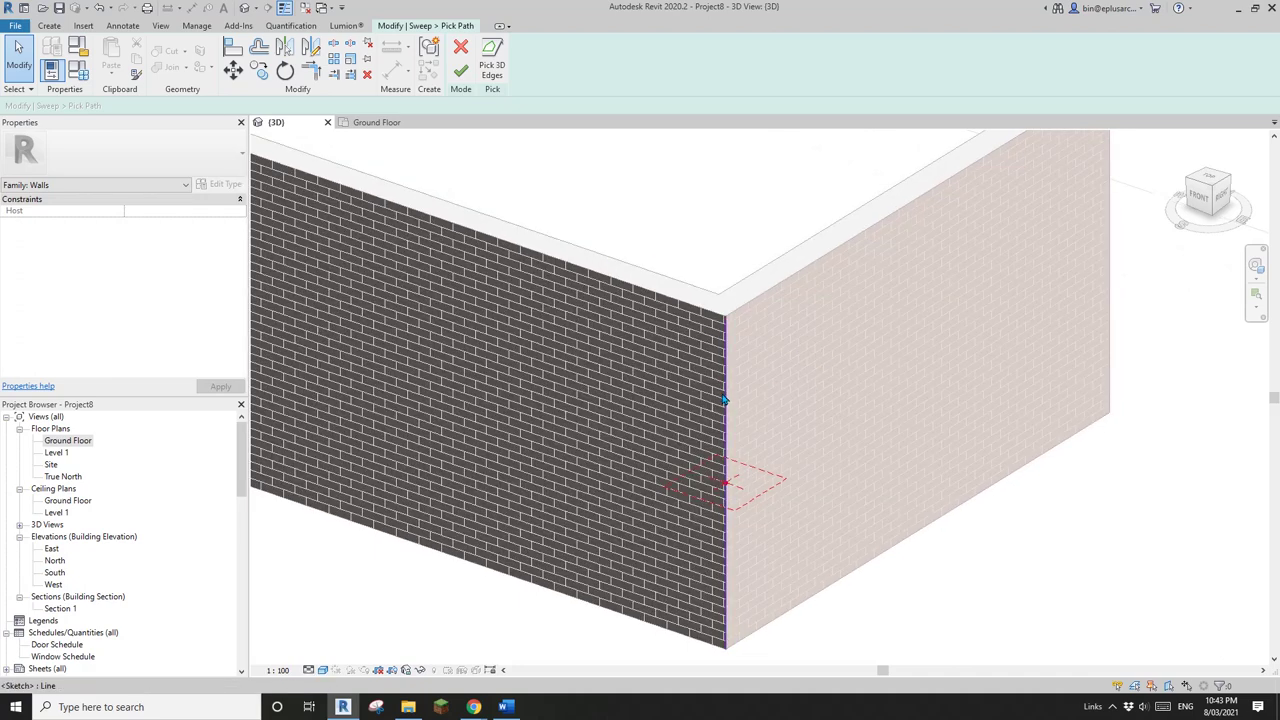
pyautogui.scroll(2, 760, 407)
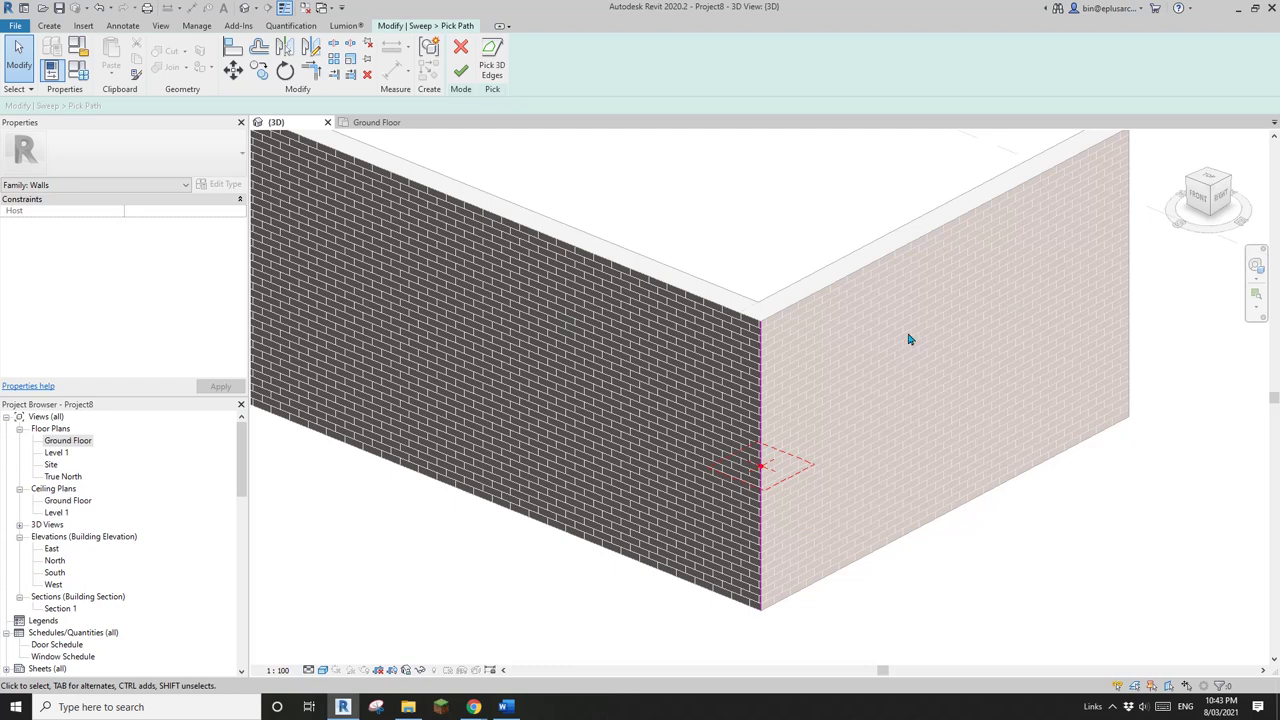
pyautogui.moveTo(940, 354); pyautogui.dragTo(923, 357, button='middle')
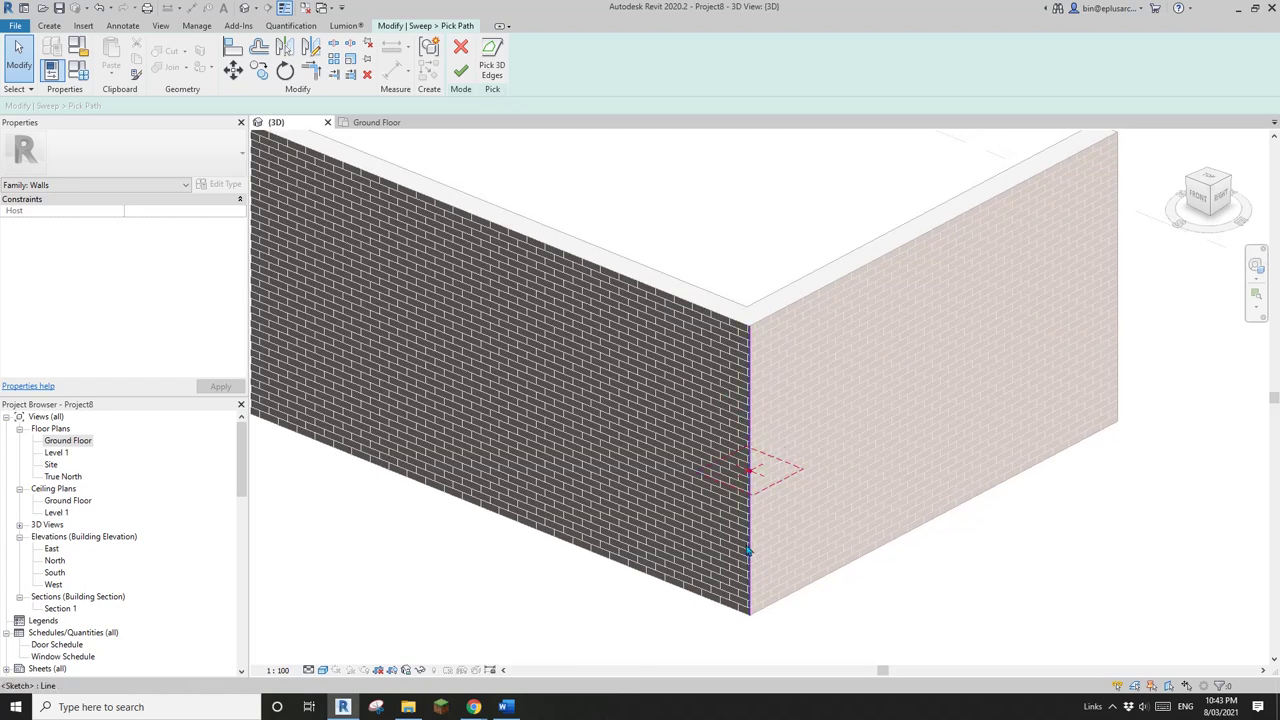
pyautogui.click(461, 72)
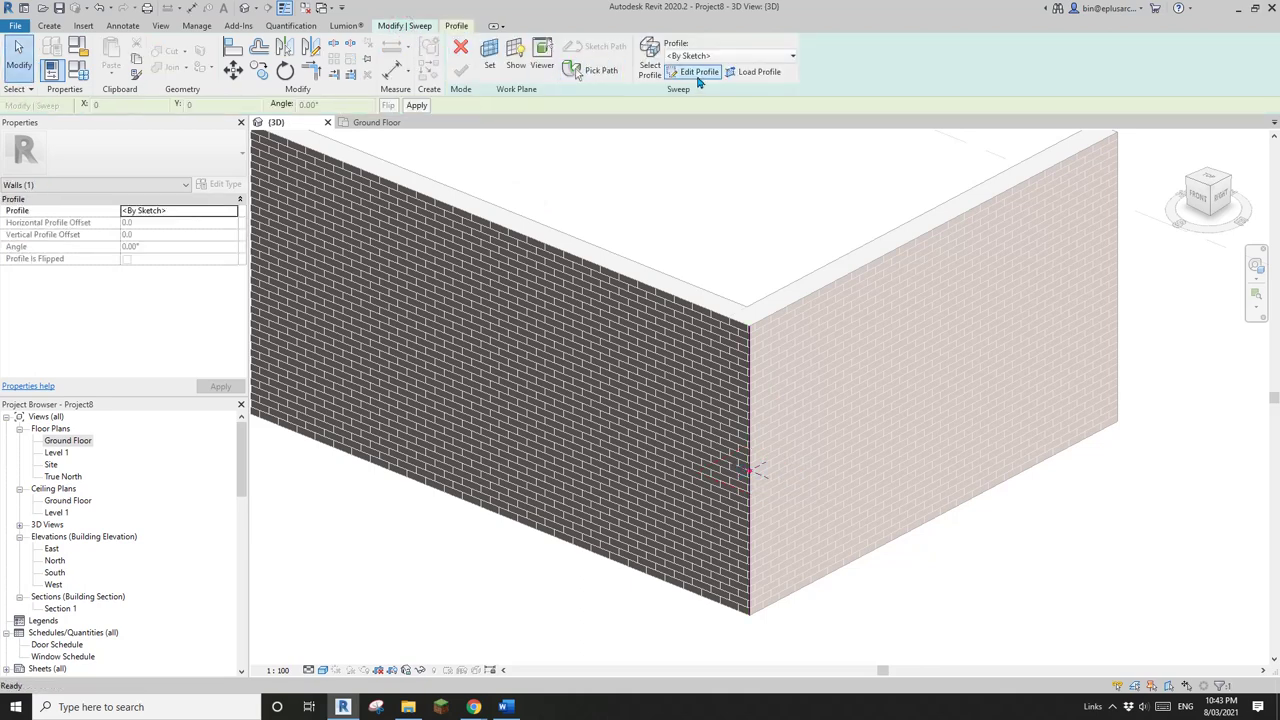
# - Sketch a closed triangular profile at the corner with a 100 mm leg along the darker wall and a 45° diagonal, and finish the void sweep
pyautogui.click(697, 75)
pyautogui.keyDown('shift'); pyautogui.moveTo(750, 390); pyautogui.dragTo(742, 470, button='middle'); pyautogui.keyUp('shift')
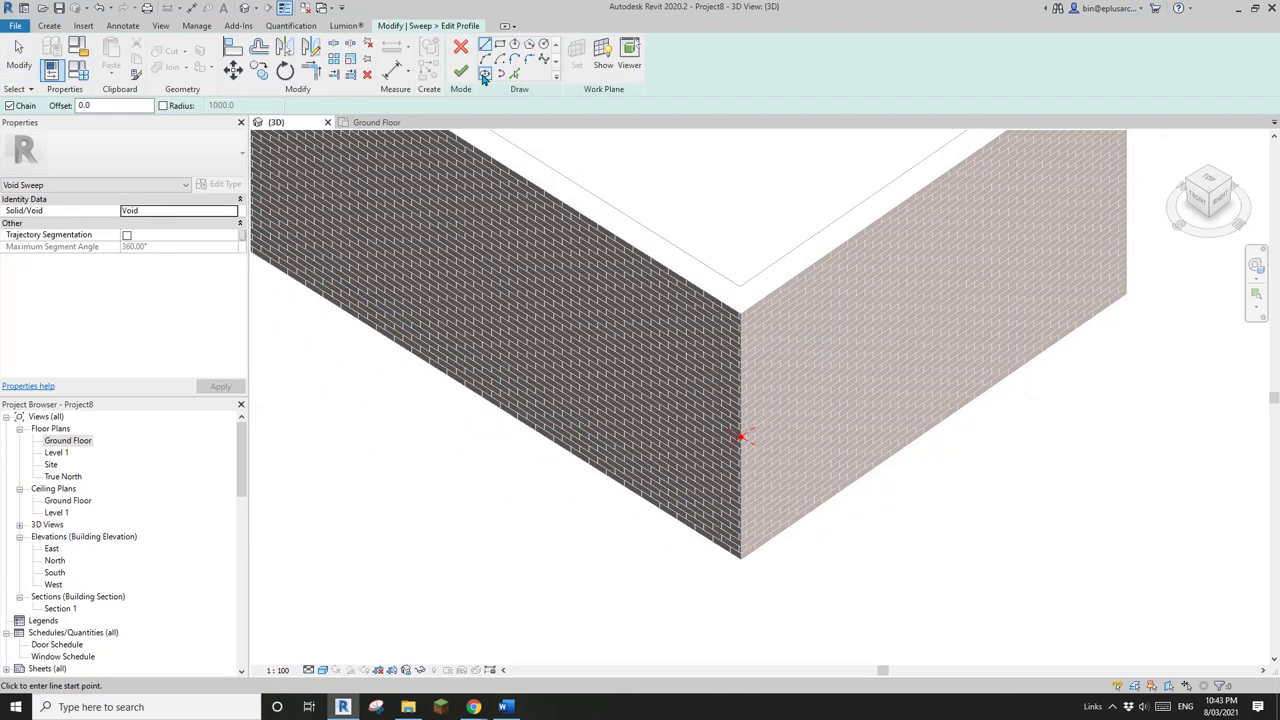
pyautogui.click(484, 48)
pyautogui.scroll(5, 740, 437)
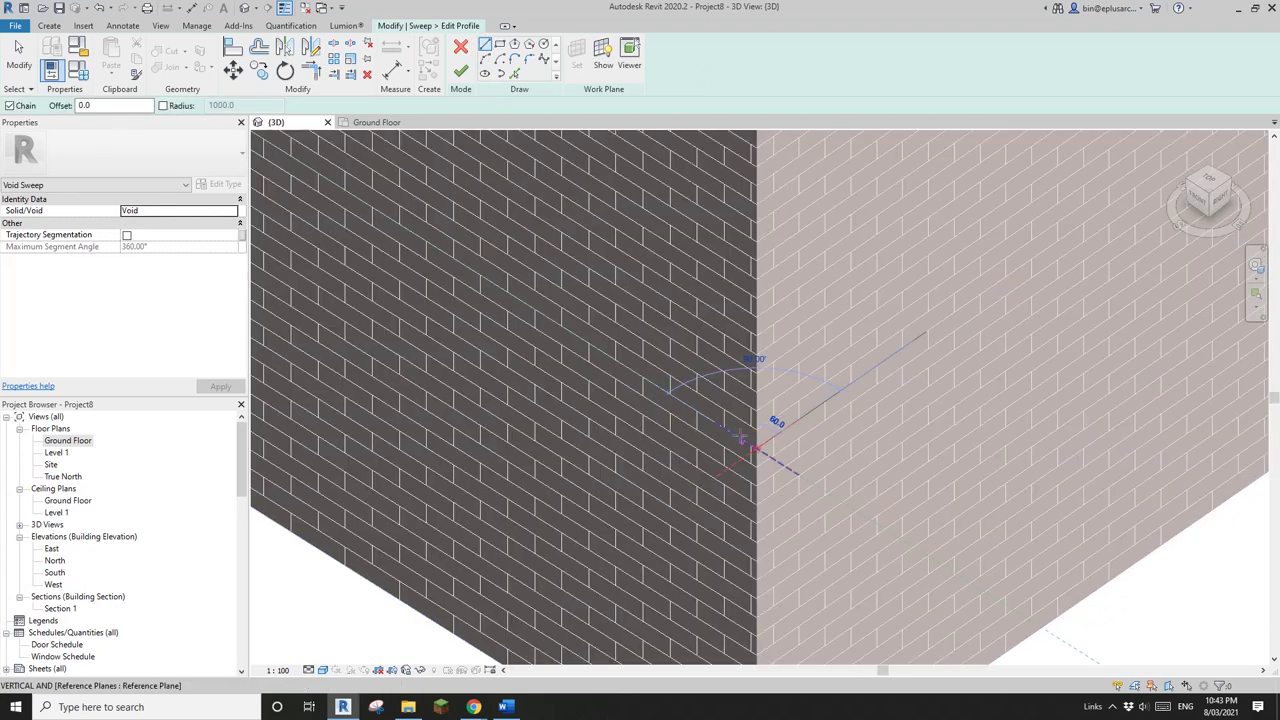
pyautogui.write('100')
pyautogui.press('Return')
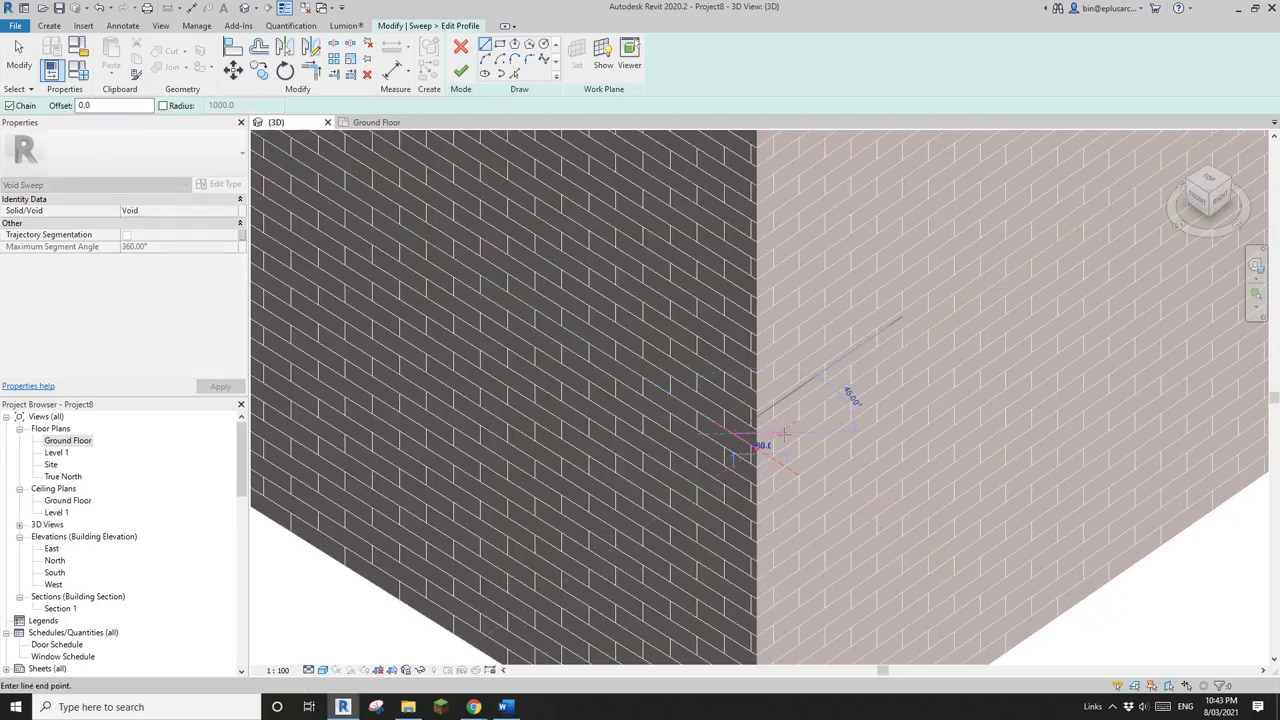
pyautogui.click(782, 434)
pyautogui.click(757, 448)
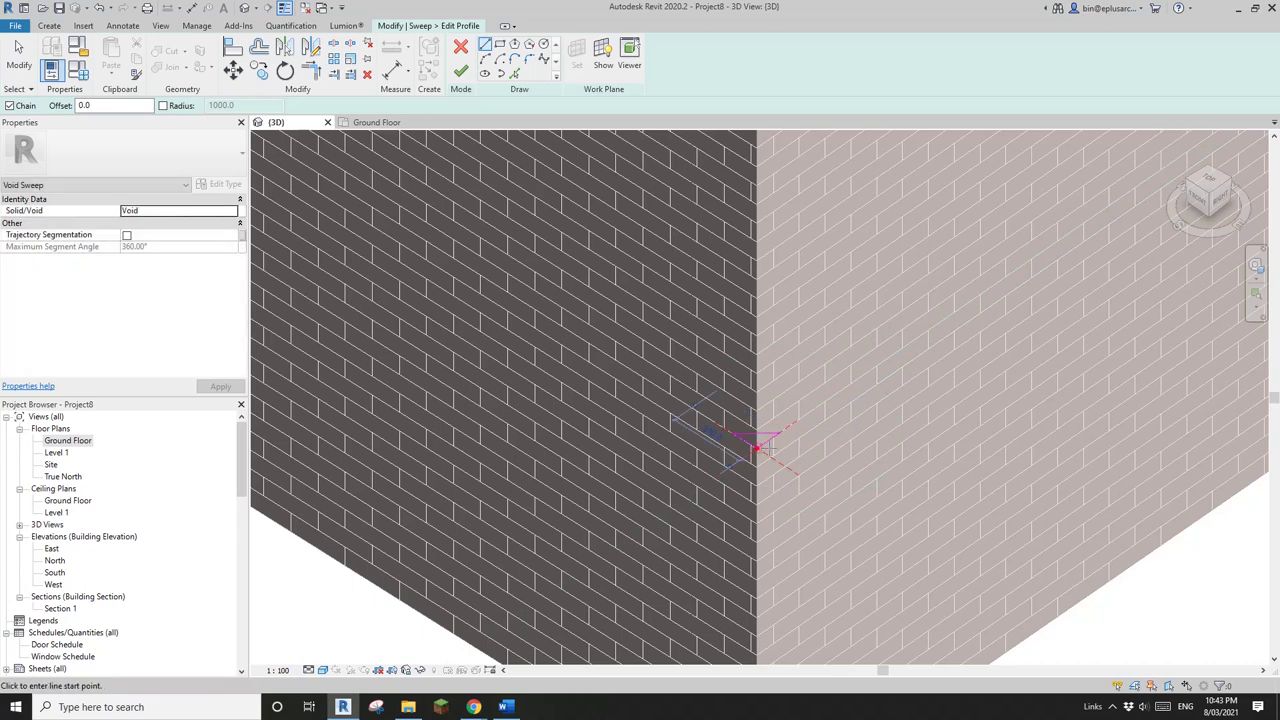
pyautogui.scroll(-2, 760, 440)
pyautogui.click(463, 72)
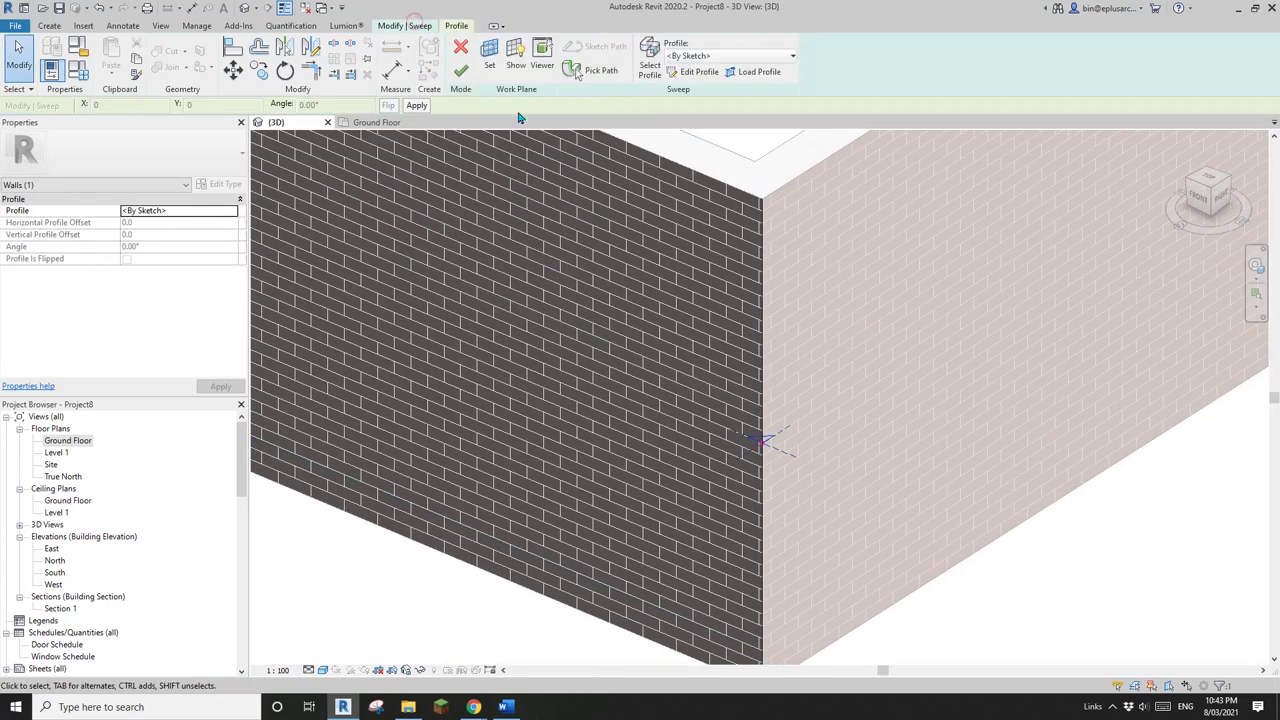
pyautogui.scroll(-1, 601, 174)
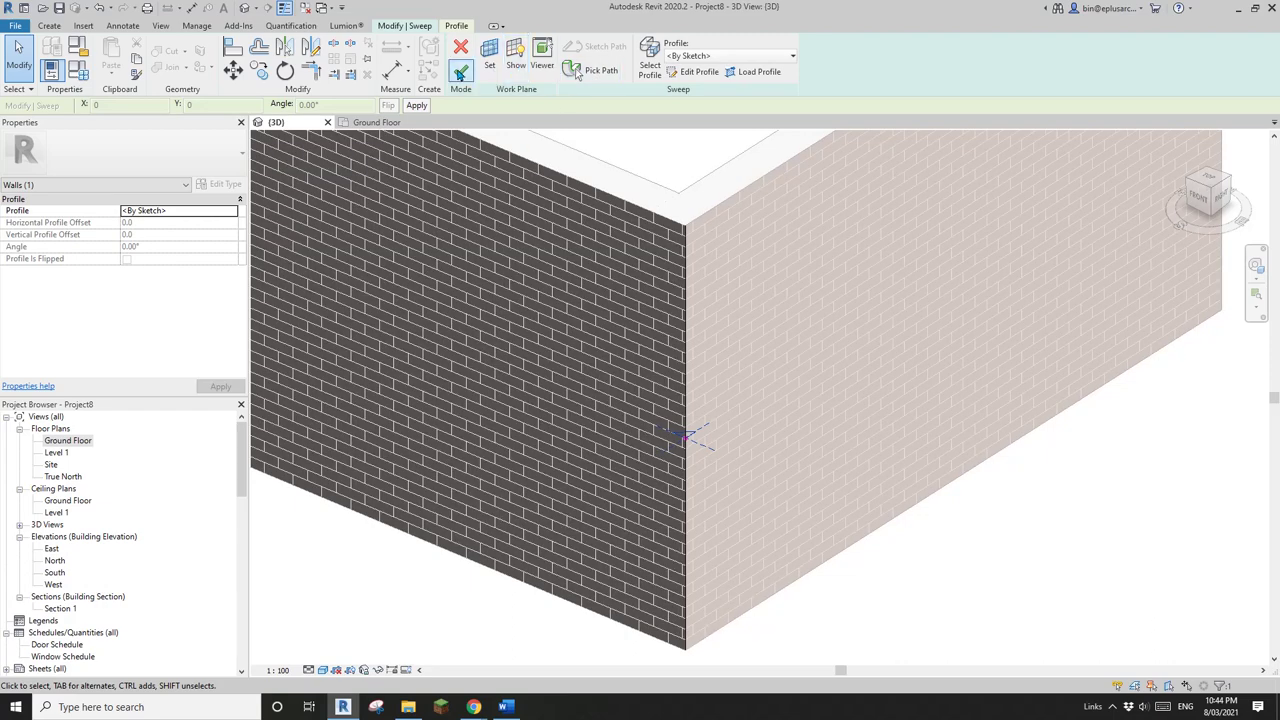
pyautogui.click(459, 72)
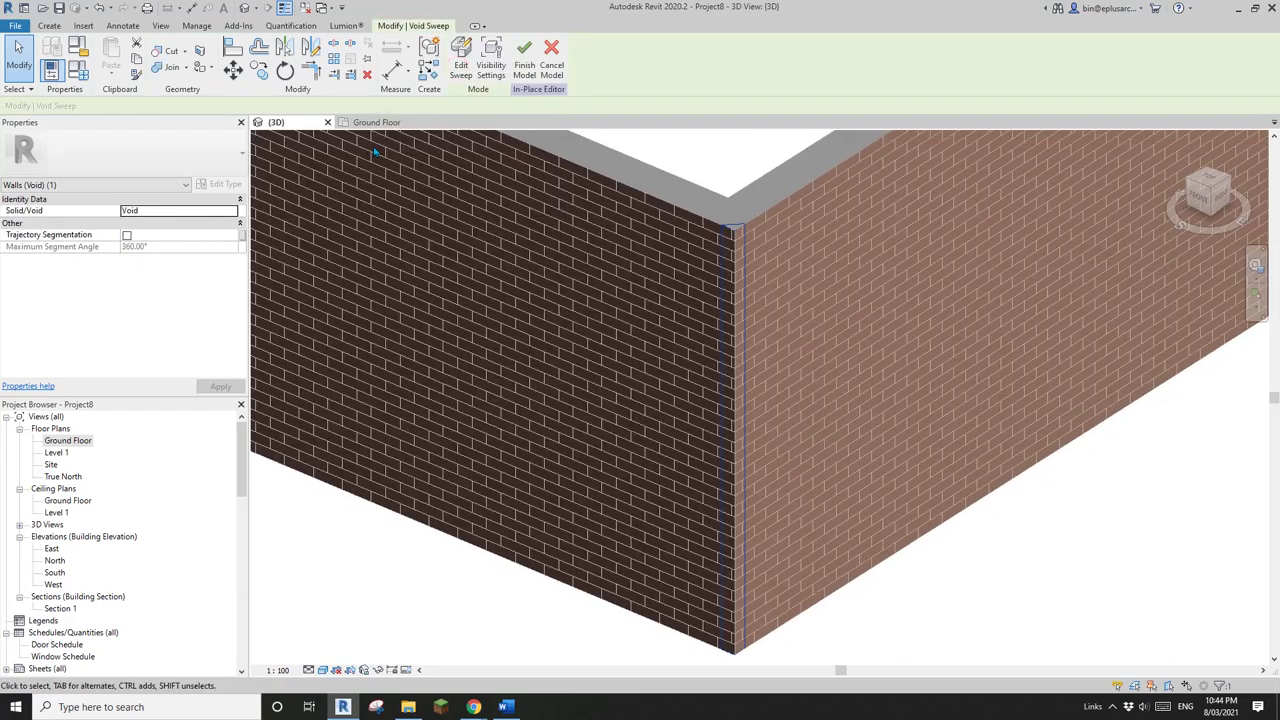
# - Cut the lighter brick wall with the corner void sweep and finish the in-place model
pyautogui.click(174, 55)
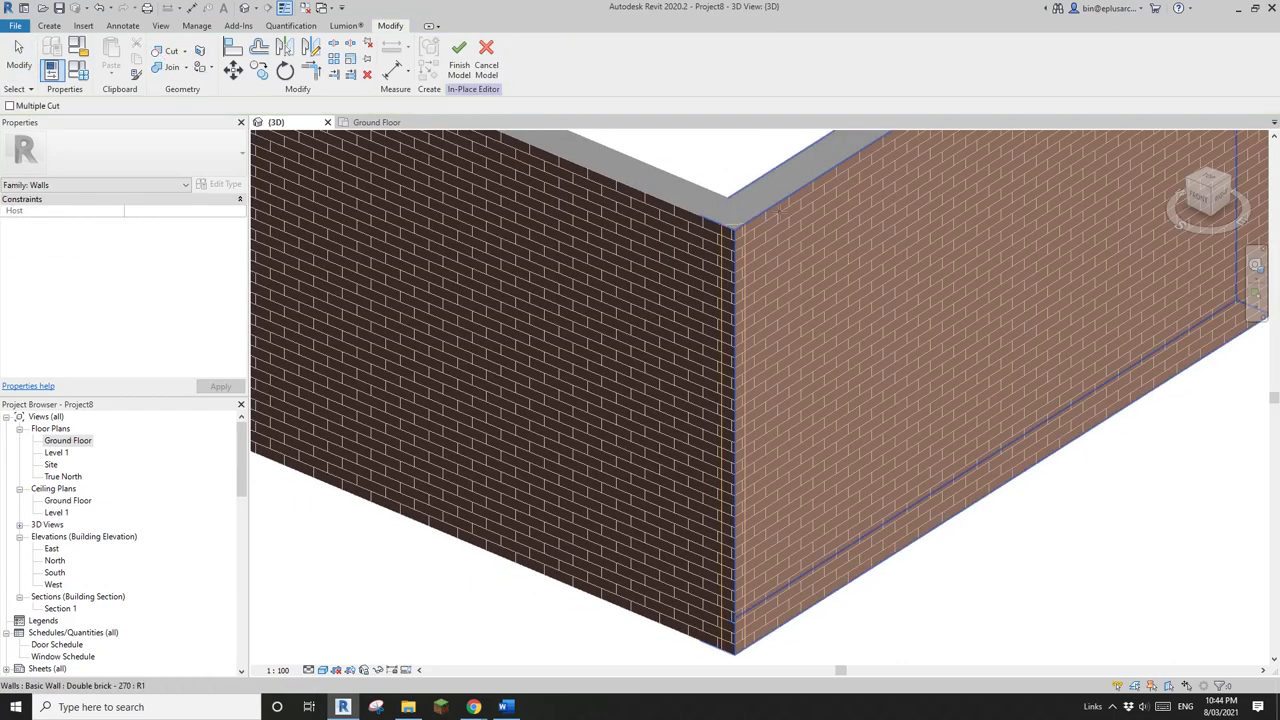
pyautogui.click(740, 226)
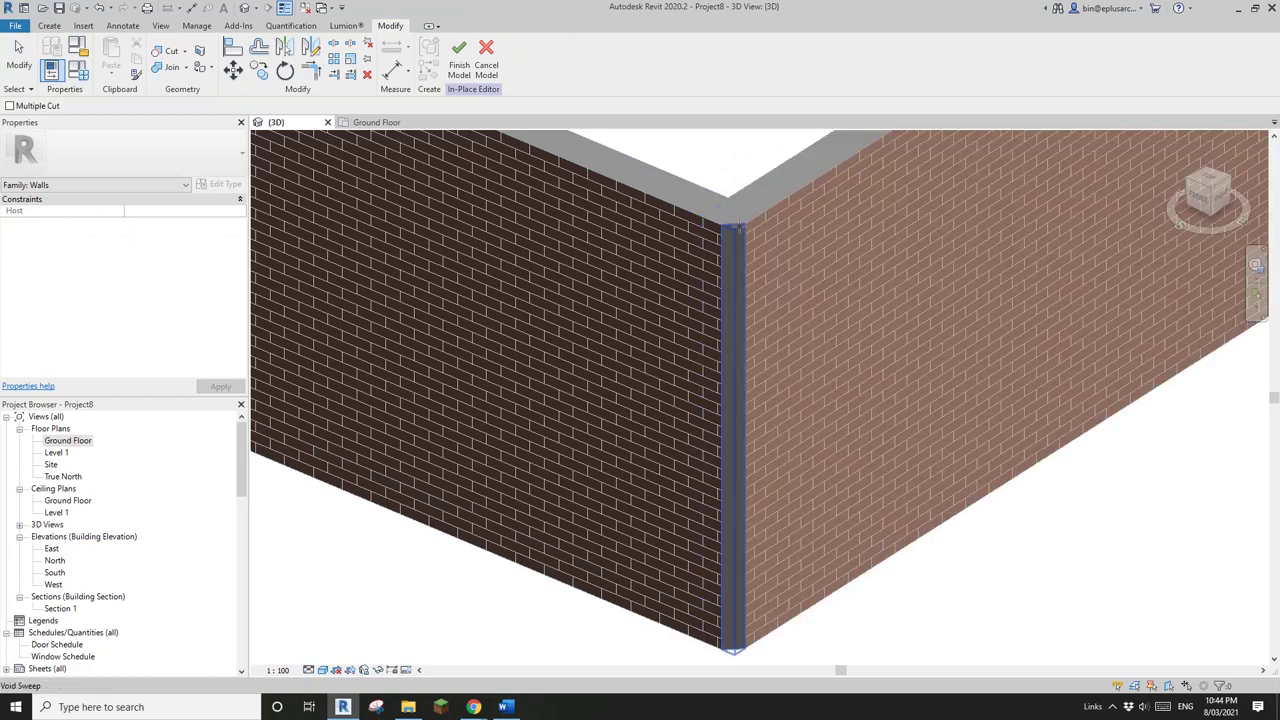
pyautogui.press('Escape')
pyautogui.scroll(-2, 785, 313)
pyautogui.keyDown('shift'); pyautogui.moveTo(786, 313); pyautogui.dragTo(832, 311, button='middle'); pyautogui.keyUp('shift')
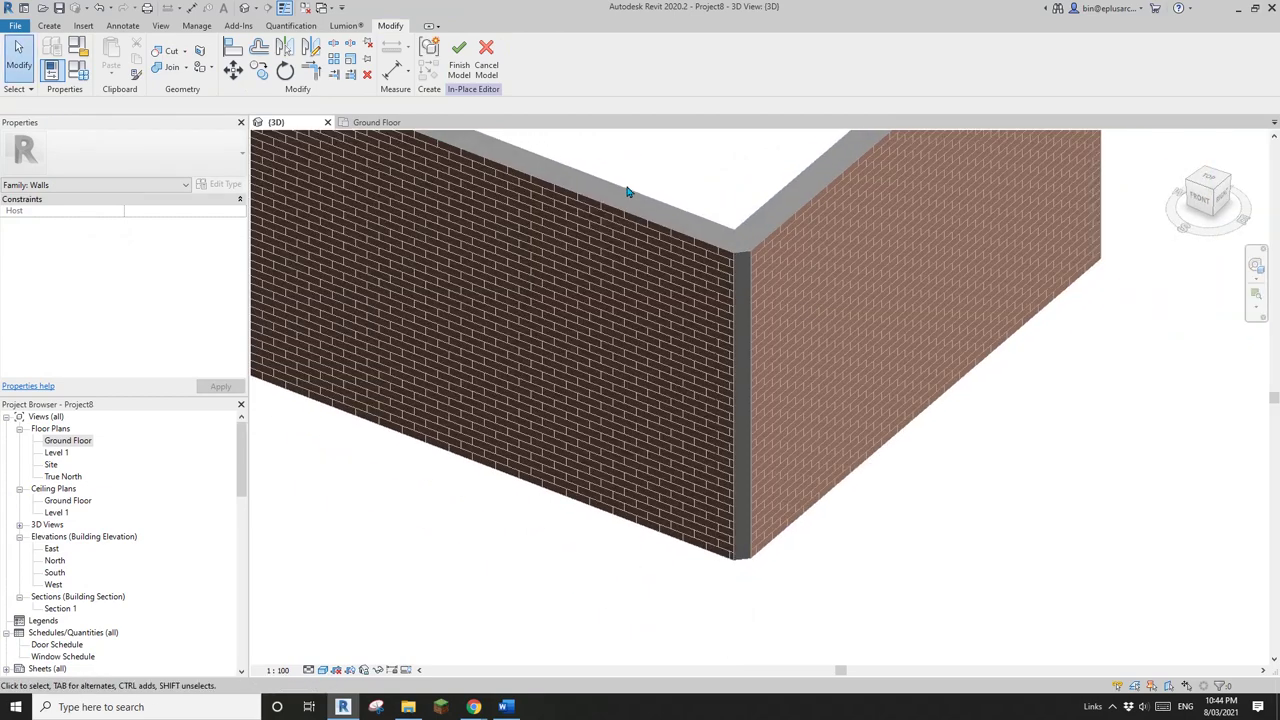
pyautogui.click(459, 55)
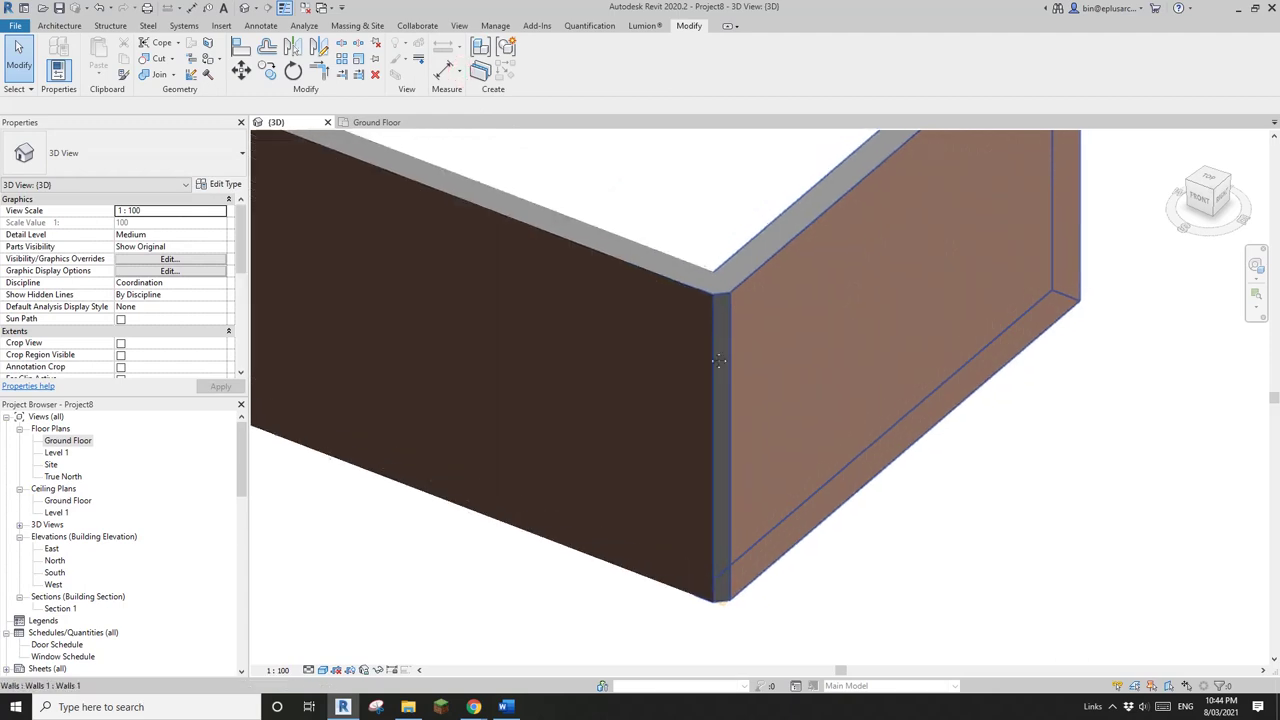
# - Paint the chamfered corner face with the brown Masonry - Brick material and close the material browser
pyautogui.click(196, 73)
pyautogui.scroll(3, 746, 317)
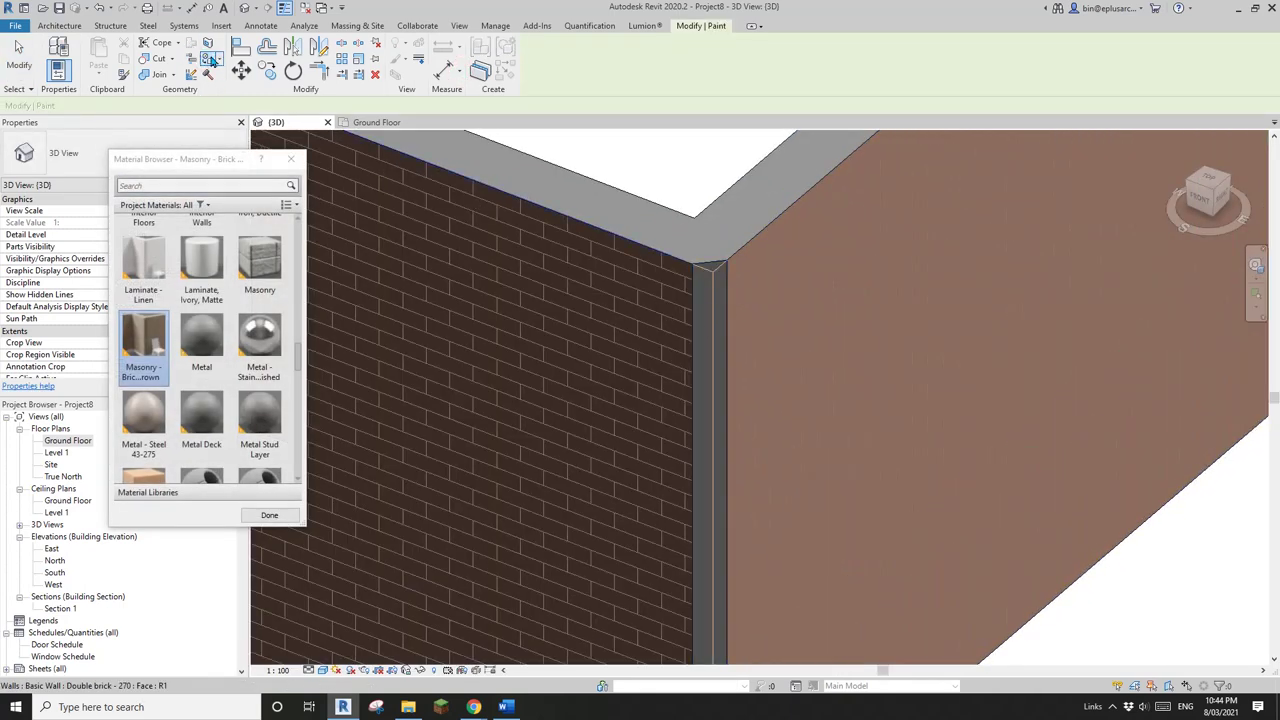
pyautogui.scroll(-1, 686, 334)
pyautogui.moveTo(676, 339); pyautogui.dragTo(716, 364, button='middle')
pyautogui.moveTo(762, 318)
pyautogui.keyDown('shift'); pyautogui.mouseDown(button='middle')
pyautogui.moveTo(724, 308)
pyautogui.moveTo(737, 308)
pyautogui.mouseUp(button='middle'); pyautogui.keyUp('shift')
pyautogui.click(710, 306)
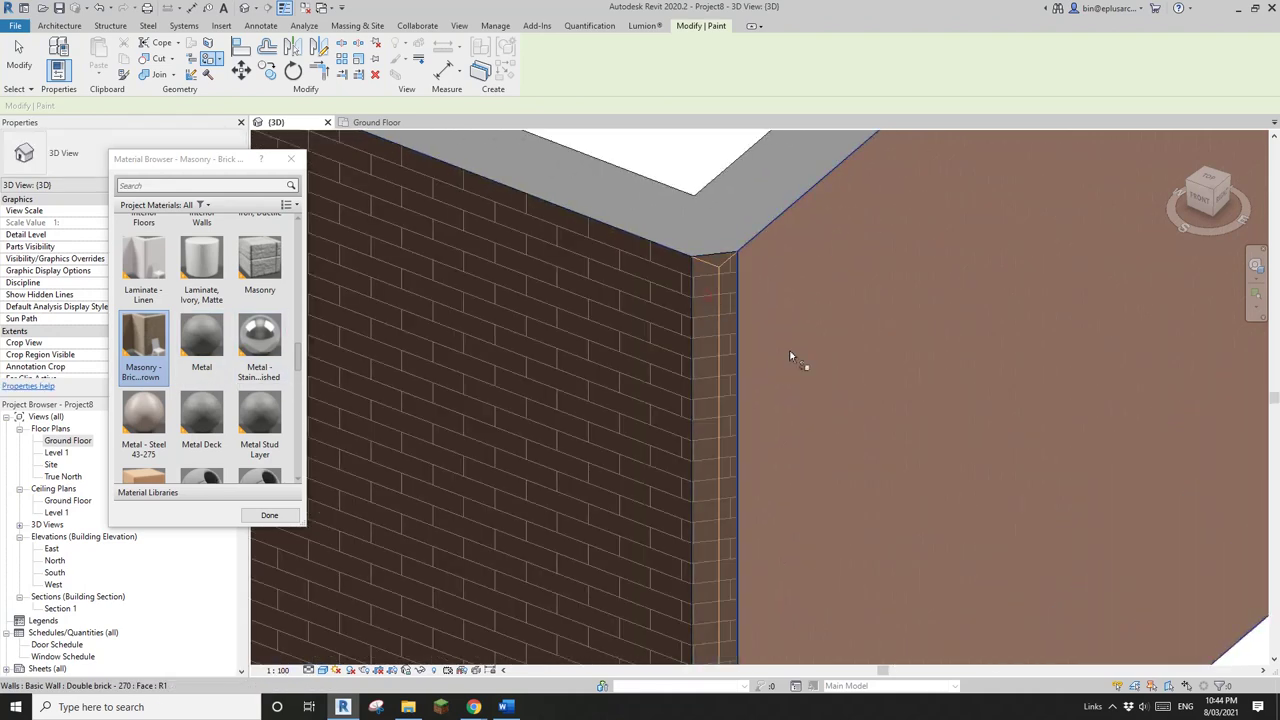
pyautogui.click(291, 159)
# - Try to move the lighter wall to test whether the corner void follows it, and cancel the change
pyautogui.scroll(-5, 640, 334)
pyautogui.moveTo(735, 335)
pyautogui.keyDown('shift'); pyautogui.mouseDown(button='middle')
pyautogui.moveTo(686, 323)
pyautogui.moveTo(749, 366)
pyautogui.moveTo(749, 406)
pyautogui.moveTo(717, 392)
pyautogui.moveTo(757, 443)
pyautogui.moveTo(757, 423)
pyautogui.moveTo(779, 465)
pyautogui.moveTo(792, 445)
pyautogui.mouseUp(button='middle'); pyautogui.keyUp('shift')
pyautogui.click(800, 370)
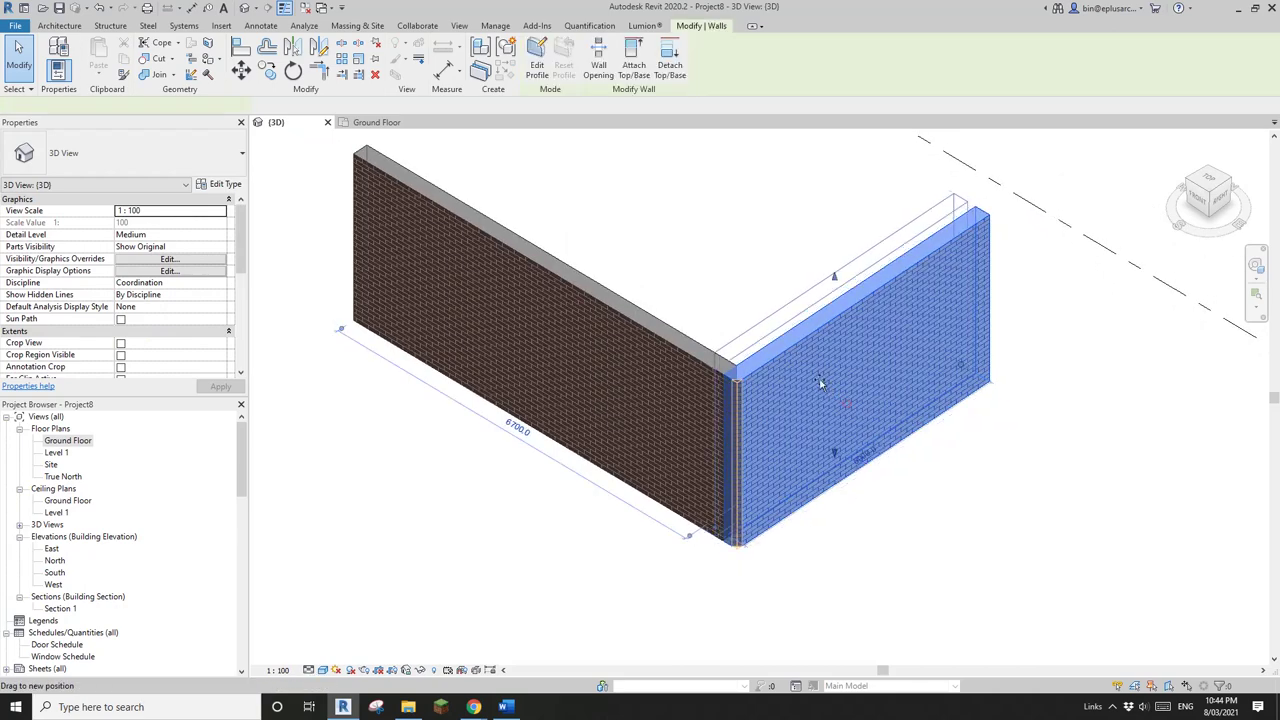
pyautogui.moveTo(800, 370); pyautogui.dragTo(791, 374)
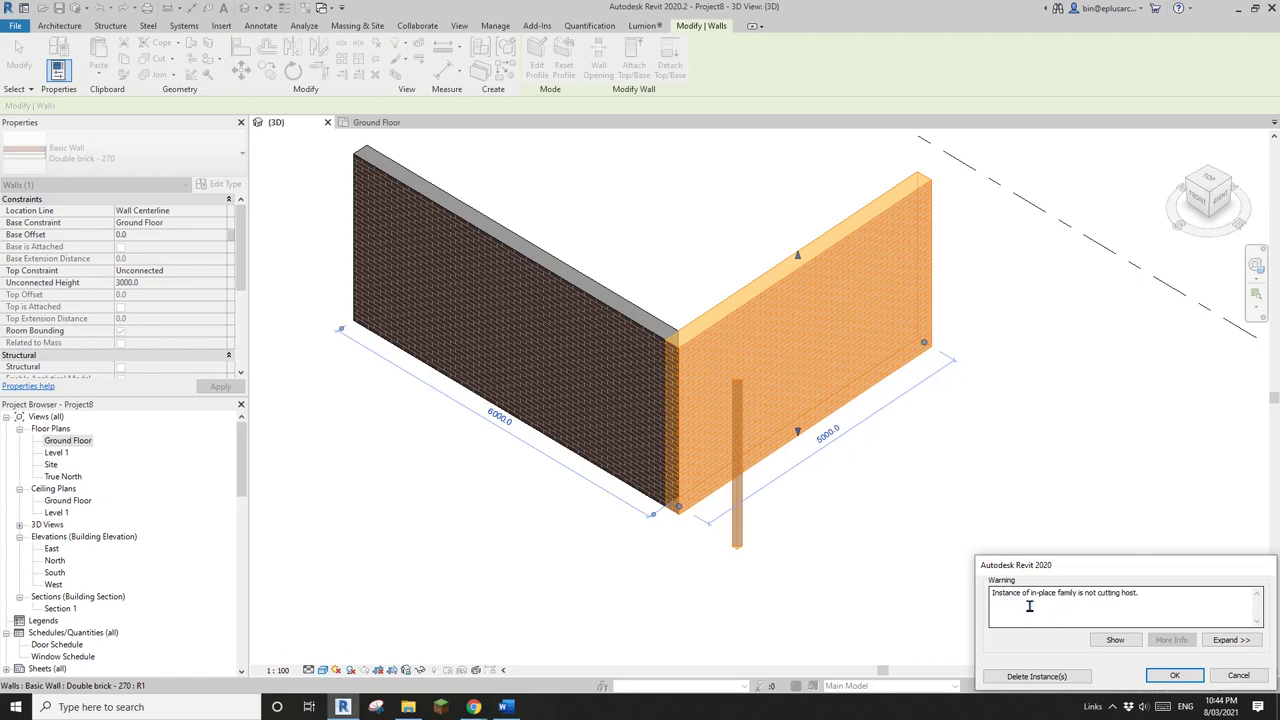
pyautogui.click(1238, 675)
# - Try to move the darker wall to test whether the corner void follows it, and cancel the change
pyautogui.scroll(2, 592, 413)
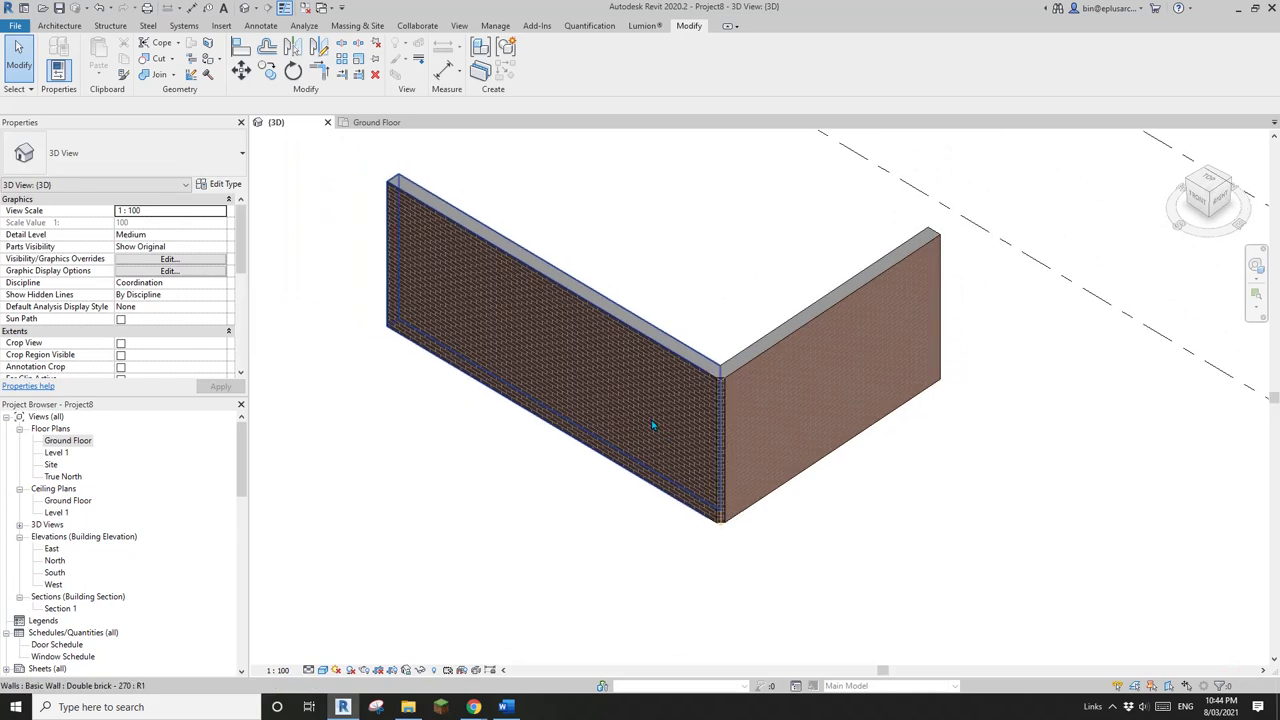
pyautogui.click(610, 450)
pyautogui.moveTo(660, 405); pyautogui.dragTo(671, 407)
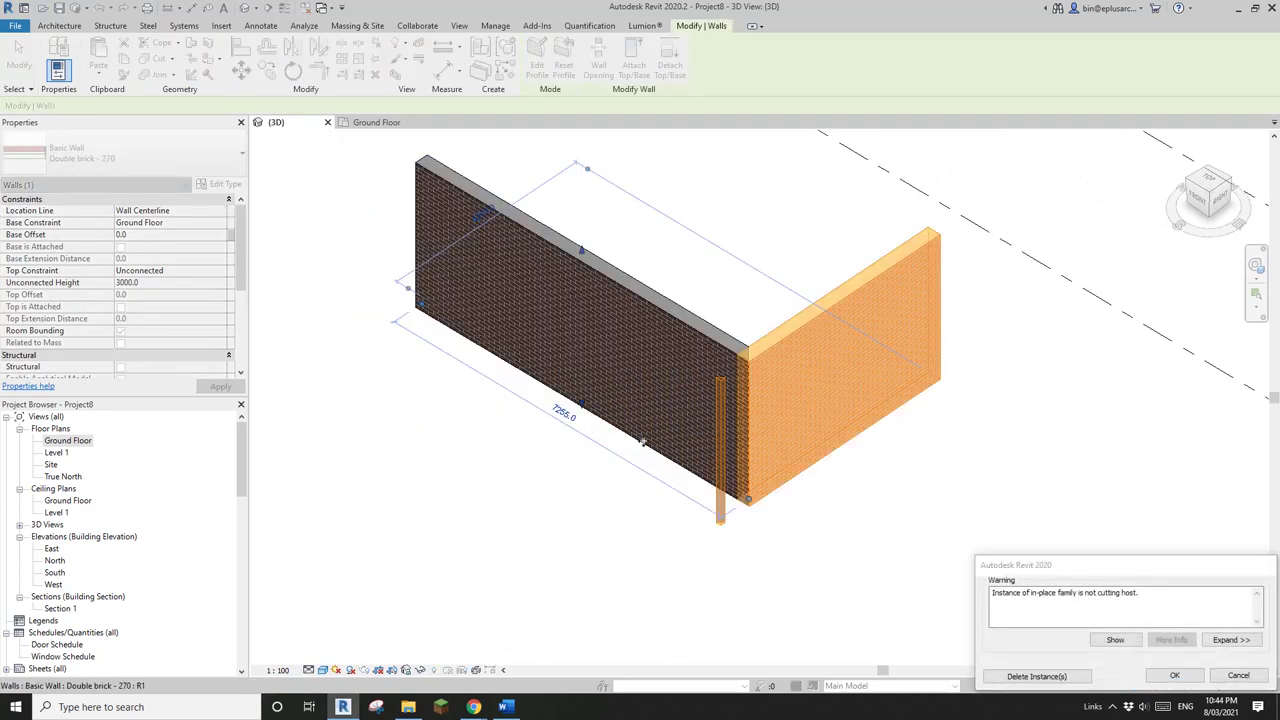
pyautogui.click(1237, 676)
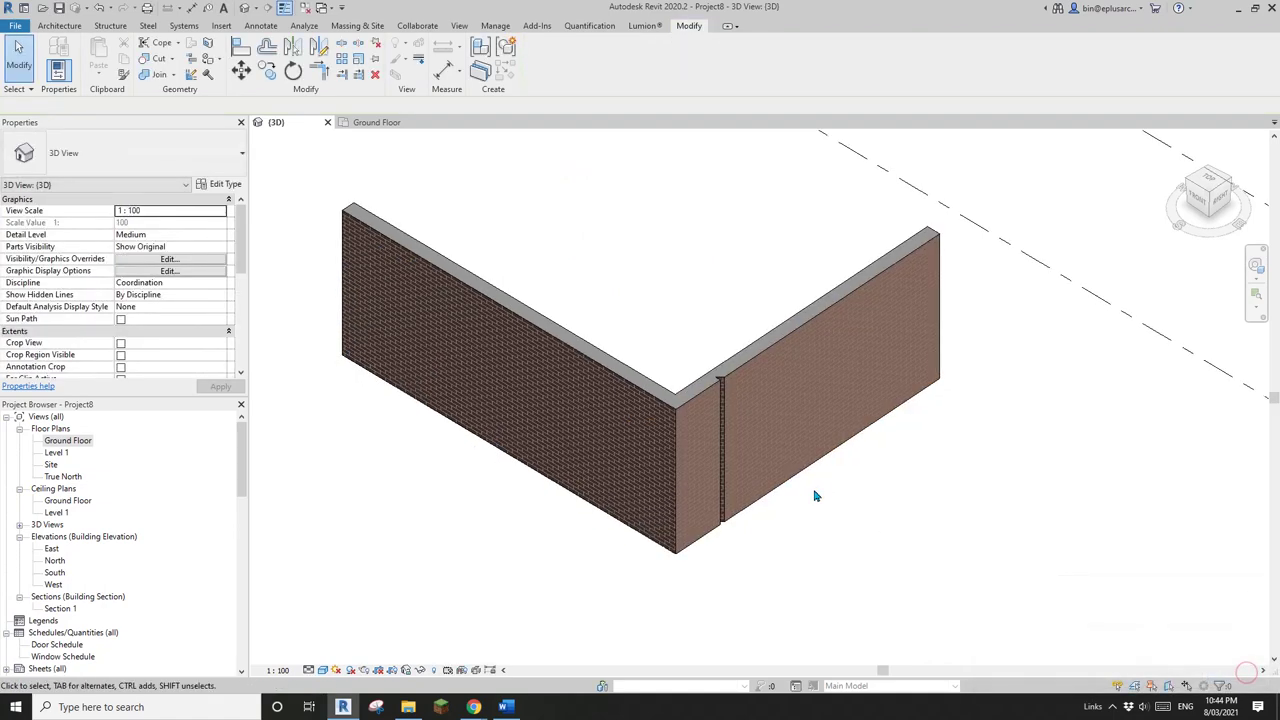
pyautogui.click(778, 492)
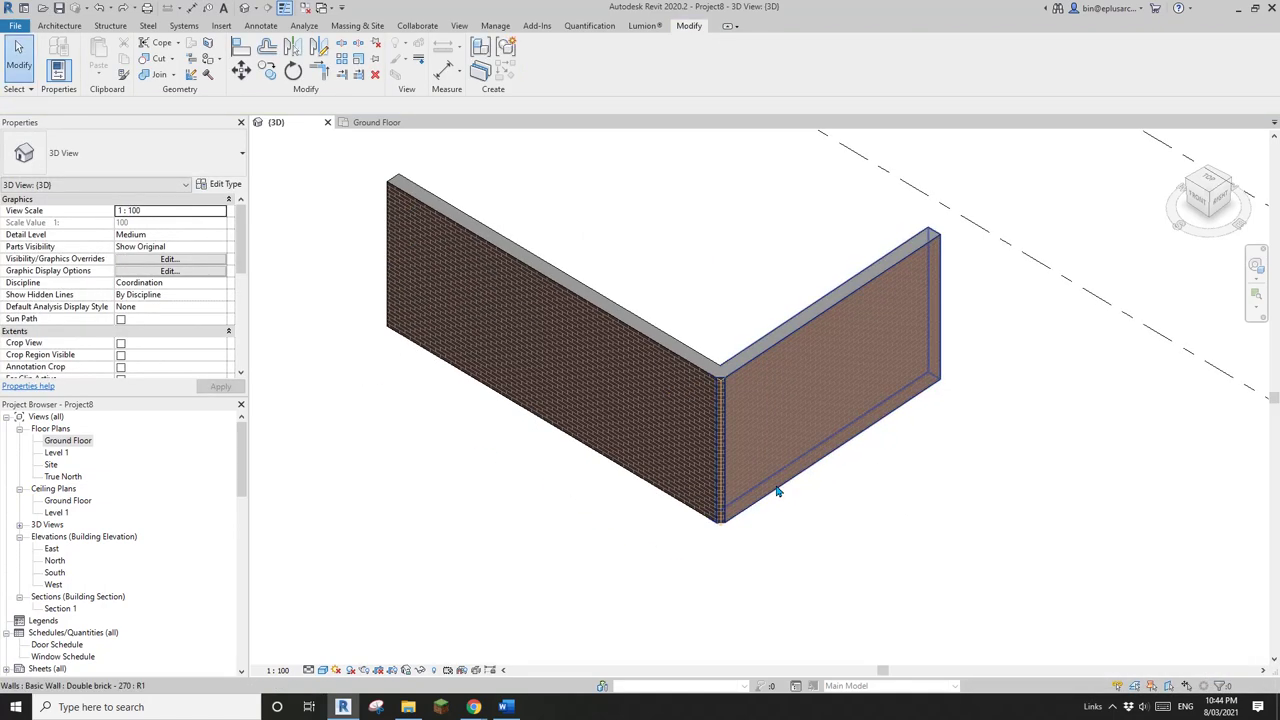
# - Examine the in-place void at the chamfered corner and how it meets the two walls
pyautogui.scroll(3, 740, 483)
pyautogui.click(745, 455)
pyautogui.scroll(-1, 760, 445)
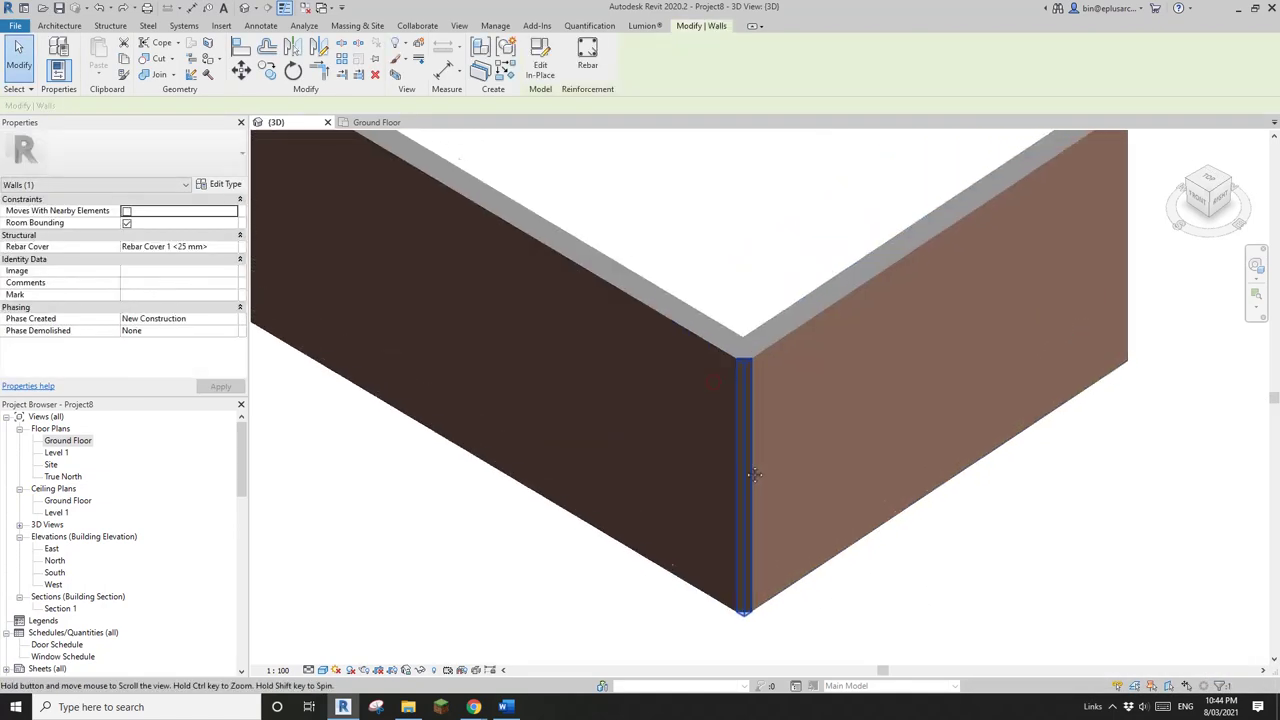
pyautogui.moveTo(765, 464); pyautogui.dragTo(770, 455, button='middle')
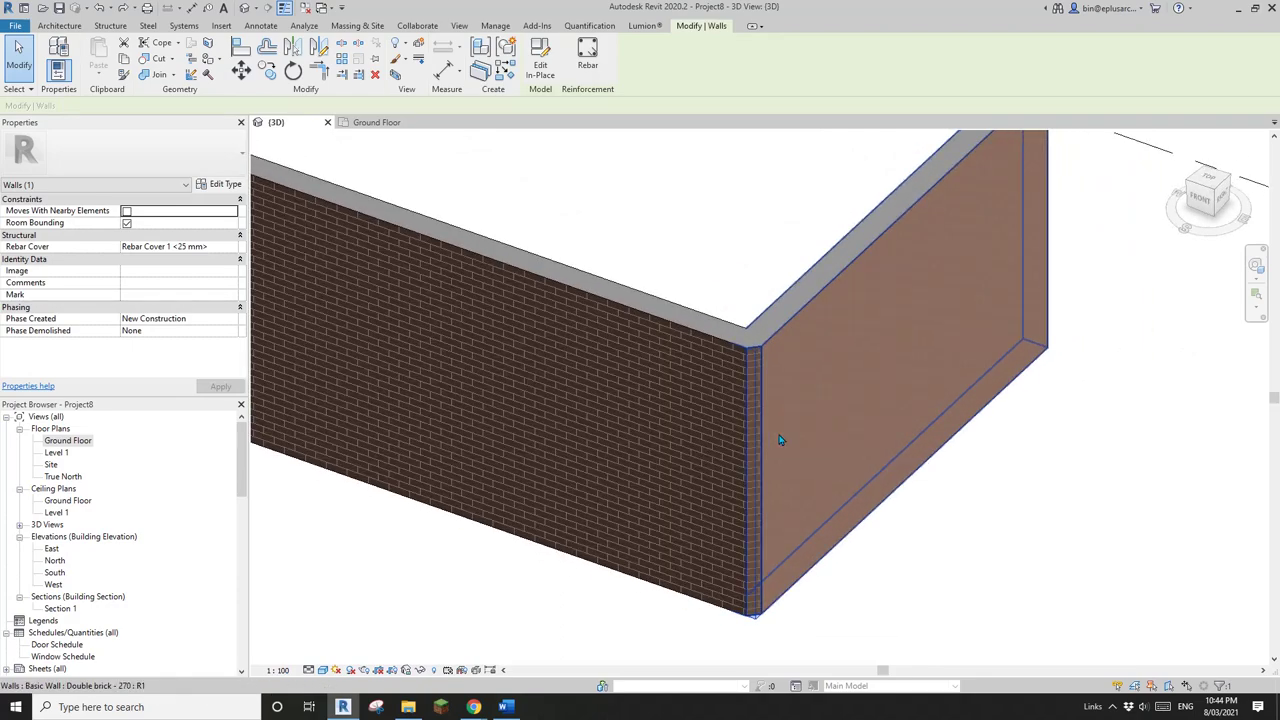
pyautogui.press('Escape')
pyautogui.keyDown('shift'); pyautogui.moveTo(794, 451); pyautogui.dragTo(719, 421, button='middle'); pyautogui.keyUp('shift')
pyautogui.click(709, 411)
pyautogui.press('Escape')
# - Delete the in-place void from the corner between the two walls
pyautogui.click(718, 427)
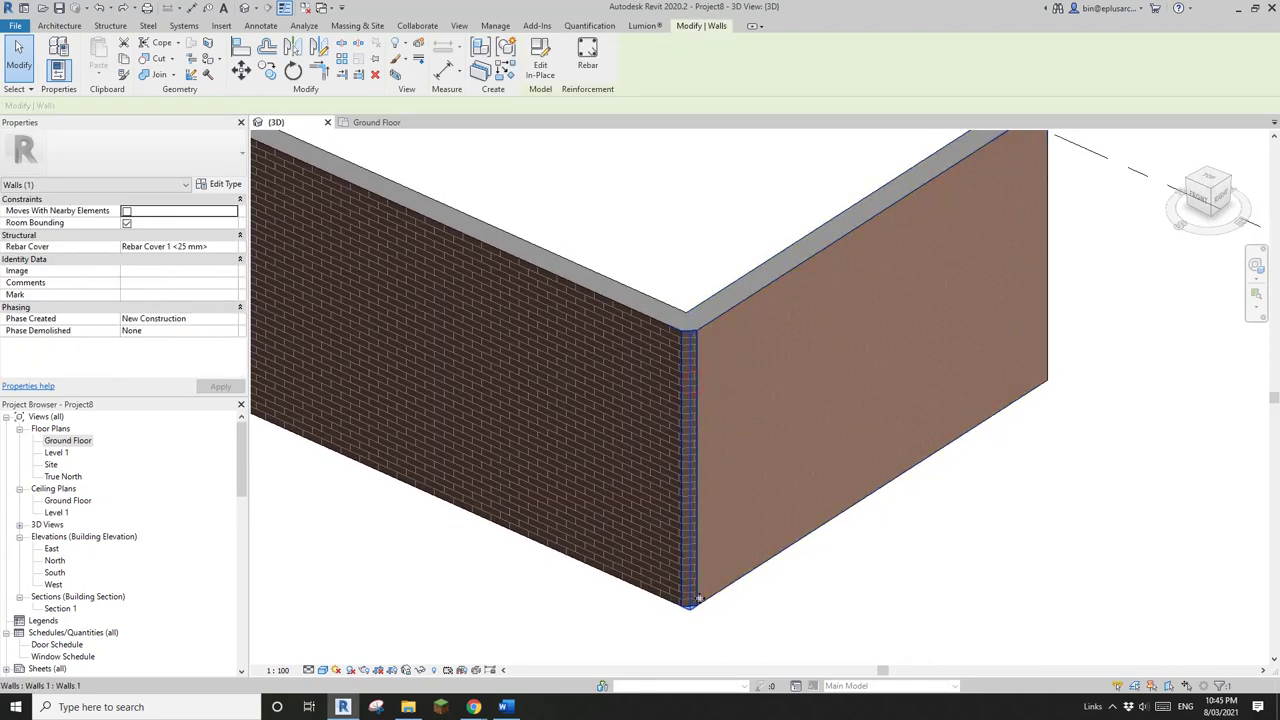
pyautogui.keyDown('shift'); pyautogui.moveTo(657, 500); pyautogui.dragTo(739, 522, button='middle'); pyautogui.keyUp('shift')
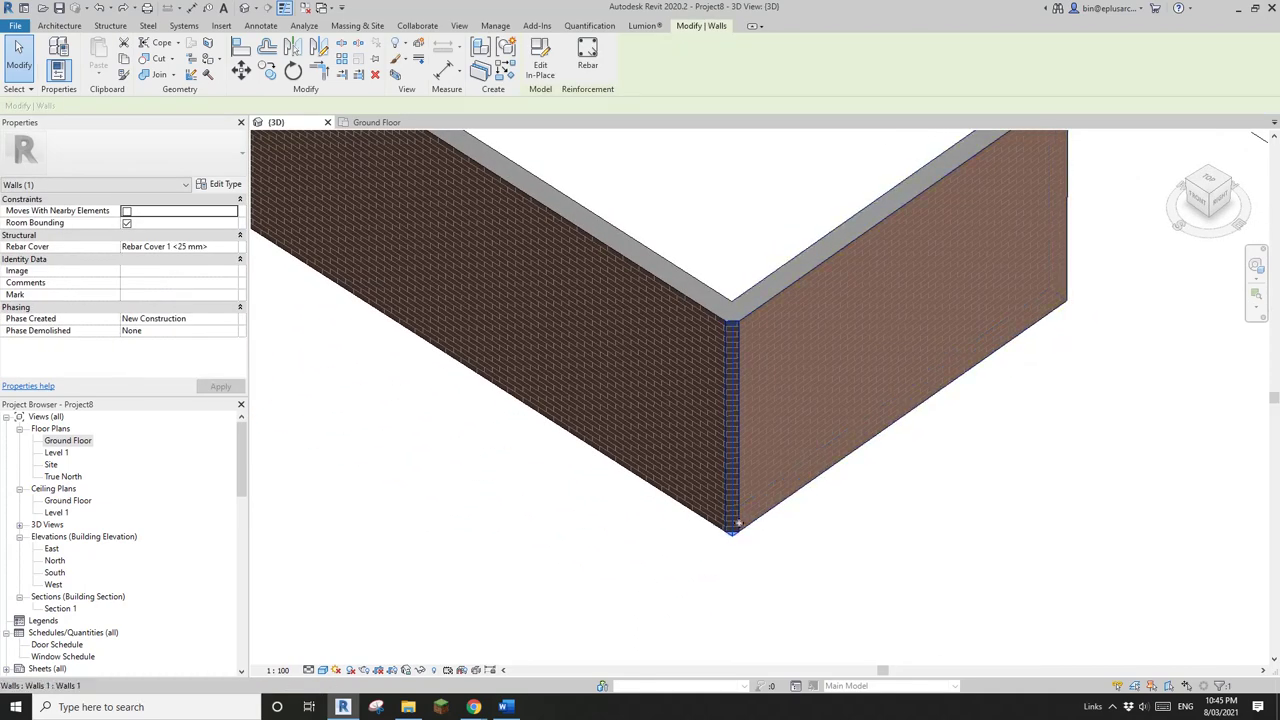
pyautogui.scroll(3, 739, 523)
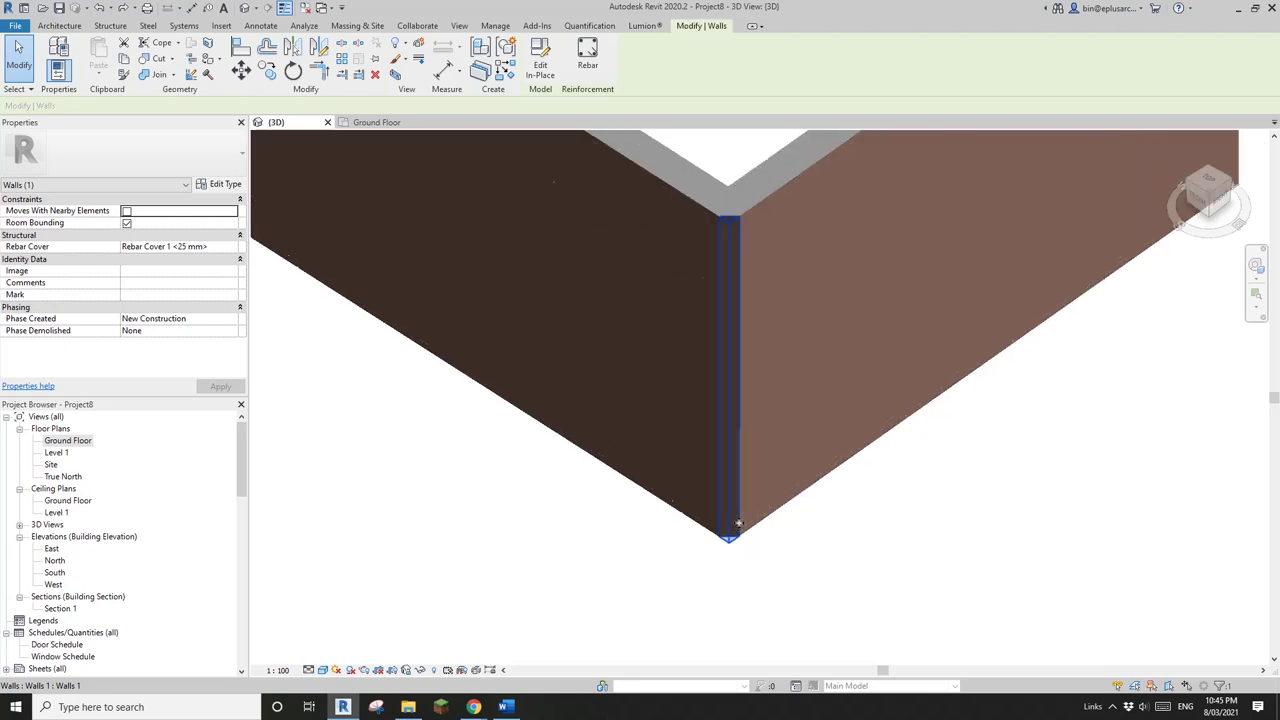
pyautogui.scroll(-3, 743, 466)
pyautogui.moveTo(744, 440)
pyautogui.mouseDown(button='middle')
pyautogui.moveTo(748, 487)
pyautogui.moveTo(766, 480)
pyautogui.moveTo(737, 399)
pyautogui.moveTo(810, 416)
pyautogui.moveTo(777, 423)
pyautogui.moveTo(771, 477)
pyautogui.moveTo(895, 400)
pyautogui.moveTo(771, 423)
pyautogui.moveTo(725, 449)
pyautogui.mouseUp(button='middle')
pyautogui.scroll(2, 743, 517)
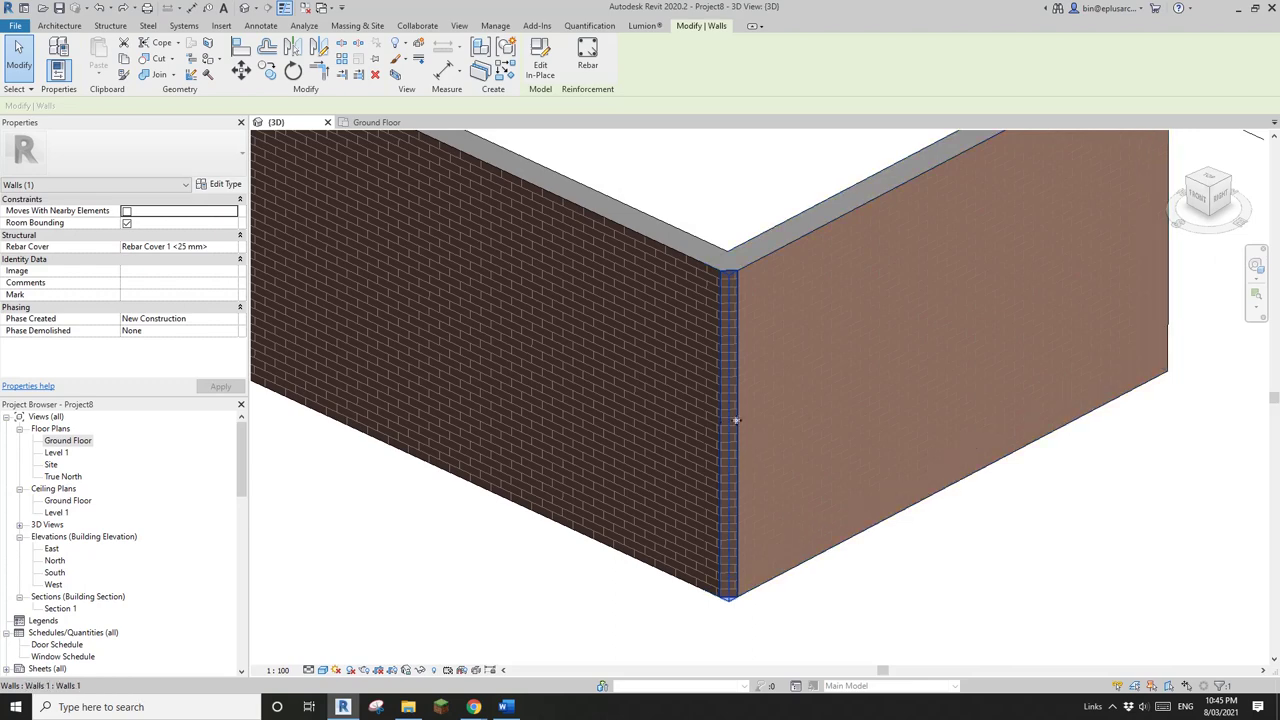
pyautogui.moveTo(748, 424); pyautogui.dragTo(763, 418, button='middle')
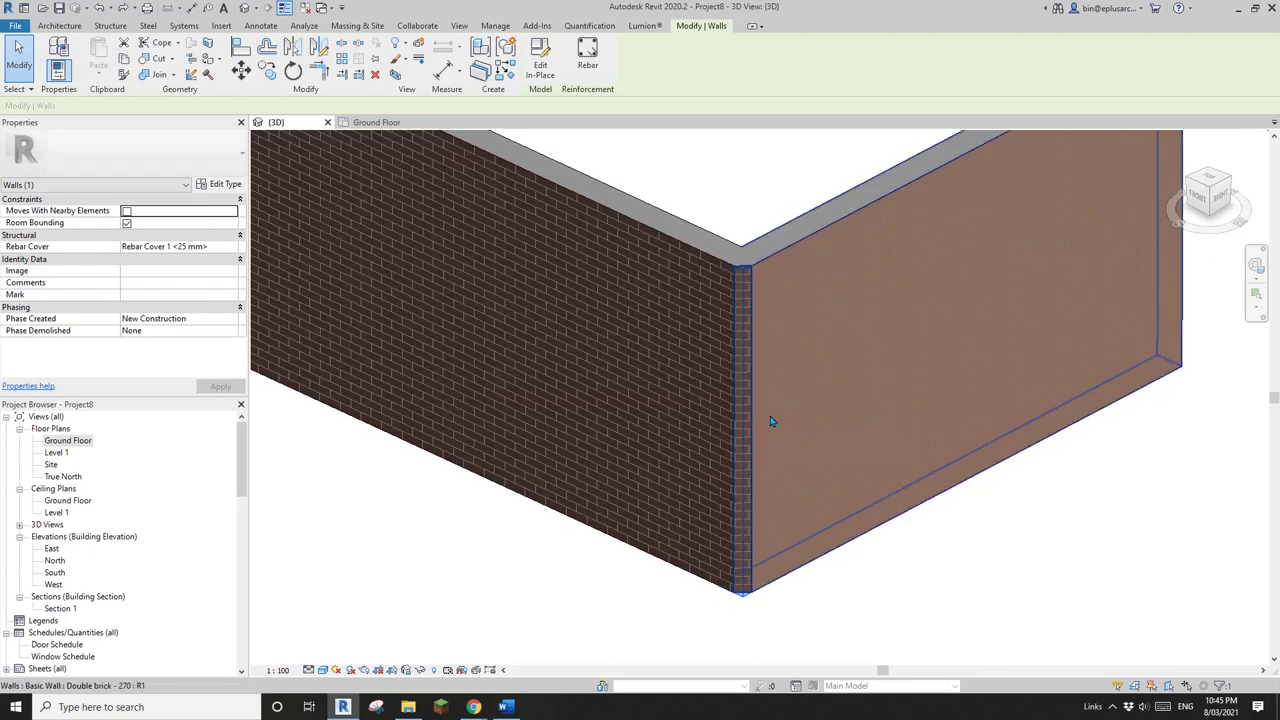
pyautogui.keyDown('shift'); pyautogui.moveTo(776, 426); pyautogui.dragTo(774, 448, button='middle'); pyautogui.keyUp('shift')
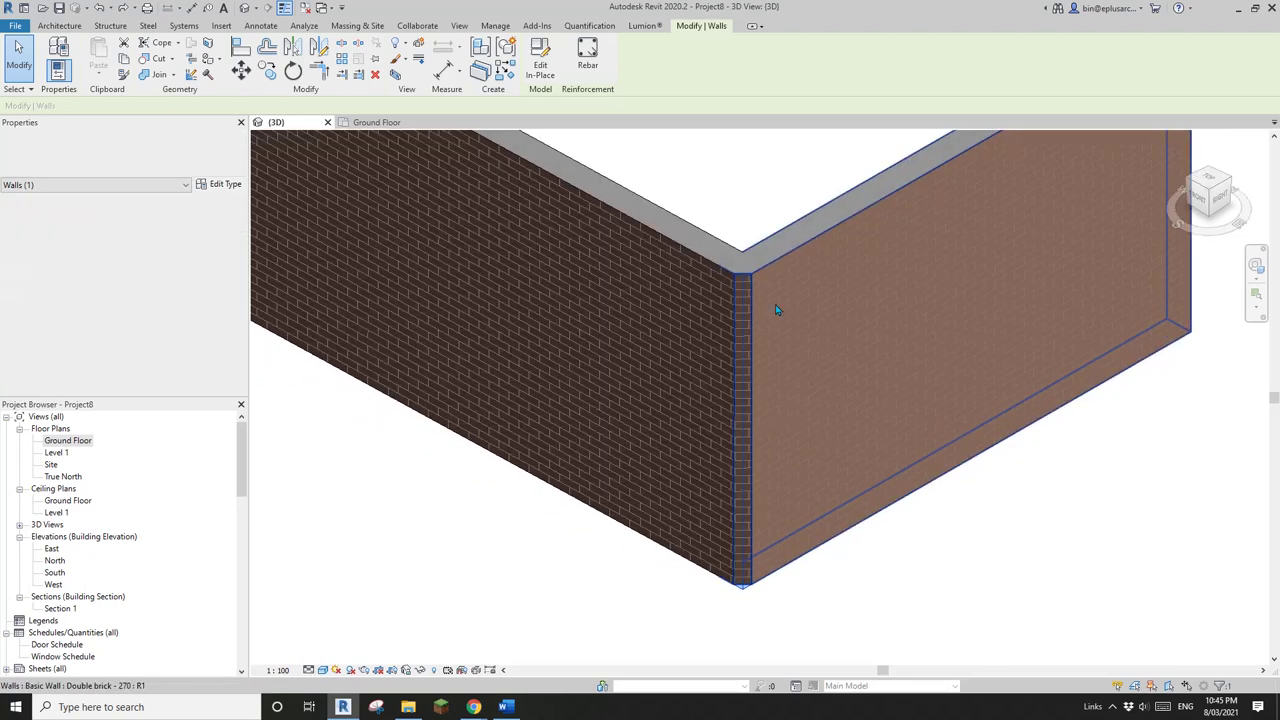
pyautogui.moveTo(748, 492)
pyautogui.mouseDown(button='middle')
pyautogui.moveTo(752, 529)
pyautogui.moveTo(800, 510)
pyautogui.mouseUp(button='middle')
pyautogui.press('Delete')
pyautogui.scroll(-3, 757, 501)
pyautogui.scroll(2, 749, 510)
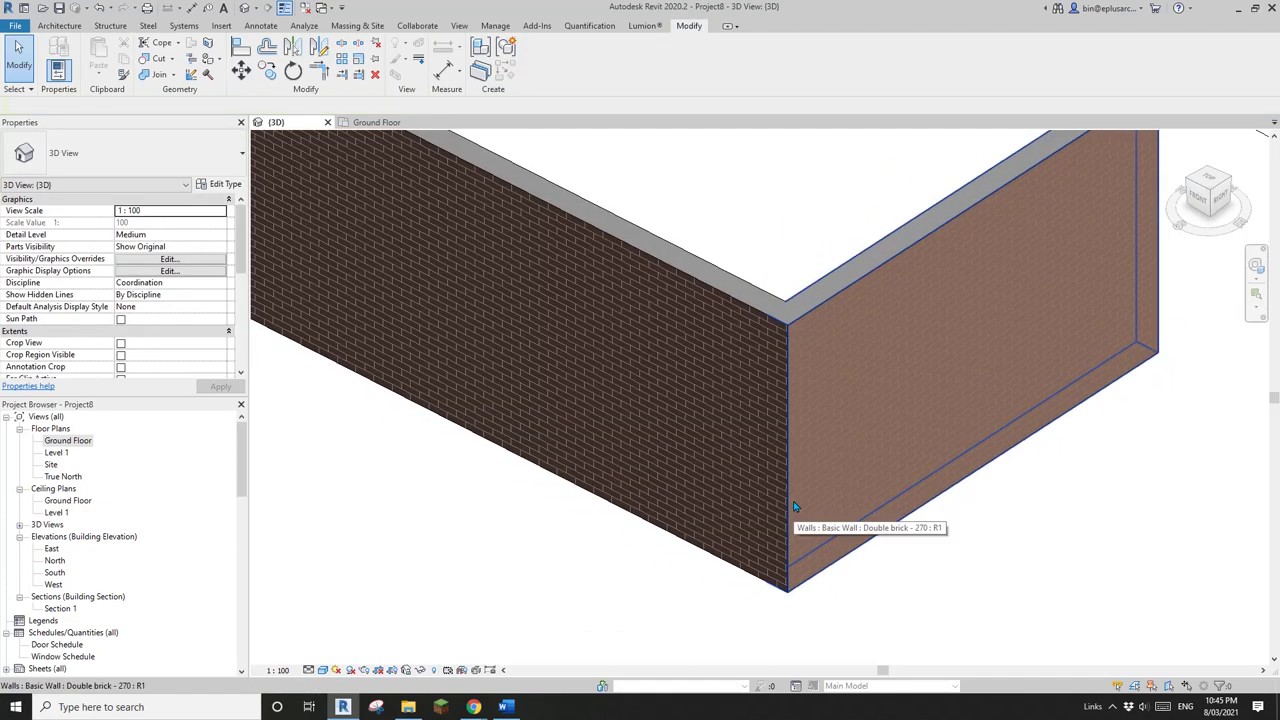
# - Look up the Wall: Reveal command among the wall tools
pyautogui.scroll(-3, 781, 497)
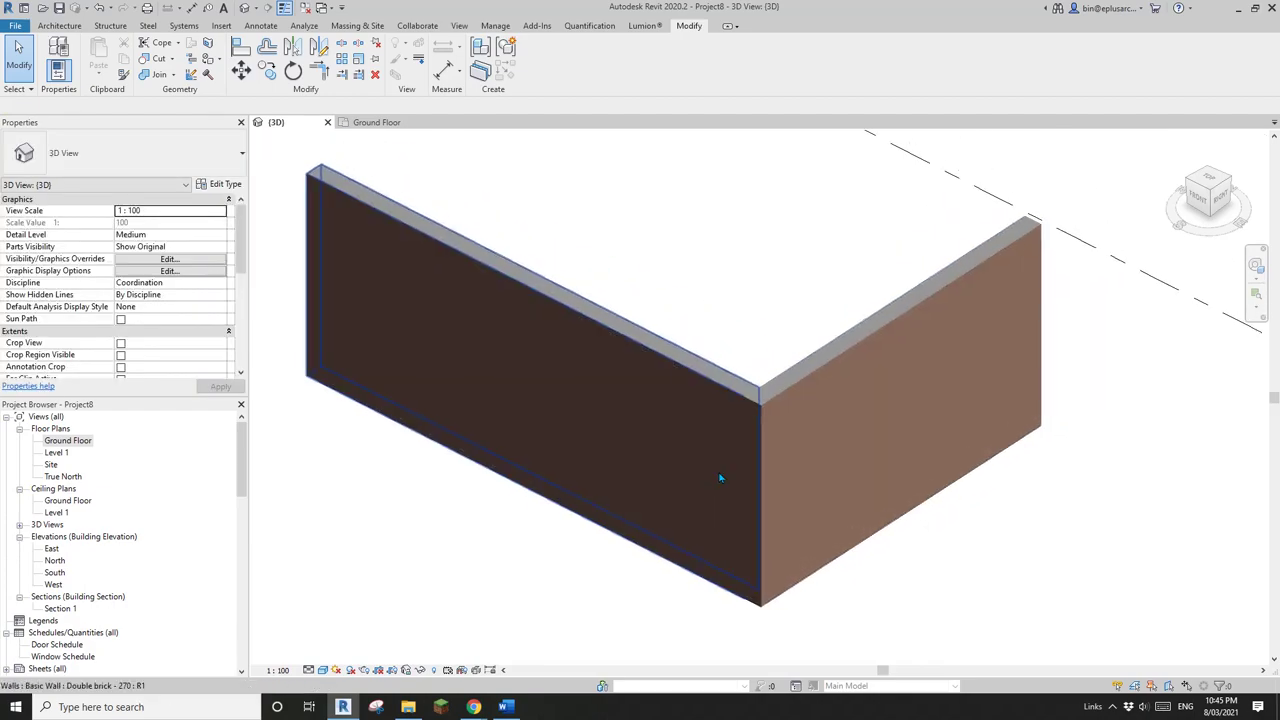
pyautogui.scroll(-5, 719, 478)
pyautogui.scroll(8, 857, 383)
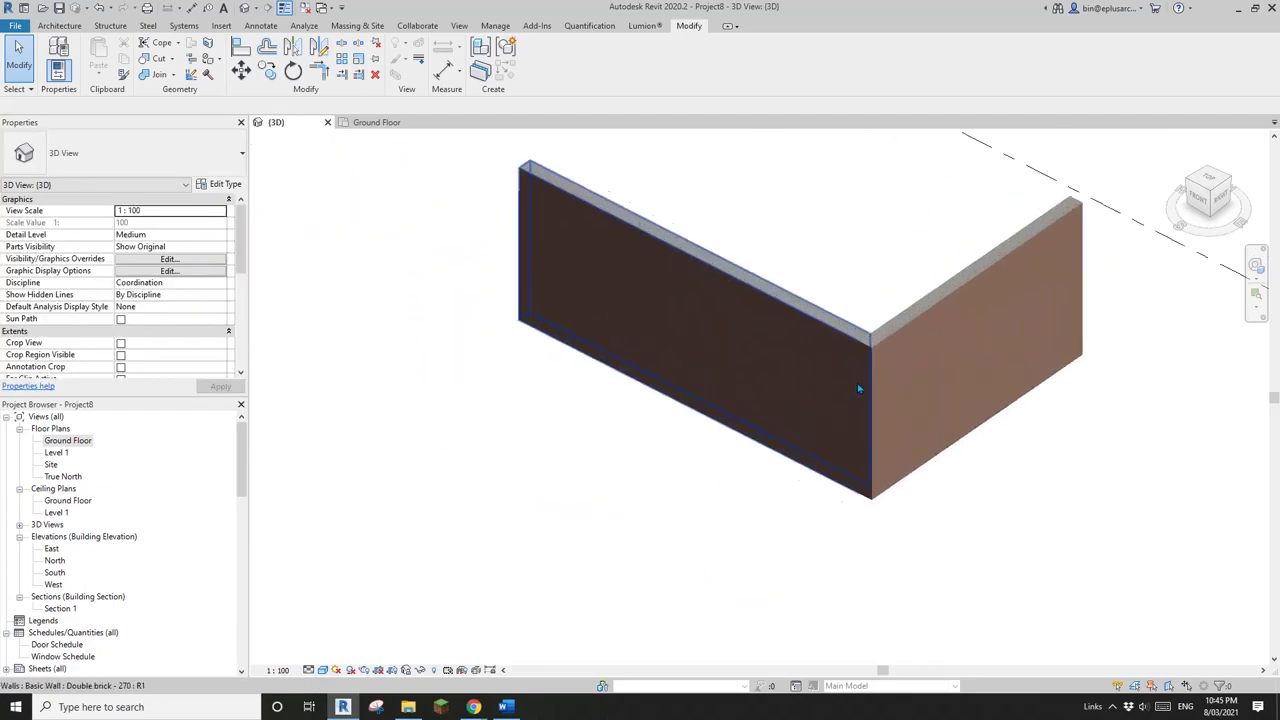
pyautogui.click(59, 25)
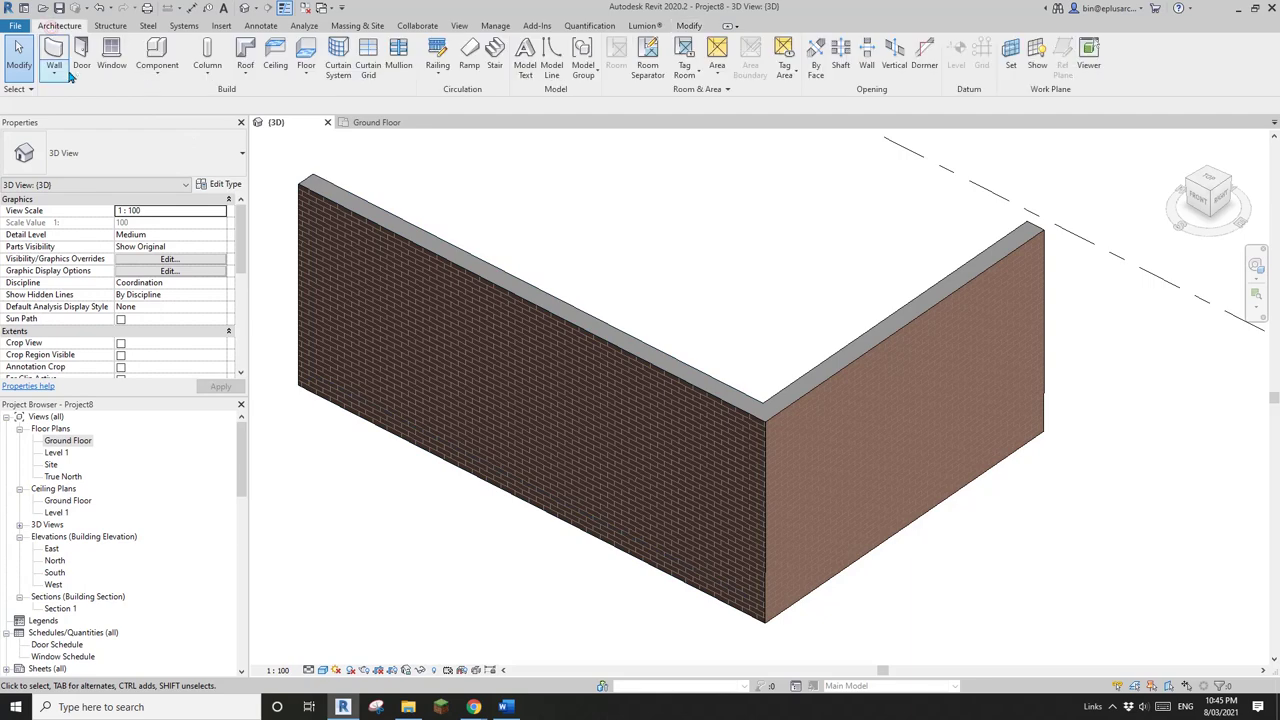
pyautogui.click(54, 76)
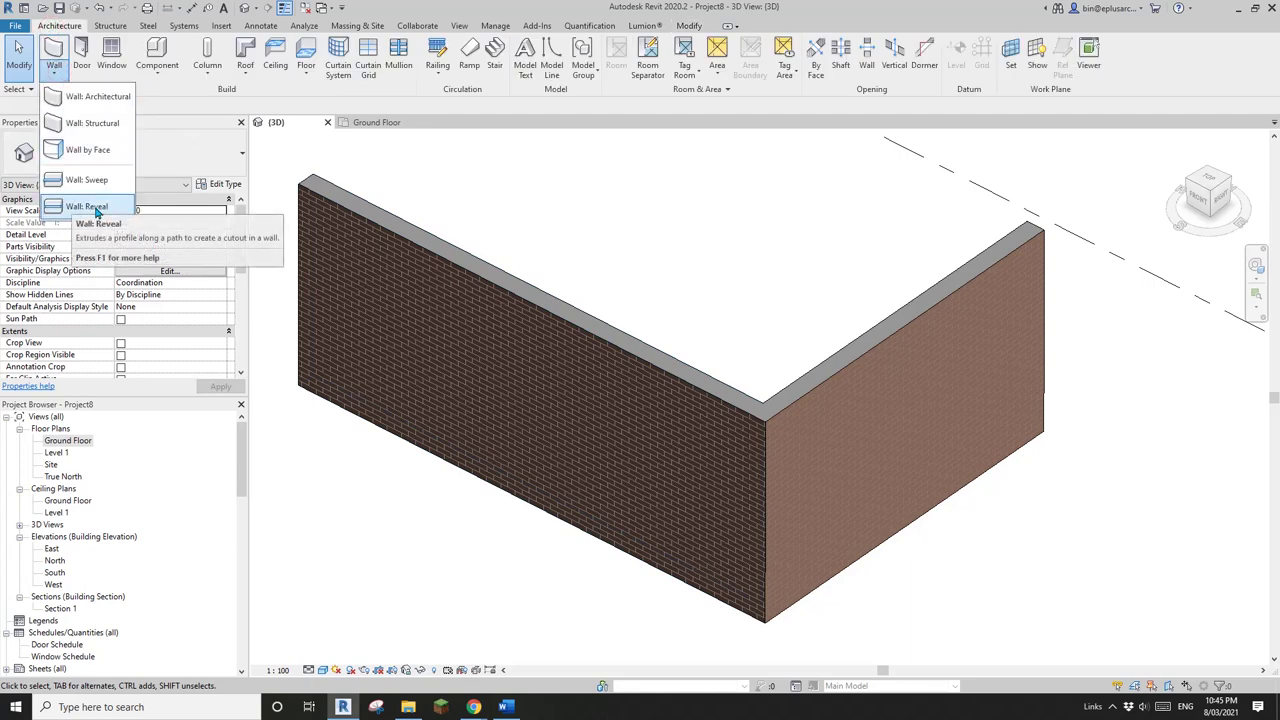
pyautogui.scroll(1, 471, 428)
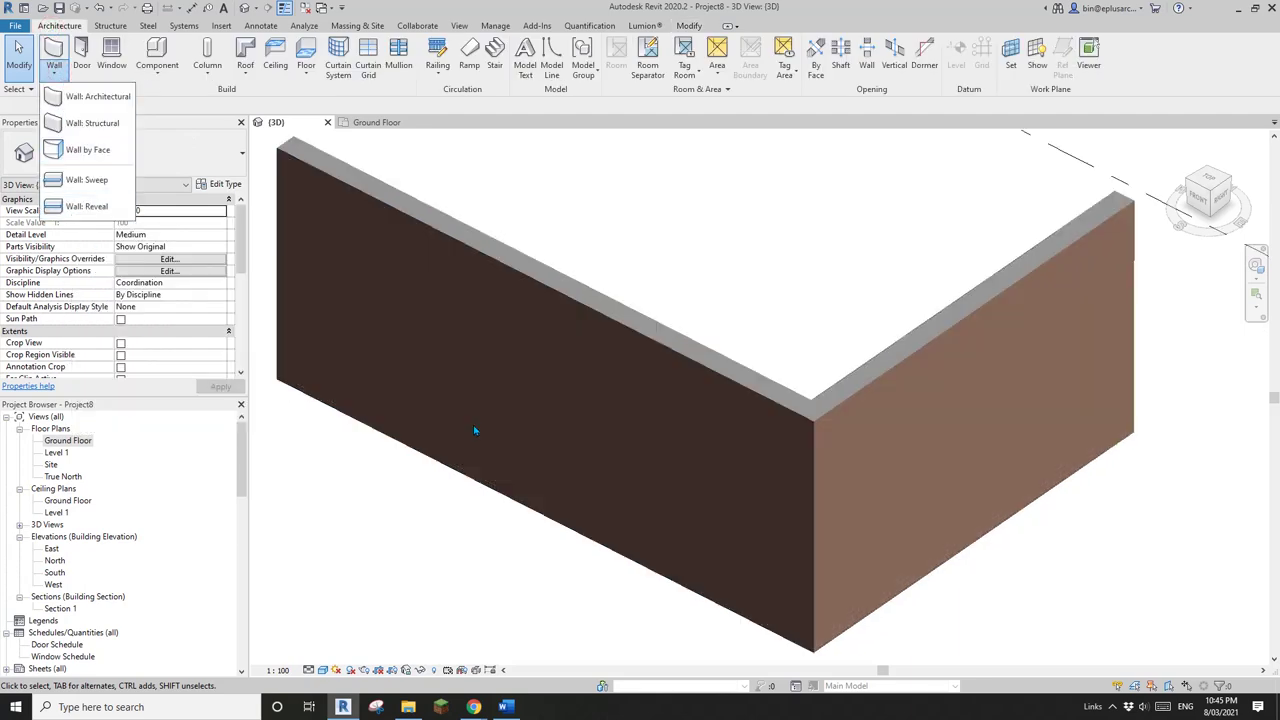
# - Create a new family from the wall-hosted profile template
pyautogui.click(15, 25)
pyautogui.click(15, 25)
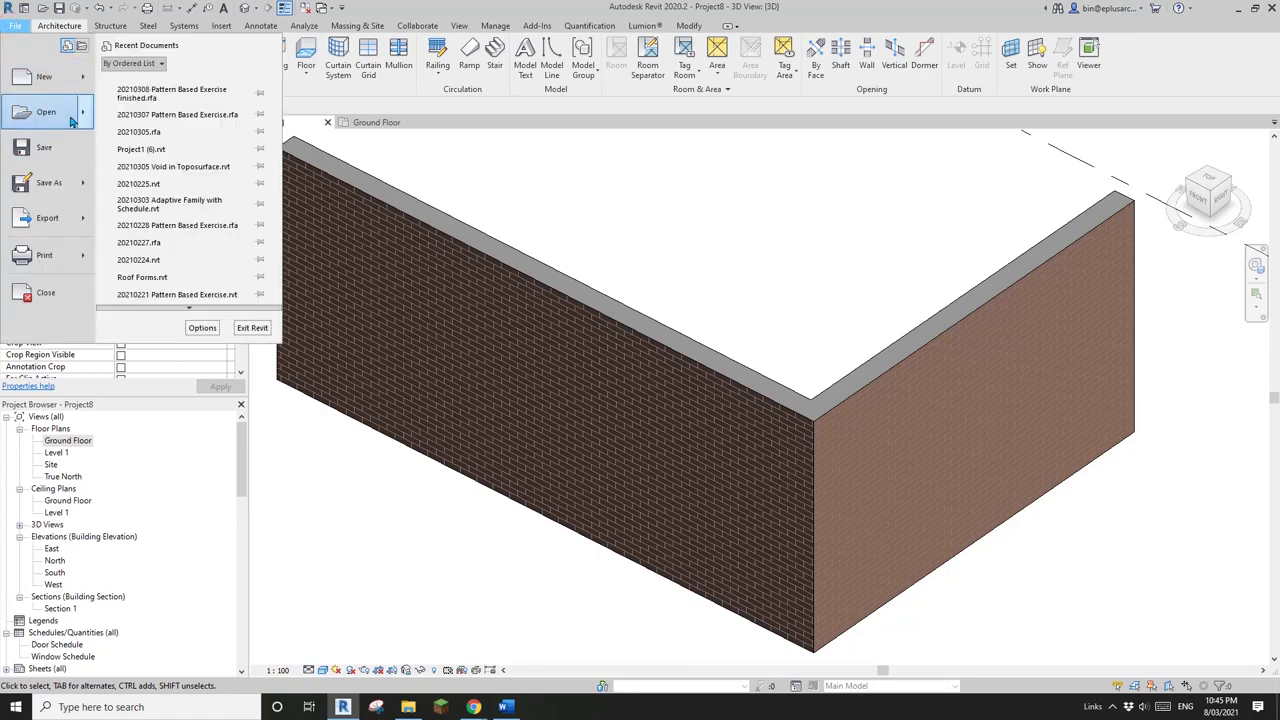
pyautogui.moveTo(60, 78)
pyautogui.click(168, 126)
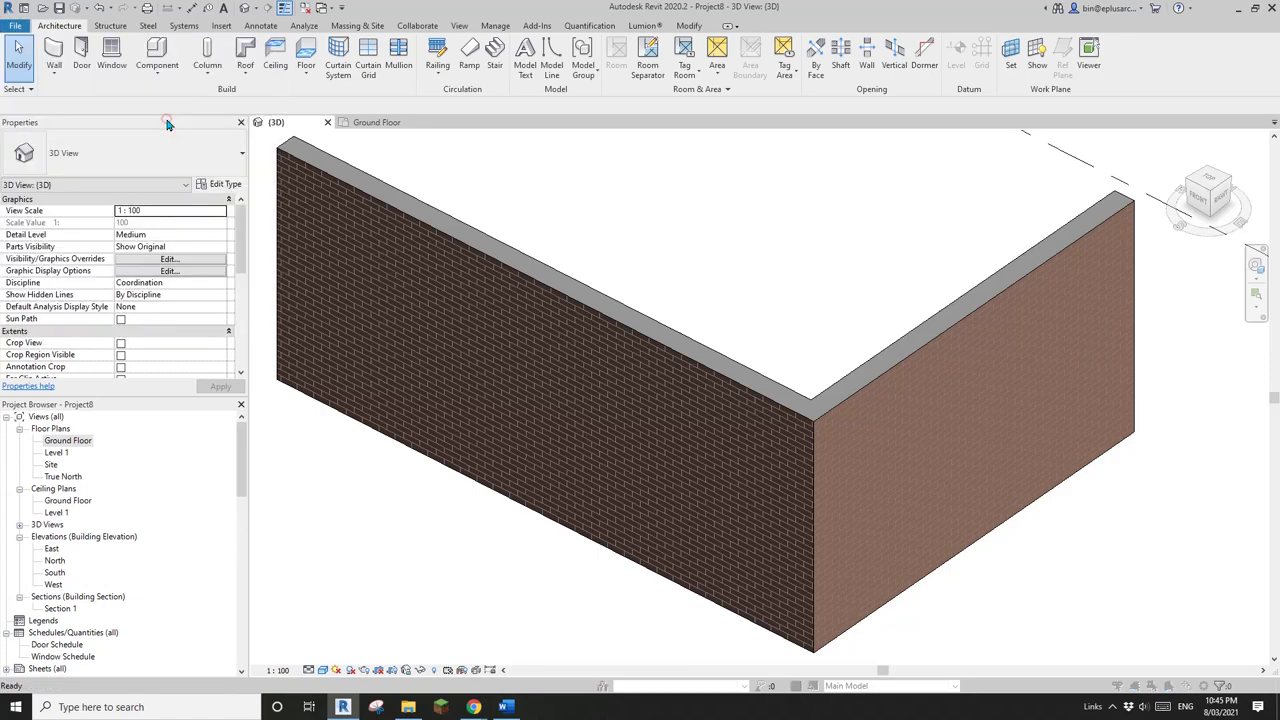
pyautogui.moveTo(713, 266); pyautogui.dragTo(714, 400)
pyautogui.click(468, 268)
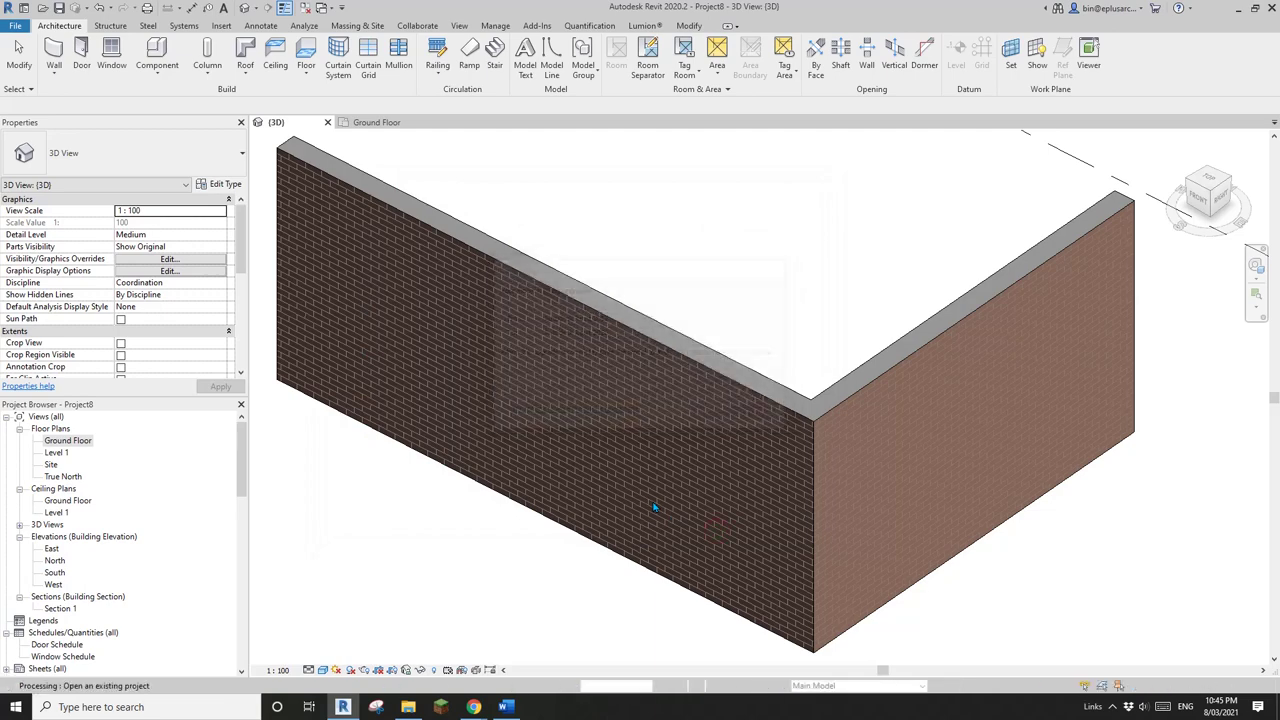
# - Draw a 100 mm line down the wall face from the intersection of the two reference planes in the profile family
pyautogui.moveTo(701, 462); pyautogui.dragTo(699, 461, button='middle')
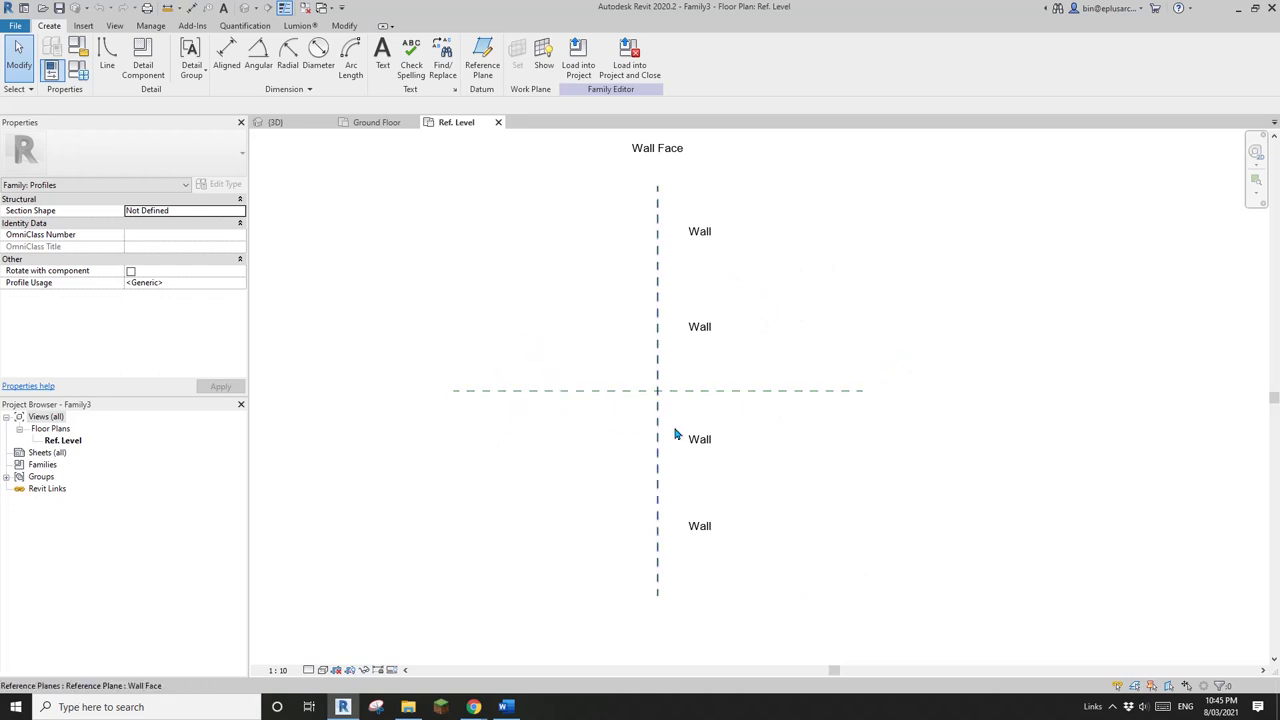
pyautogui.scroll(2, 677, 434)
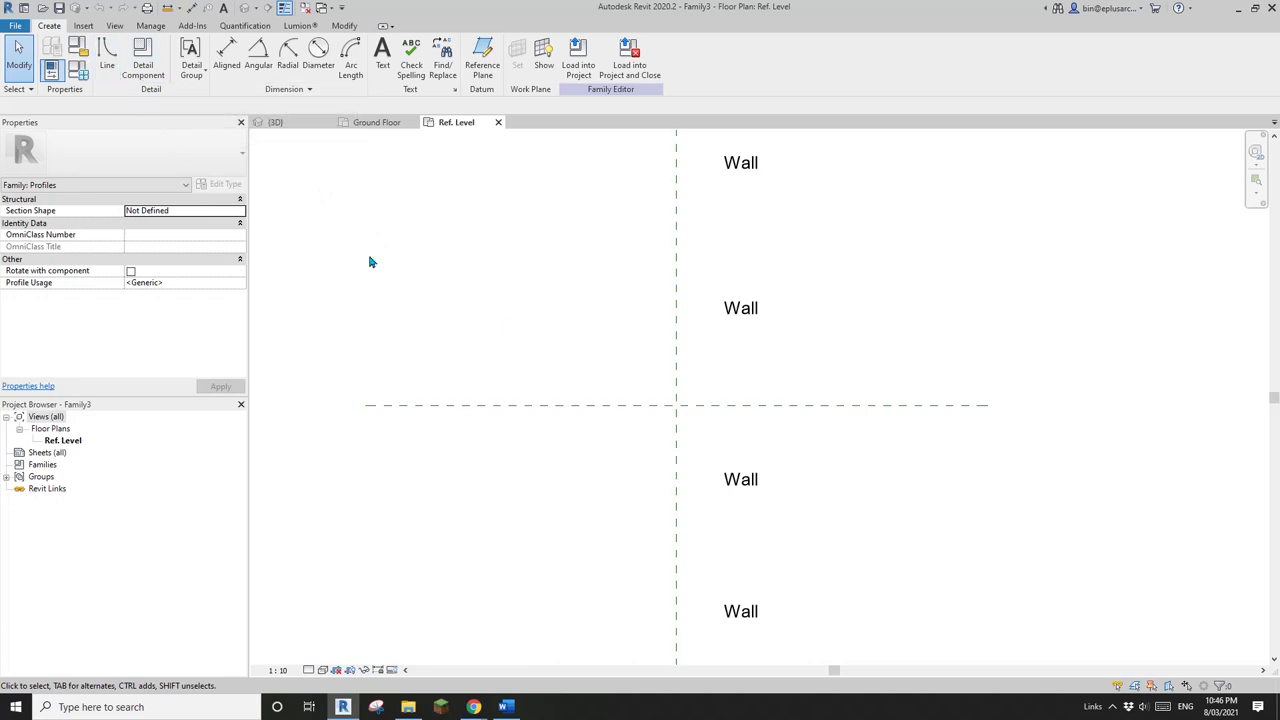
pyautogui.moveTo(369, 255); pyautogui.dragTo(380, 267, button='middle')
pyautogui.click(107, 56)
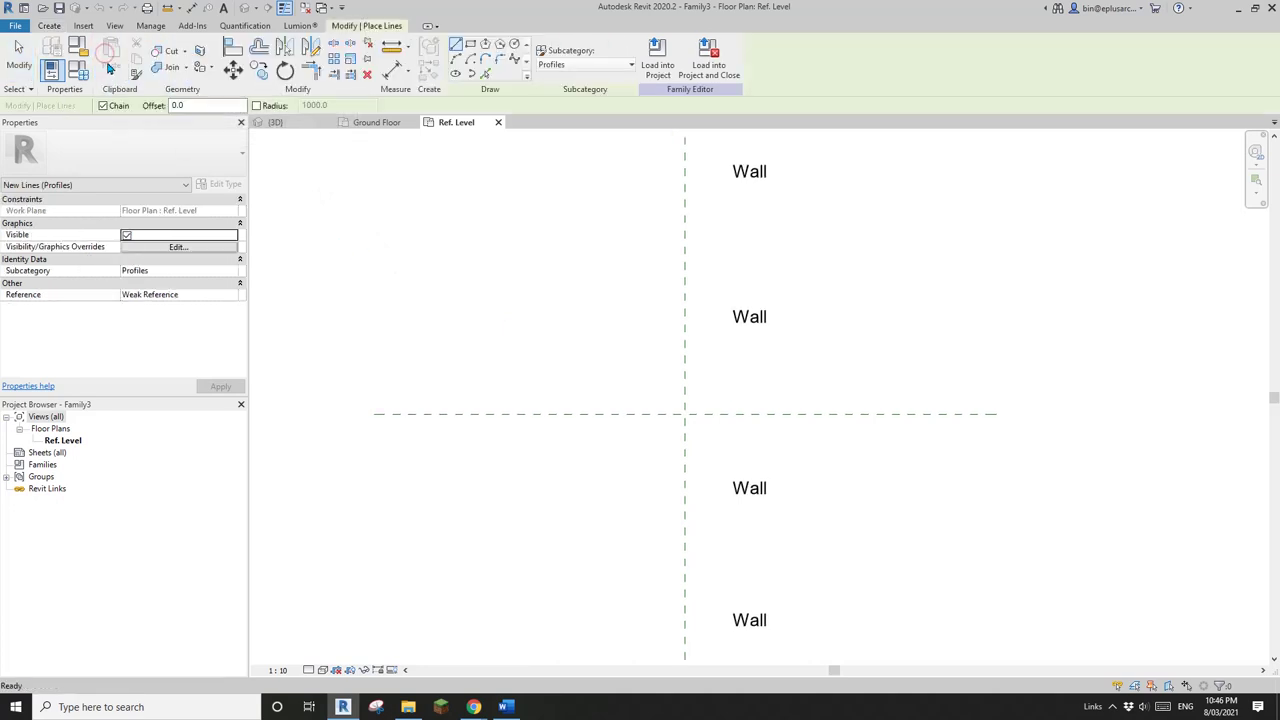
pyautogui.moveTo(678, 376); pyautogui.dragTo(638, 362, button='middle')
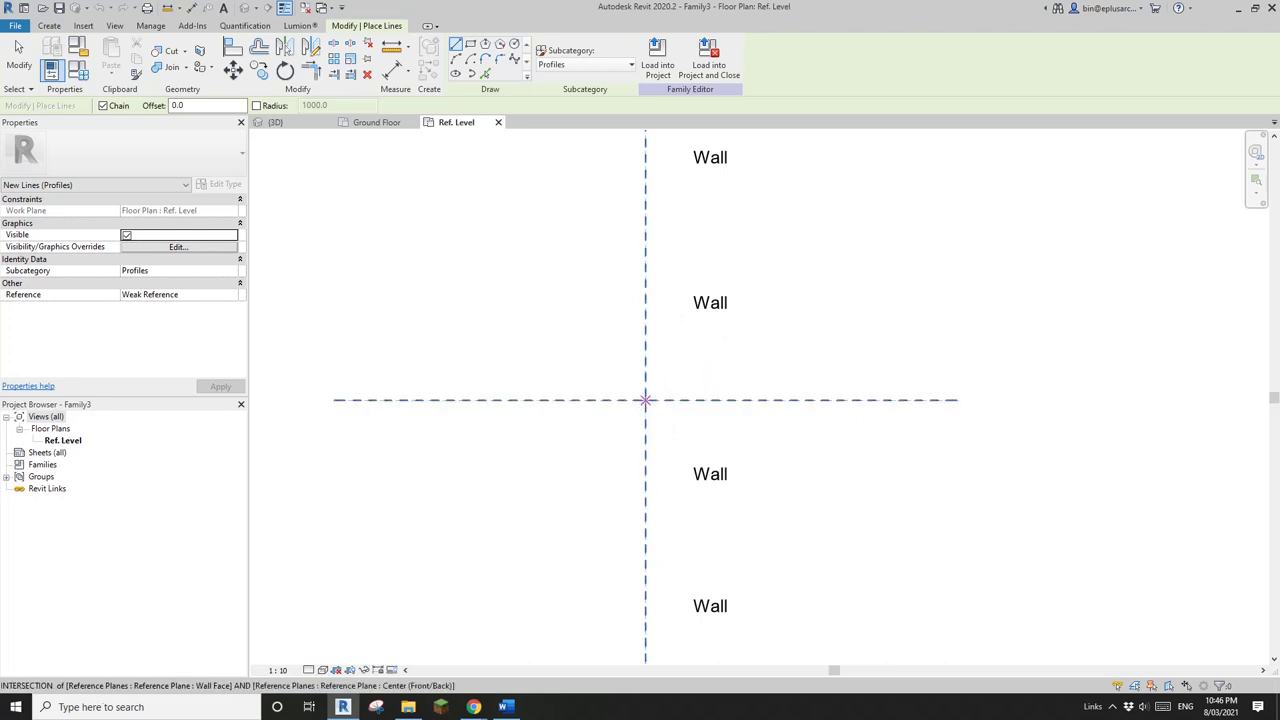
pyautogui.scroll(2, 645, 400)
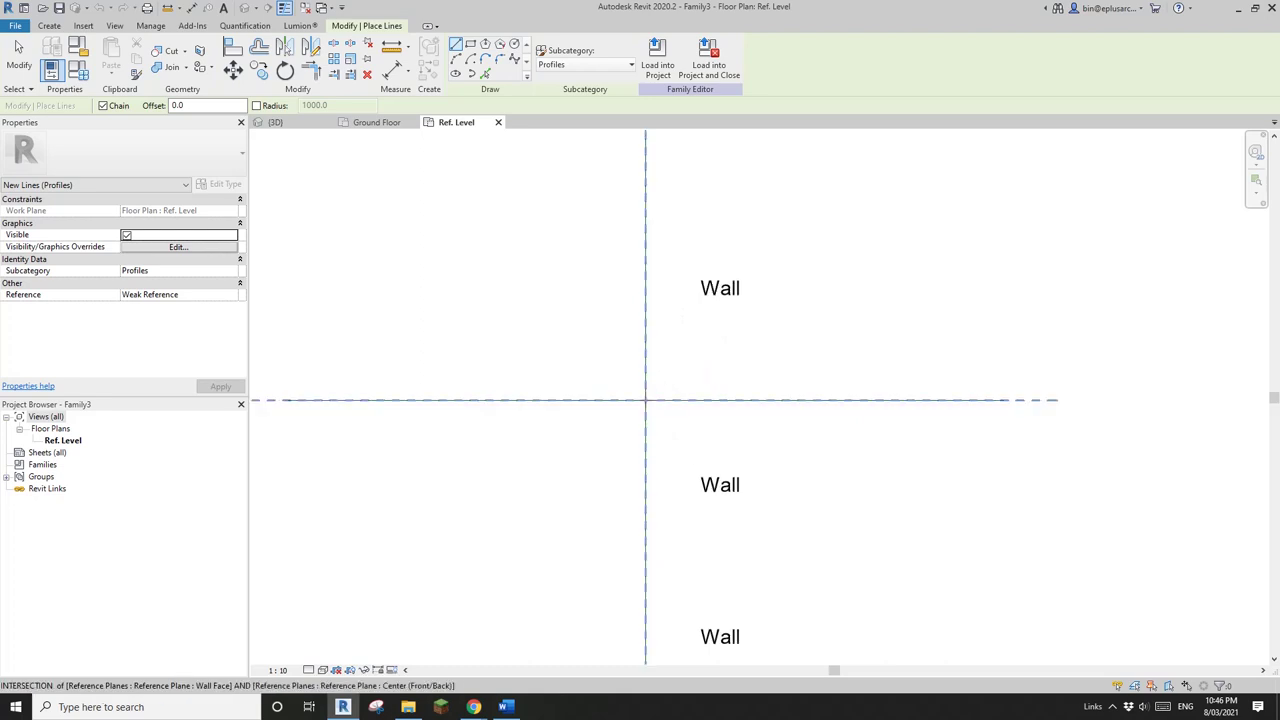
pyautogui.click(645, 400)
pyautogui.write('1')
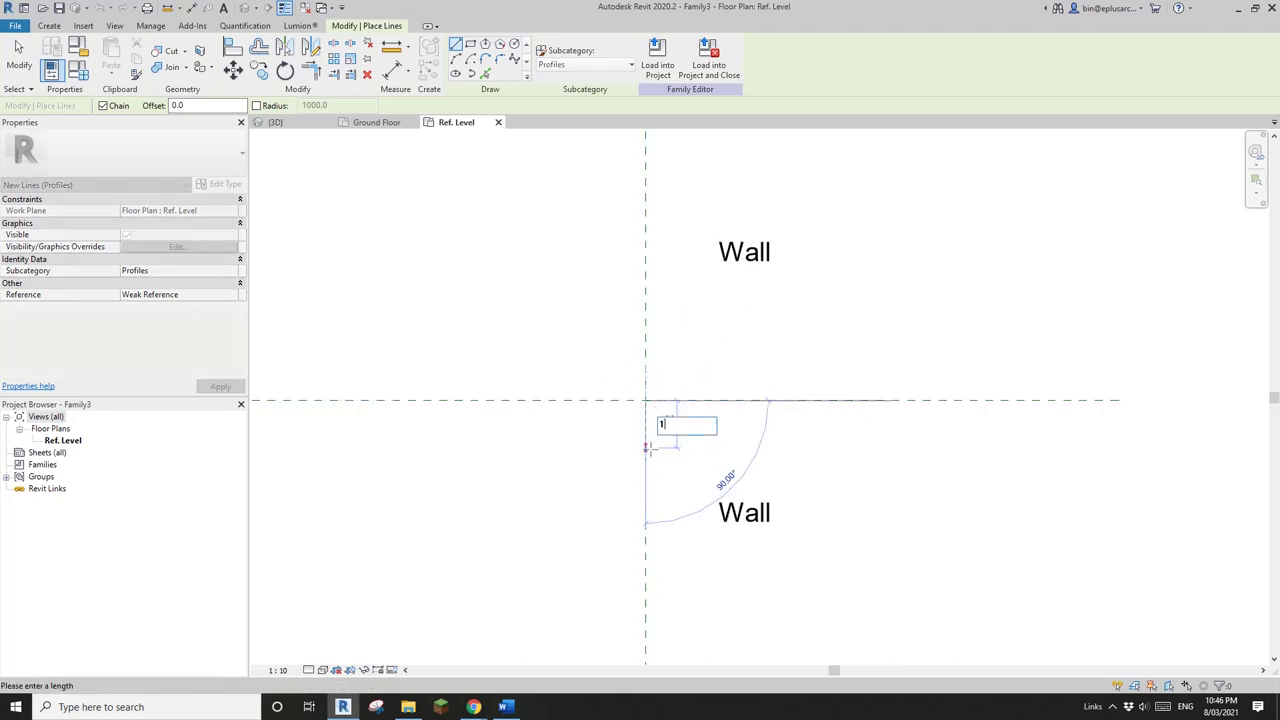
pyautogui.write('00')
pyautogui.press('Return')
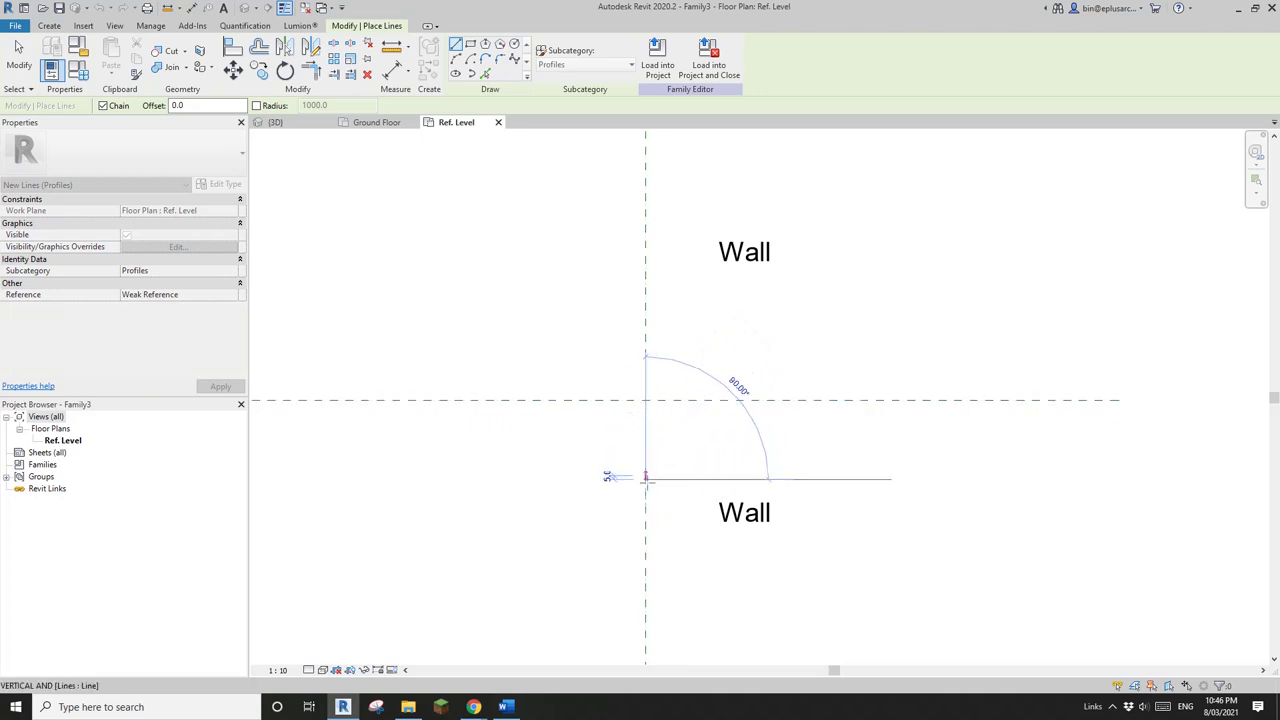
# - Complete the symmetrical triangular profile with two 45° lines meeting on the horizontal reference plane and trim the wall-face edge closed
pyautogui.click(724, 399)
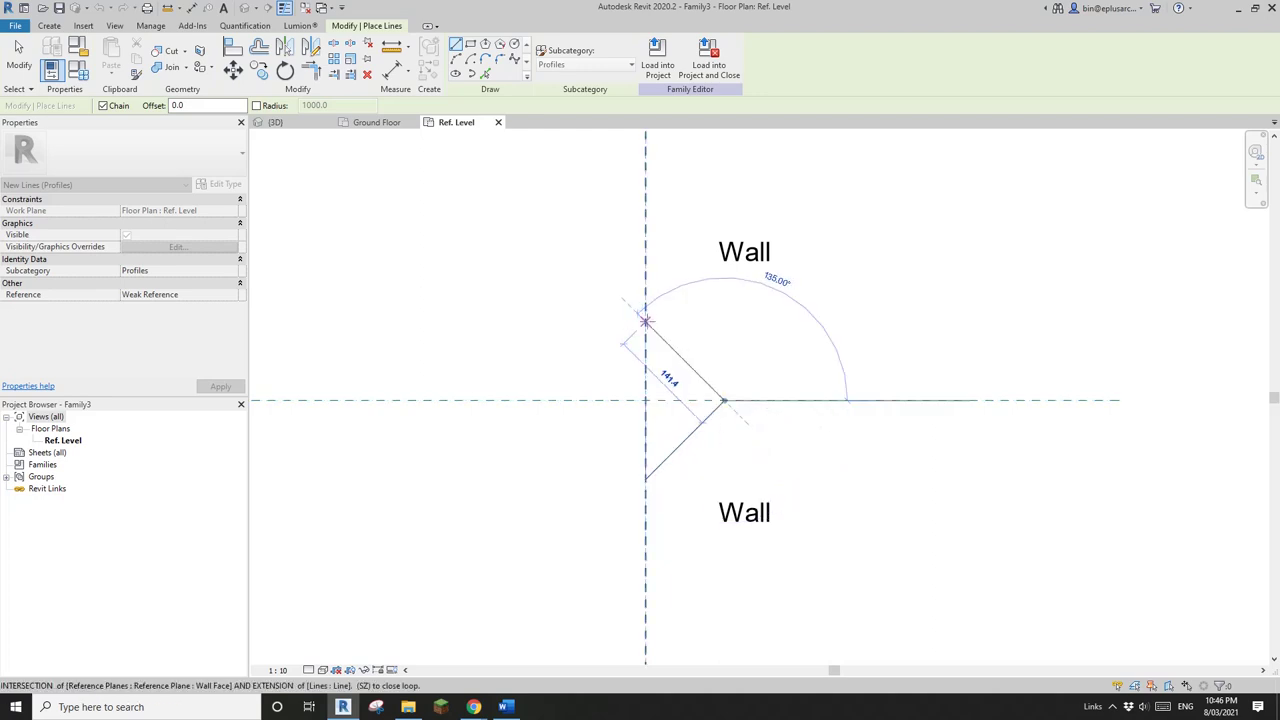
pyautogui.click(645, 320)
pyautogui.press('t')
pyautogui.press('r')
pyautogui.press('Escape')
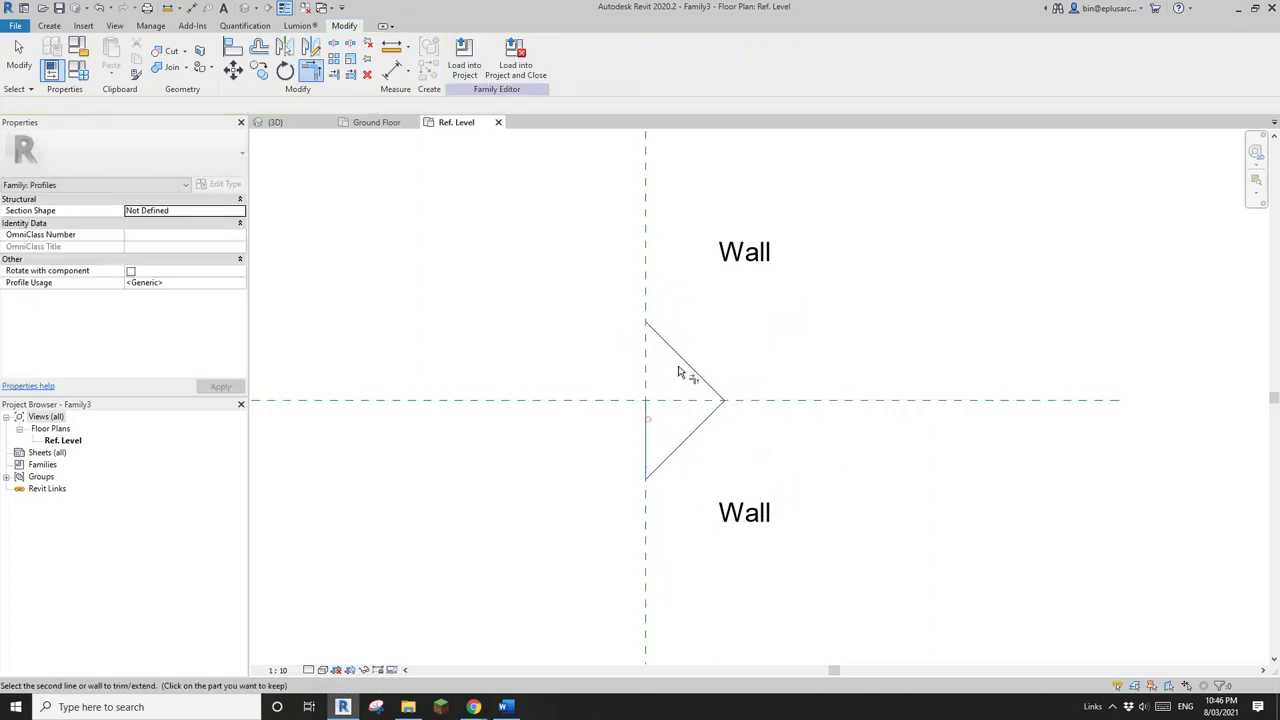
# - Load the triangular profile family into the project and close it without saving
pyautogui.scroll(-2, 690, 370)
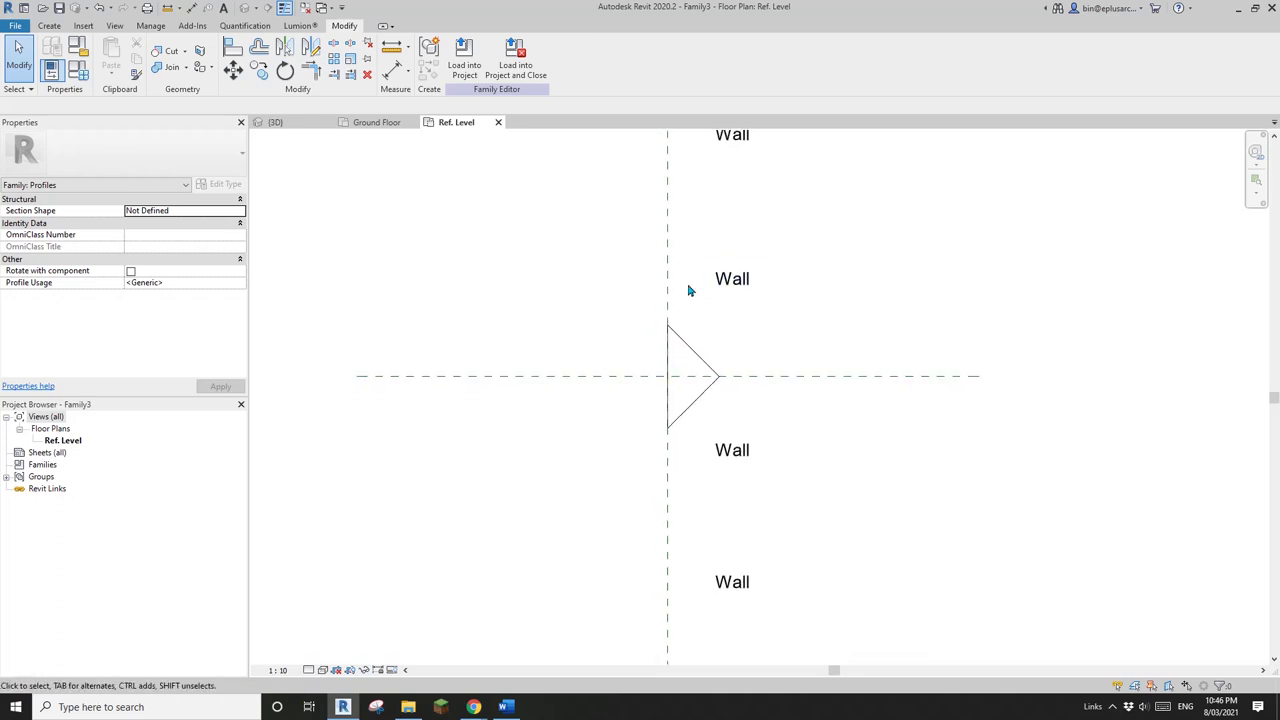
pyautogui.scroll(-1, 705, 333)
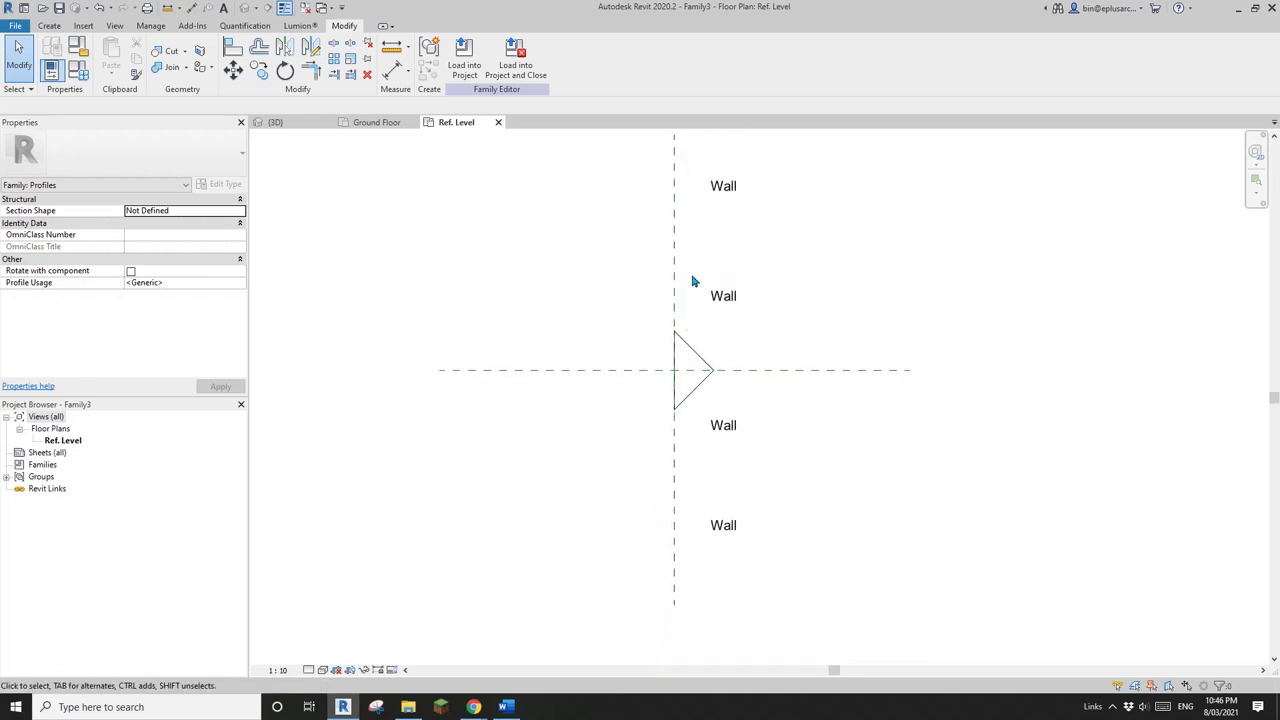
pyautogui.scroll(-1, 676, 234)
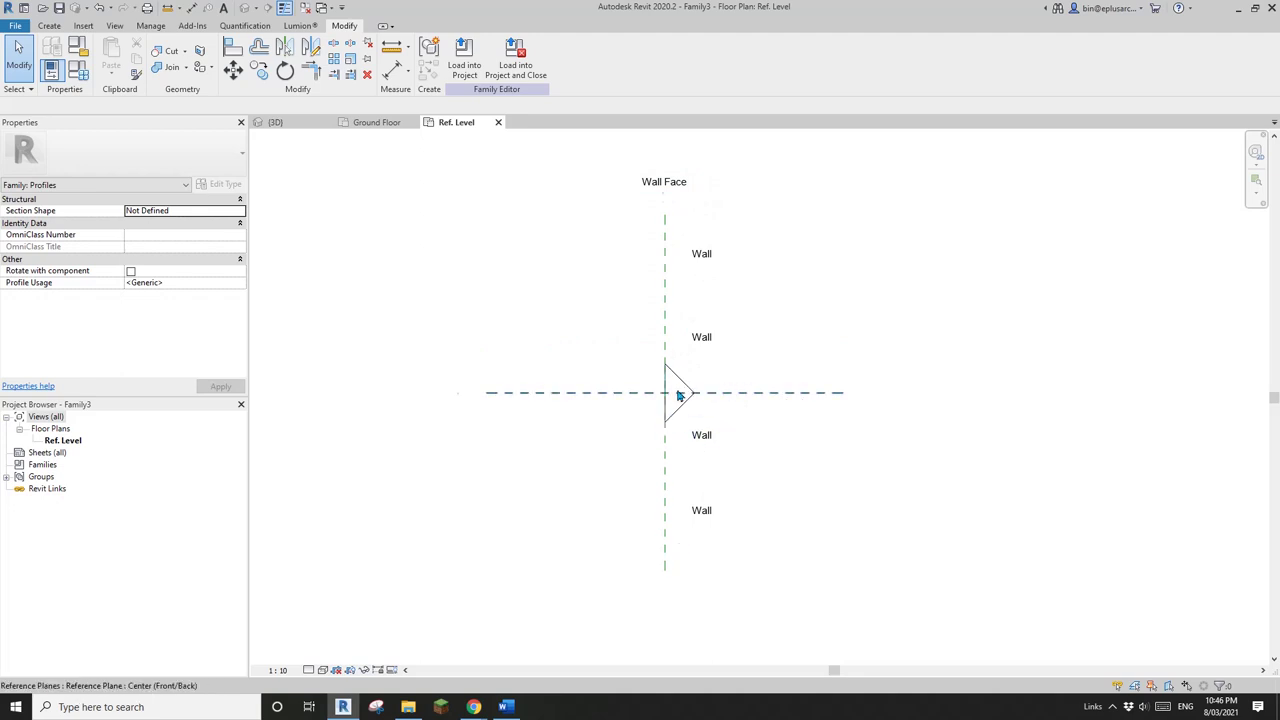
pyautogui.scroll(1, 680, 393)
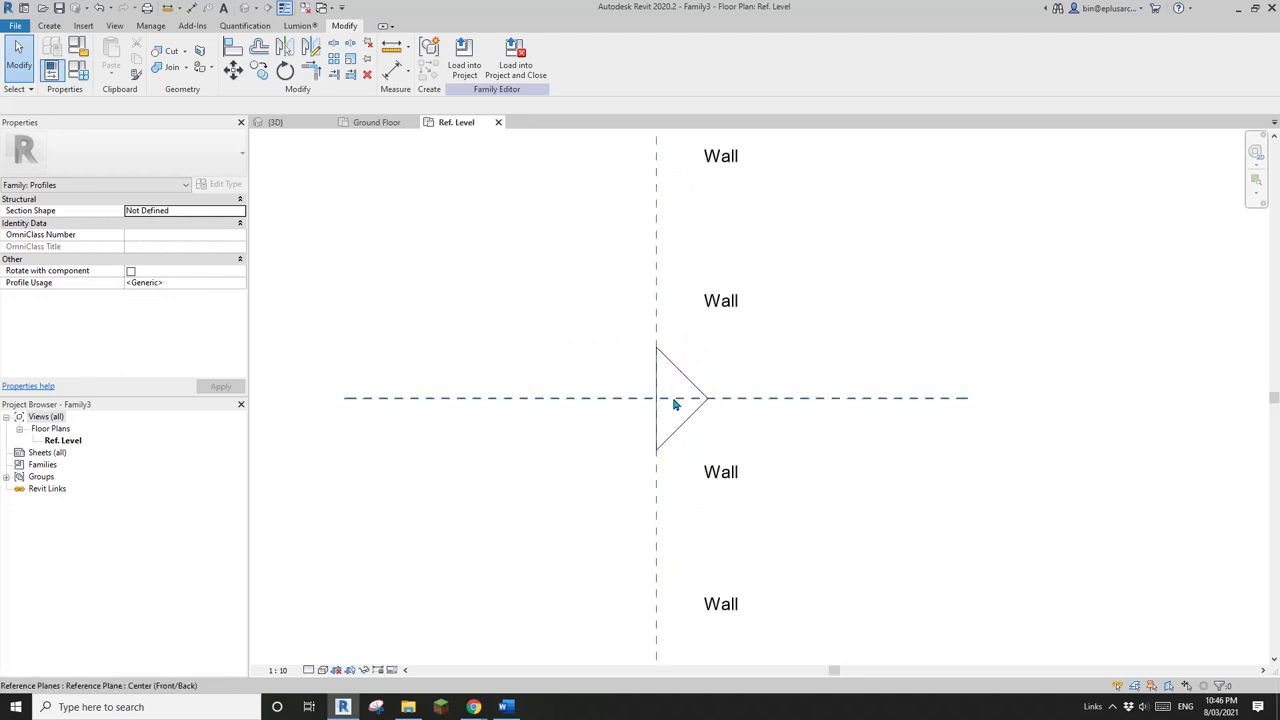
pyautogui.scroll(-1, 677, 408)
pyautogui.click(515, 60)
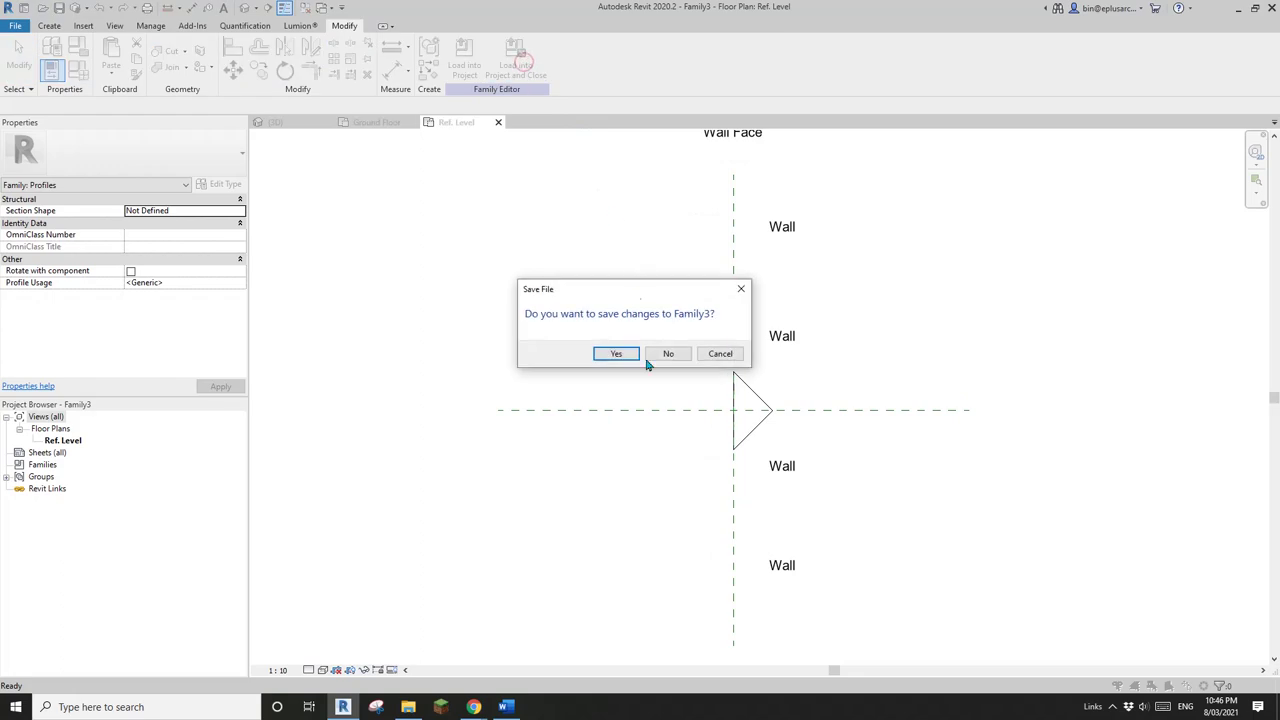
pyautogui.click(667, 354)
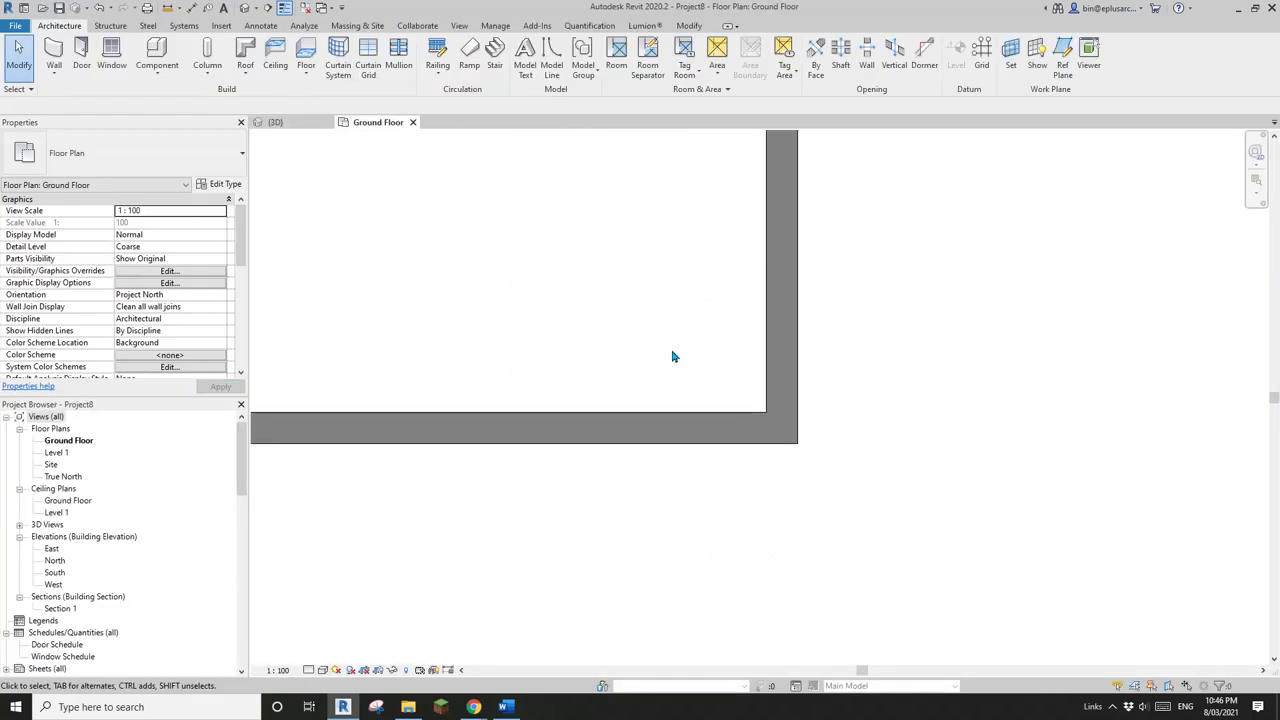
# - Check the availability of Wall: Reveal in the Ground Floor plan and return to the 3D view
pyautogui.click(244, 8)
pyautogui.scroll(2, 689, 346)
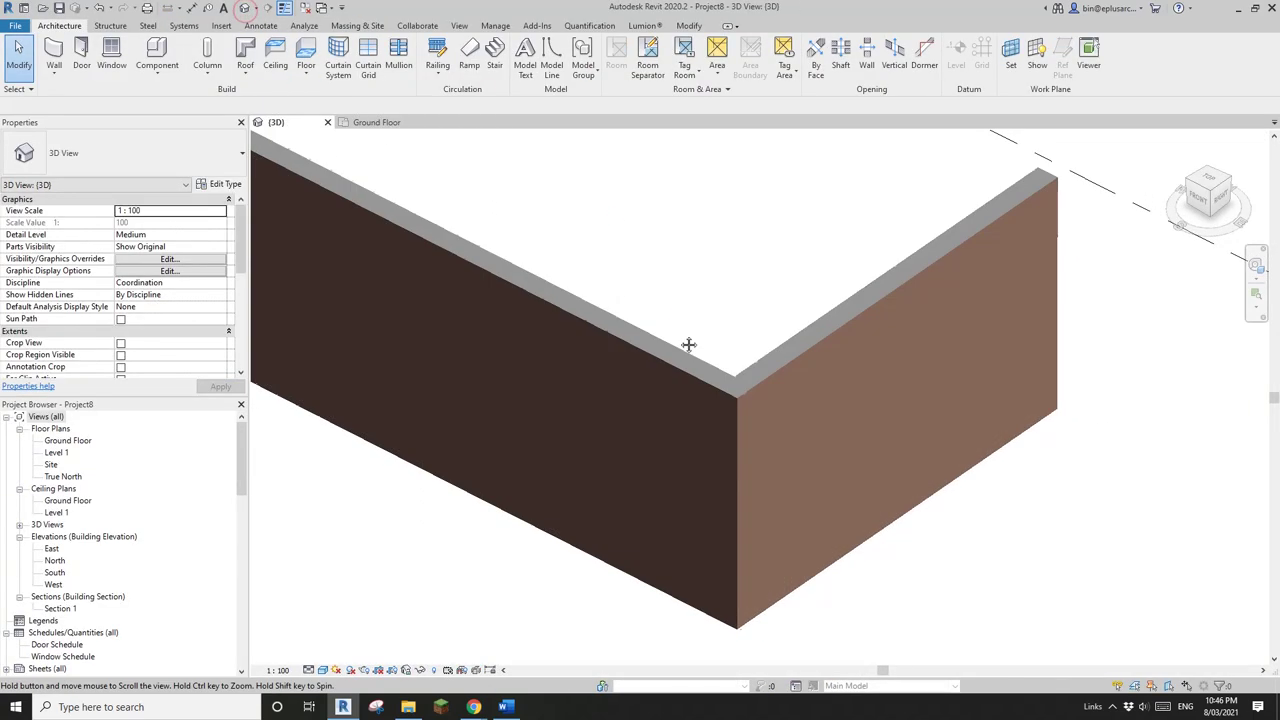
pyautogui.doubleClick(87, 443)
pyautogui.click(54, 78)
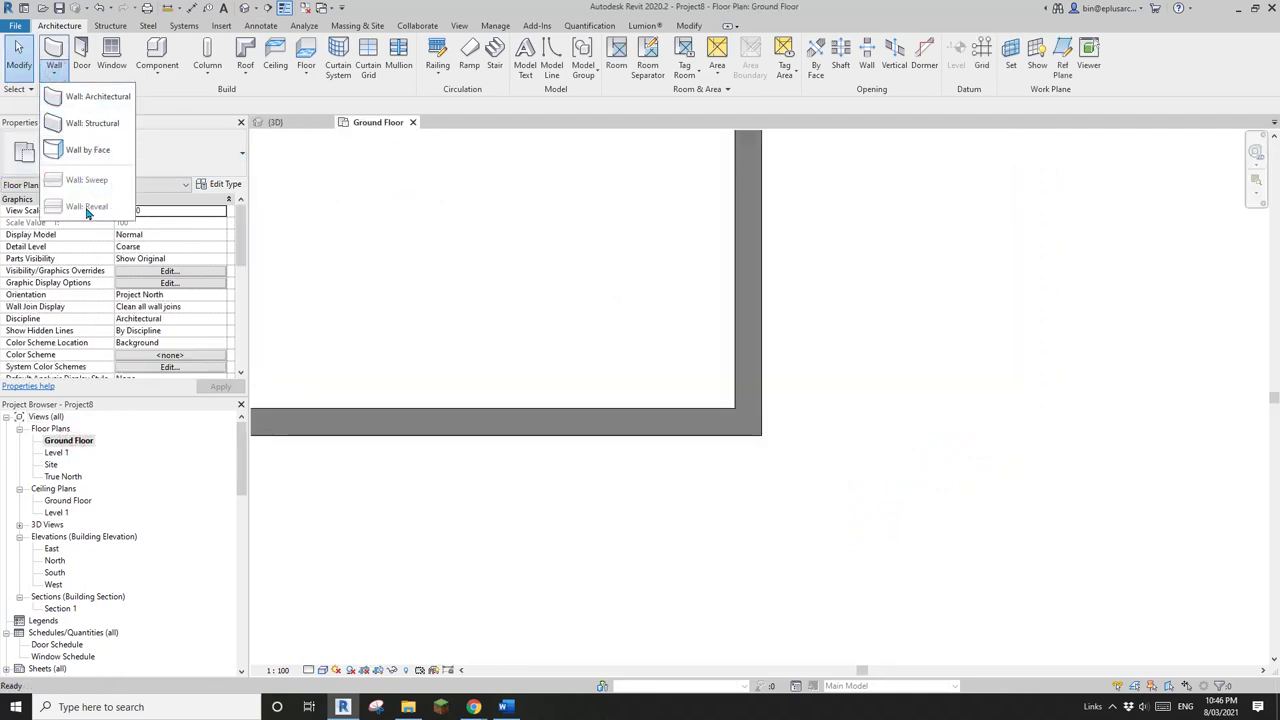
pyautogui.scroll(1, 573, 353)
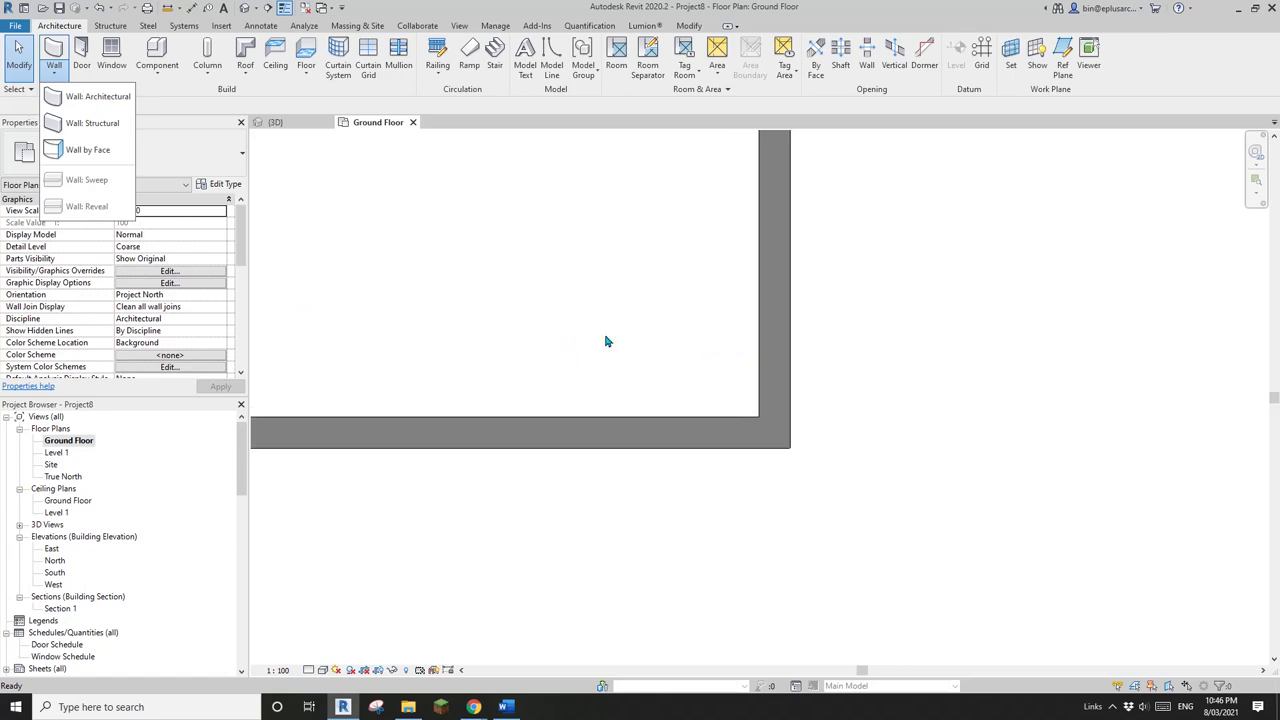
pyautogui.click(605, 339)
pyautogui.click(245, 8)
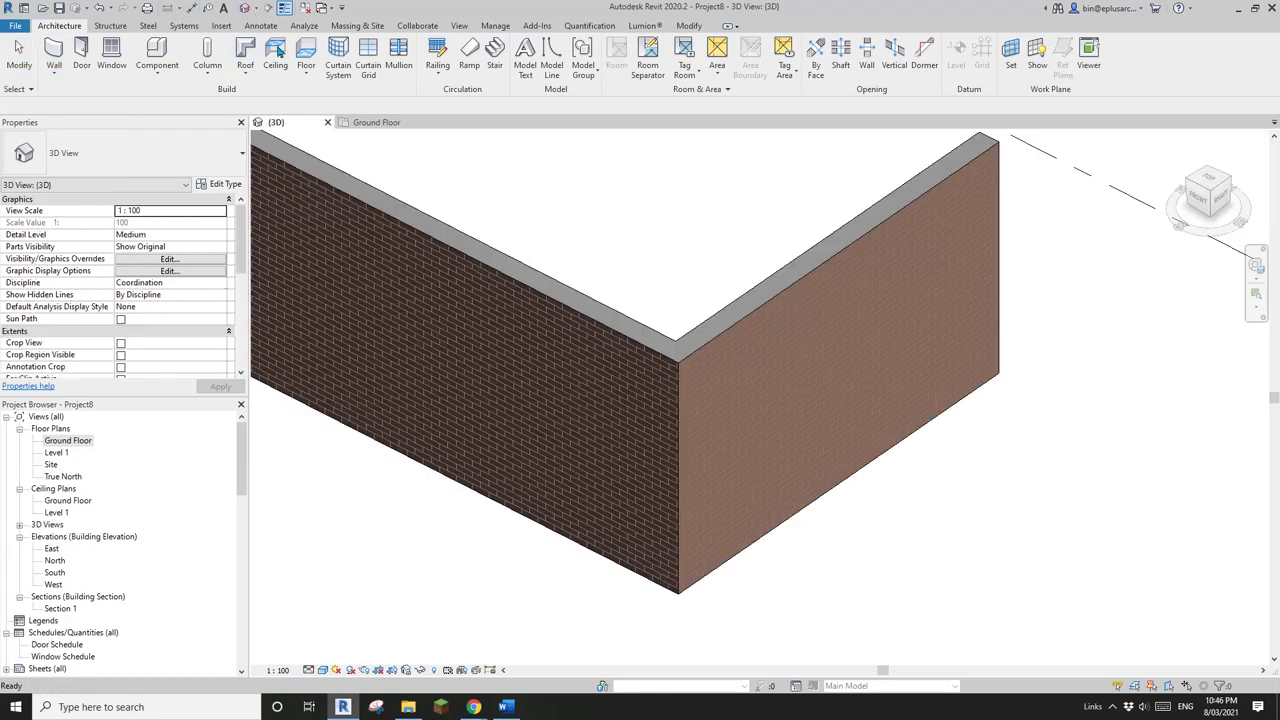
# - Start the Wall: Reveal command in the 3D view and duplicate the reveal type as Reveal 2
pyautogui.keyDown('shift'); pyautogui.moveTo(630, 358); pyautogui.dragTo(606, 380, button='middle'); pyautogui.keyUp('shift')
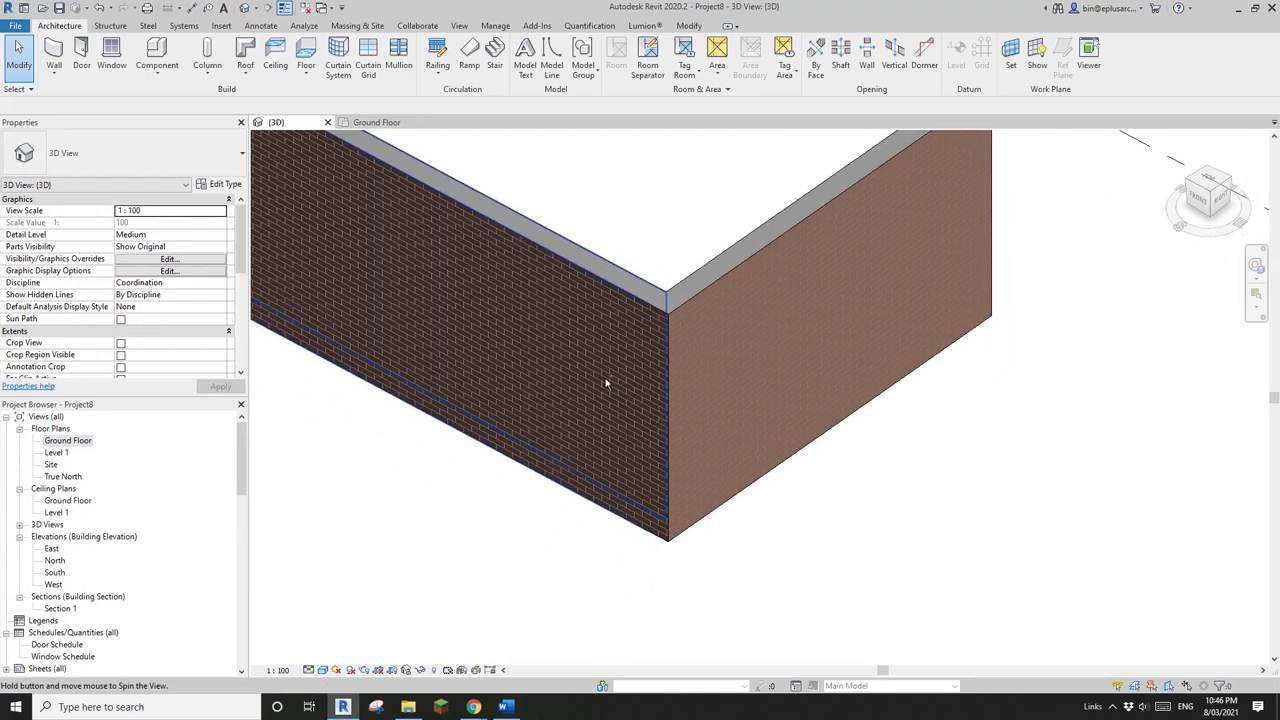
pyautogui.moveTo(452, 423); pyautogui.dragTo(471, 441, button='middle')
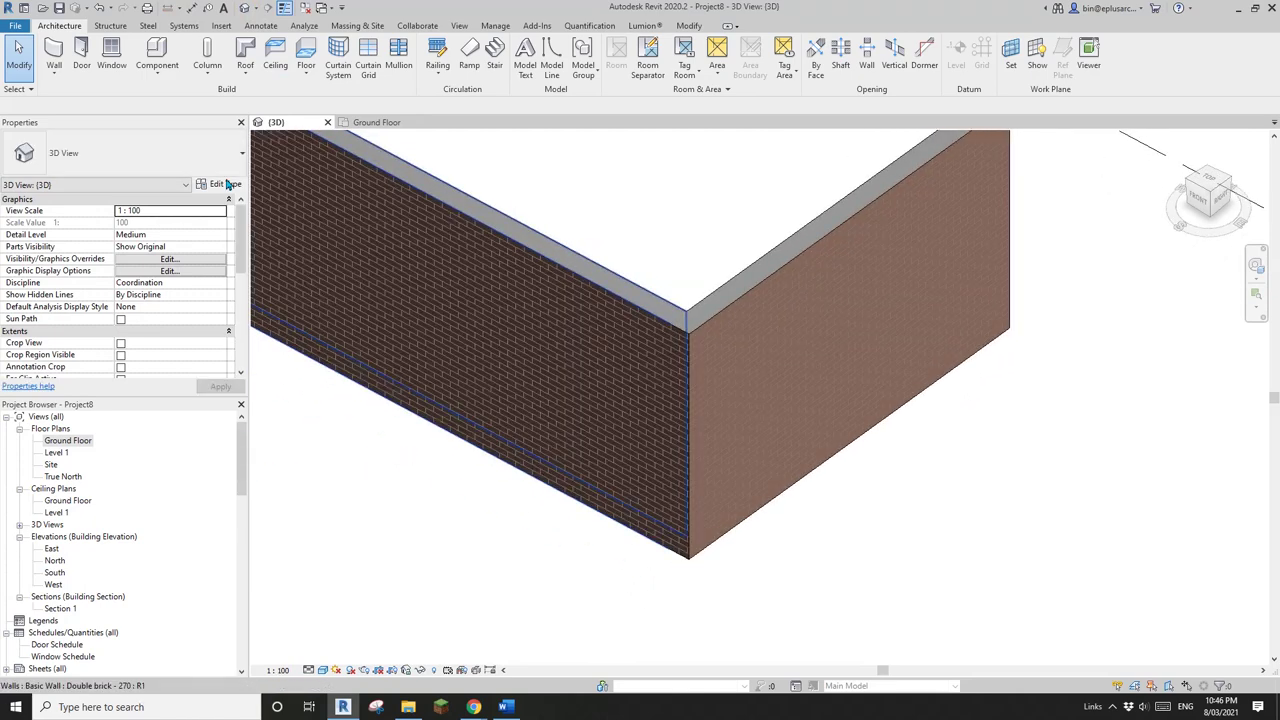
pyautogui.click(54, 76)
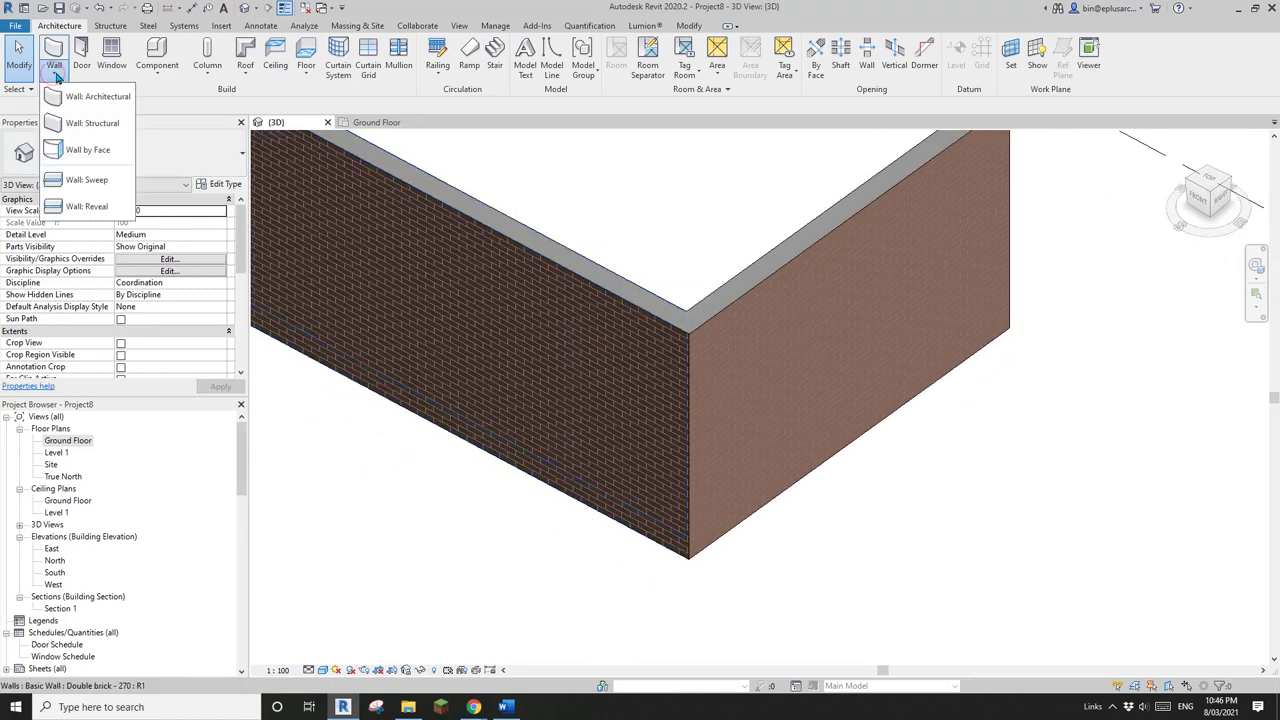
pyautogui.click(85, 207)
pyautogui.click(219, 186)
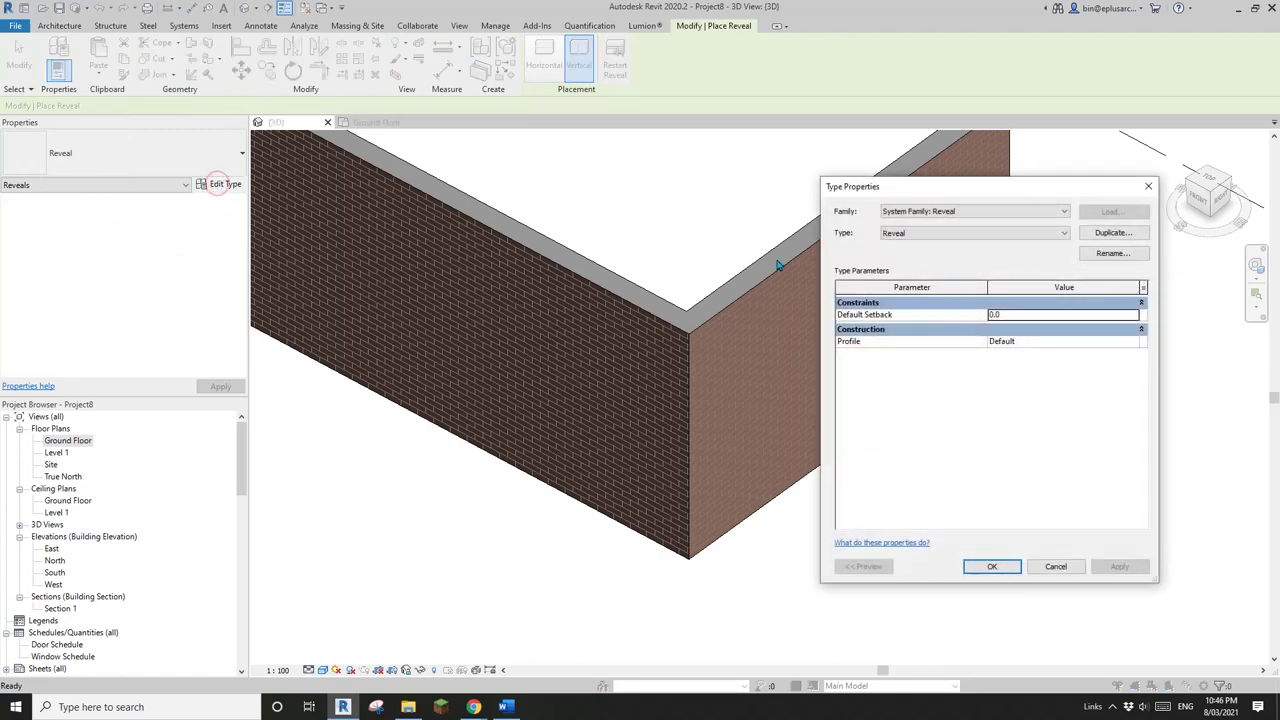
pyautogui.click(1111, 342)
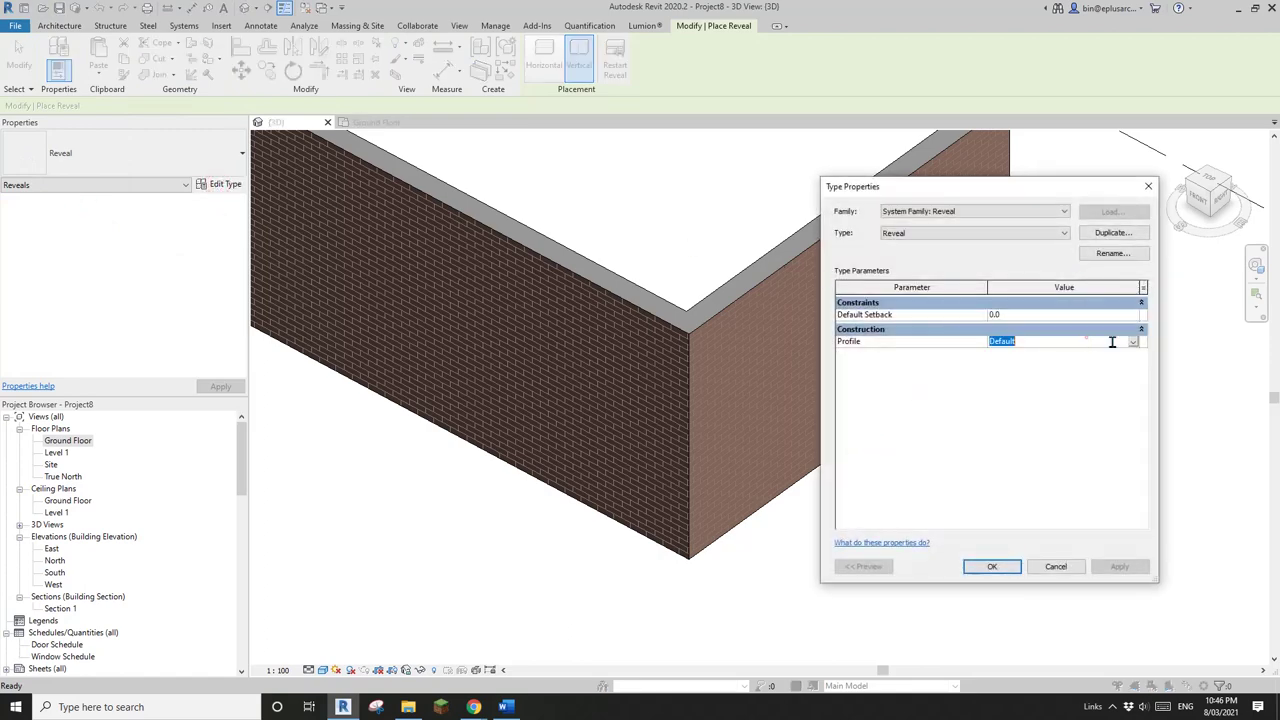
pyautogui.click(1113, 233)
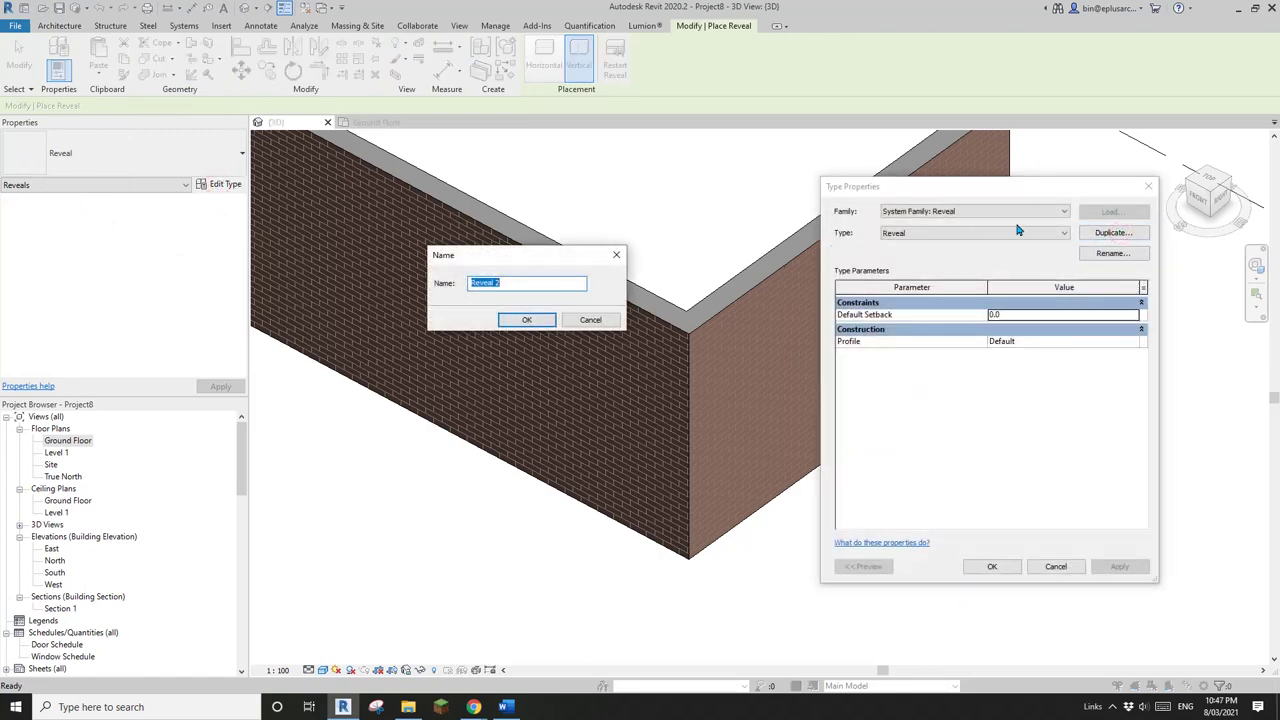
pyautogui.click(527, 319)
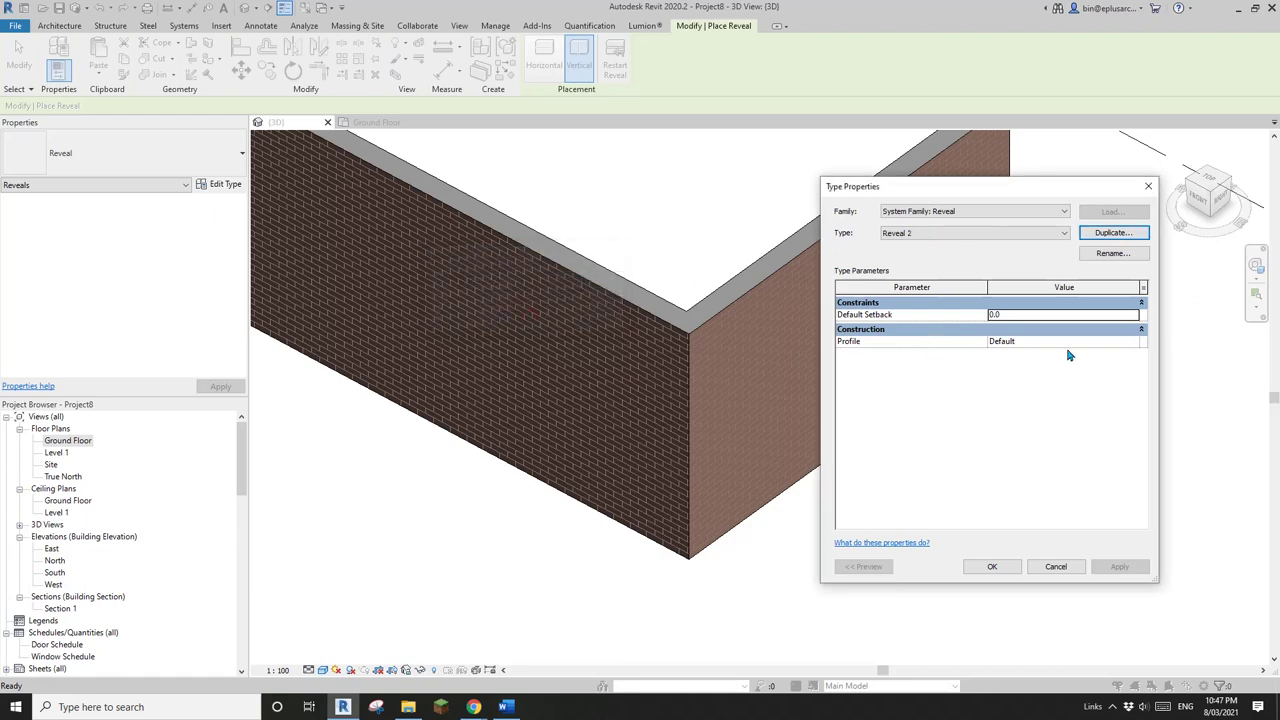
# - Assign the Family3 : Family3 profile to the Reveal 2 type and accept the type properties
pyautogui.click(1111, 342)
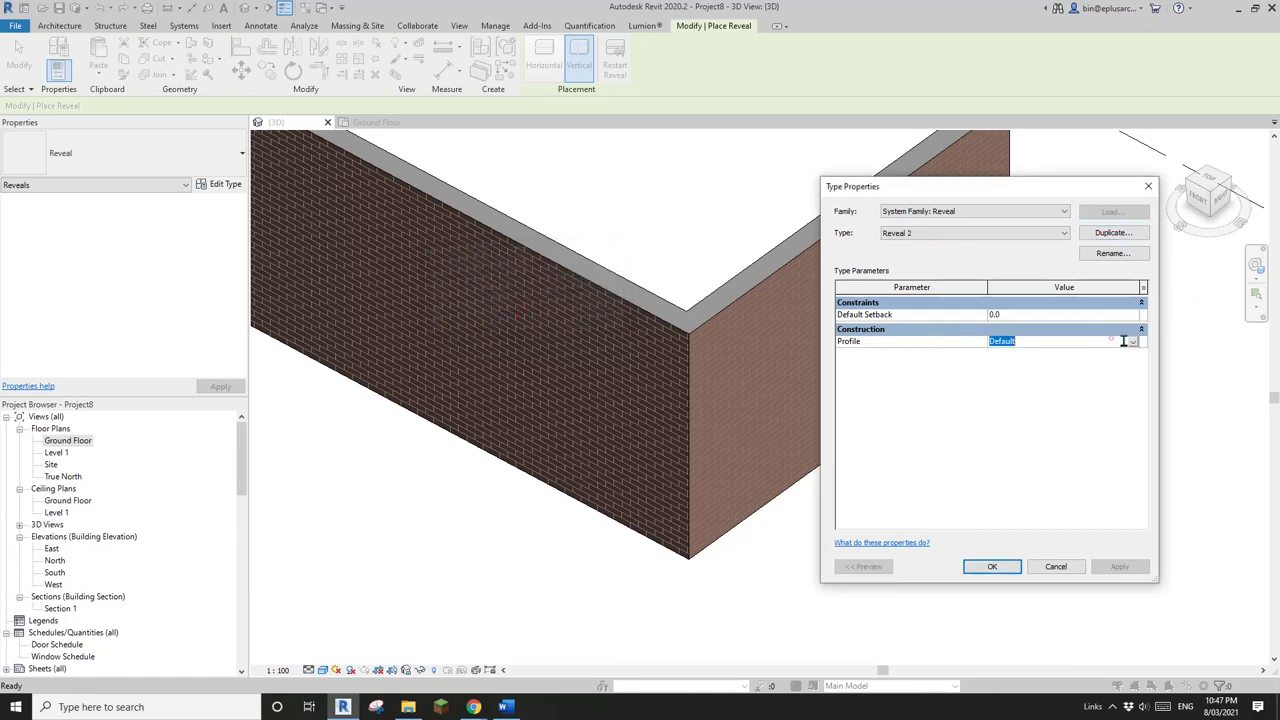
pyautogui.click(1133, 342)
pyautogui.click(1030, 374)
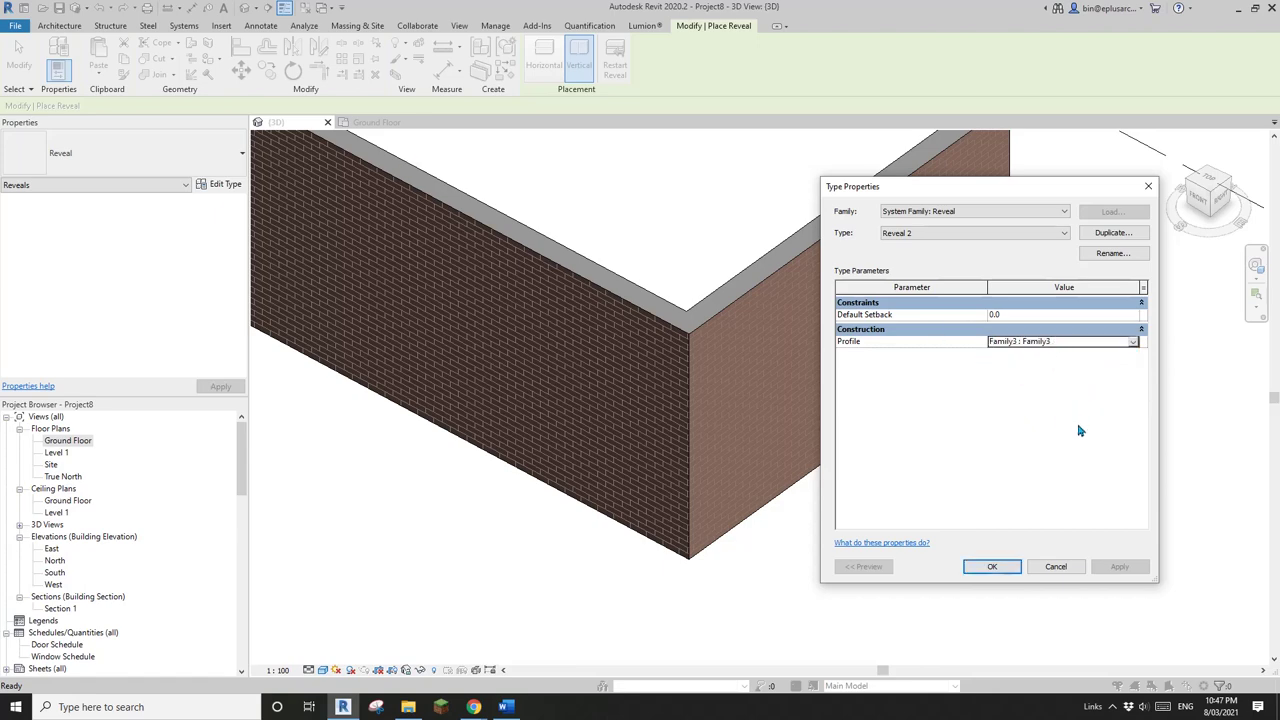
pyautogui.click(993, 567)
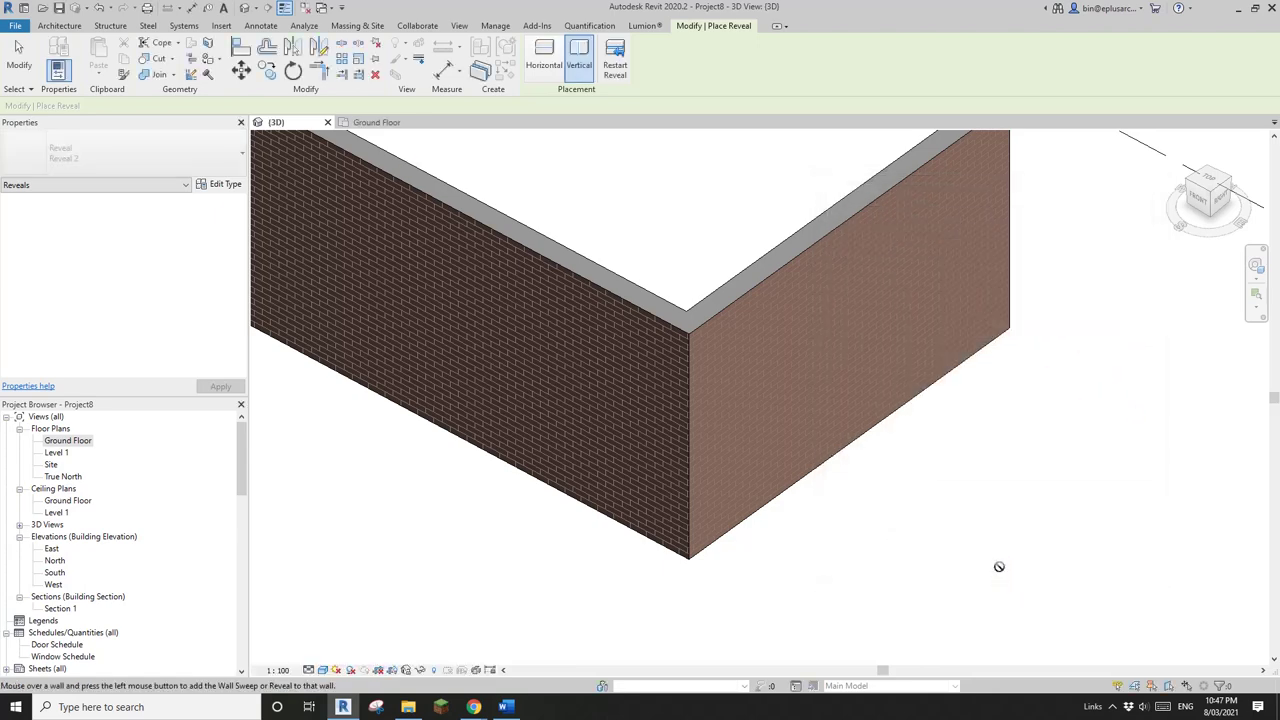
pyautogui.click(581, 66)
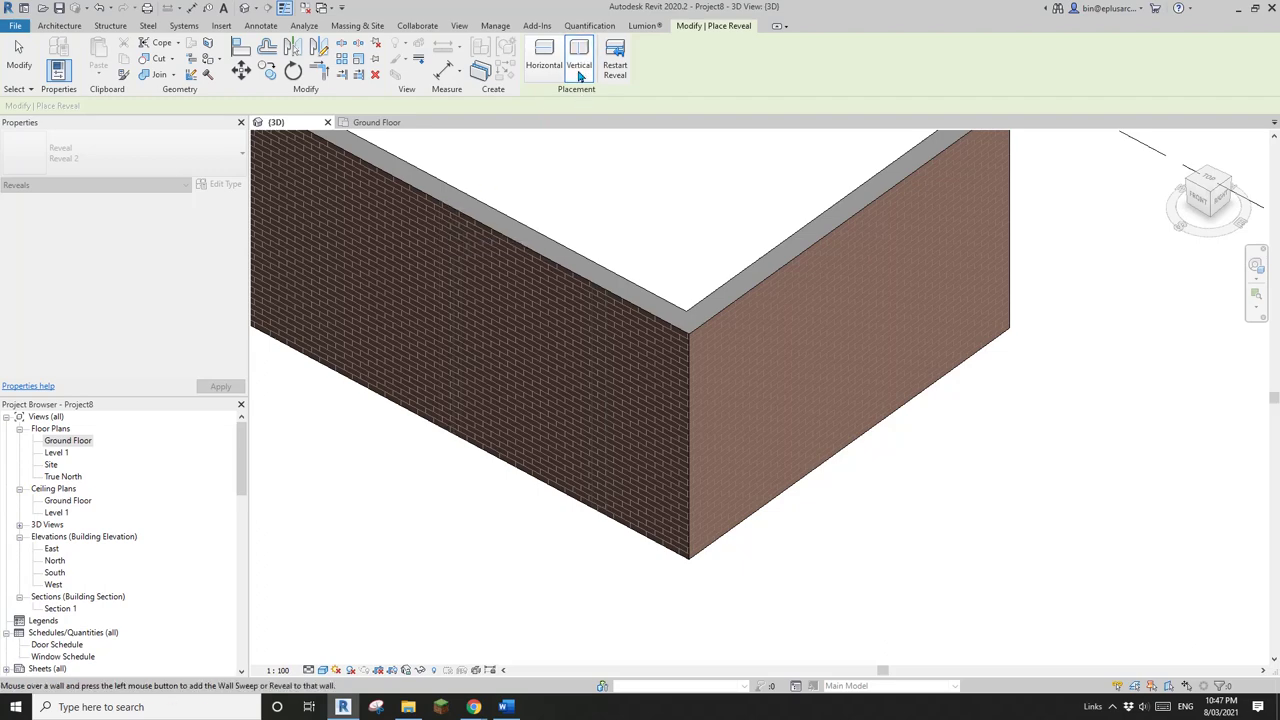
pyautogui.keyDown('shift'); pyautogui.moveTo(723, 409); pyautogui.dragTo(669, 402, button='middle'); pyautogui.keyUp('shift')
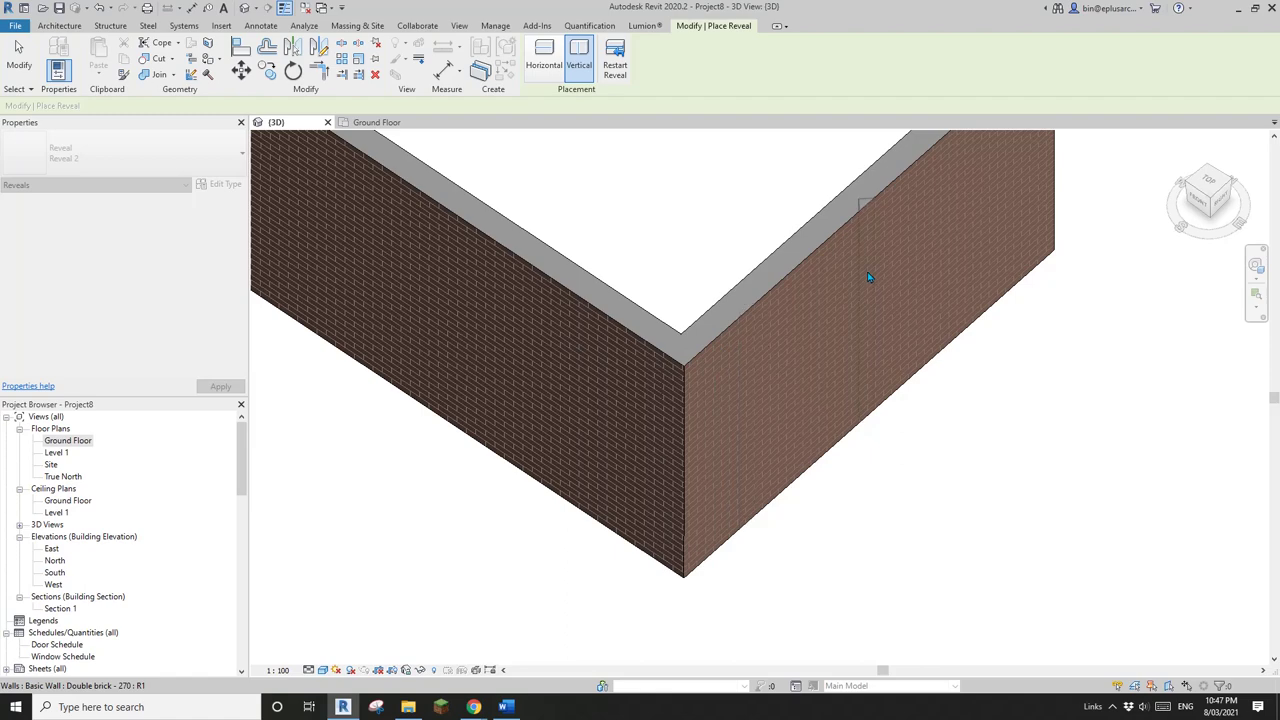
pyautogui.scroll(-1, 776, 388)
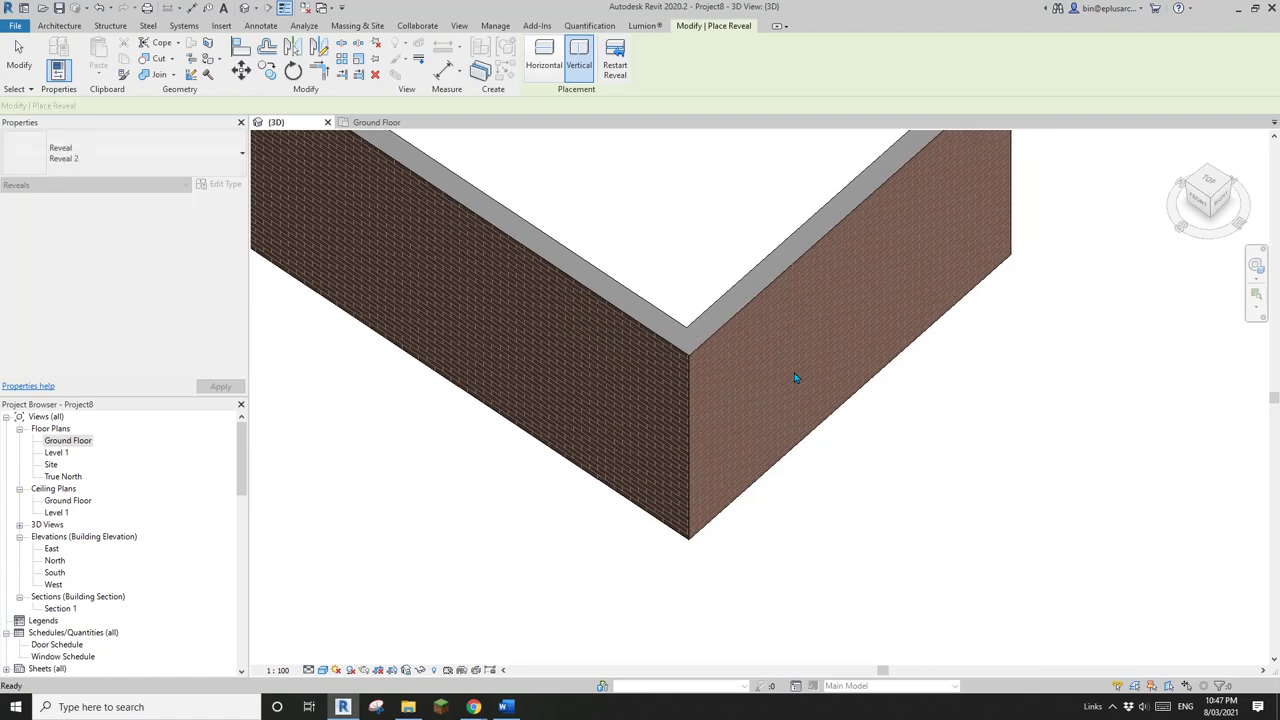
pyautogui.press('Escape')
pyautogui.press('Escape')
pyautogui.moveTo(872, 380); pyautogui.dragTo(862, 399, button='middle')
pyautogui.click(873, 372)
pyautogui.press('Escape')
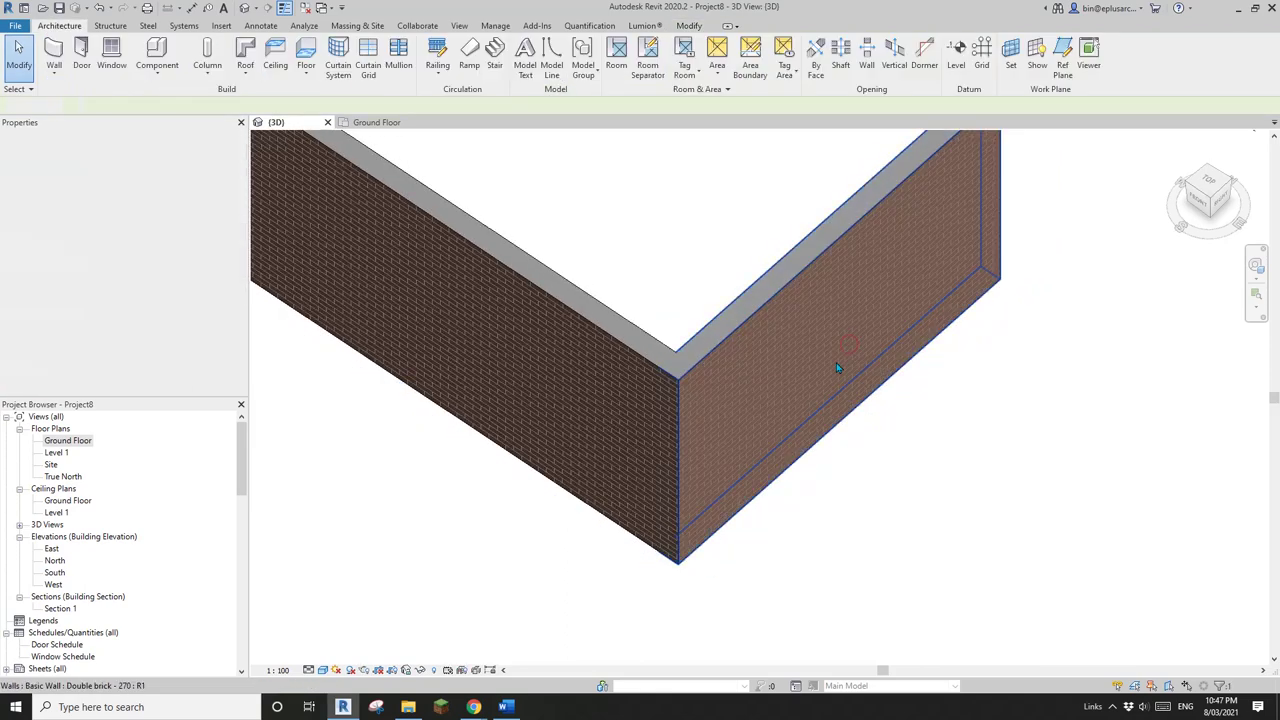
pyautogui.click(781, 352)
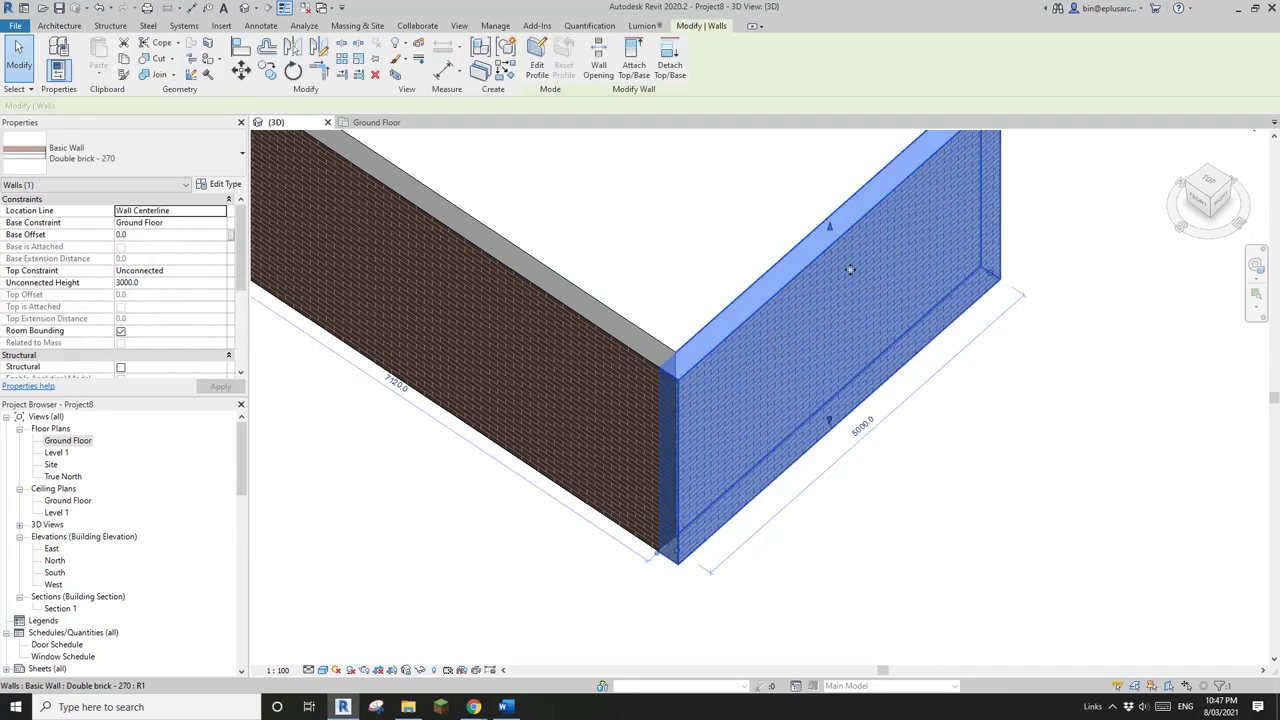
pyautogui.press('Escape')
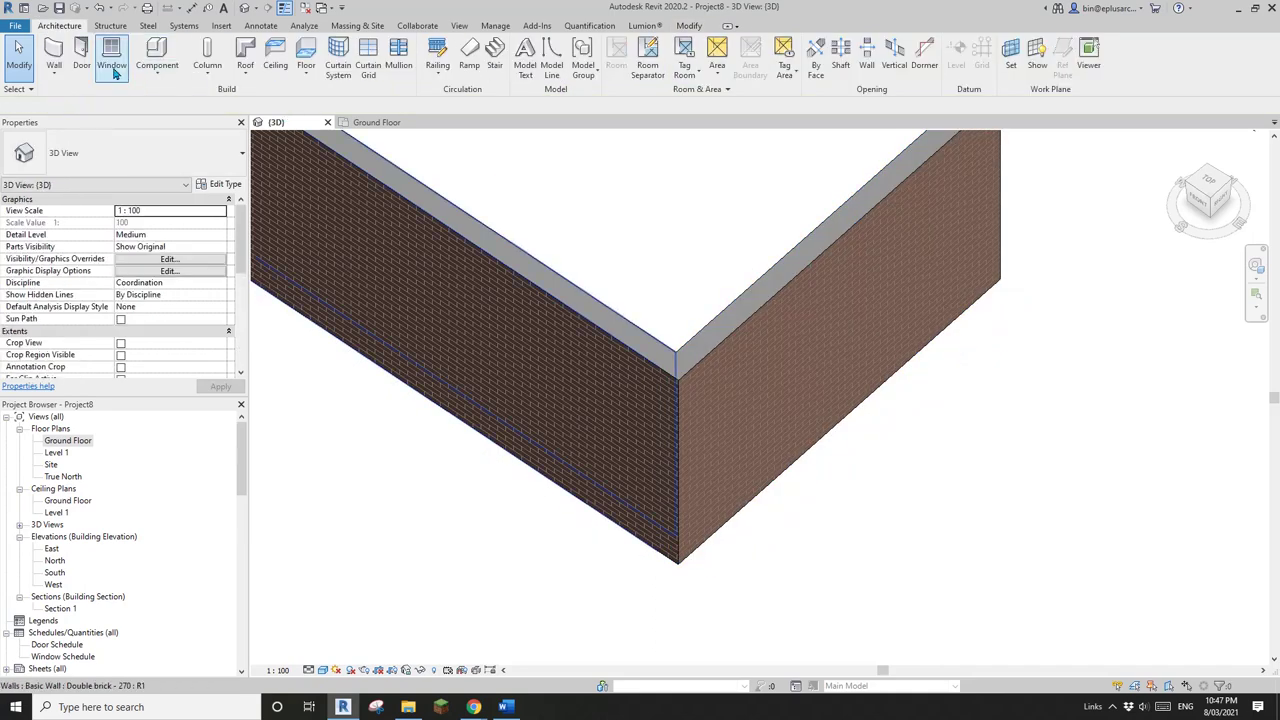
# - Place a vertical Wall: Reveal of type Reveal 2 on the outer corner edge of the two double brick walls
pyautogui.click(53, 77)
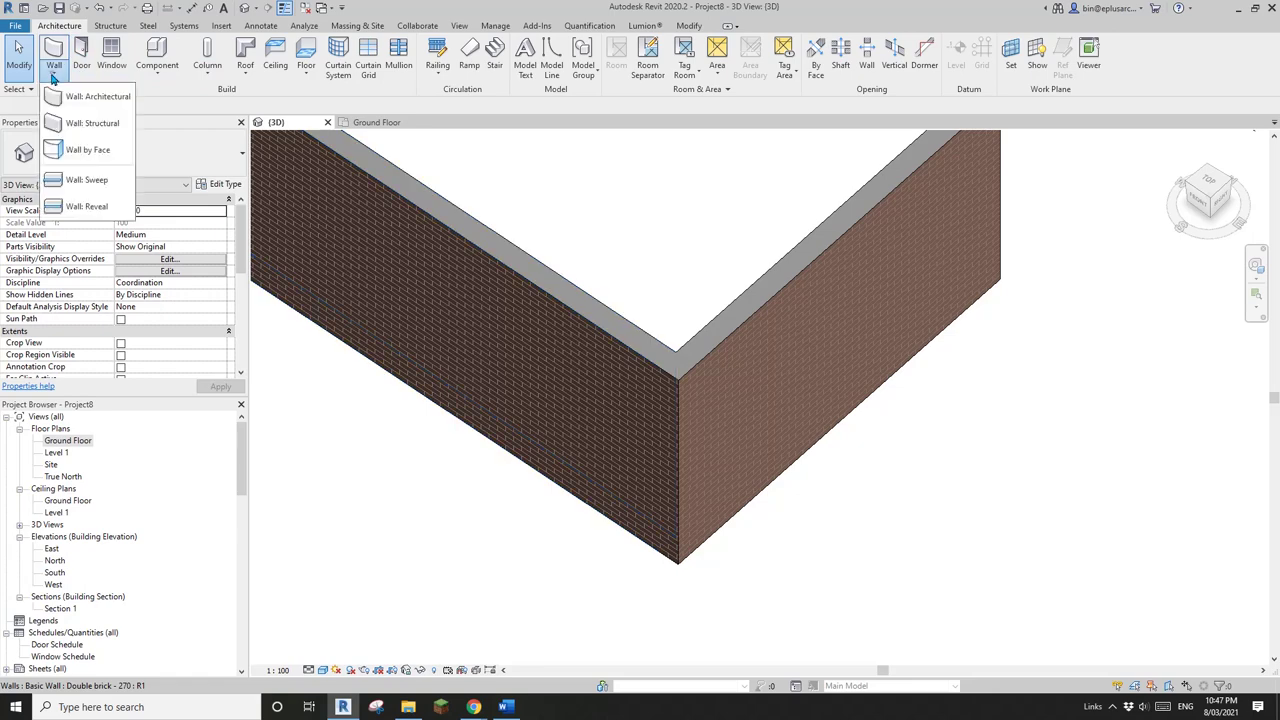
pyautogui.click(87, 206)
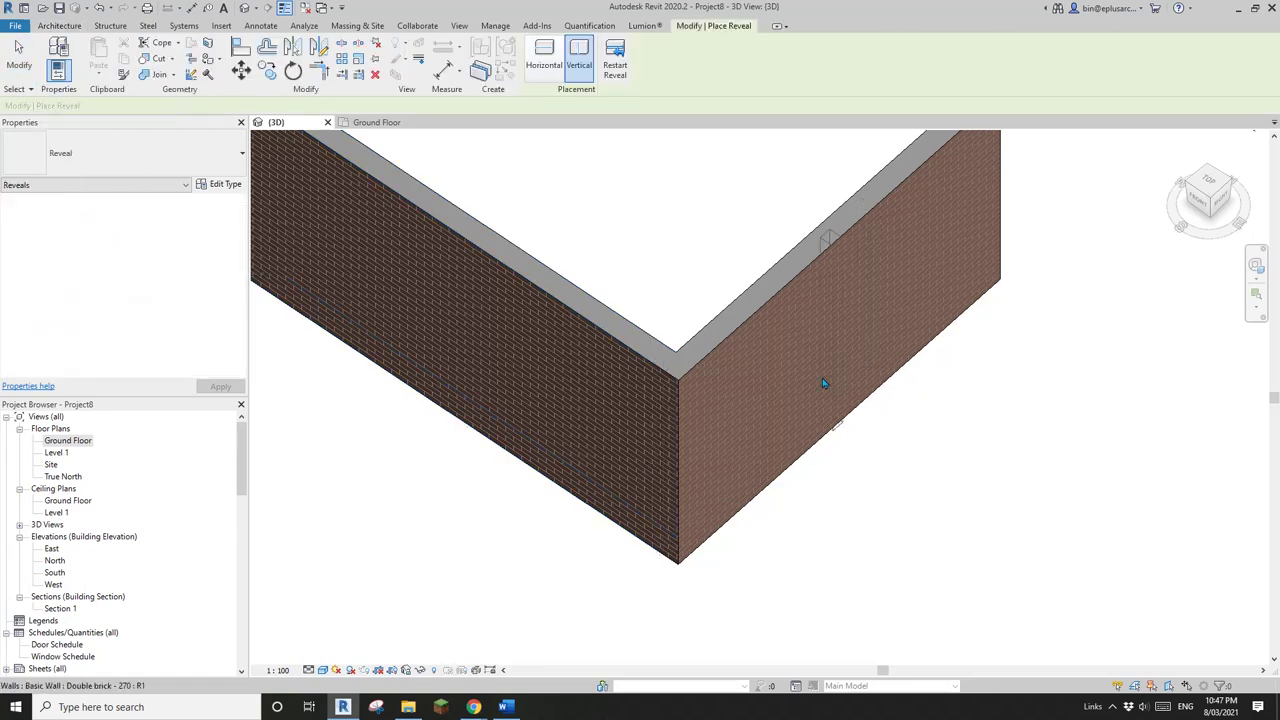
pyautogui.click(149, 150)
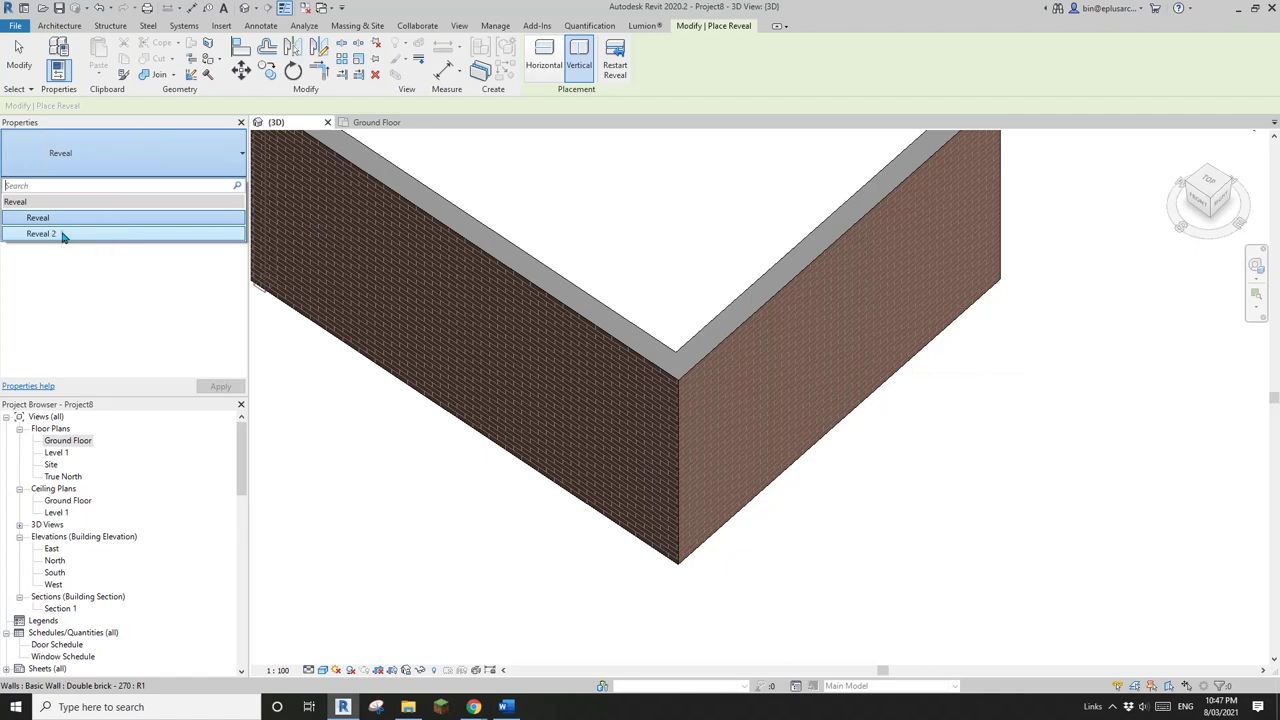
pyautogui.click(42, 233)
pyautogui.scroll(3, 706, 527)
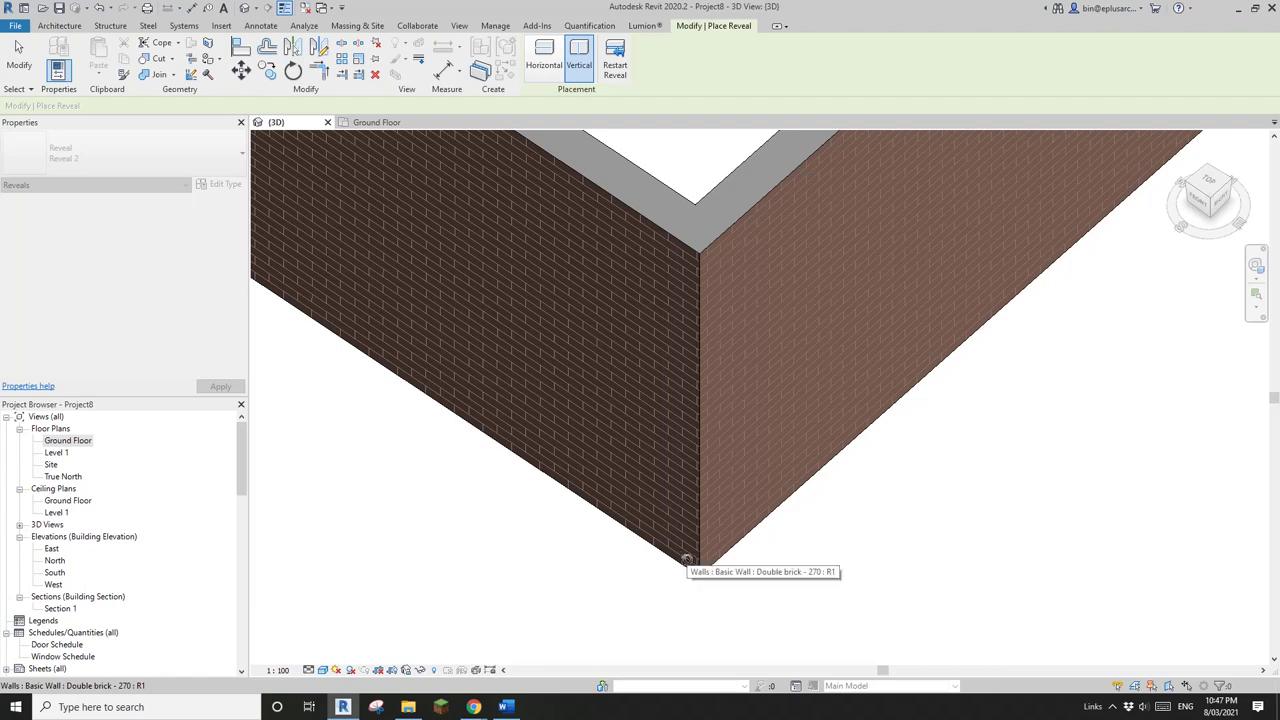
pyautogui.scroll(1, 686, 558)
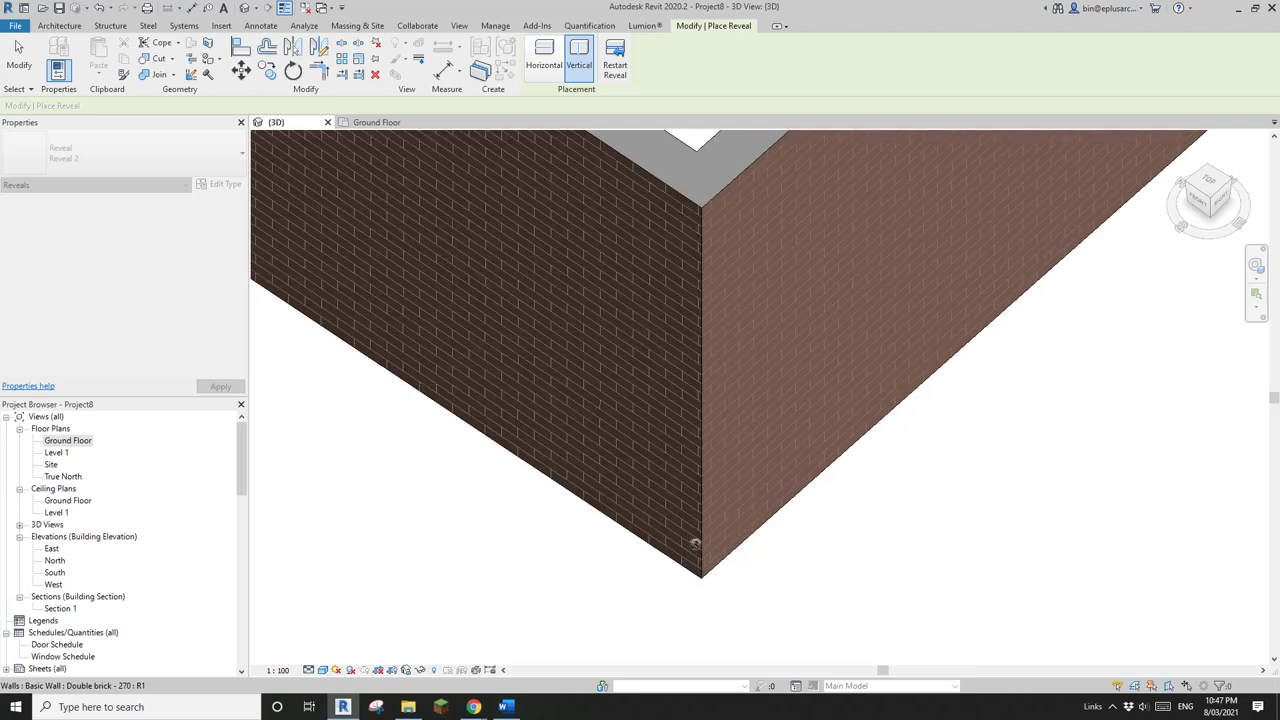
pyautogui.scroll(1, 686, 552)
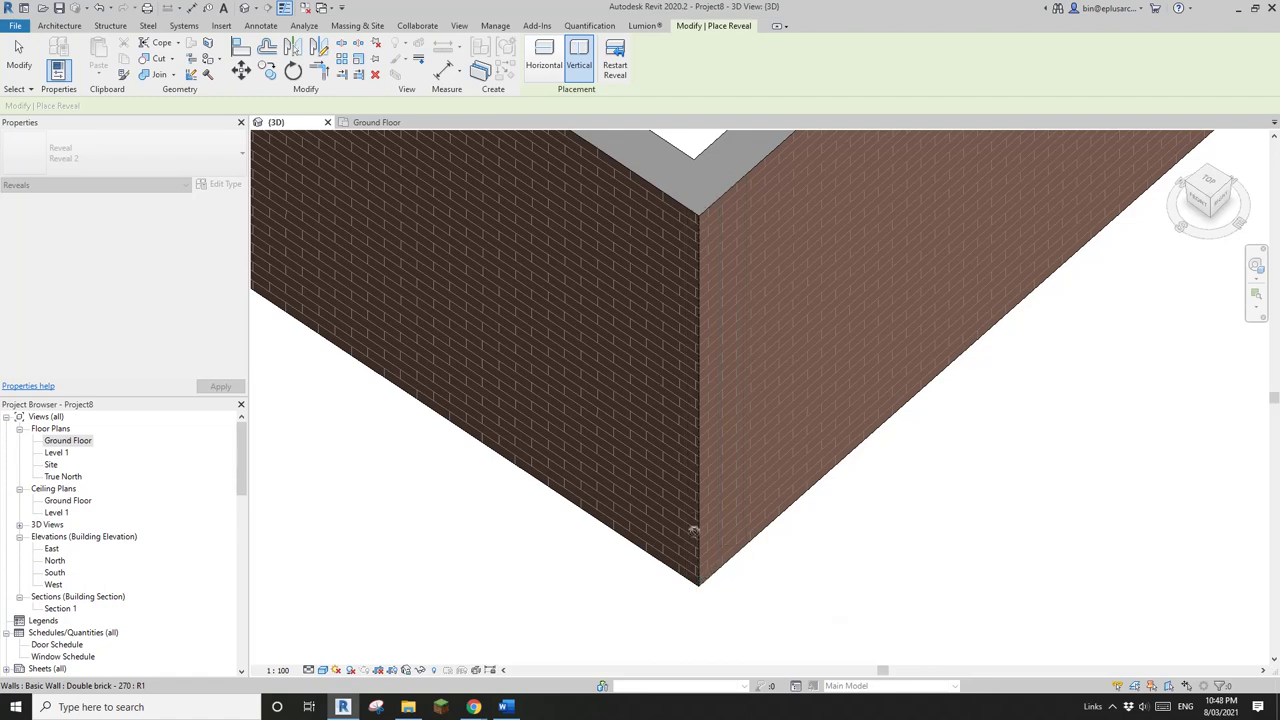
pyautogui.click(700, 587)
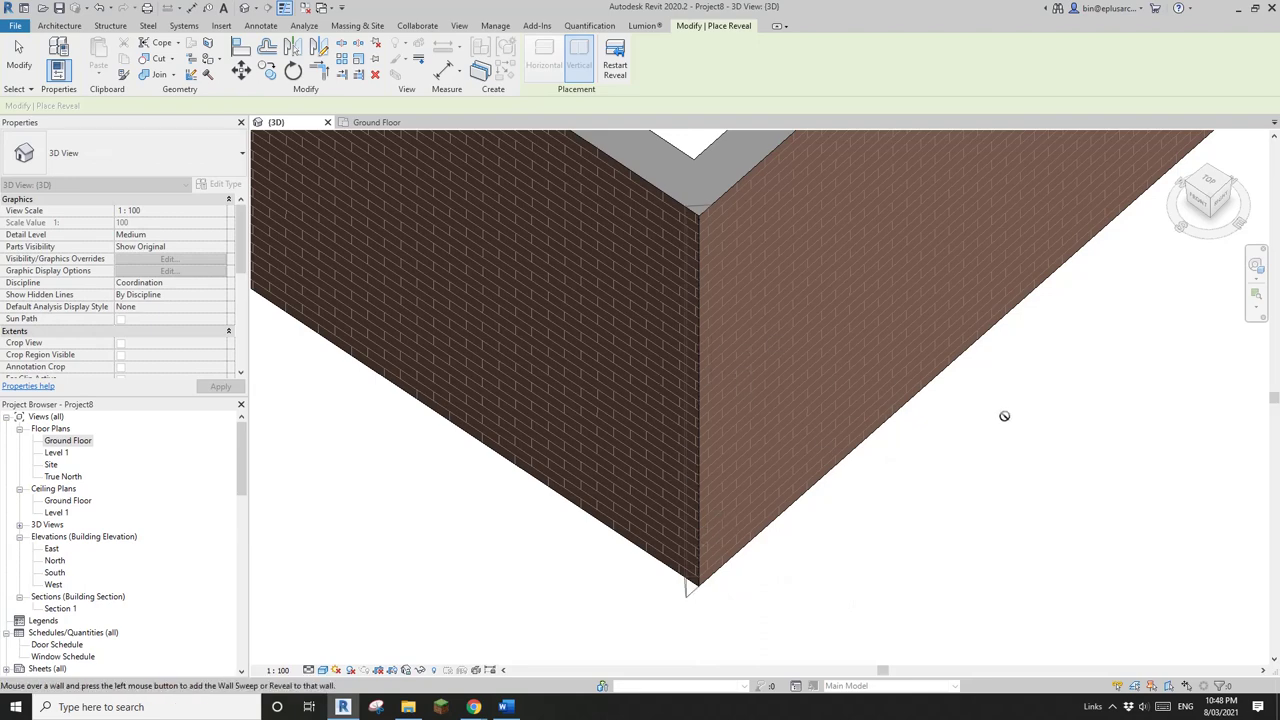
pyautogui.press('Escape')
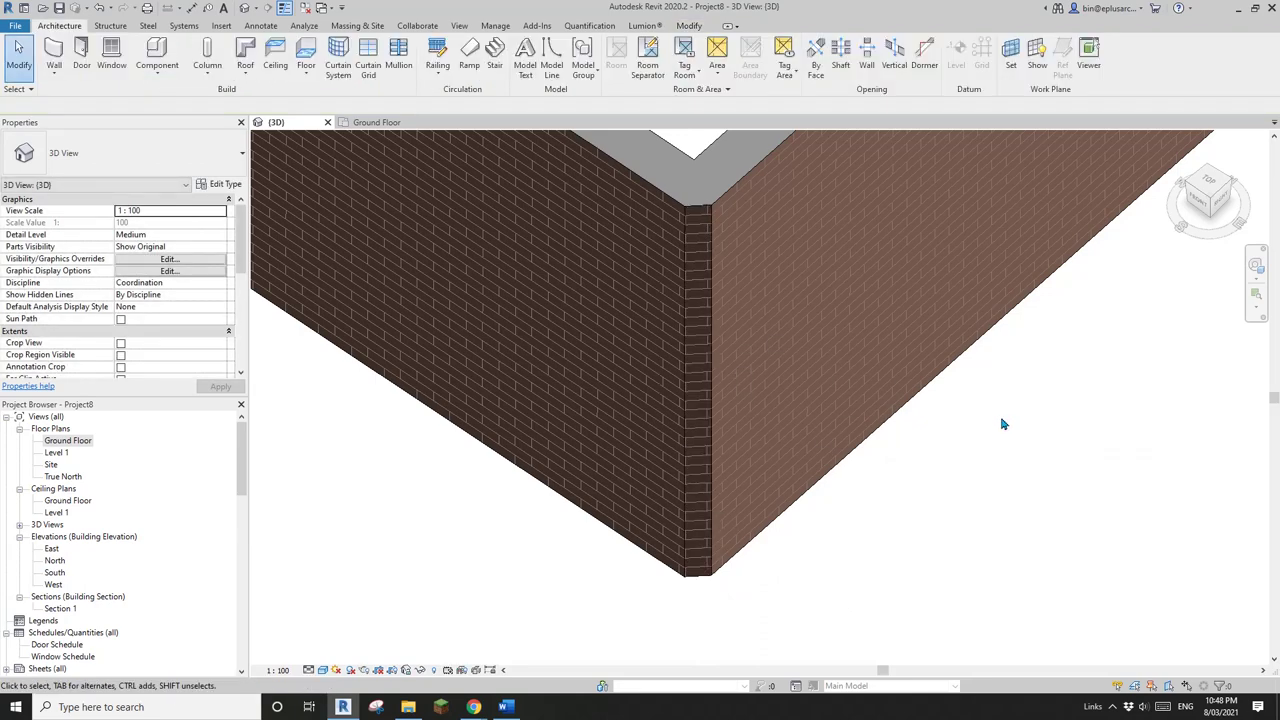
# - Select both chamfered walls and copy them as a pair in front of the originals
pyautogui.keyDown('shift'); pyautogui.moveTo(1003, 424); pyautogui.dragTo(777, 332, button='middle'); pyautogui.keyUp('shift')
pyautogui.scroll(-3, 845, 365)
pyautogui.click(777, 332)
pyautogui.keyDown('ctrl'); pyautogui.click(640, 337); pyautogui.keyUp('ctrl')
pyautogui.scroll(-3, 640, 337)
pyautogui.keyDown('shift'); pyautogui.moveTo(640, 337); pyautogui.dragTo(700, 362, button='middle'); pyautogui.keyUp('shift')
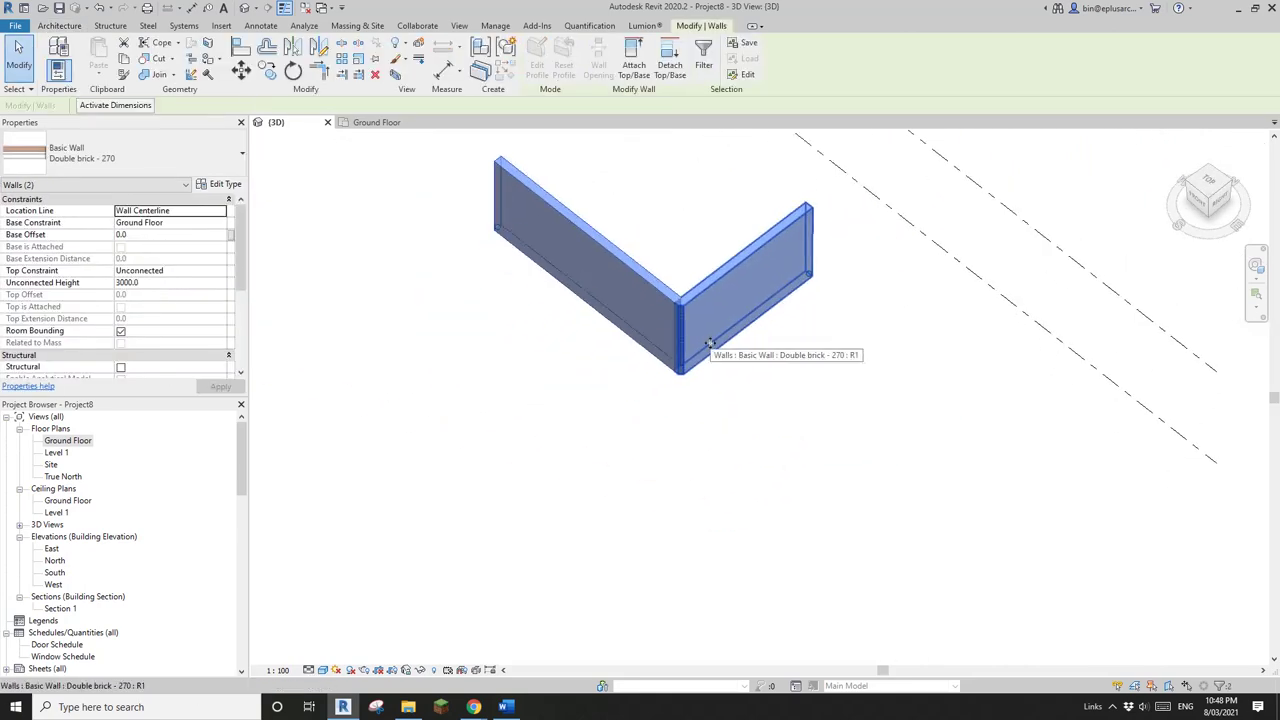
pyautogui.keyDown('ctrl'); pyautogui.moveTo(731, 312); pyautogui.dragTo(731, 457); pyautogui.keyUp('ctrl')
pyautogui.scroll(-1, 737, 480)
pyautogui.moveTo(740, 500); pyautogui.dragTo(740, 464, button='middle')
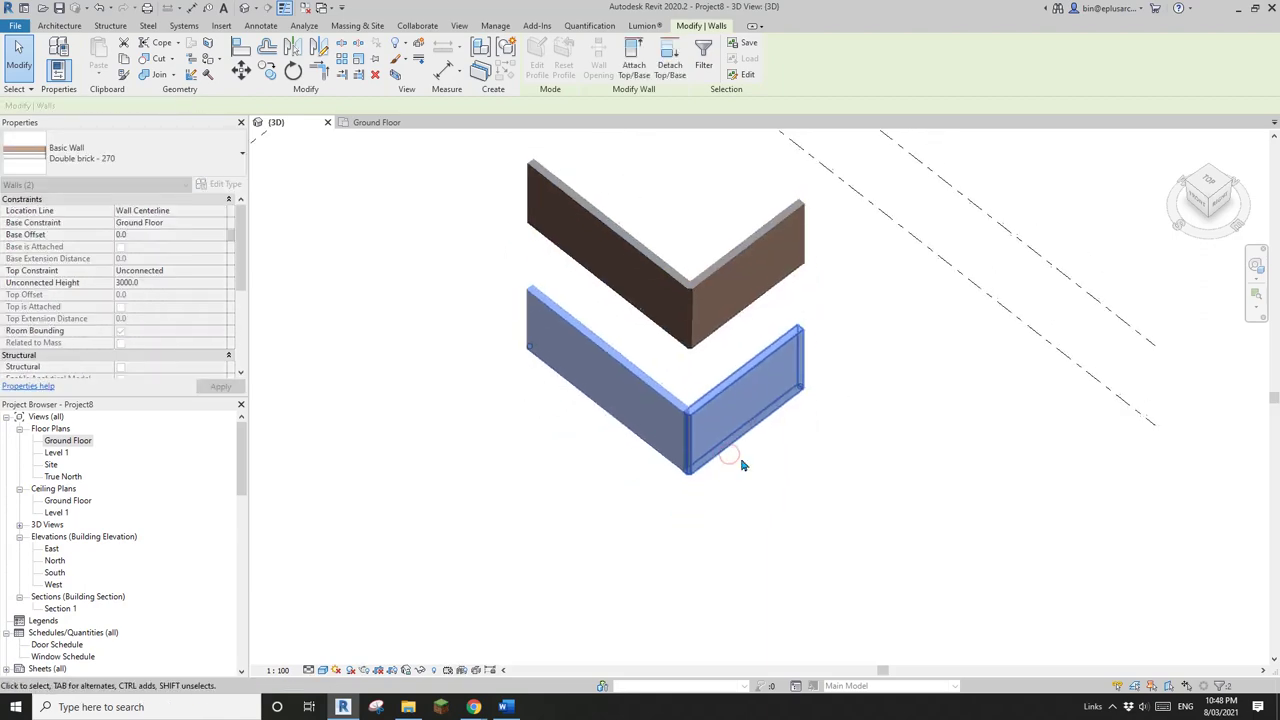
pyautogui.click(738, 468)
# - Remove the reveal from the copied corner and copy the two plain walls in front once more
pyautogui.scroll(3, 688, 458)
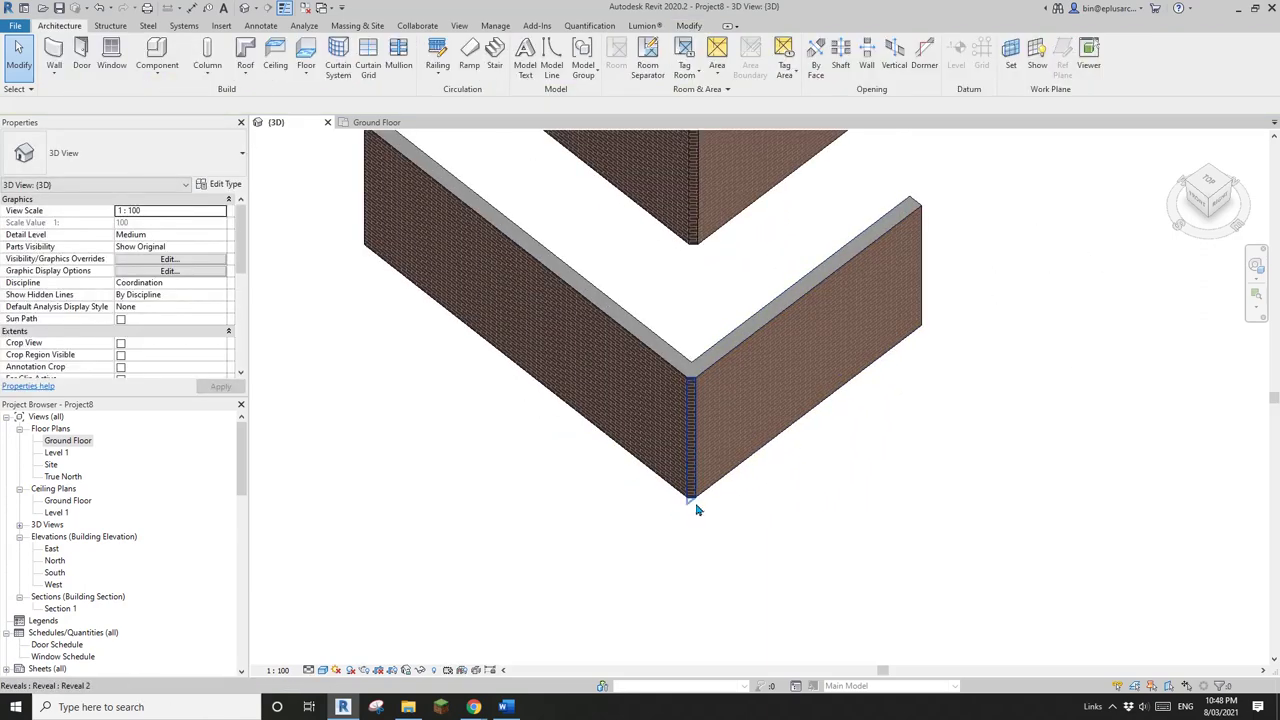
pyautogui.scroll(-2, 692, 505)
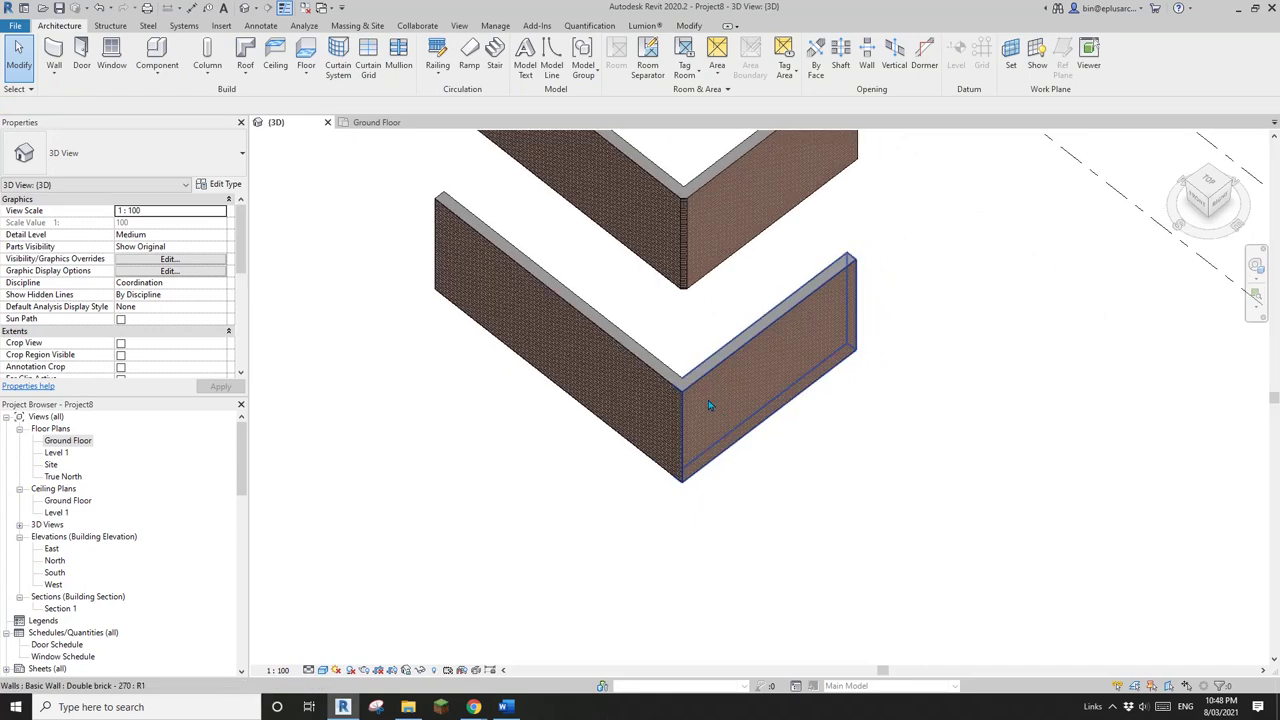
pyautogui.click(694, 402)
pyautogui.scroll(-2, 634, 386)
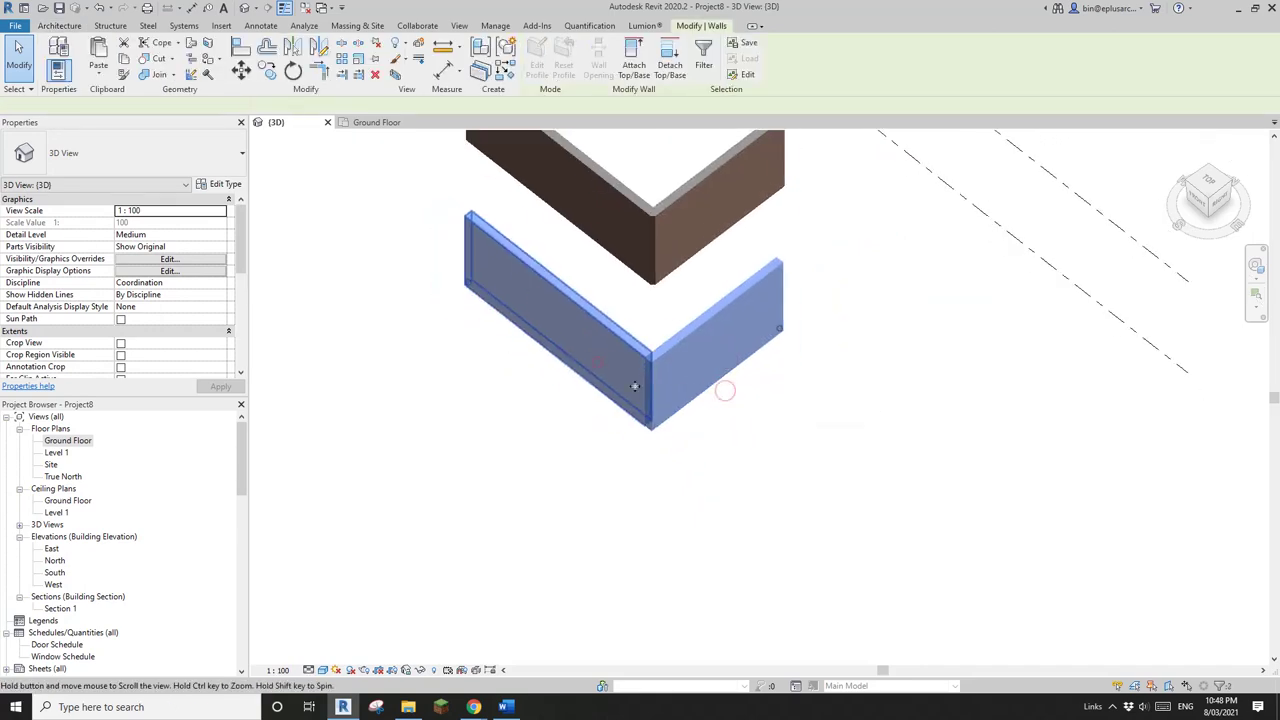
pyautogui.click(728, 502)
pyautogui.scroll(2, 728, 502)
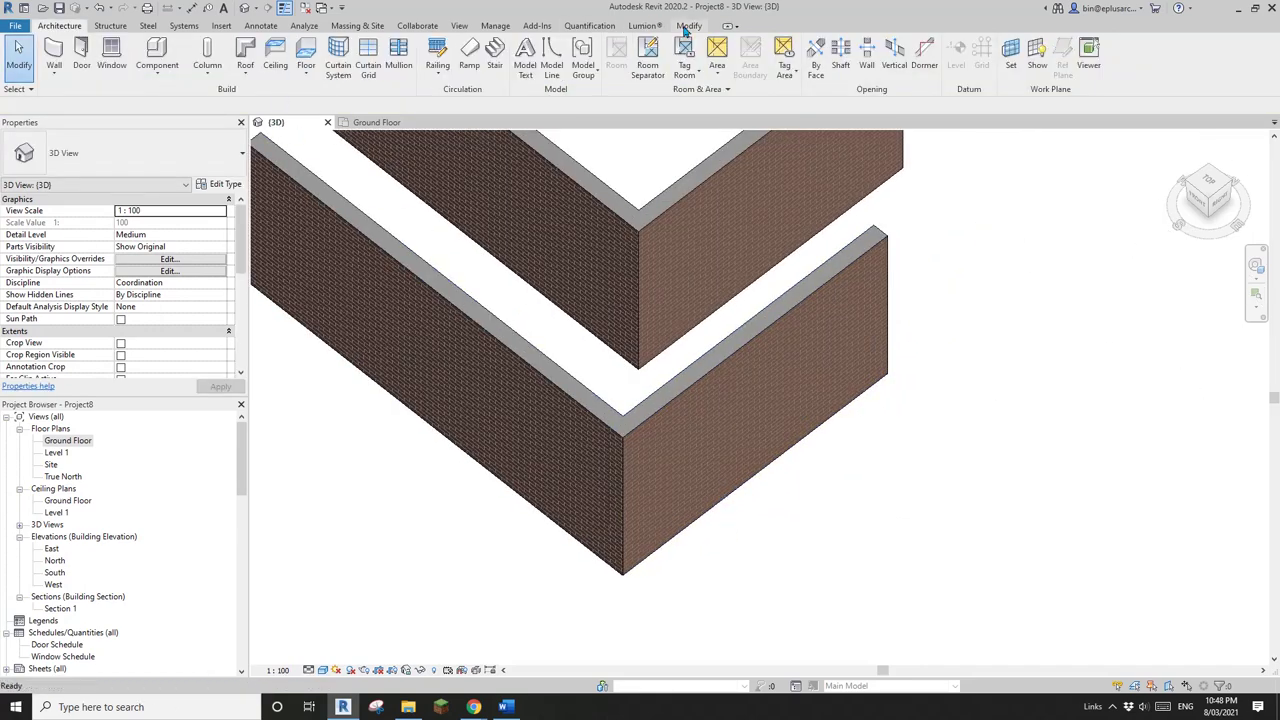
# - Switch the frontmost corner's butt wall join to the next configuration and compare which wall runs through at the two plain corners
pyautogui.click(190, 74)
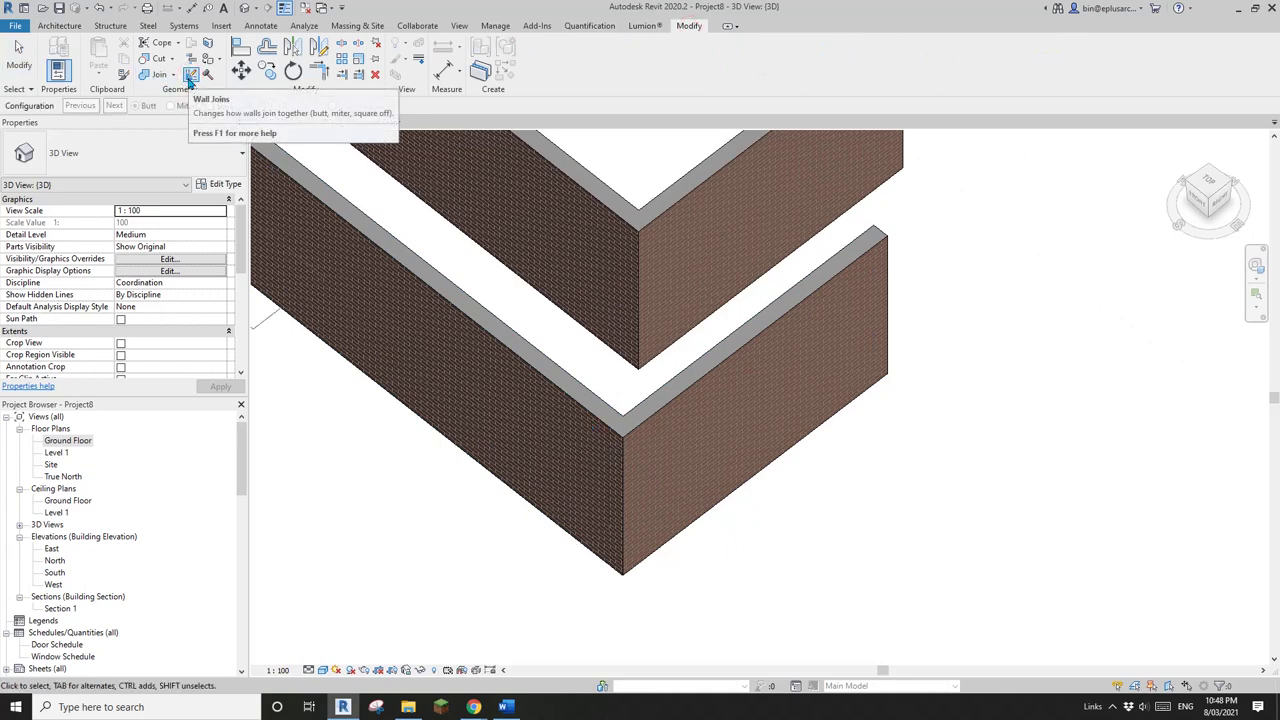
pyautogui.click(627, 444)
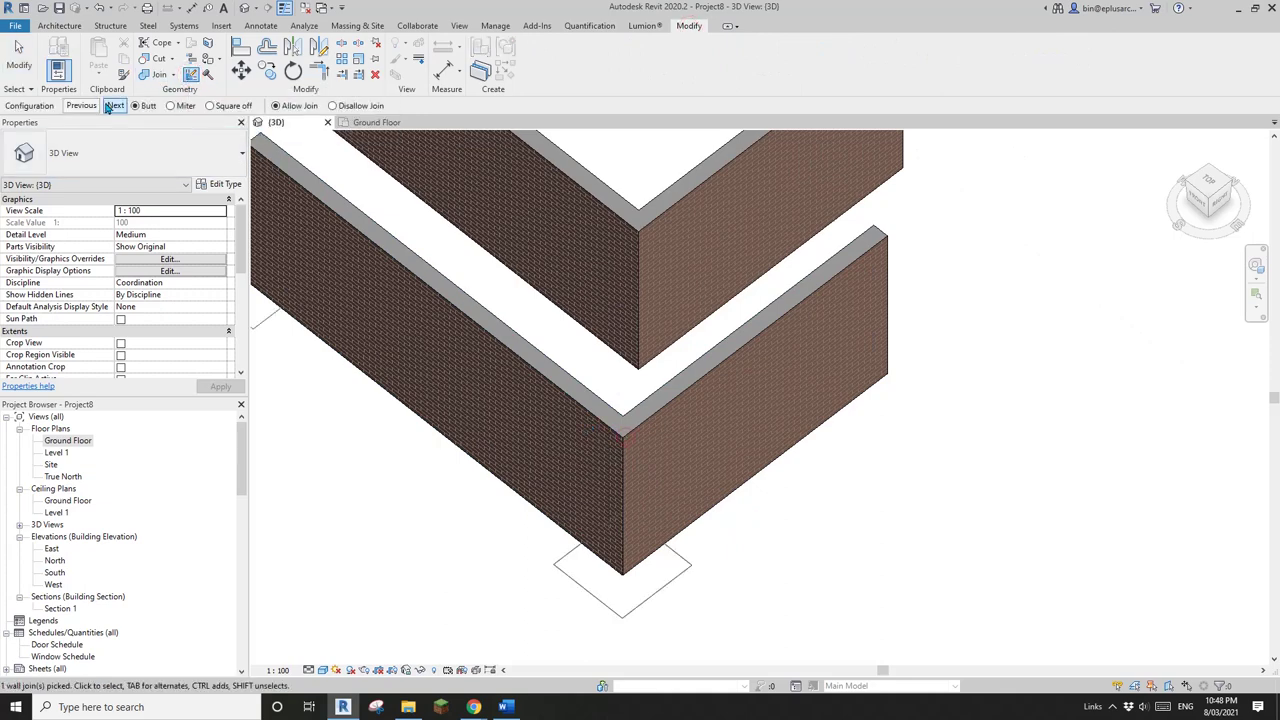
pyautogui.press('Escape')
pyautogui.click(586, 435)
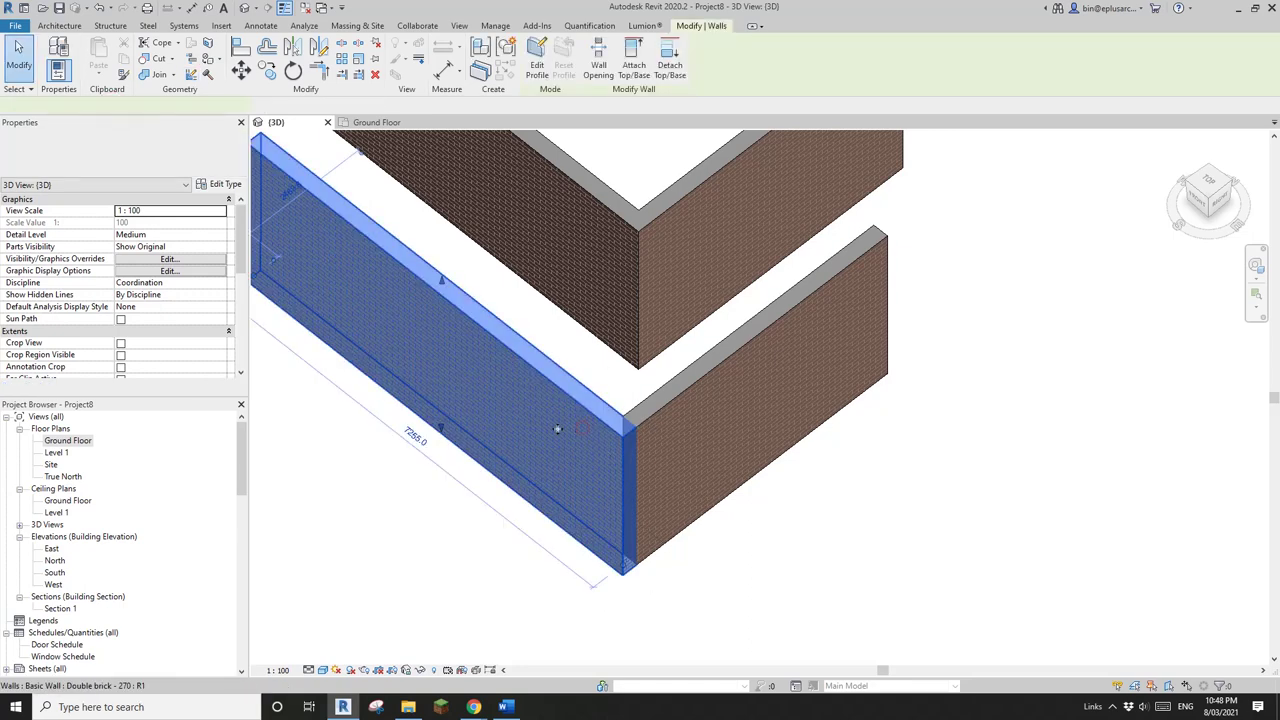
pyautogui.scroll(-1, 558, 434)
pyautogui.moveTo(558, 434); pyautogui.dragTo(548, 490, button='middle')
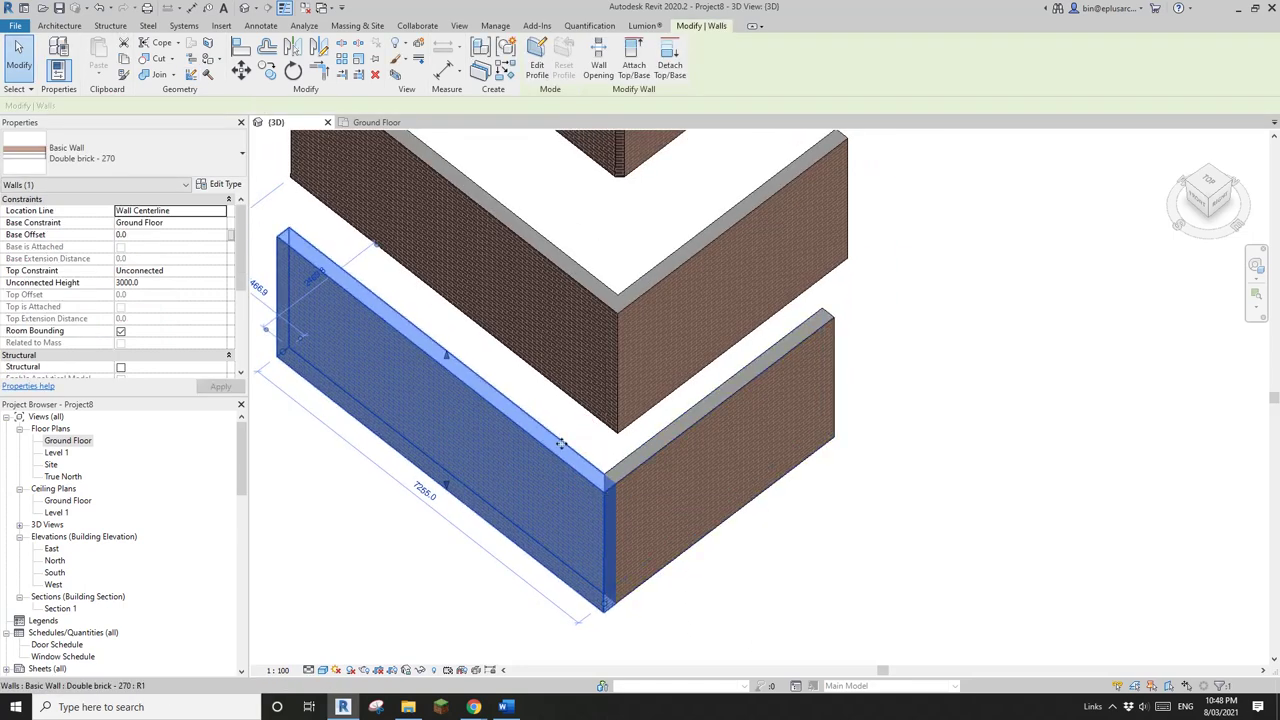
pyautogui.click(688, 333)
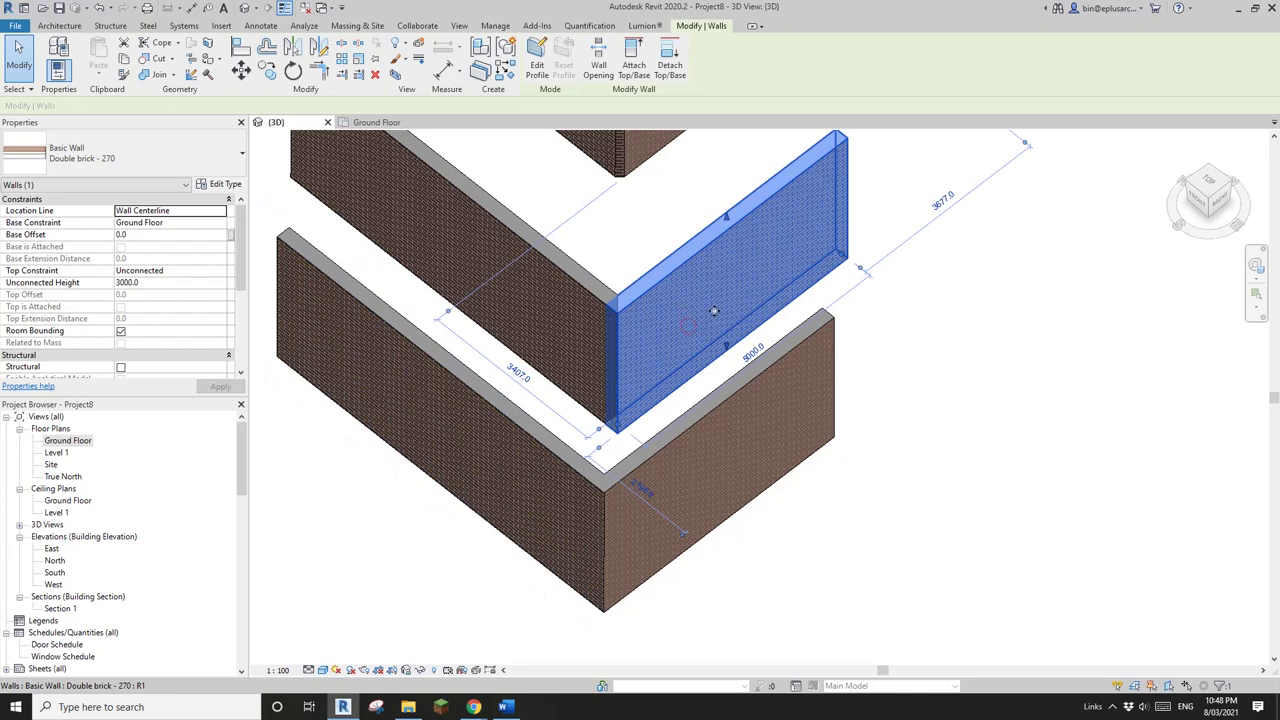
pyautogui.moveTo(651, 362); pyautogui.dragTo(685, 356, button='middle')
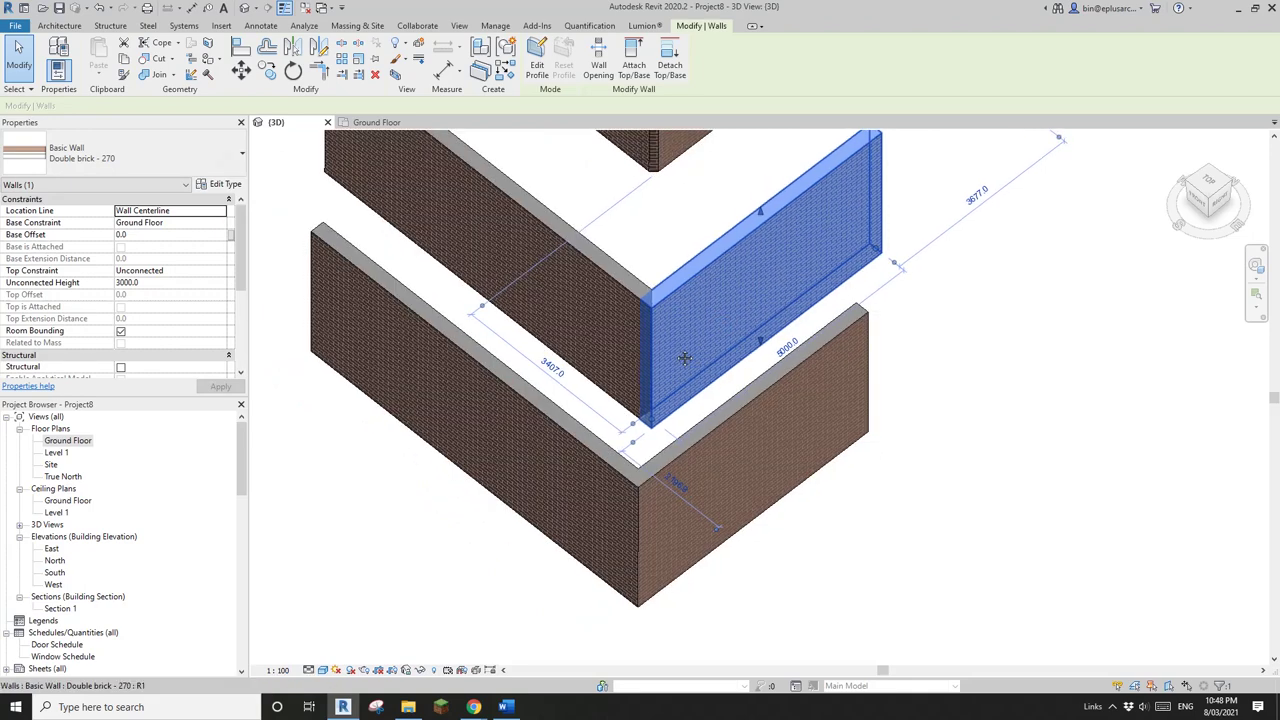
pyautogui.press('Escape')
# - Add a vertical Reveal 2 wall reveal to the outer corner of the middle wall pair
pyautogui.click(59, 25)
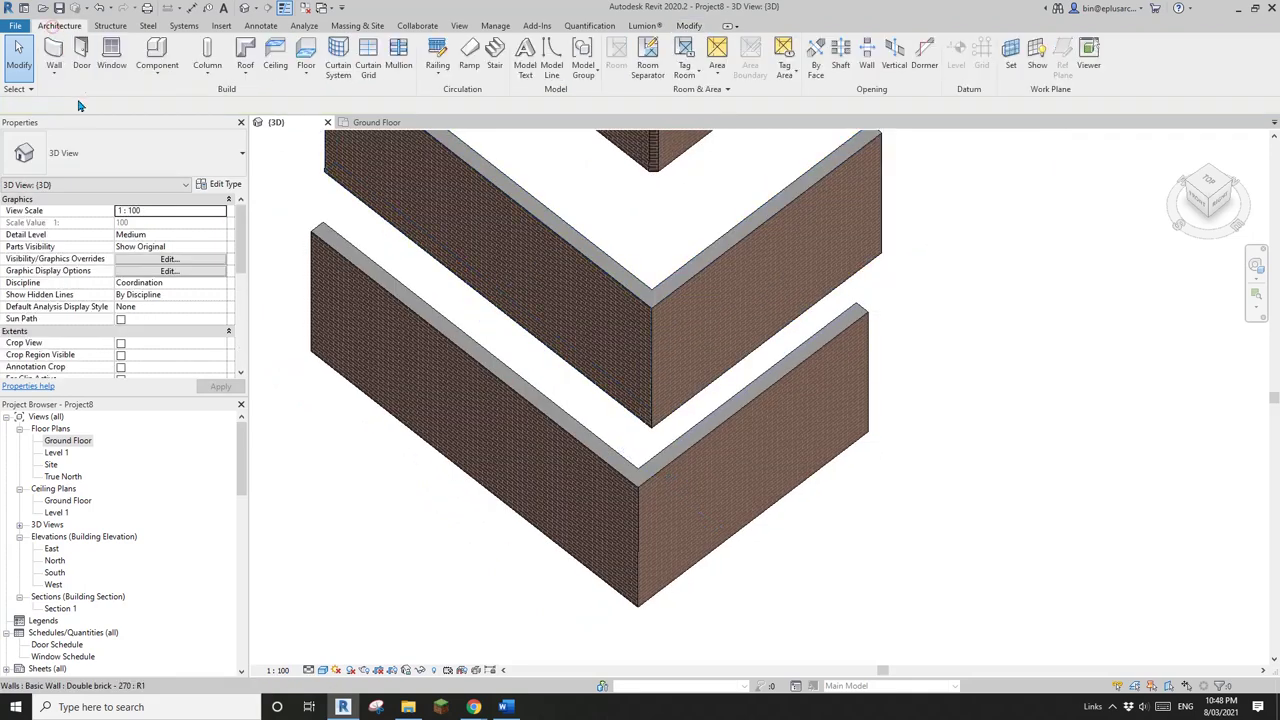
pyautogui.click(53, 74)
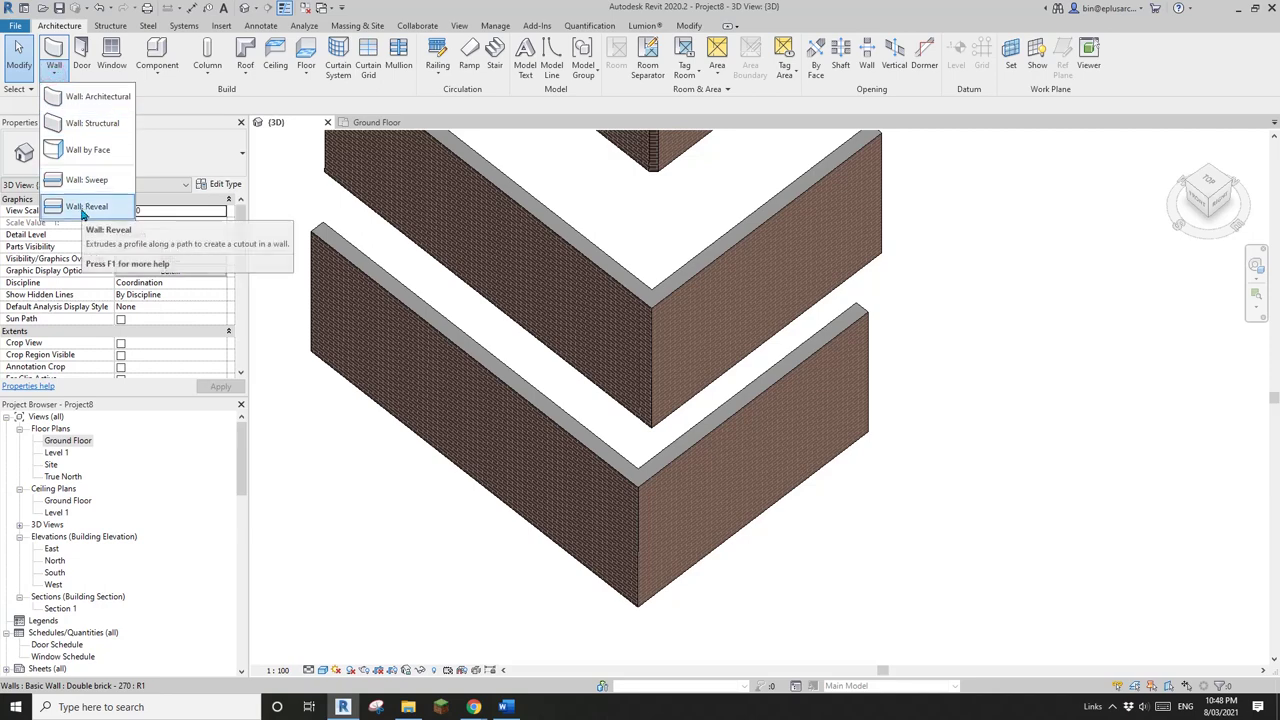
pyautogui.click(80, 207)
pyautogui.scroll(5, 660, 446)
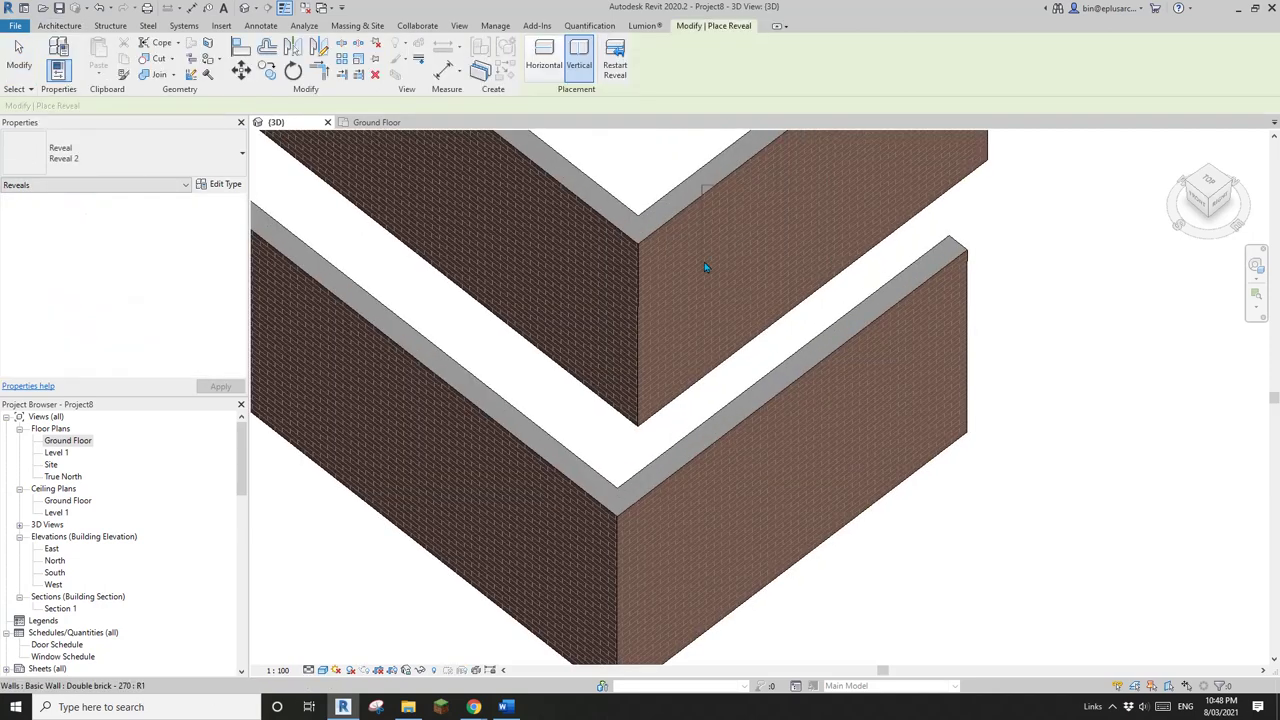
pyautogui.scroll(3, 653, 440)
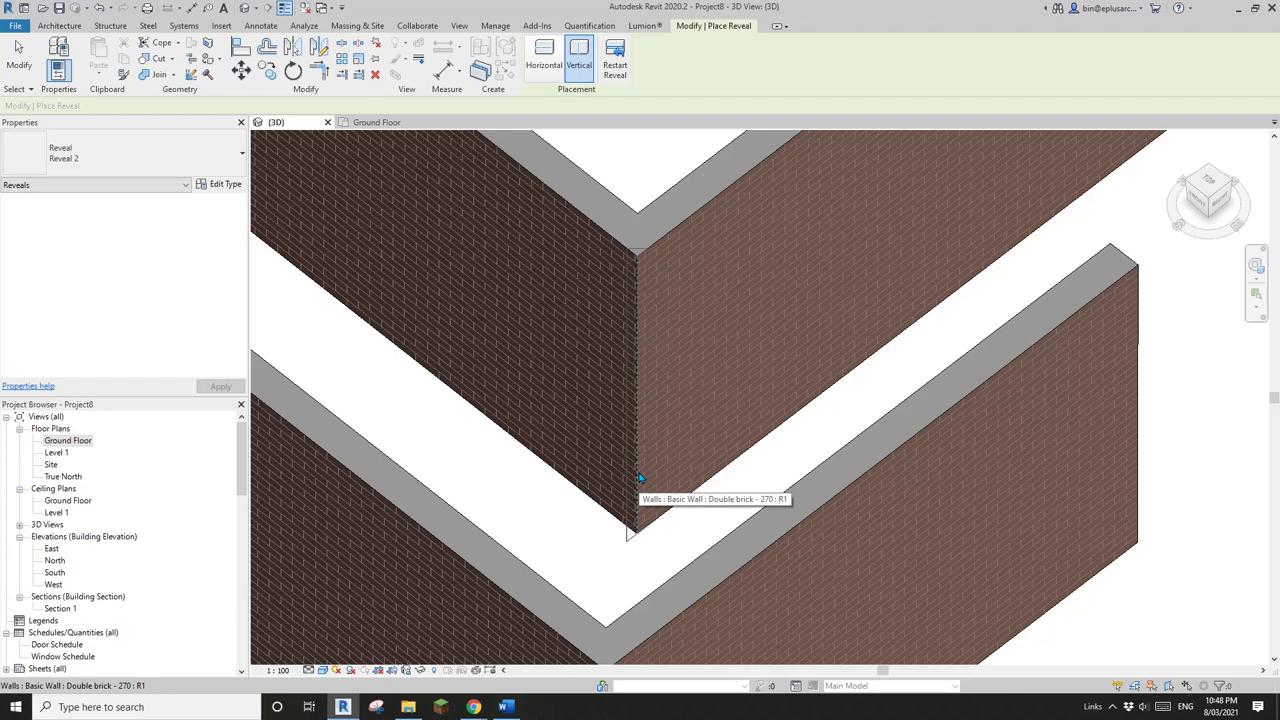
pyautogui.click(640, 478)
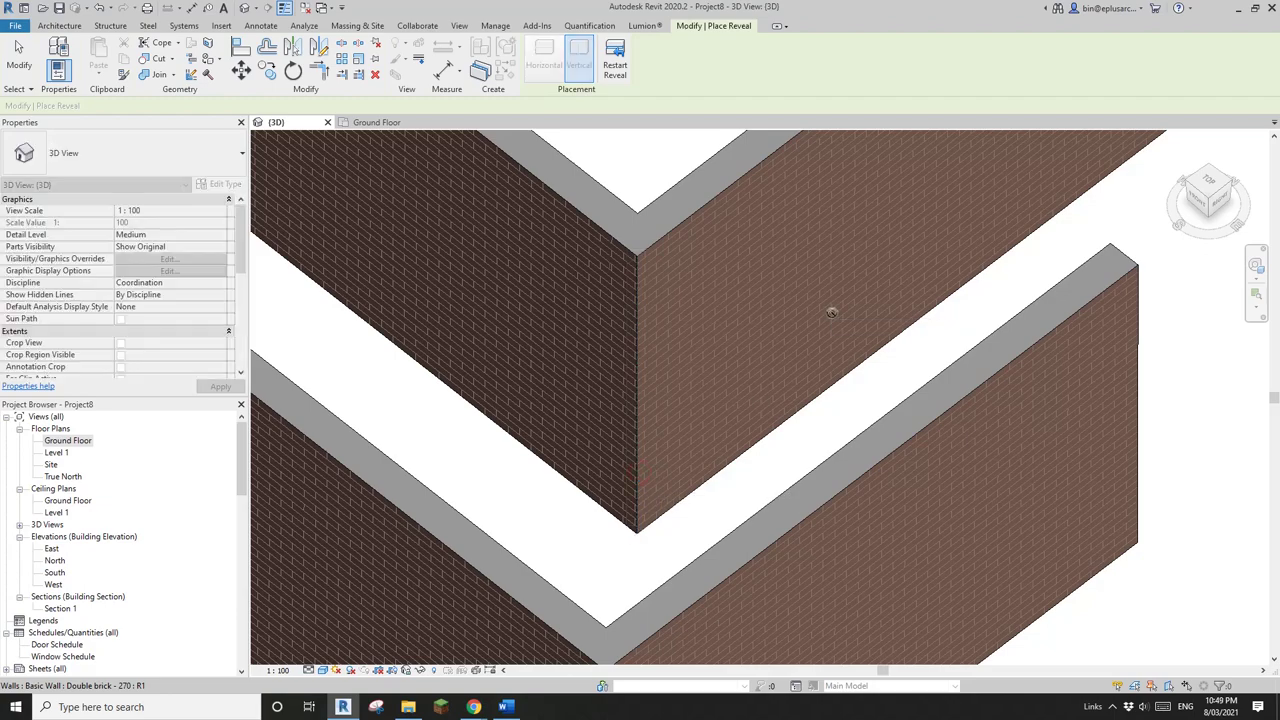
pyautogui.press('Escape')
# - Add a vertical Reveal 2 wall reveal to the outer corner of the frontmost wall pair
pyautogui.scroll(-1, 731, 360)
pyautogui.moveTo(731, 360); pyautogui.dragTo(840, 225, button='middle')
pyautogui.scroll(-1, 583, 466)
pyautogui.moveTo(583, 466); pyautogui.dragTo(601, 442, button='middle')
pyautogui.click(54, 72)
pyautogui.click(85, 208)
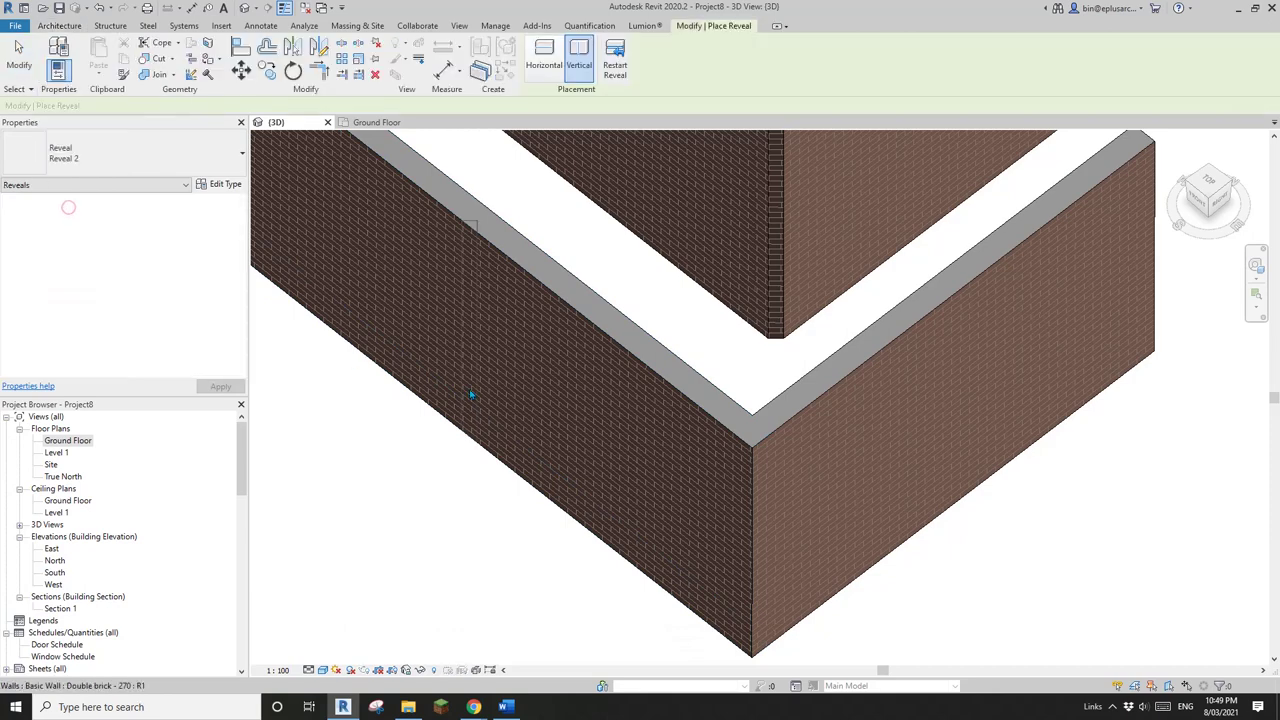
pyautogui.click(753, 608)
pyautogui.press('Escape')
pyautogui.press('Escape')
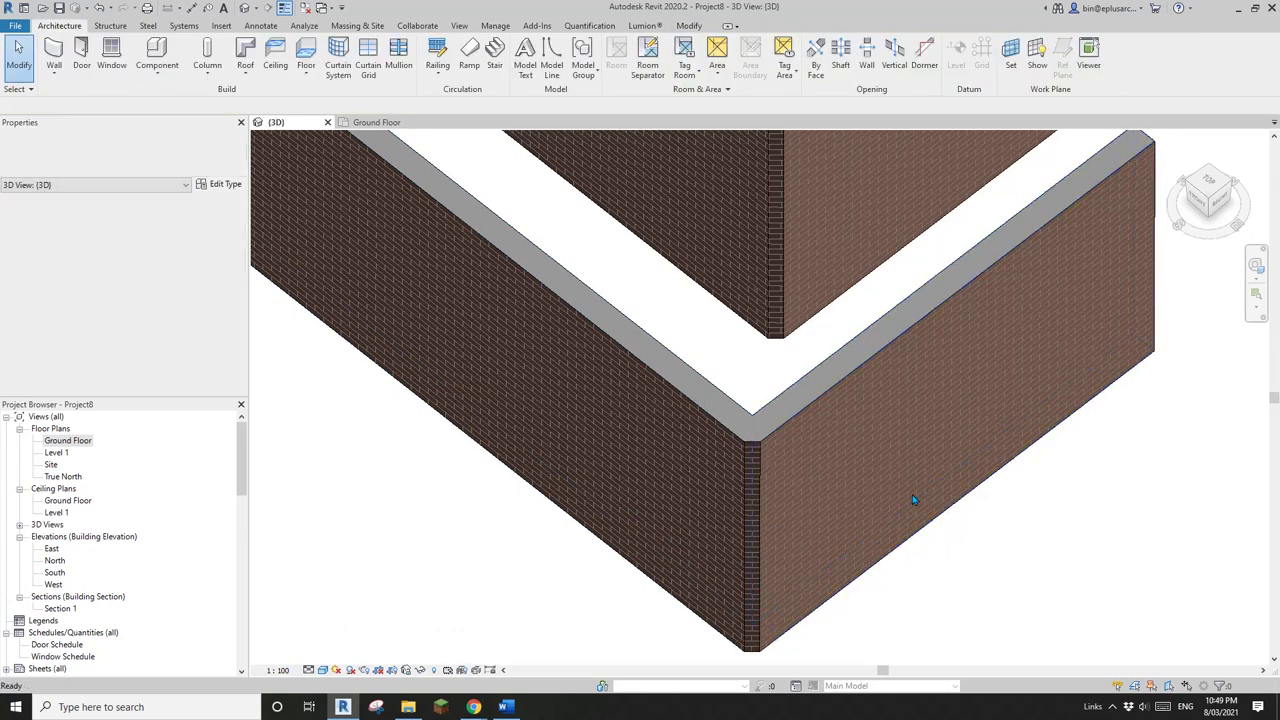
# - Move the frontmost pair's long wall outward and back to test how the corner reveal follows it
pyautogui.scroll(-2, 996, 543)
pyautogui.moveTo(996, 543); pyautogui.dragTo(809, 397, button='middle')
pyautogui.moveTo(809, 397); pyautogui.dragTo(699, 403, button='middle')
pyautogui.scroll(-1, 714, 434)
pyautogui.moveTo(676, 445); pyautogui.dragTo(652, 481, button='middle')
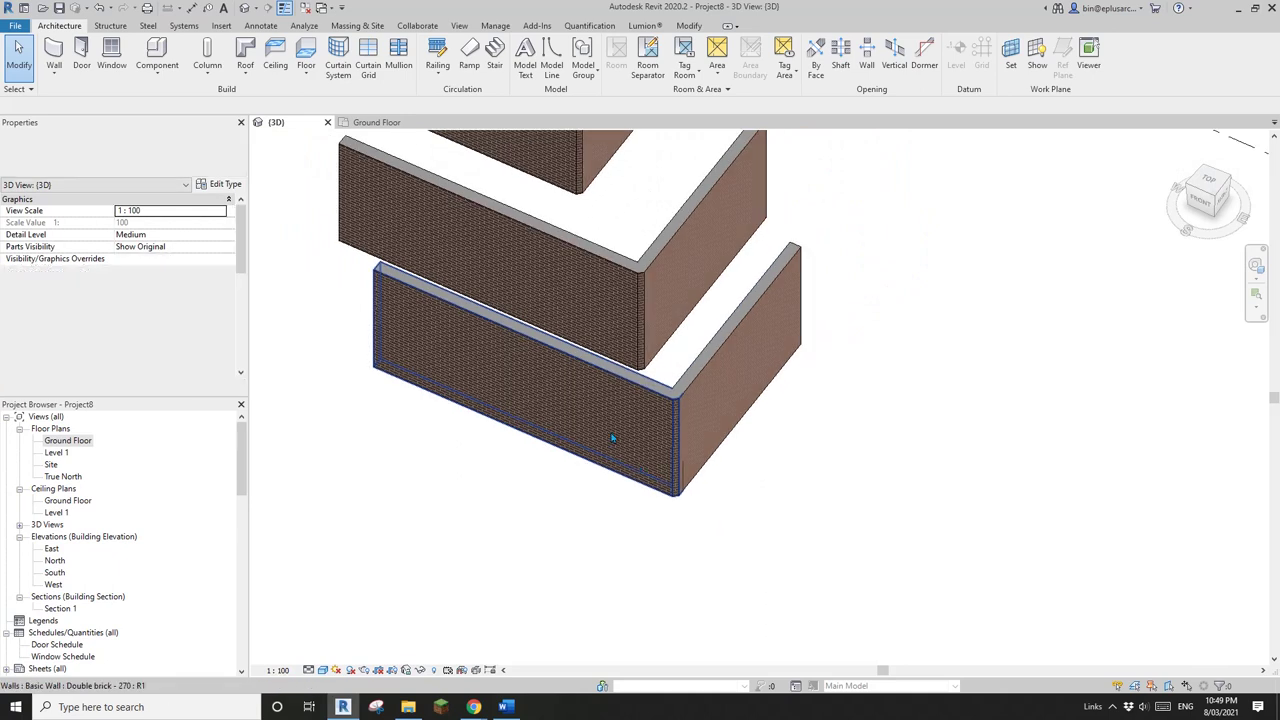
pyautogui.moveTo(609, 436); pyautogui.dragTo(530, 526)
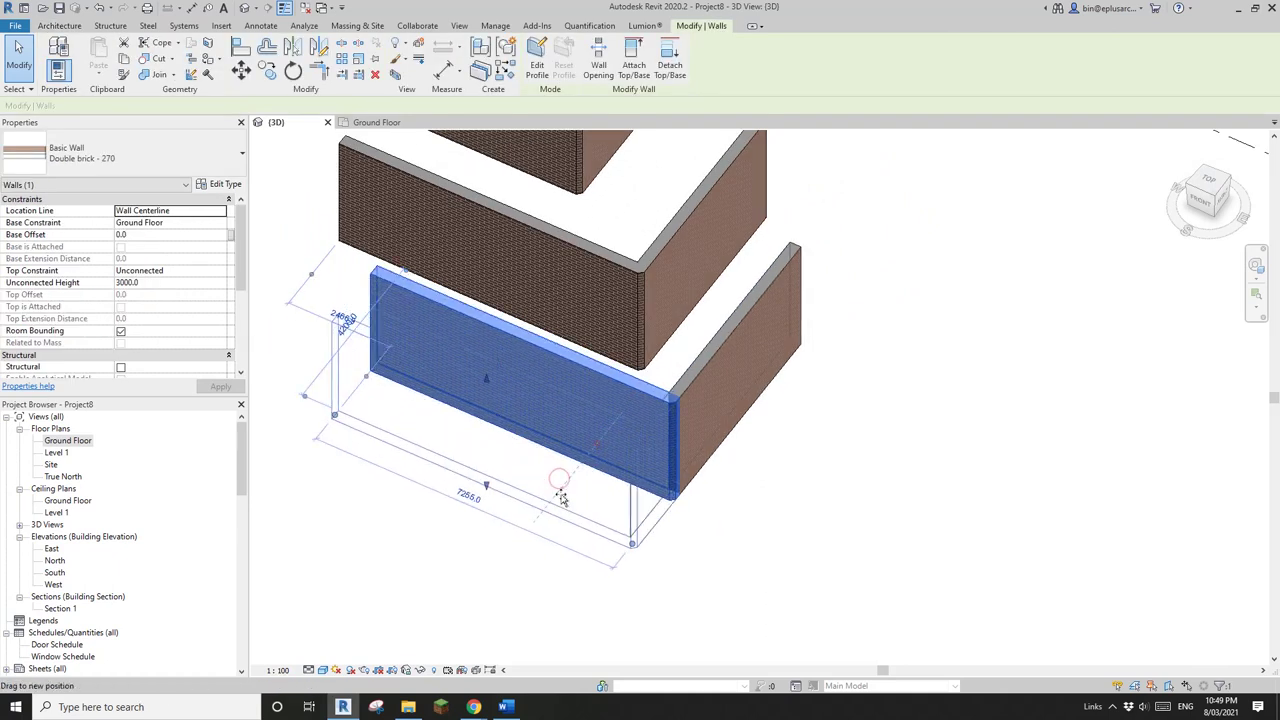
pyautogui.scroll(2, 633, 525)
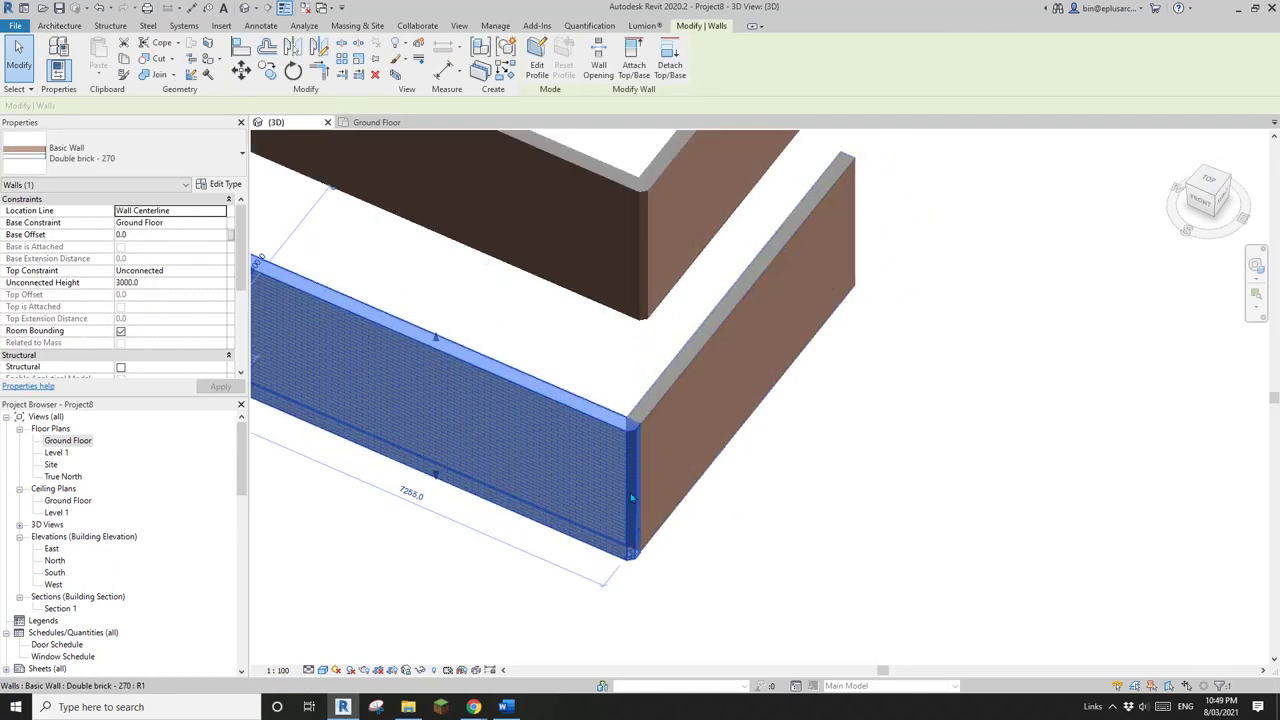
pyautogui.moveTo(621, 534); pyautogui.dragTo(669, 524, button='middle')
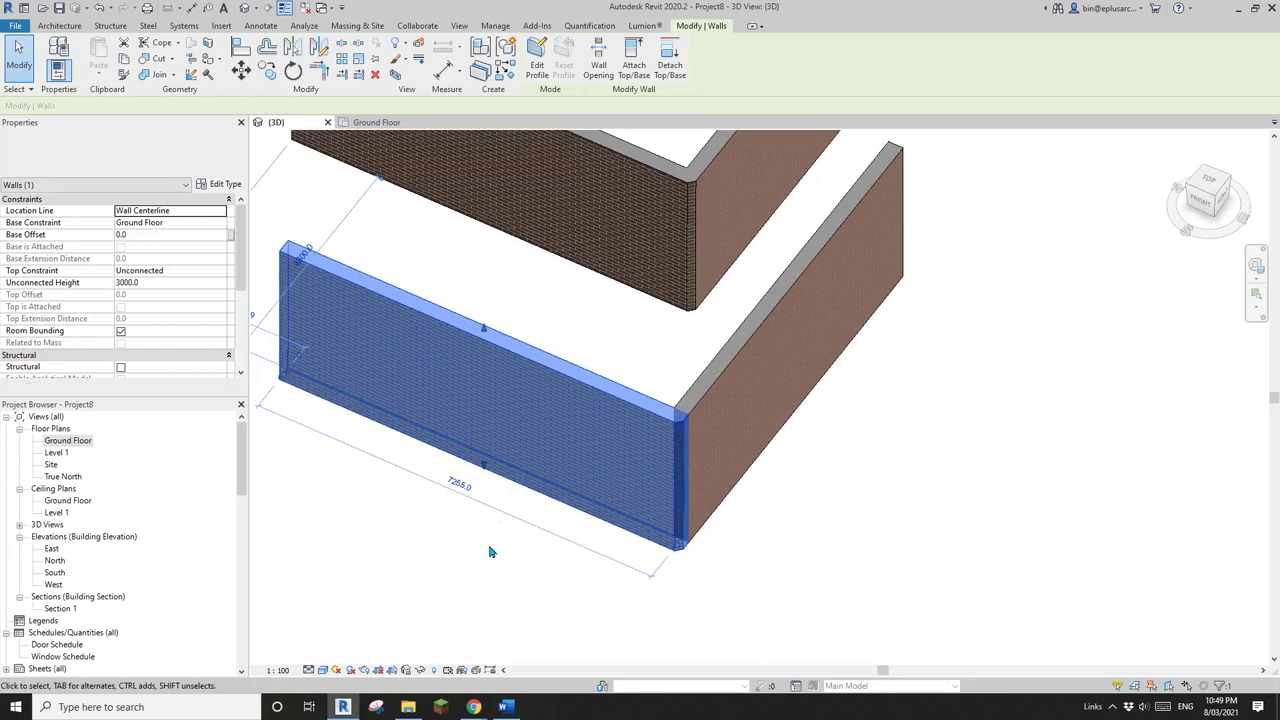
pyautogui.moveTo(536, 426); pyautogui.dragTo(575, 398)
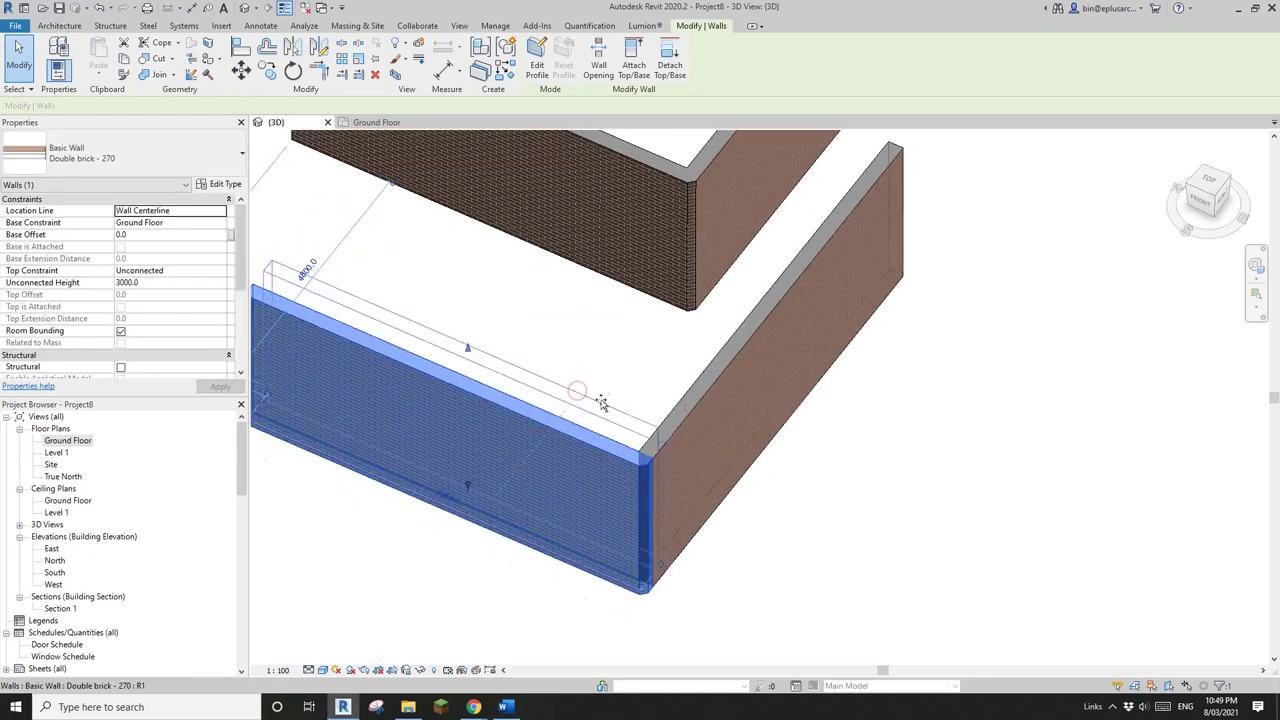
# - Move the frontmost pair's short wall outward, lengthening the long wall, and check the long wall's reveal
pyautogui.moveTo(780, 357); pyautogui.dragTo(829, 397)
pyautogui.click(680, 467)
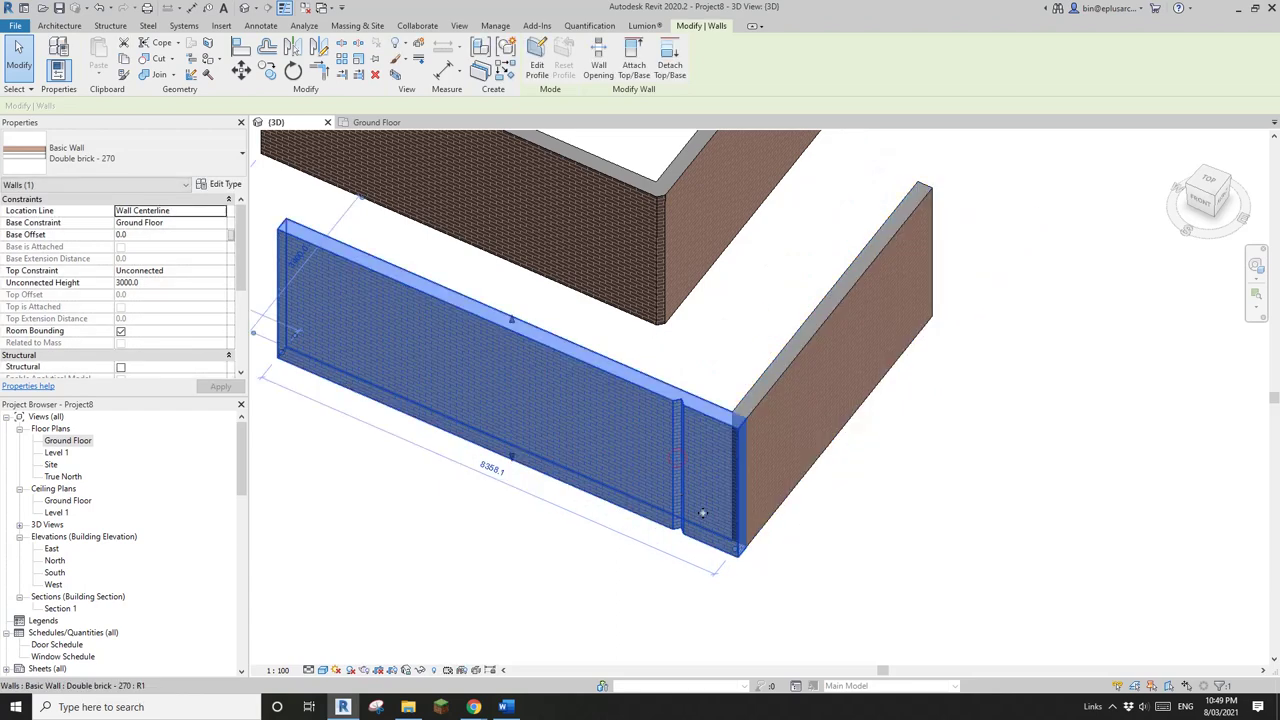
pyautogui.press('Escape')
# - Set the distance from the frontmost long wall's vertical reveal to the wall's outer end to 0
pyautogui.scroll(2, 703, 513)
pyautogui.click(668, 550)
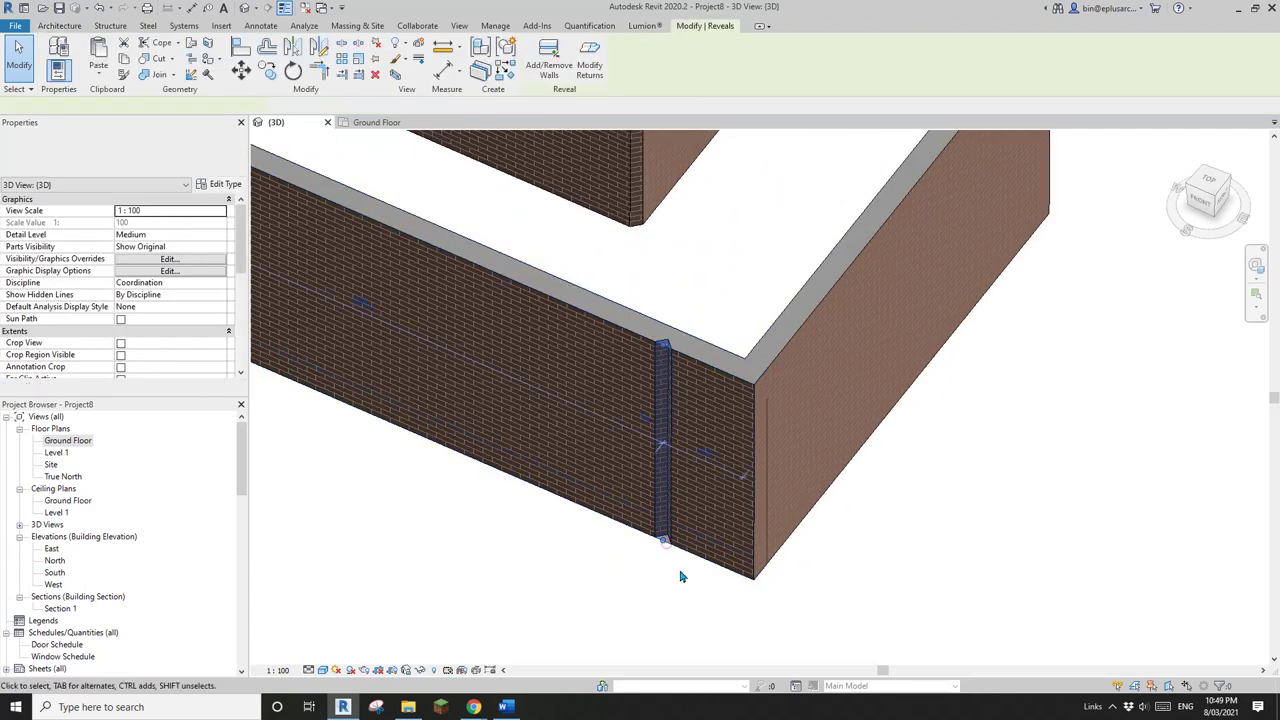
pyautogui.click(684, 470)
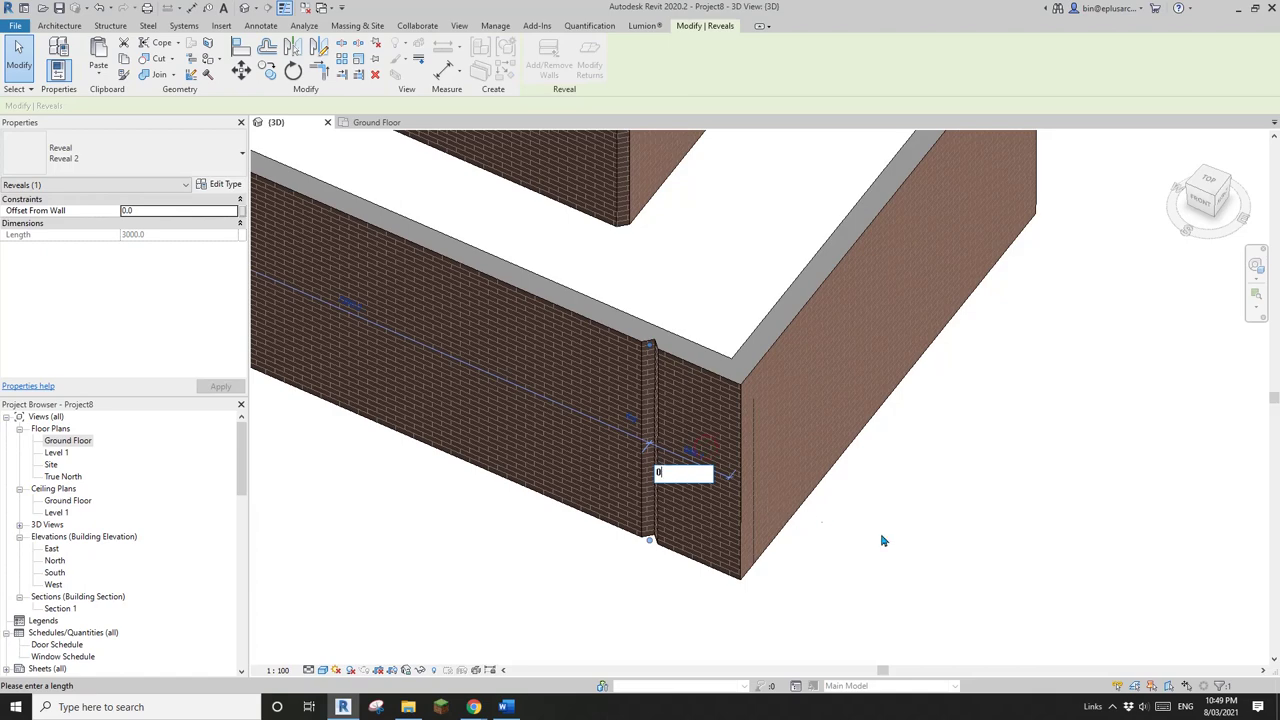
pyautogui.press('Return')
# - Move the frontmost pair's reveal along the long wall so its profile is centred on the outer corner
pyautogui.moveTo(849, 522)
pyautogui.keyDown('shift'); pyautogui.mouseDown(button='middle')
pyautogui.moveTo(909, 543)
pyautogui.moveTo(877, 606)
pyautogui.moveTo(745, 453)
pyautogui.moveTo(749, 500)
pyautogui.moveTo(720, 543)
pyautogui.mouseUp(button='middle'); pyautogui.keyUp('shift')
pyautogui.press('m')
pyautogui.press('v')
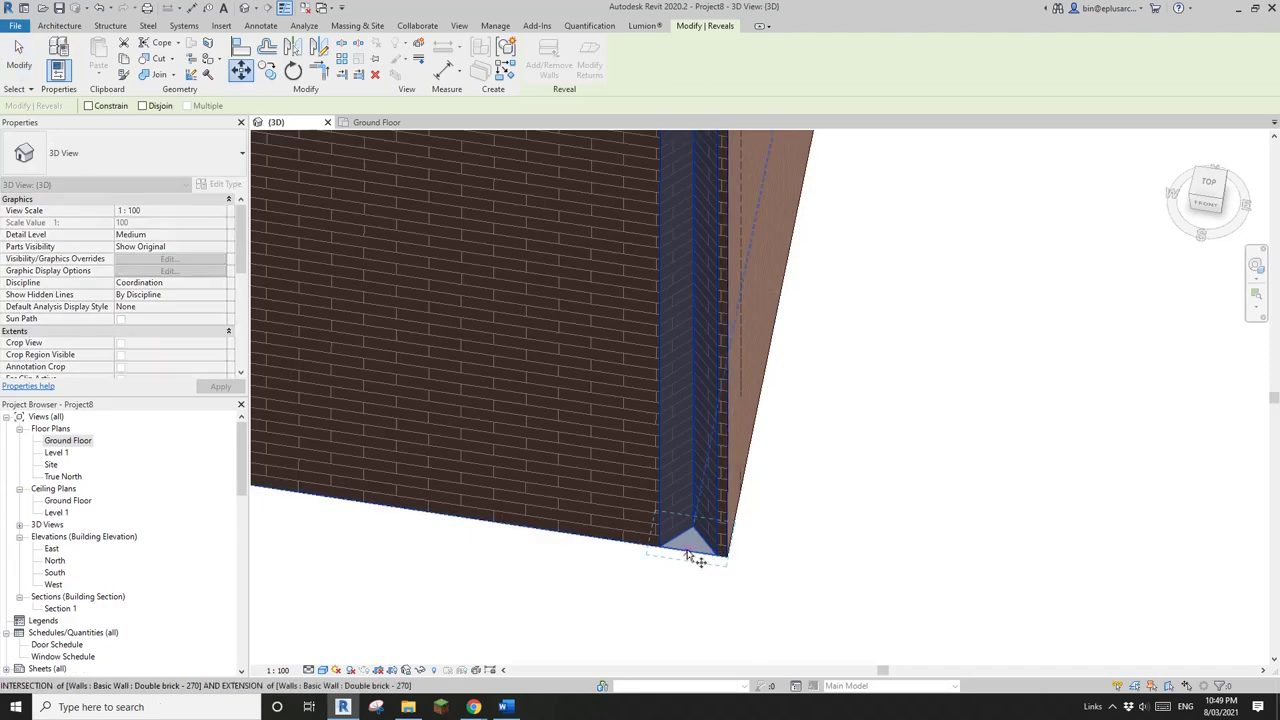
pyautogui.click(727, 558)
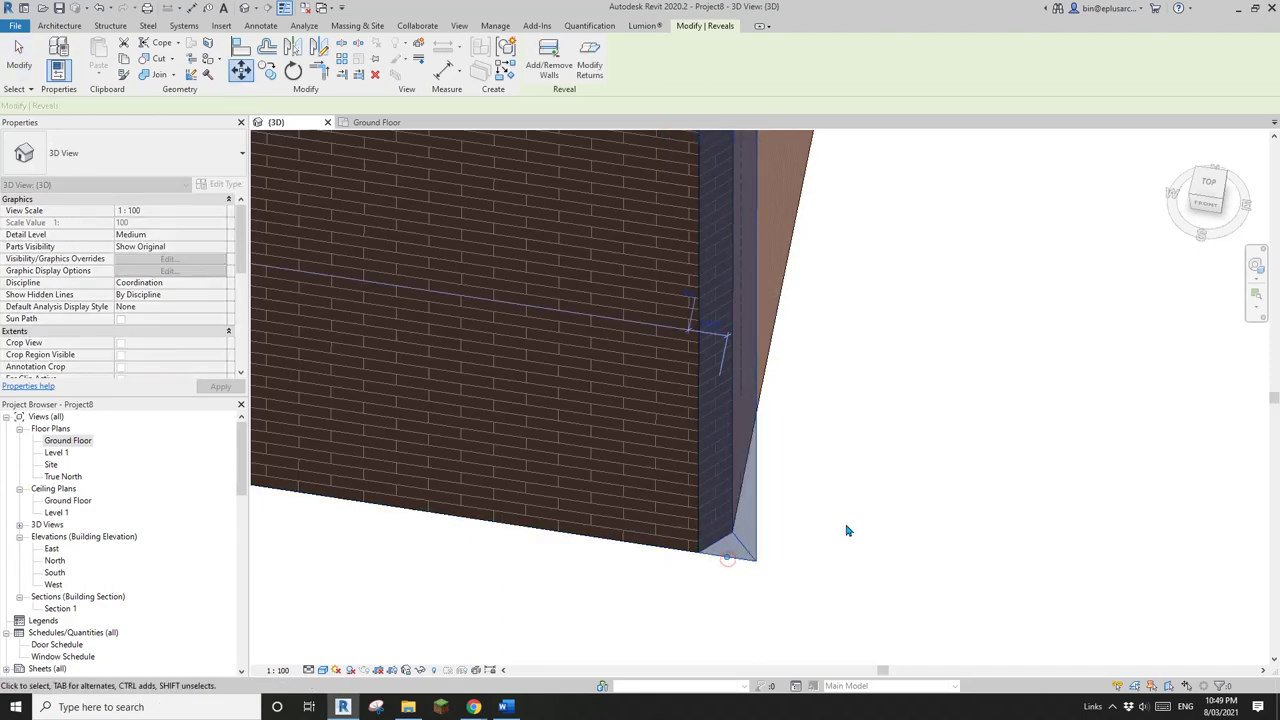
pyautogui.click(846, 529)
# - Examine the chamfered outer corners of all three wall pairs from an overall view
pyautogui.scroll(-5, 846, 529)
pyautogui.keyDown('shift'); pyautogui.moveTo(846, 529); pyautogui.dragTo(870, 495, button='middle'); pyautogui.keyUp('shift')
pyautogui.scroll(-1, 990, 542)
pyautogui.keyDown('shift'); pyautogui.moveTo(991, 542); pyautogui.dragTo(700, 397, button='middle'); pyautogui.keyUp('shift')
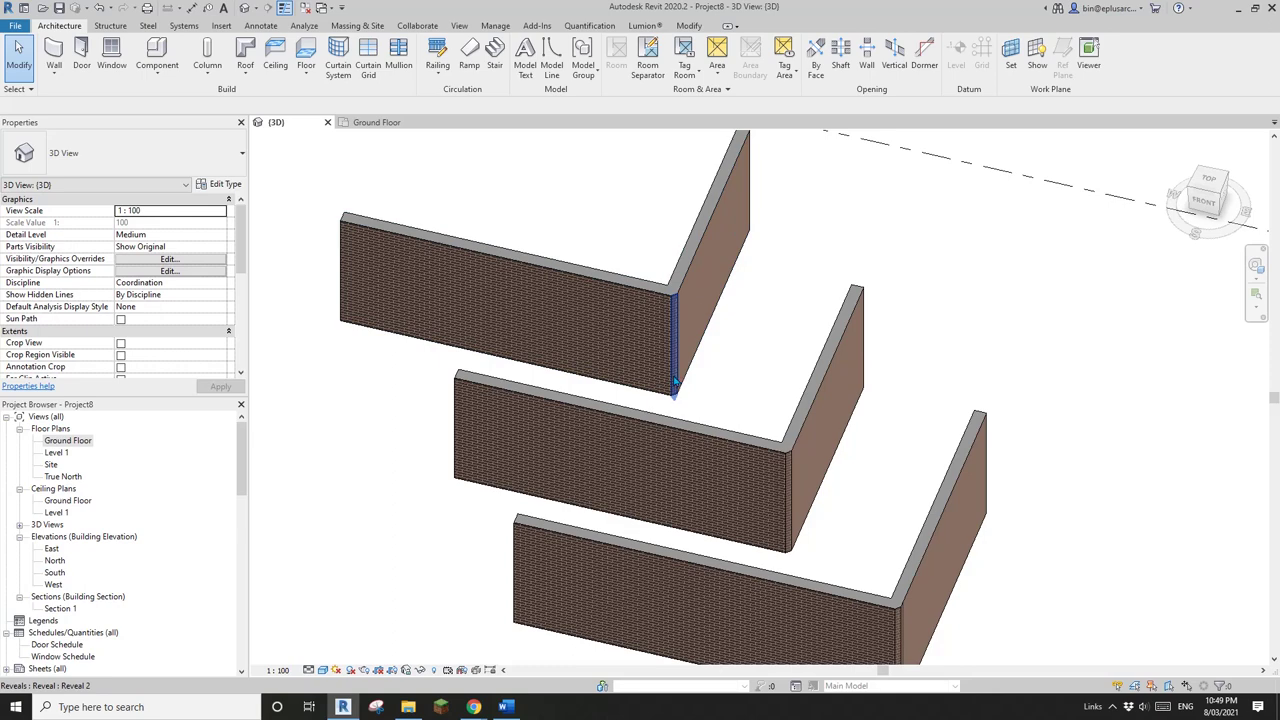
pyautogui.scroll(-2, 698, 402)
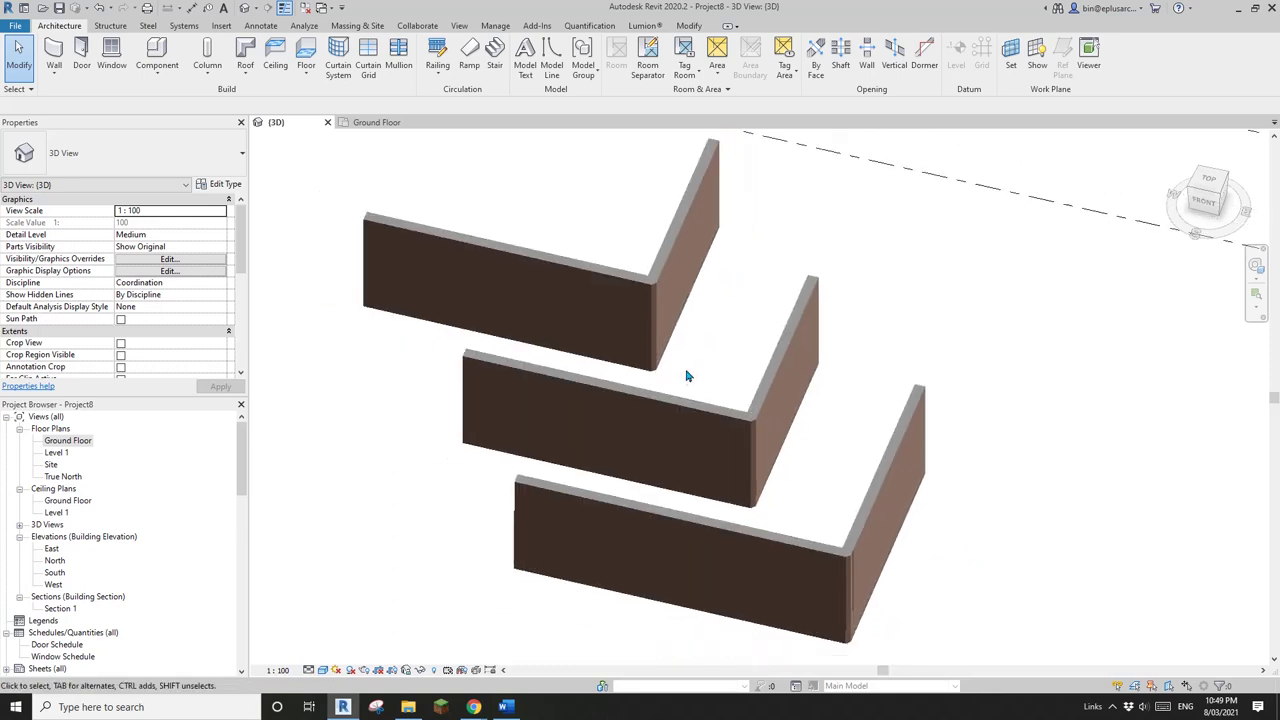
pyautogui.moveTo(719, 408); pyautogui.dragTo(746, 433, button='middle')
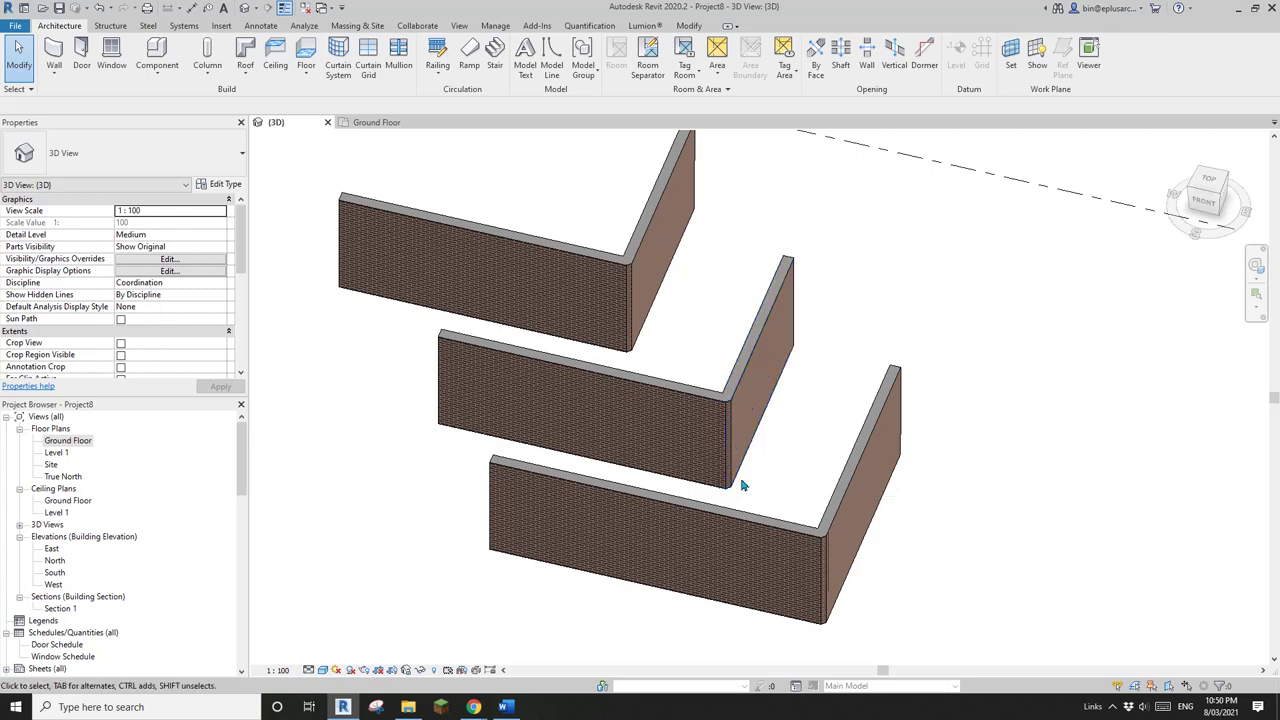
pyautogui.moveTo(743, 506); pyautogui.dragTo(754, 466, button='middle')
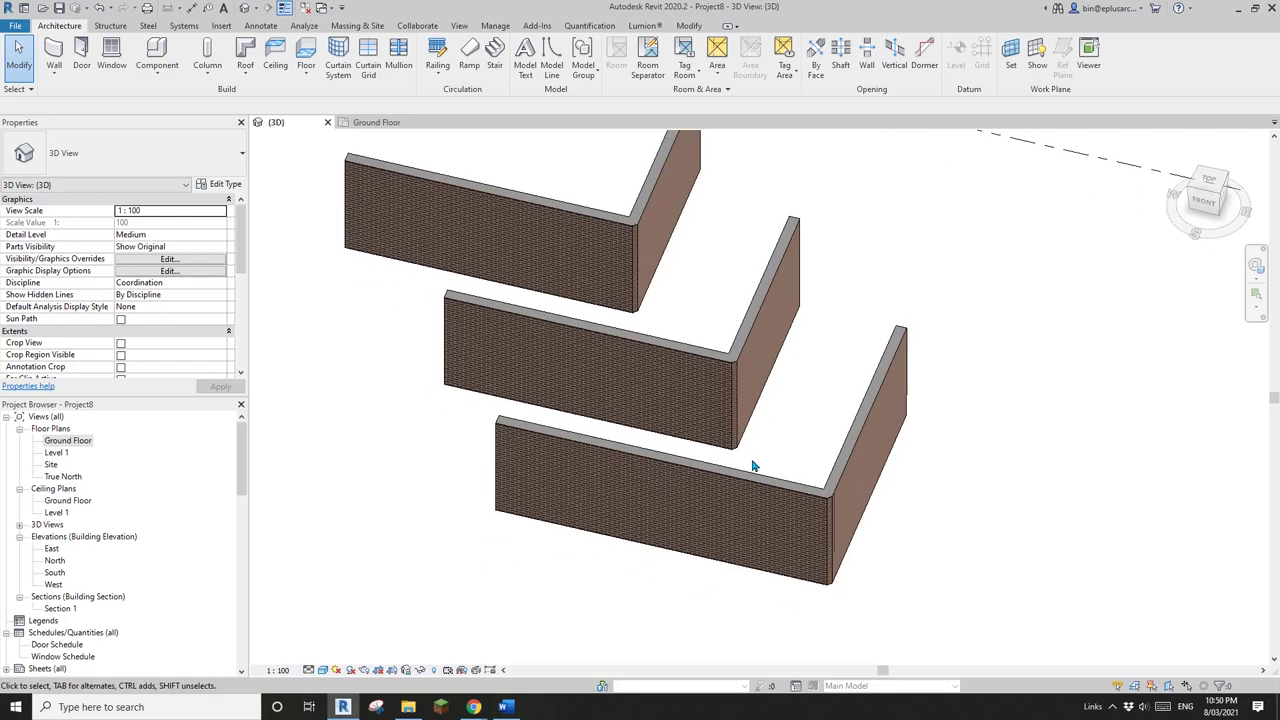
# - Shorten the middle pair's corner reveal by lowering its upper end partway down the wall
pyautogui.click(835, 577)
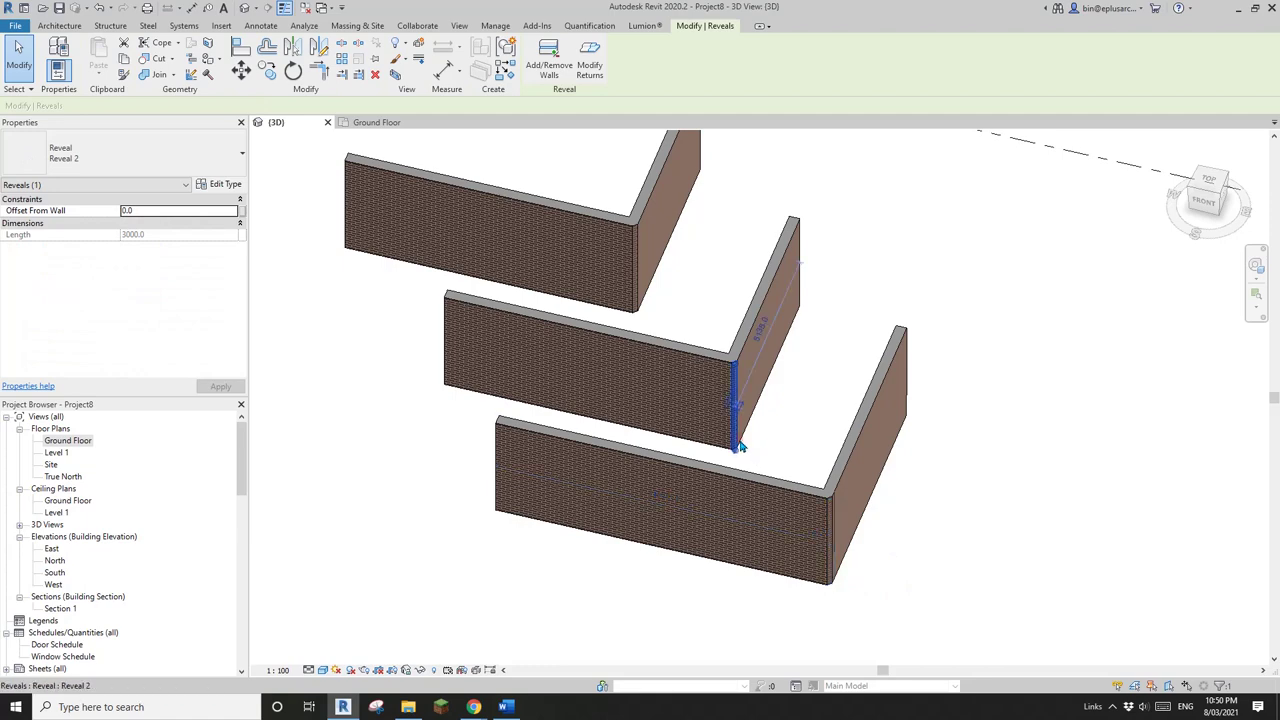
pyautogui.scroll(3, 740, 447)
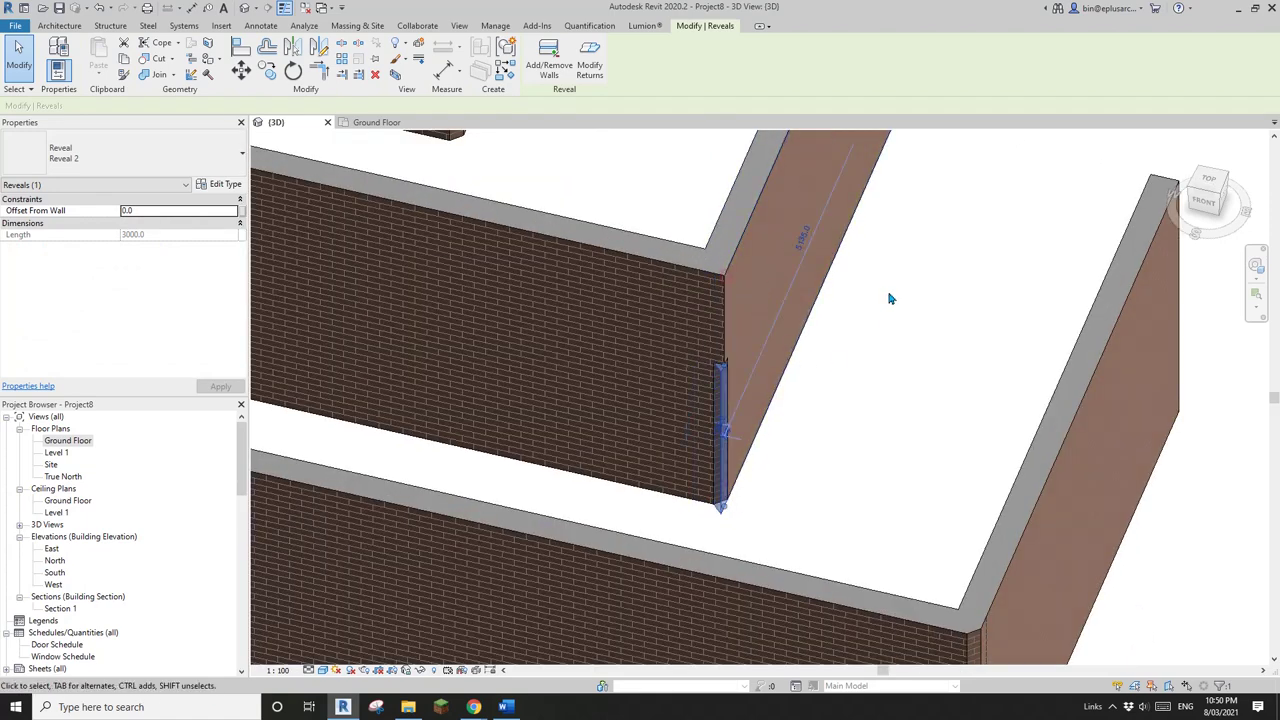
pyautogui.click(897, 500)
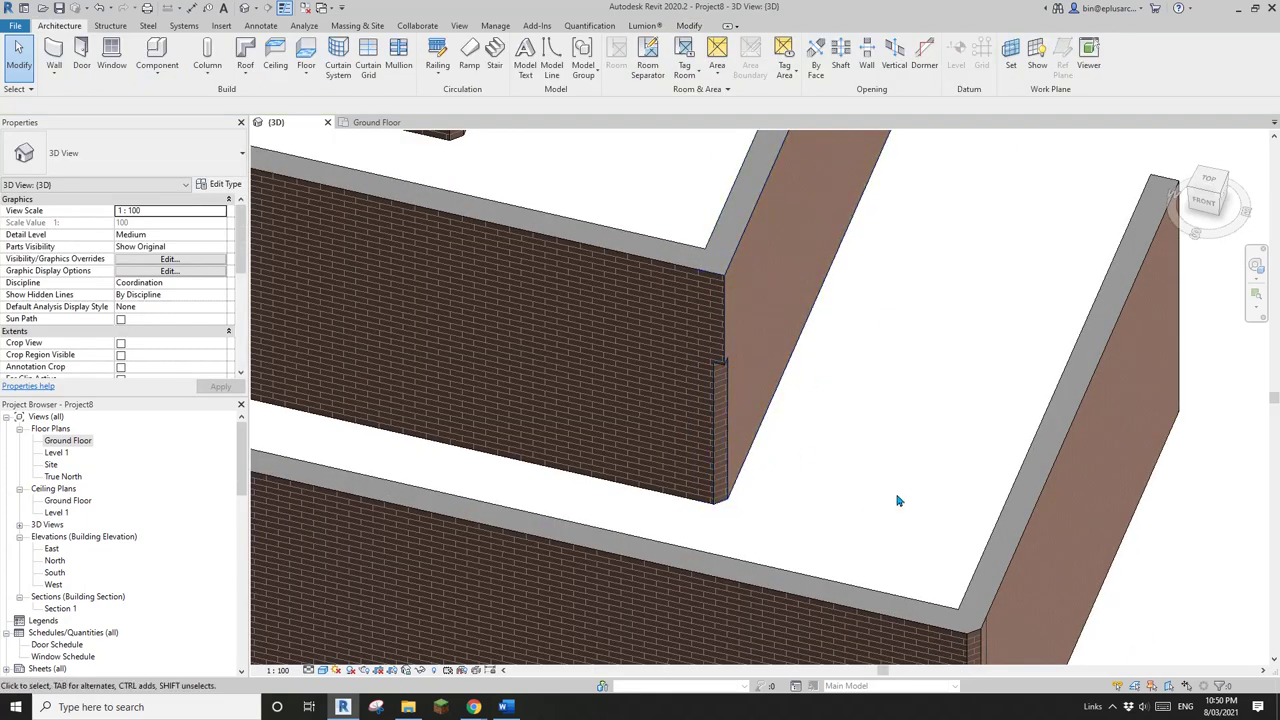
pyautogui.scroll(-5, 897, 500)
pyautogui.keyDown('shift'); pyautogui.moveTo(903, 463); pyautogui.dragTo(980, 455, button='middle'); pyautogui.keyUp('shift')
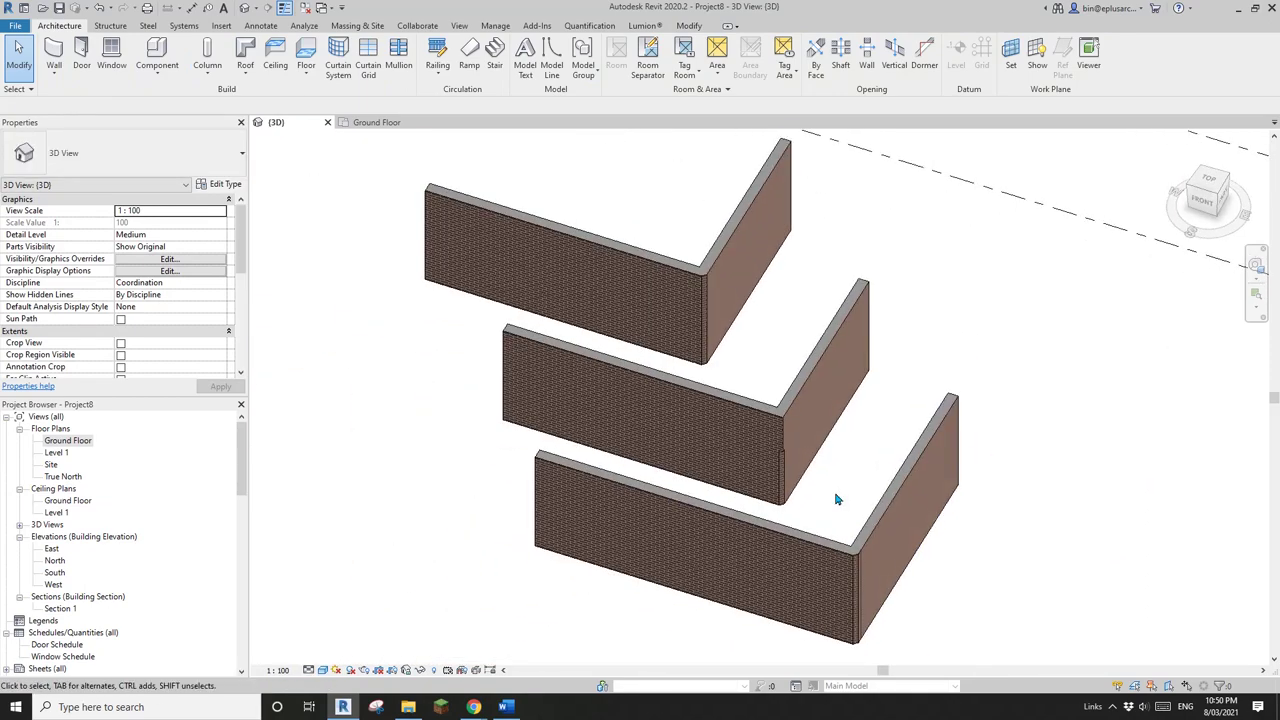
pyautogui.moveTo(837, 499)
pyautogui.mouseDown(button='middle')
pyautogui.moveTo(835, 477)
pyautogui.moveTo(850, 488)
pyautogui.mouseUp(button='middle')
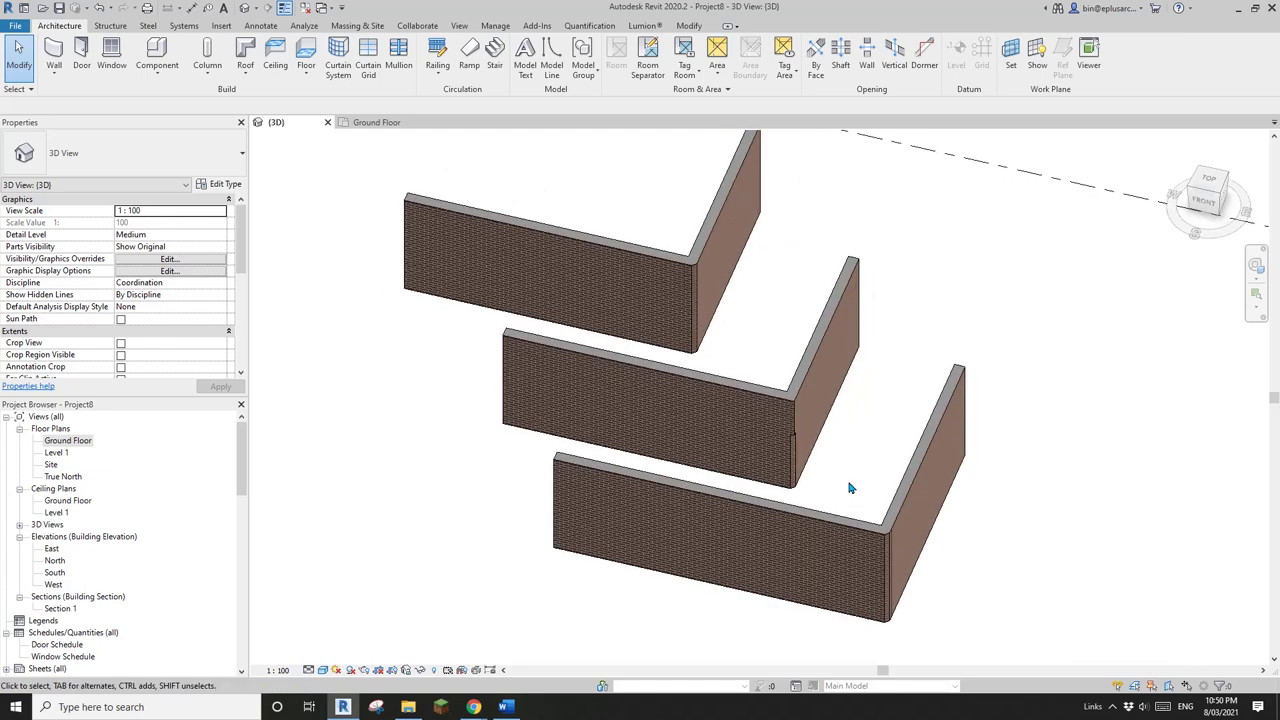
pyautogui.moveTo(848, 487)
pyautogui.mouseDown(button='middle')
pyautogui.moveTo(848, 512)
pyautogui.moveTo(886, 514)
pyautogui.moveTo(843, 491)
pyautogui.moveTo(860, 487)
pyautogui.moveTo(836, 494)
pyautogui.mouseUp(button='middle')
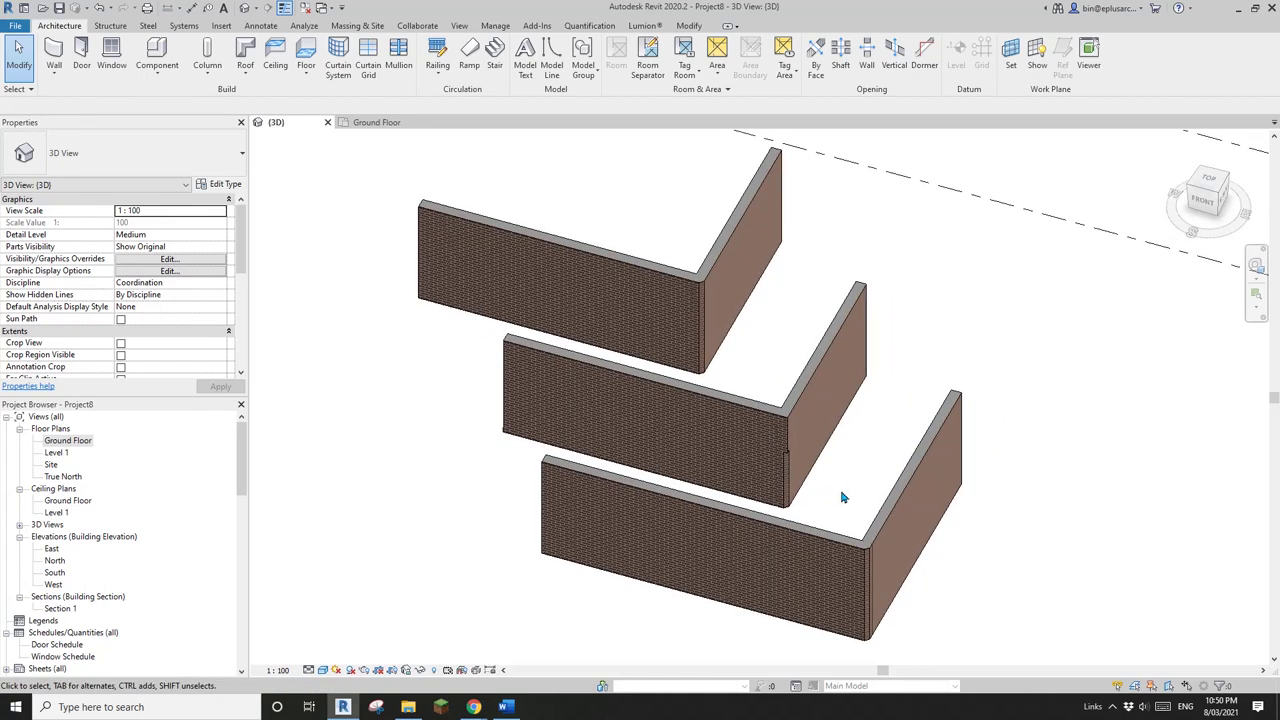
pyautogui.scroll(1, 842, 498)
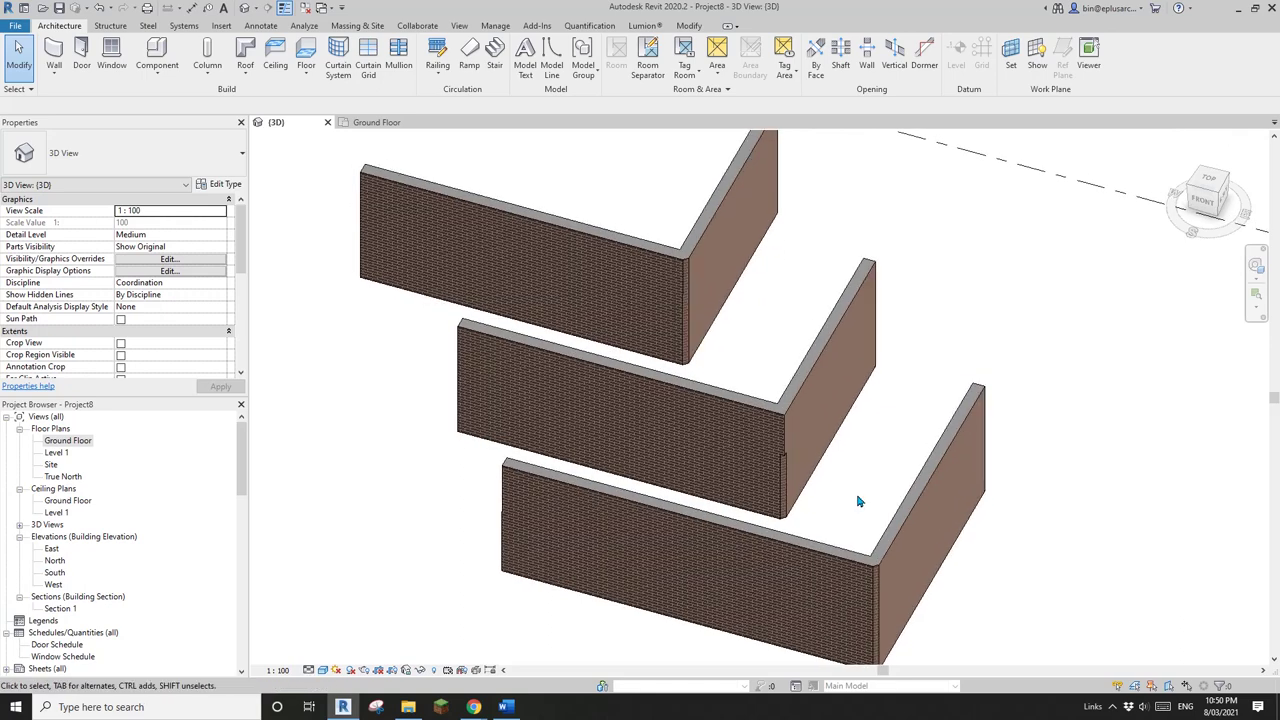
pyautogui.moveTo(858, 502); pyautogui.dragTo(823, 475, button='middle')
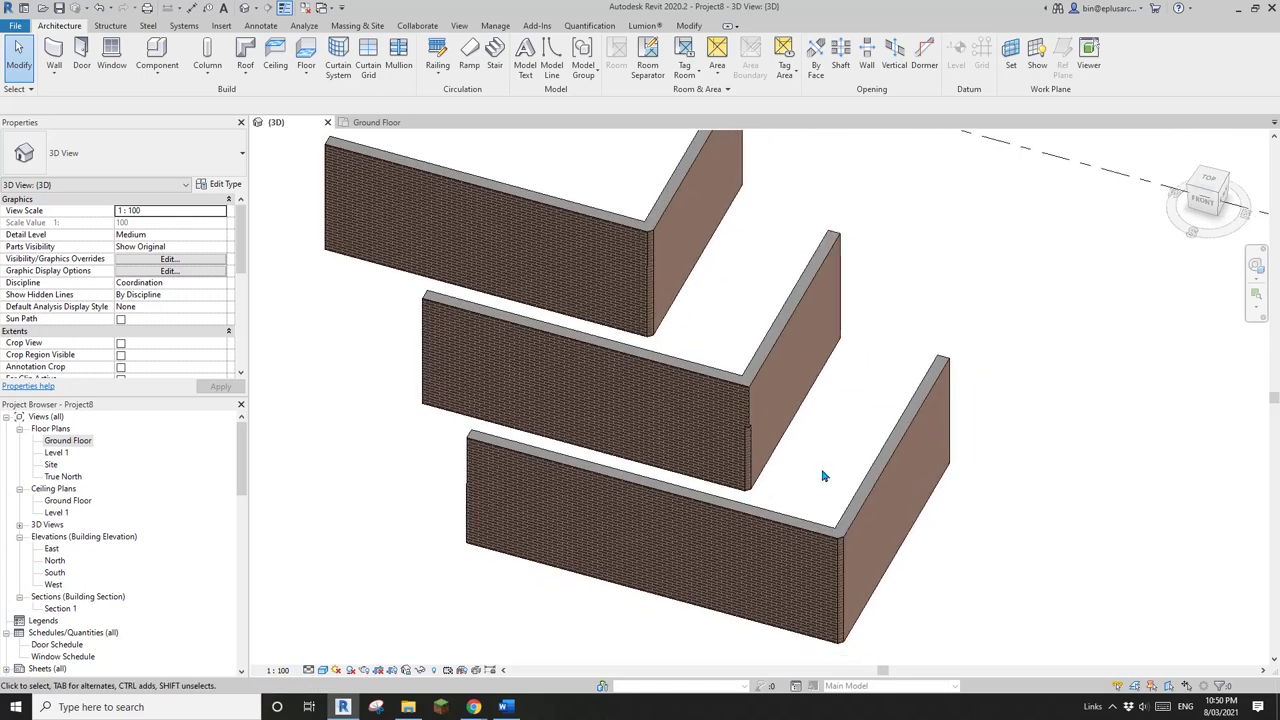